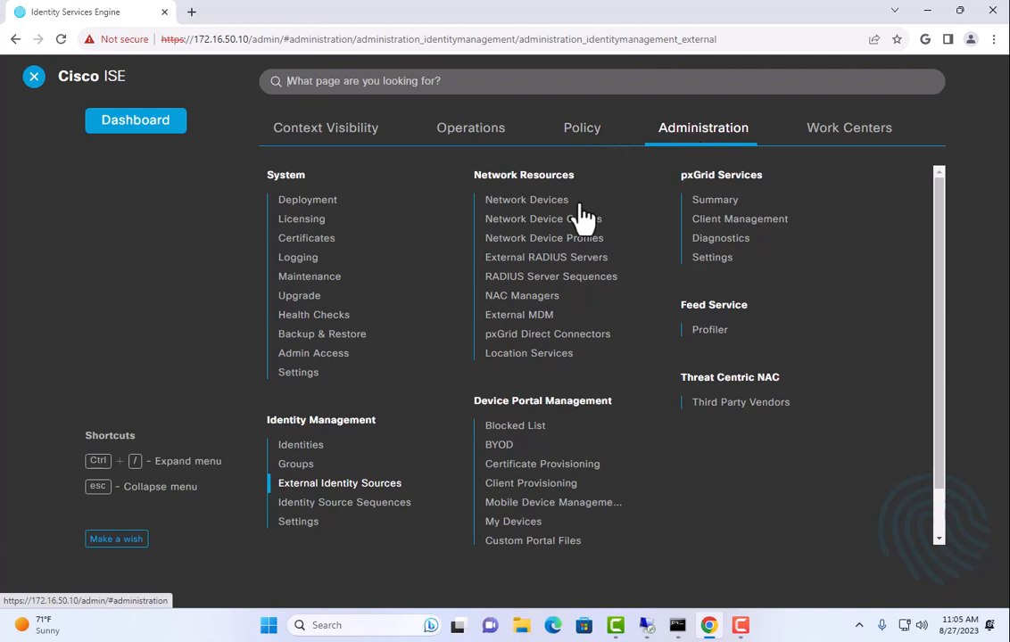
Go to Administration > Network Resources > Network Devices, which lists no devices yet
left_click(512, 202)
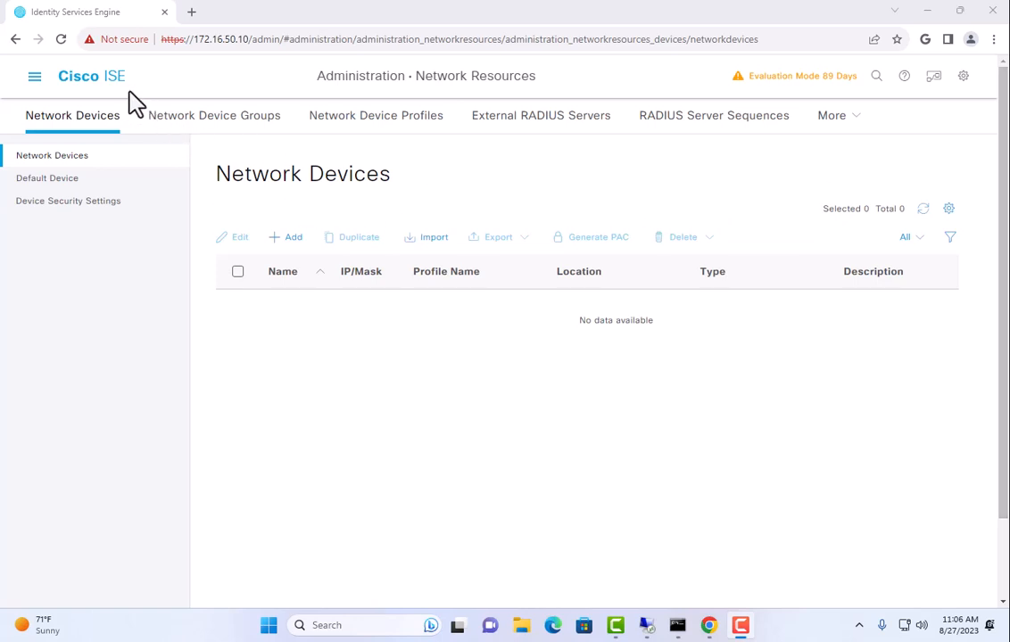
left_click(35, 78)
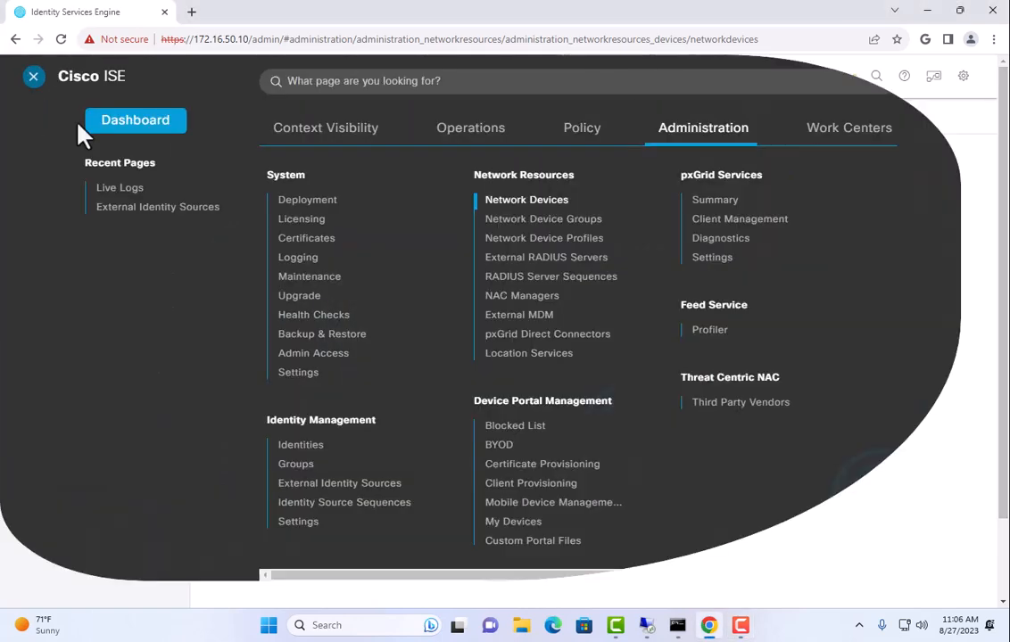
Inspect the latest RADIUS live-log entry: 5405 request dropped, 11007 device not found, NAS 172.16.50.1
left_click(450, 132)
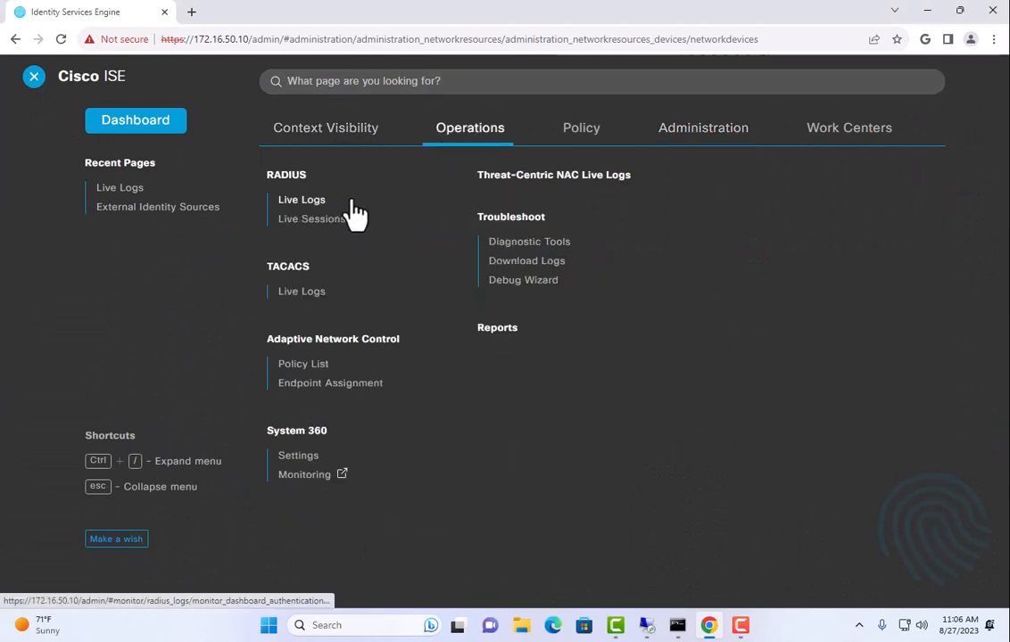
left_click(294, 203)
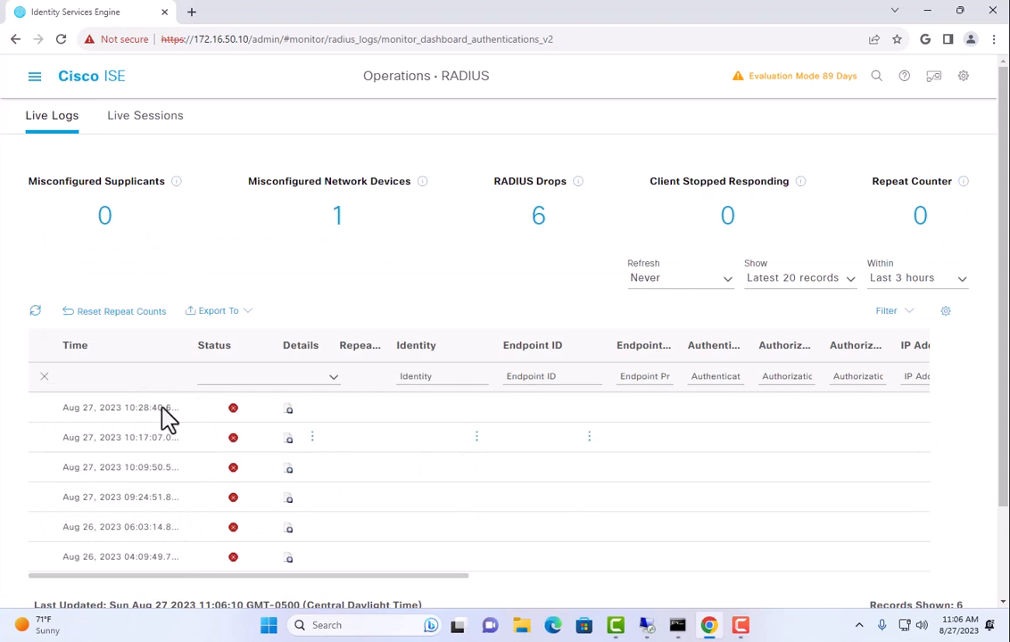
left_click(288, 413)
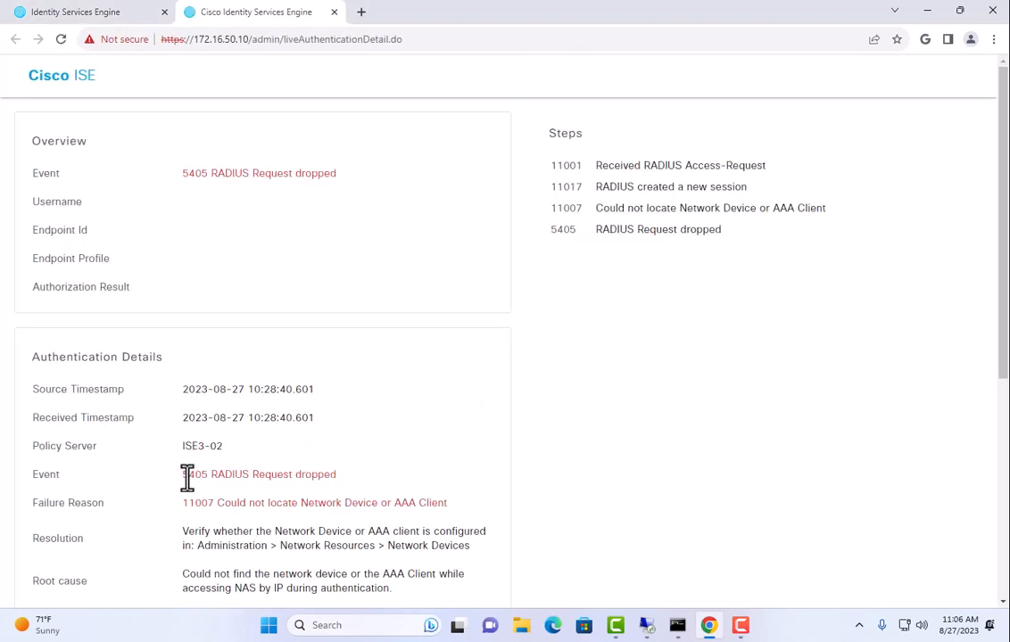
left_click_drag(187, 478, 342, 480)
left_click_drag(237, 502, 455, 515)
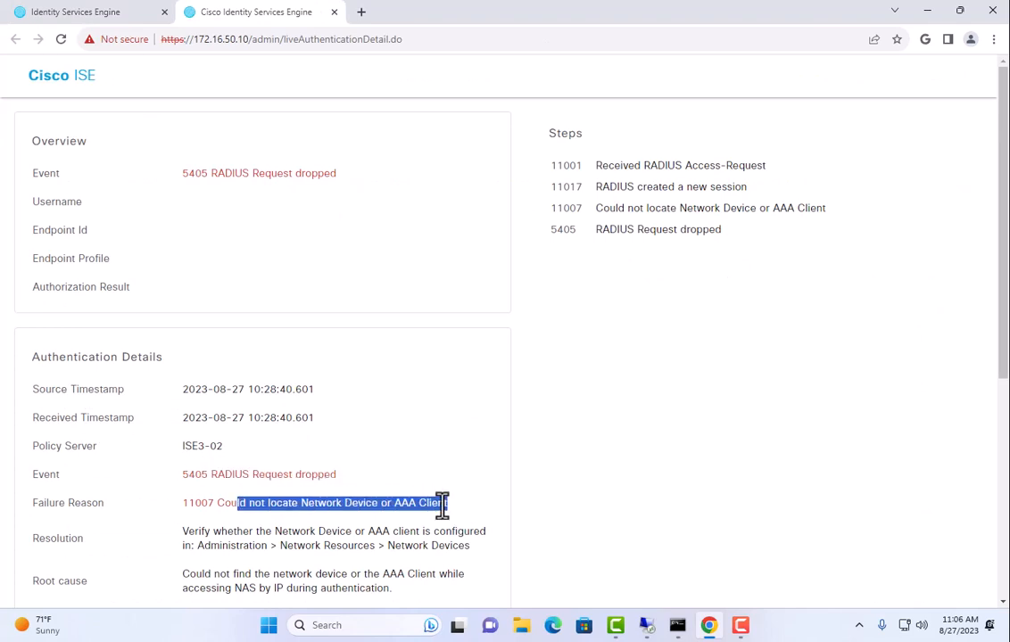
scroll(360, 390, "down", 5)
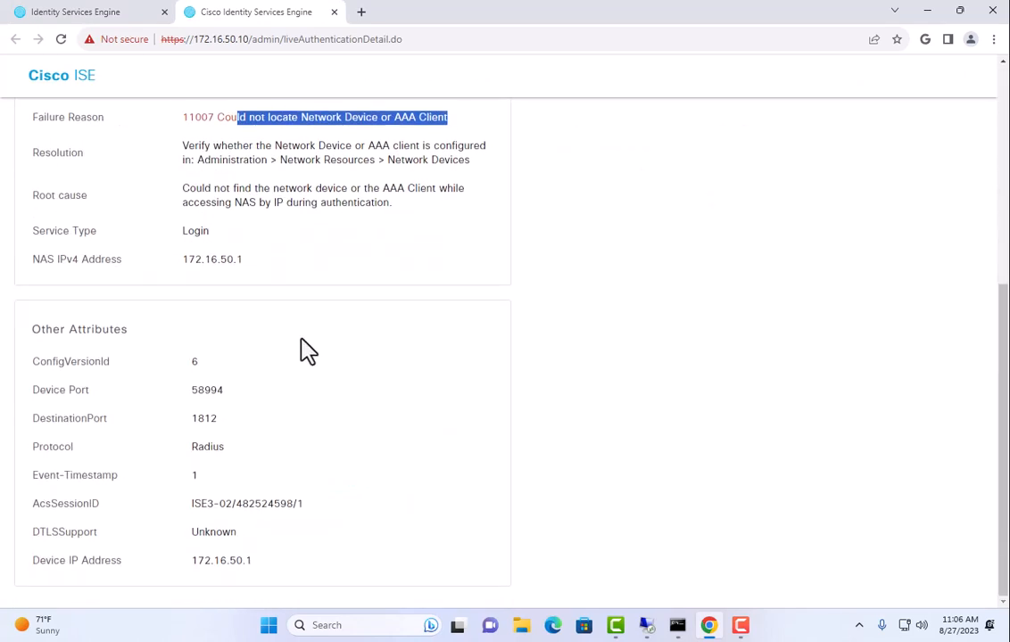
left_click_drag(184, 261, 254, 262)
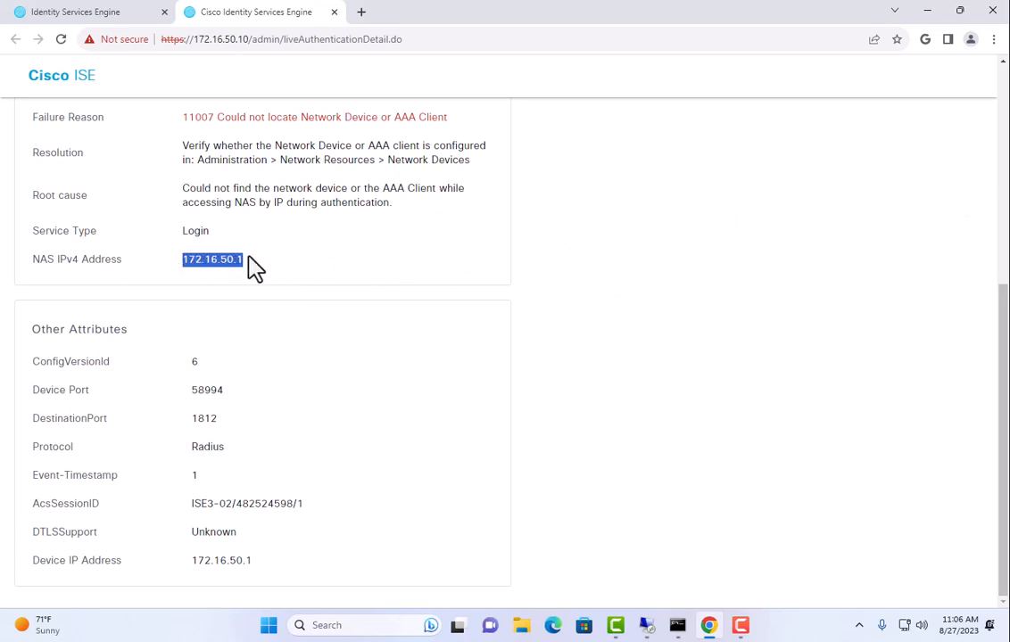
scroll(272, 423, "up", 5)
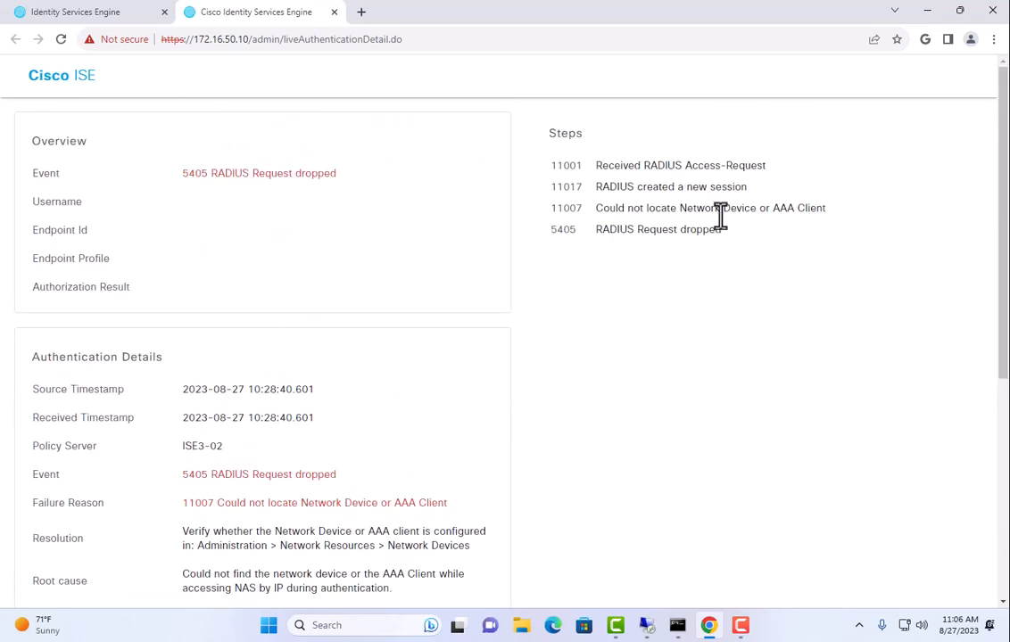
Return to the Administration > Network Resources > Network Devices list
left_click(116, 20)
left_click(34, 86)
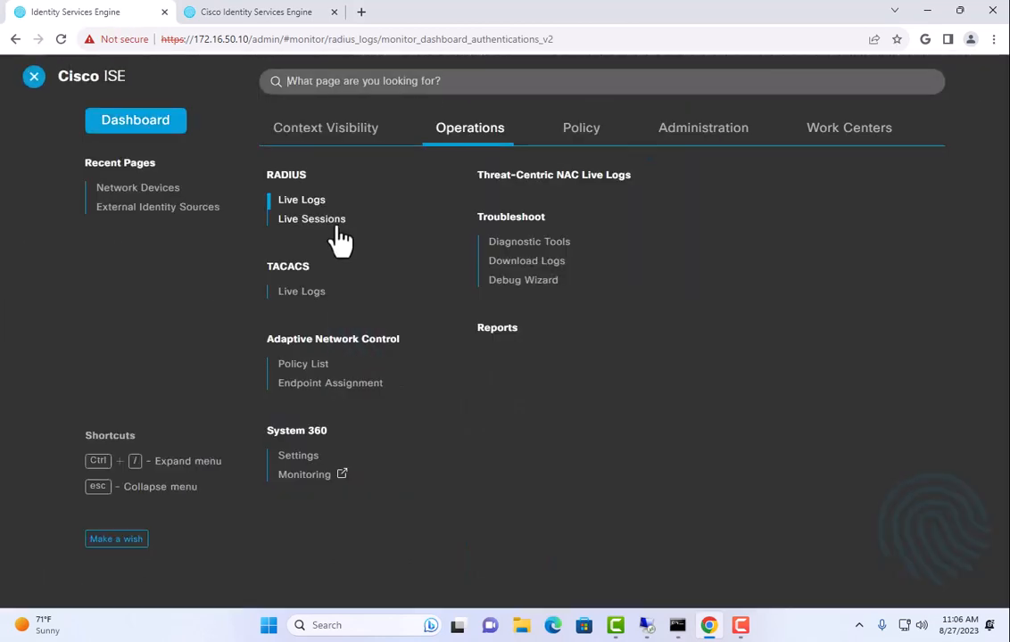
left_click(657, 141)
left_click(528, 201)
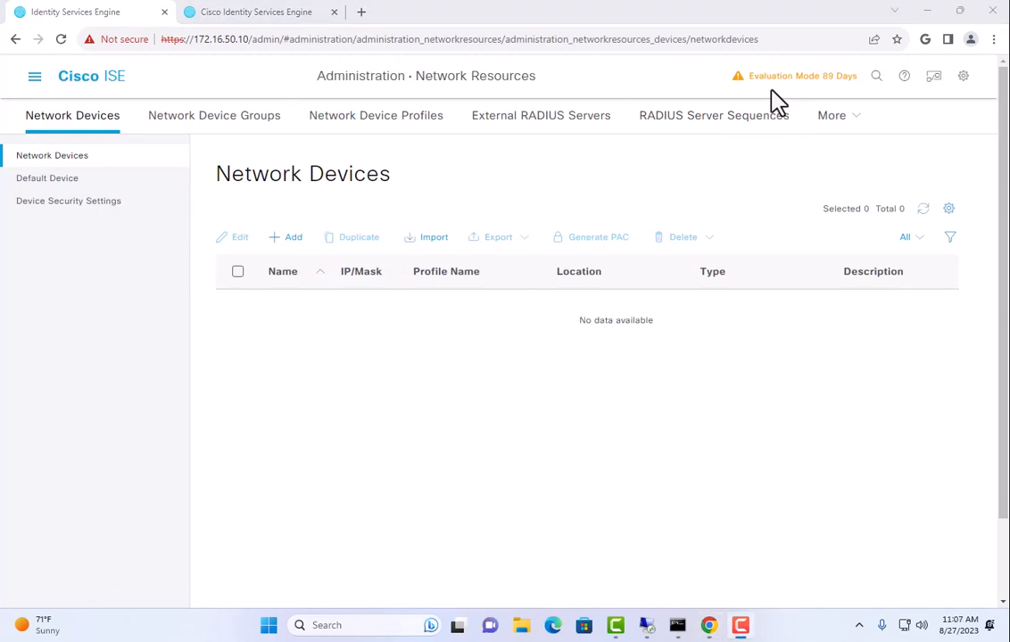
Add a new network device named Office_Switch with IP address 172.16.50.1/32
left_click(288, 238)
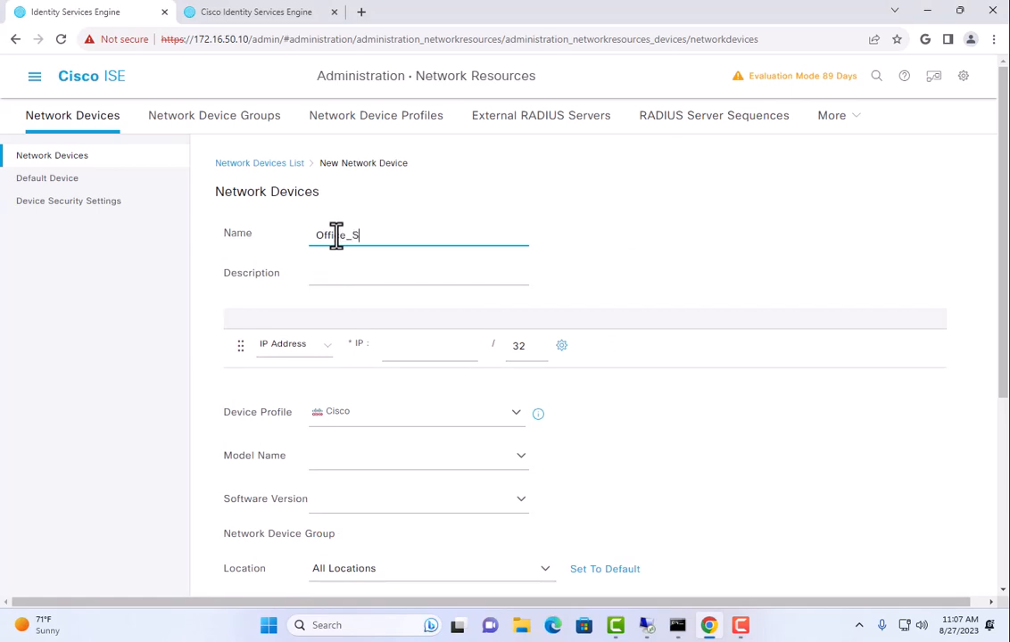
left_click(405, 353)
type("172.16.50.1")
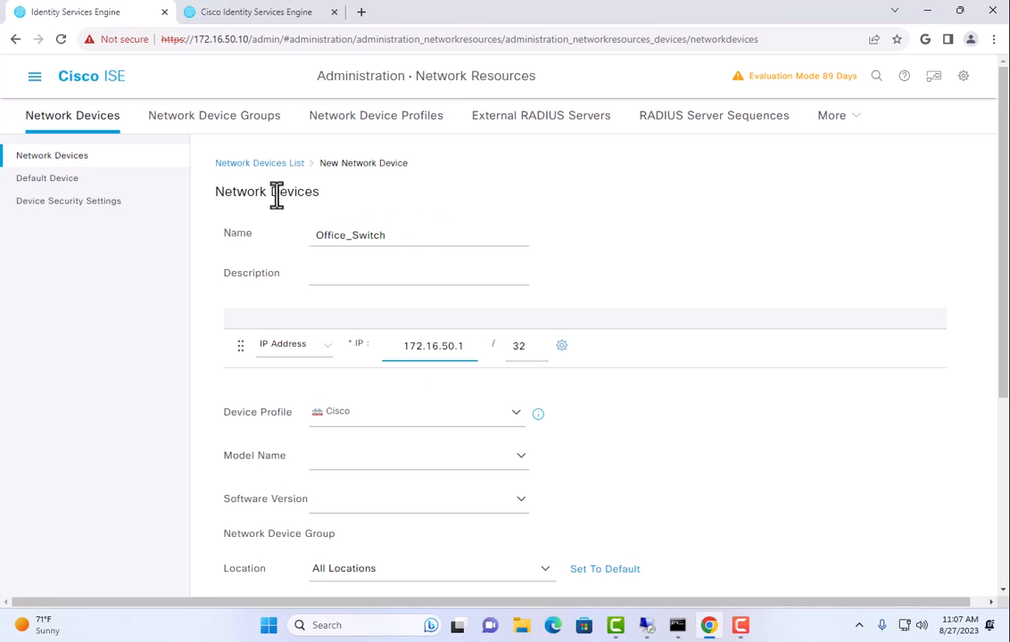
left_click_drag(246, 192, 316, 193)
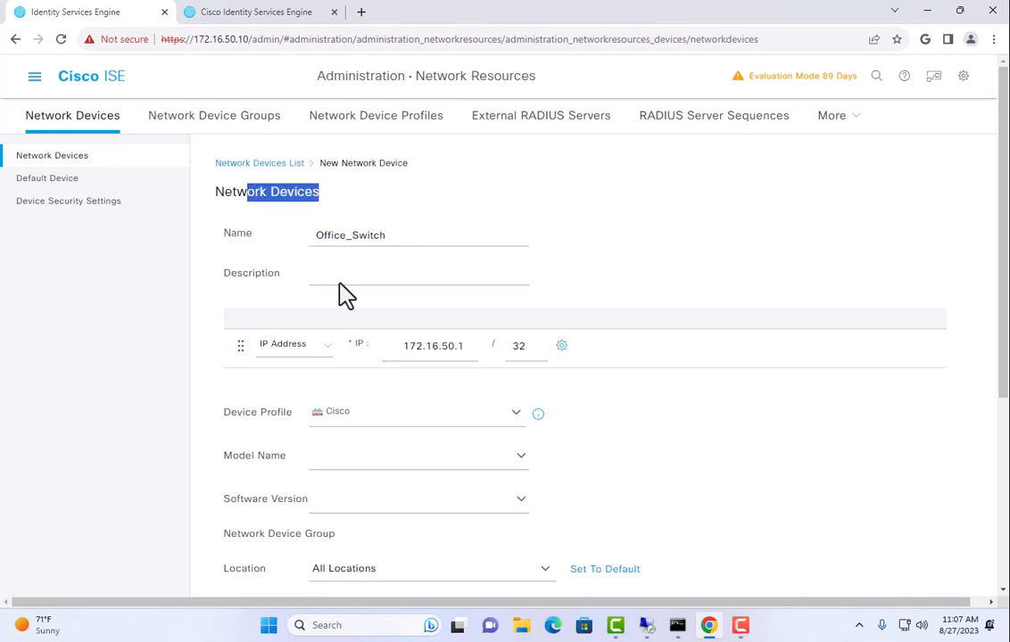
left_click(520, 347)
double_click(522, 348)
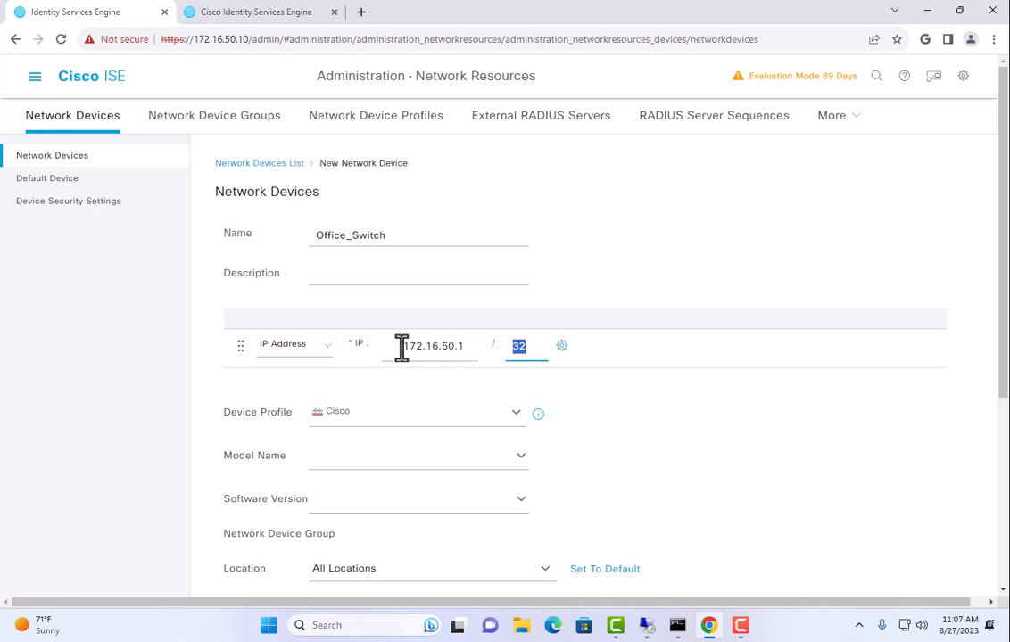
left_click_drag(401, 348, 427, 351)
left_click_drag(387, 234, 317, 239)
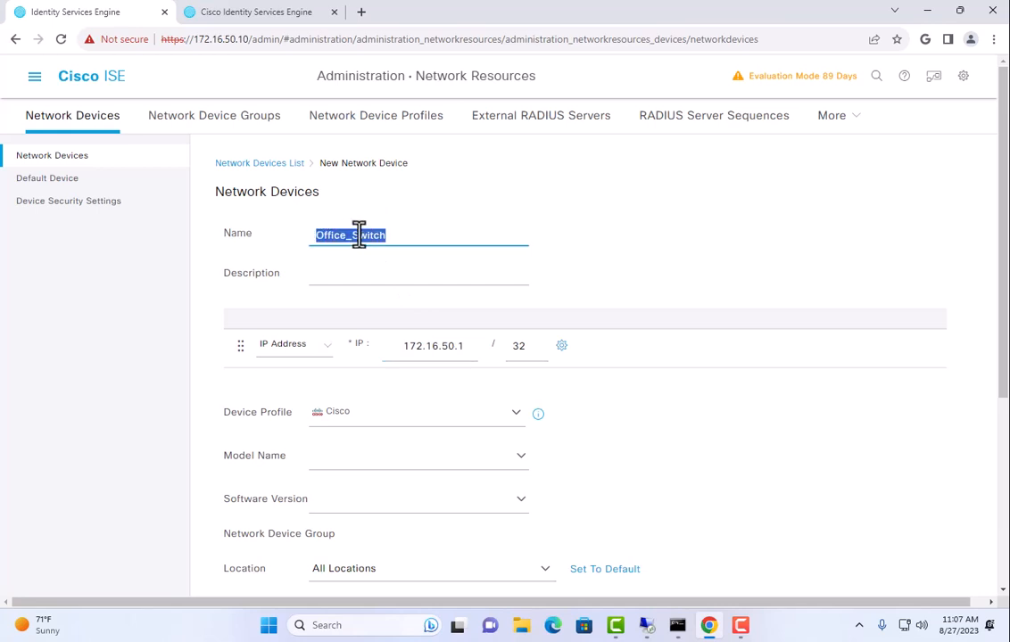
left_click_drag(528, 351, 508, 352)
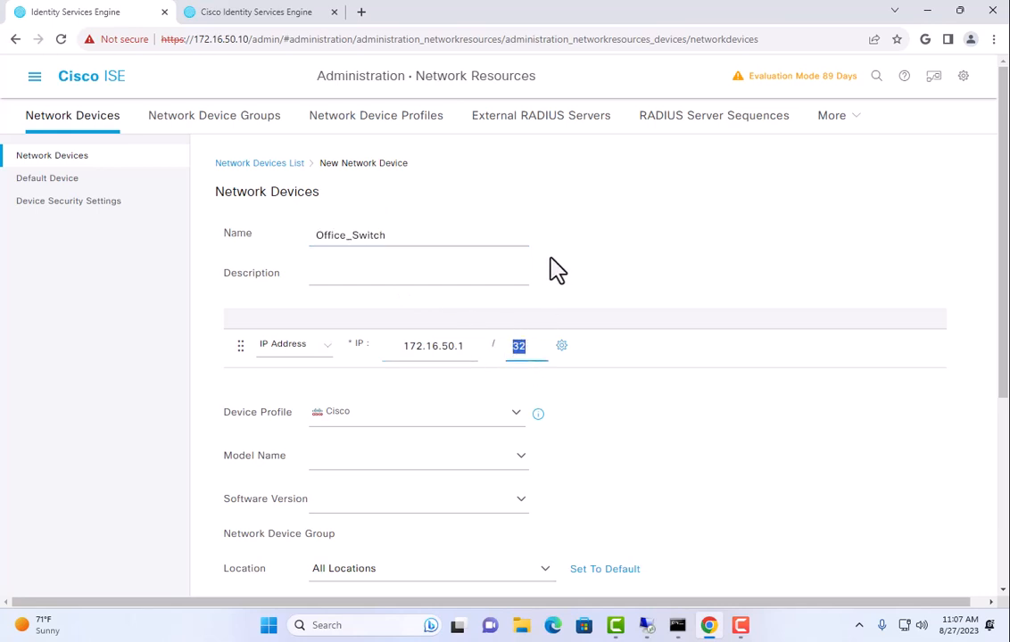
left_click(708, 219)
Keep the Cisco device profile and leave model name and software version unchanged
scroll(463, 263, "down", 2)
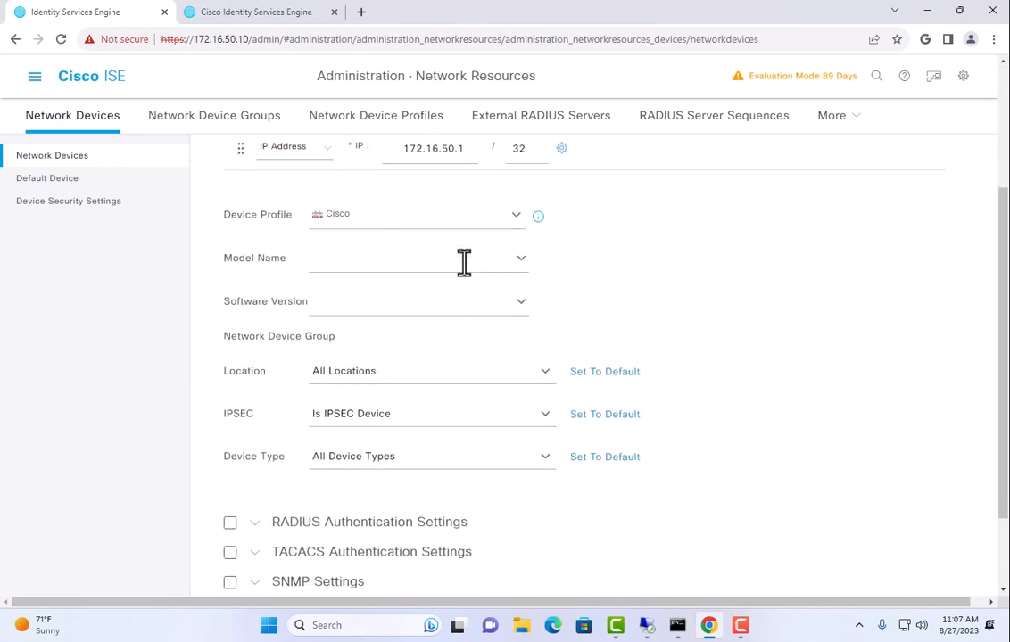
left_click(357, 199)
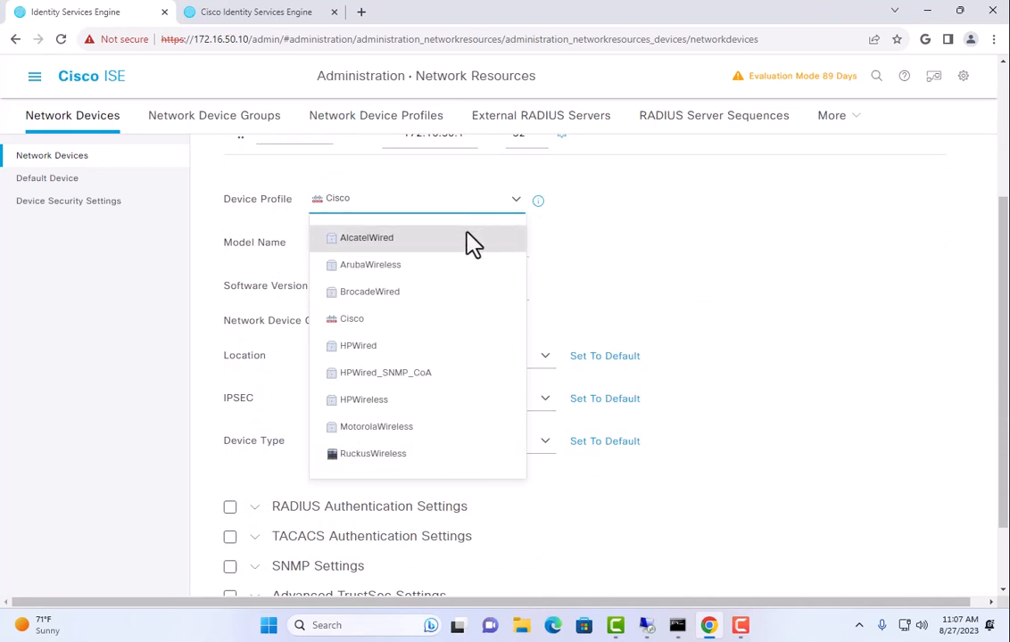
left_click(726, 290)
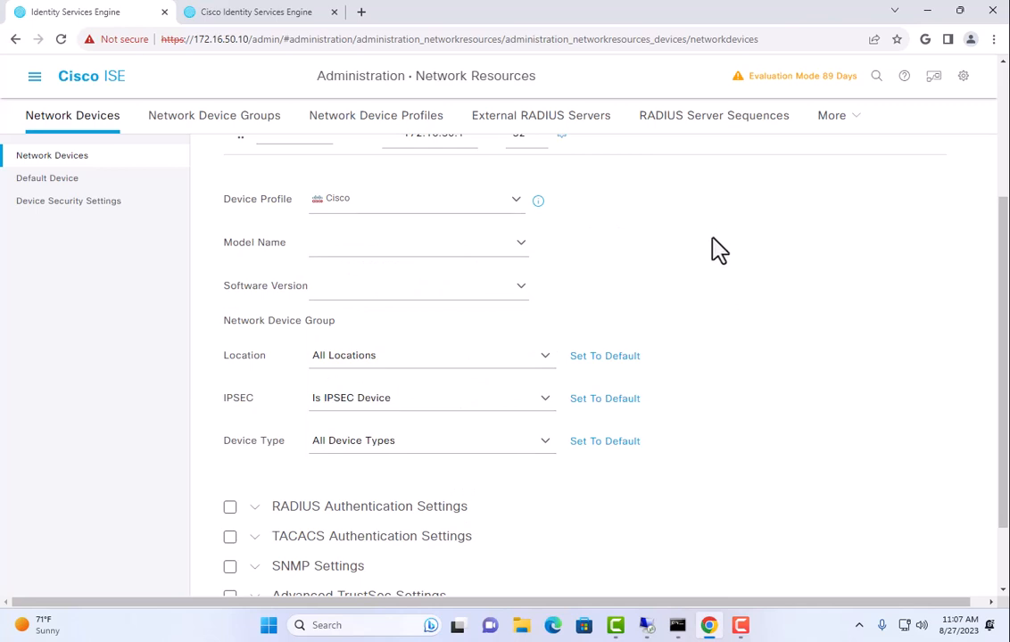
left_click(520, 243)
left_click(520, 243)
left_click(519, 296)
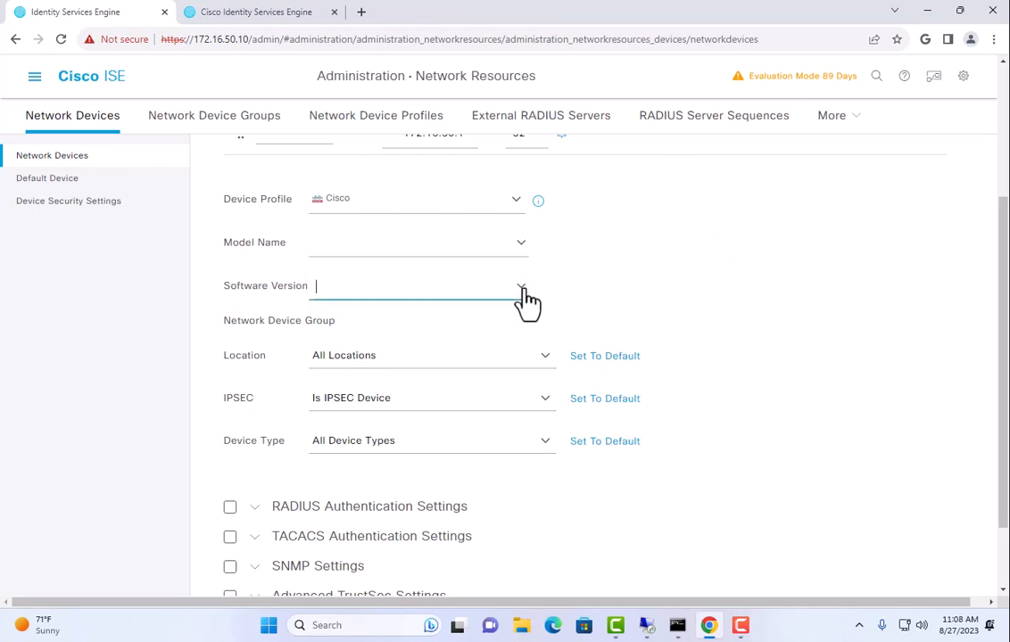
scroll(660, 293, "down", 1)
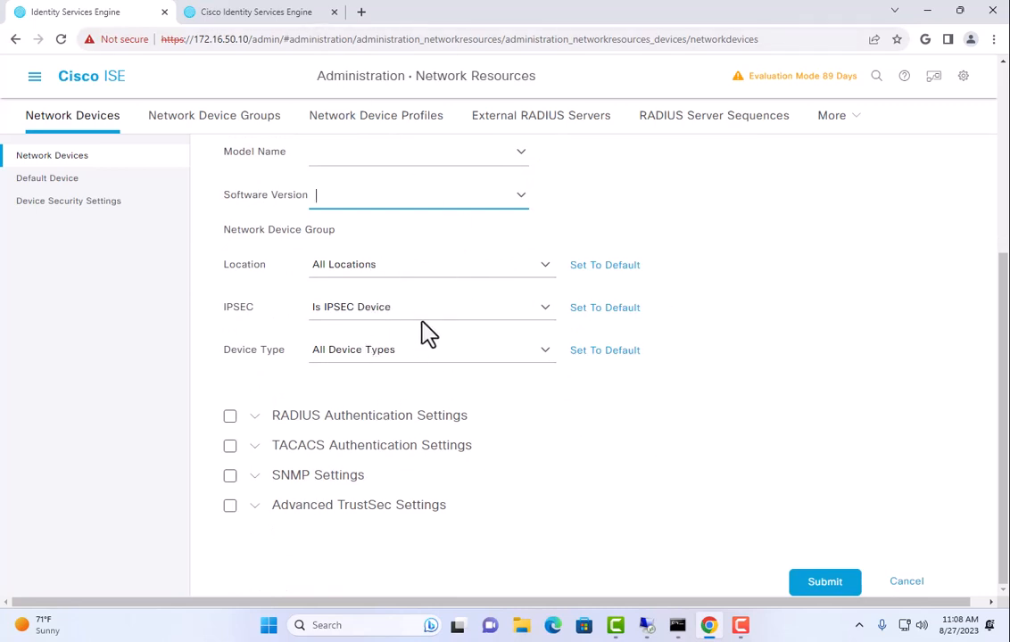
Enable RADIUS Authentication Settings on Office_Switch and enter and verify the shared secret
left_click(229, 417)
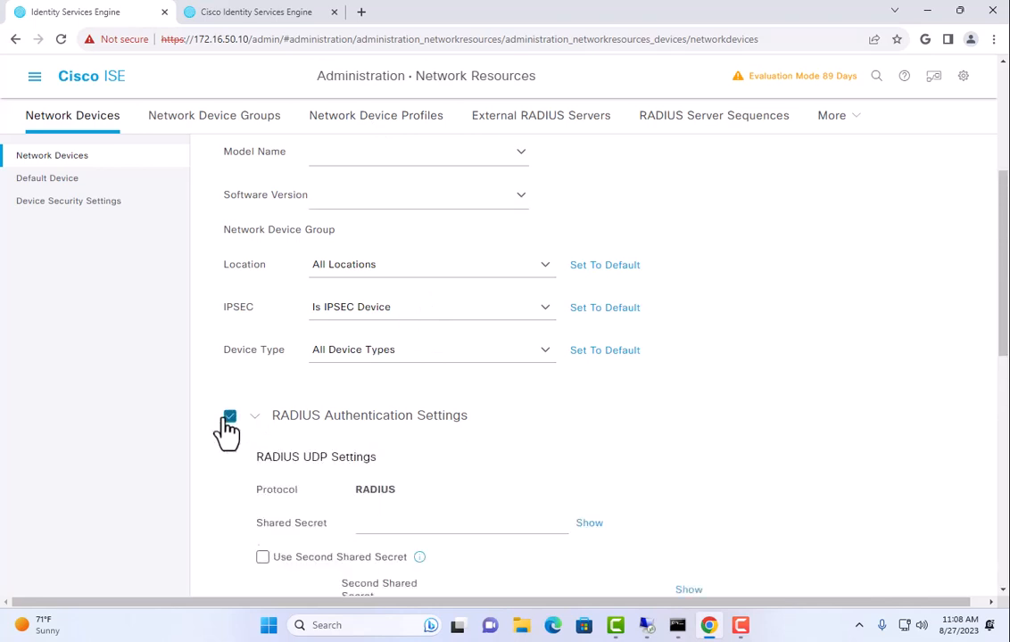
scroll(266, 394, "down", 3)
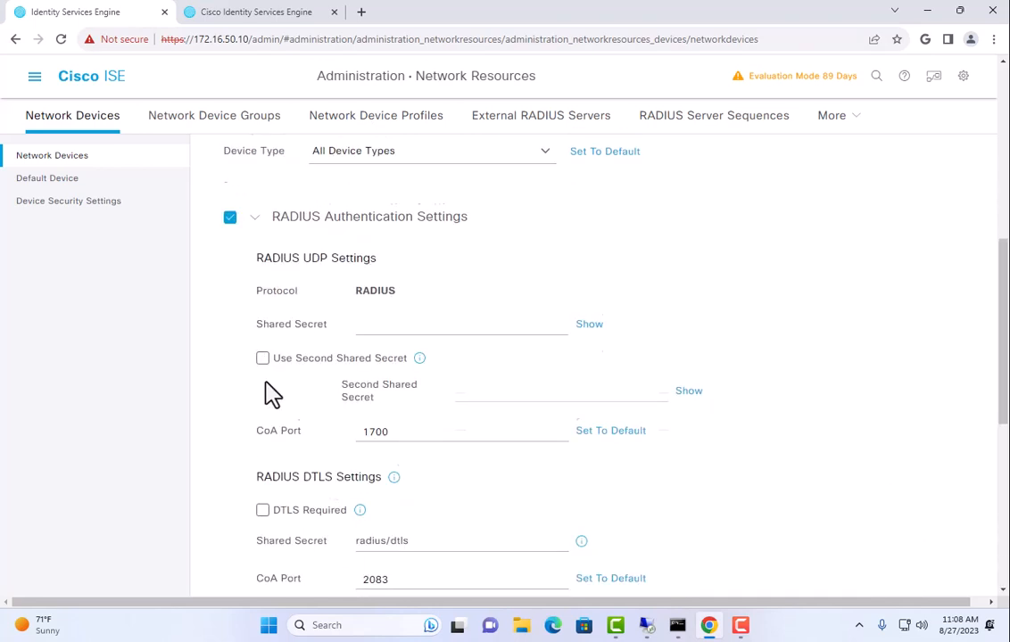
left_click(411, 311)
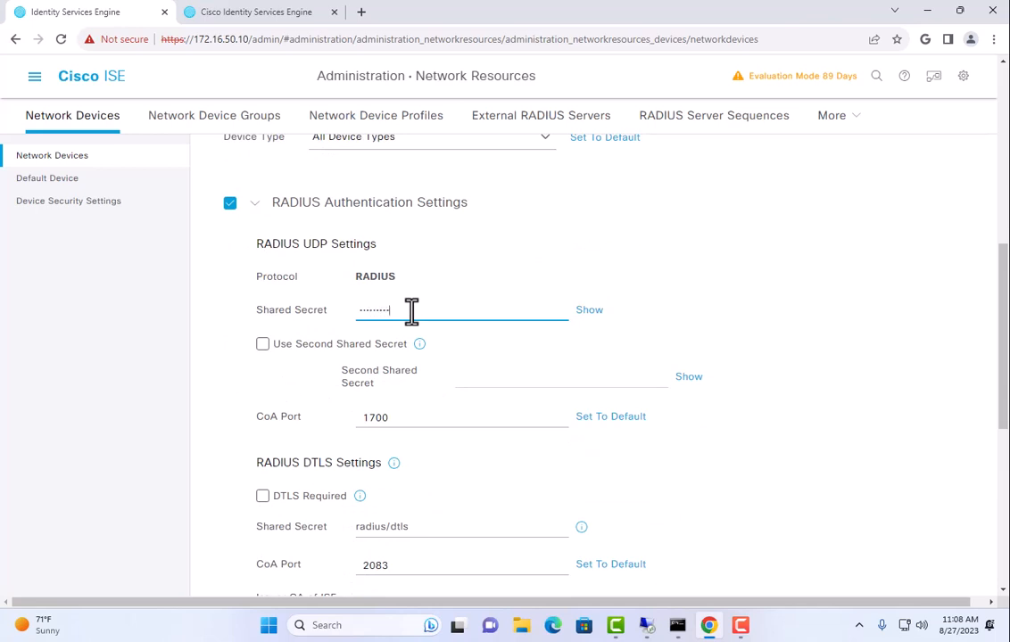
left_click(588, 309)
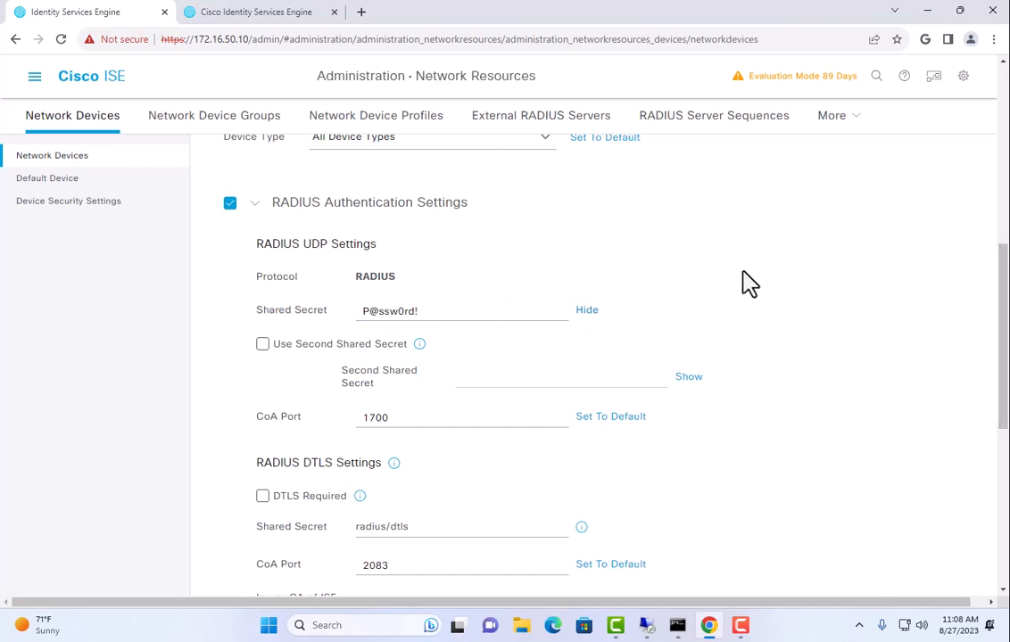
scroll(749, 281, "down", 10)
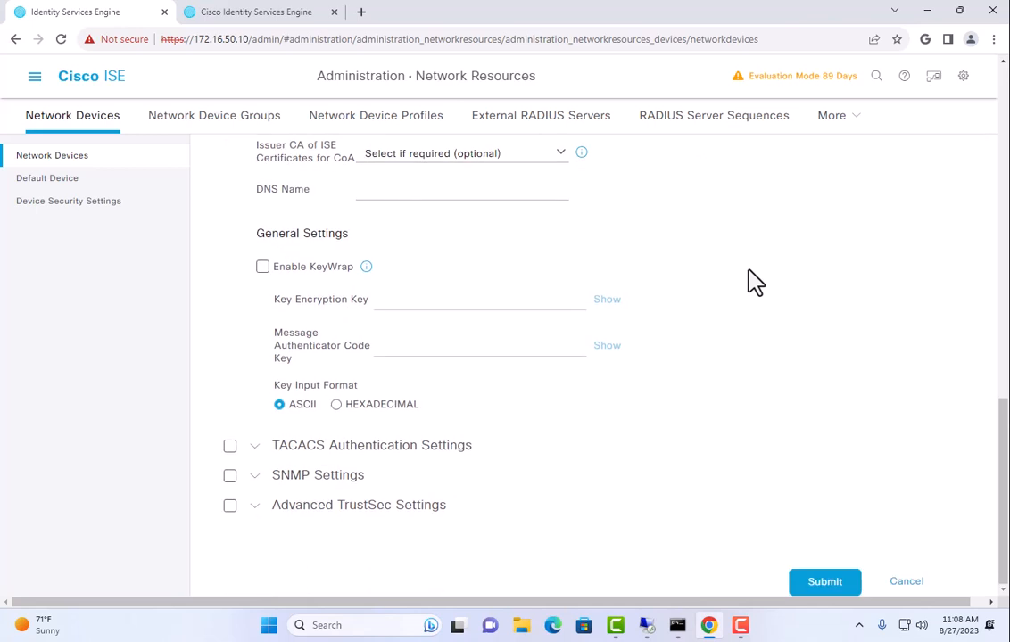
Enable SNMP version 2c with a read-only community string and submit Office_Switch
left_click(230, 476)
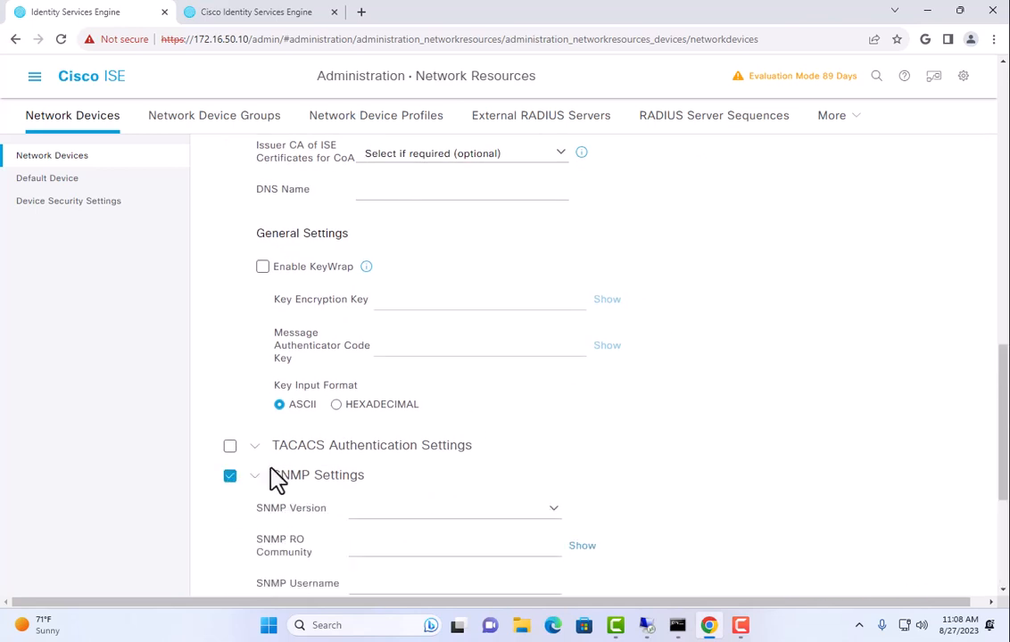
scroll(428, 460, "down", 3)
left_click(549, 297)
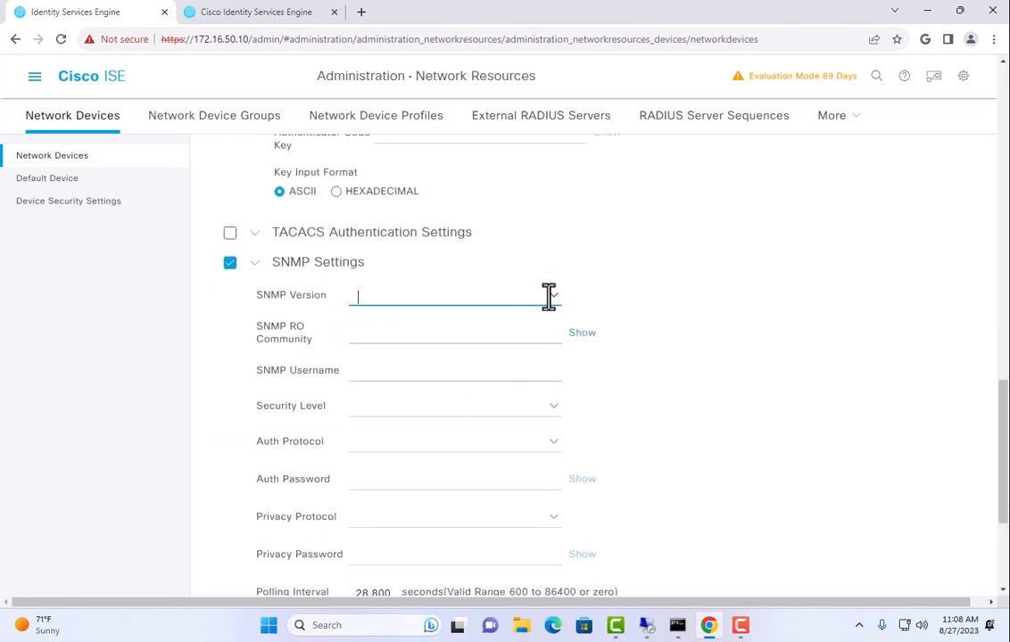
left_click(553, 302)
left_click(433, 359)
left_click(429, 334)
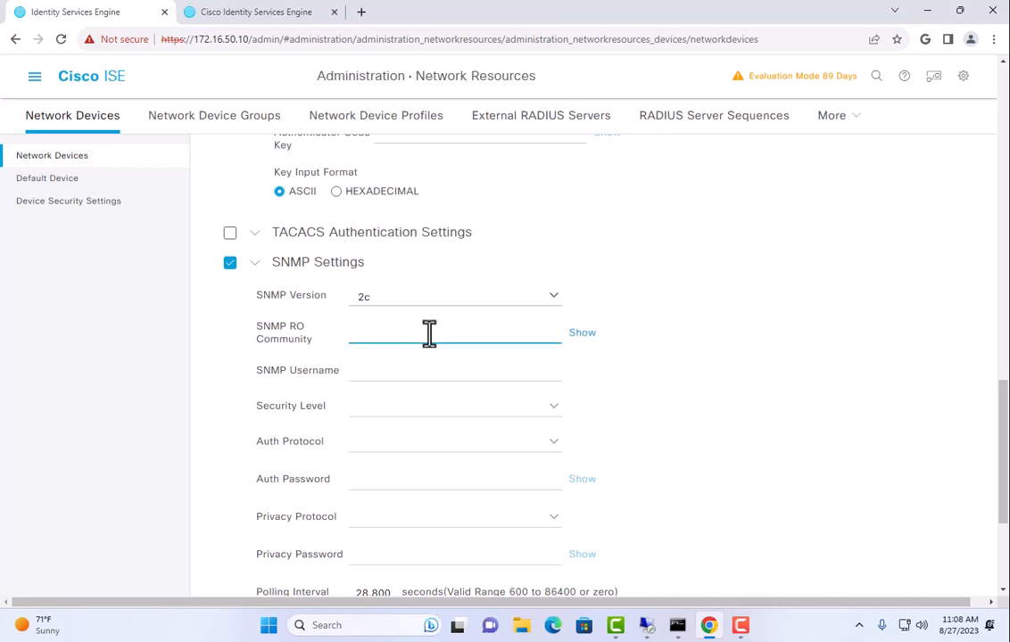
left_click(768, 85)
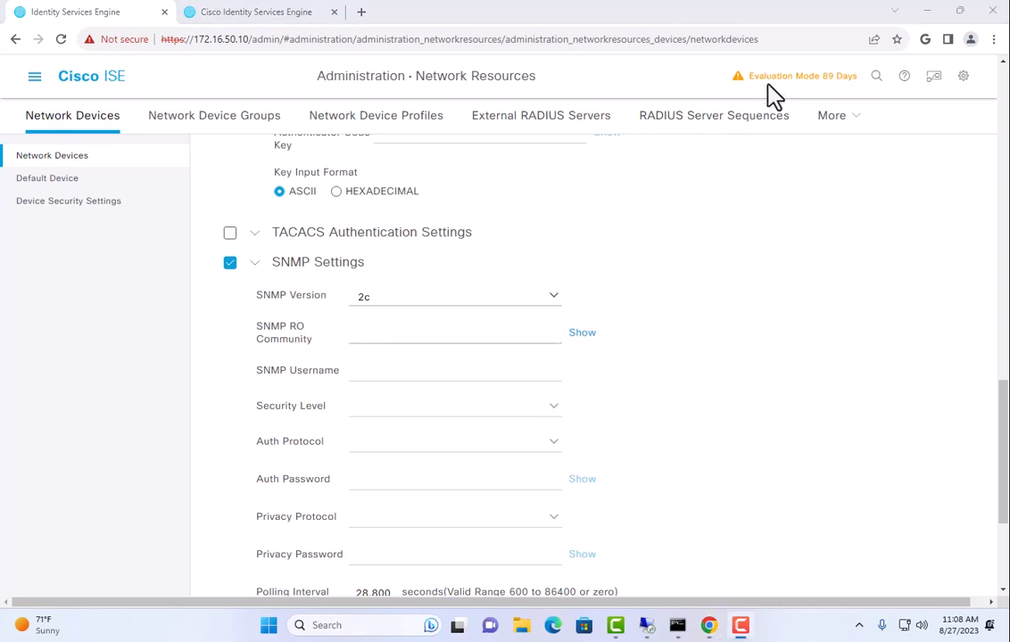
left_click(423, 332)
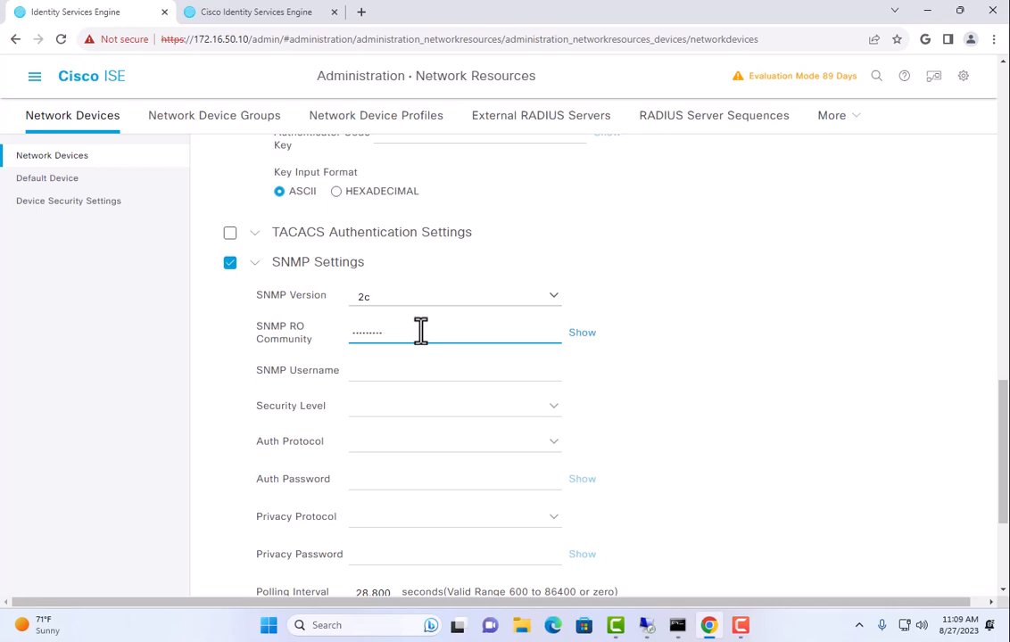
left_click(582, 333)
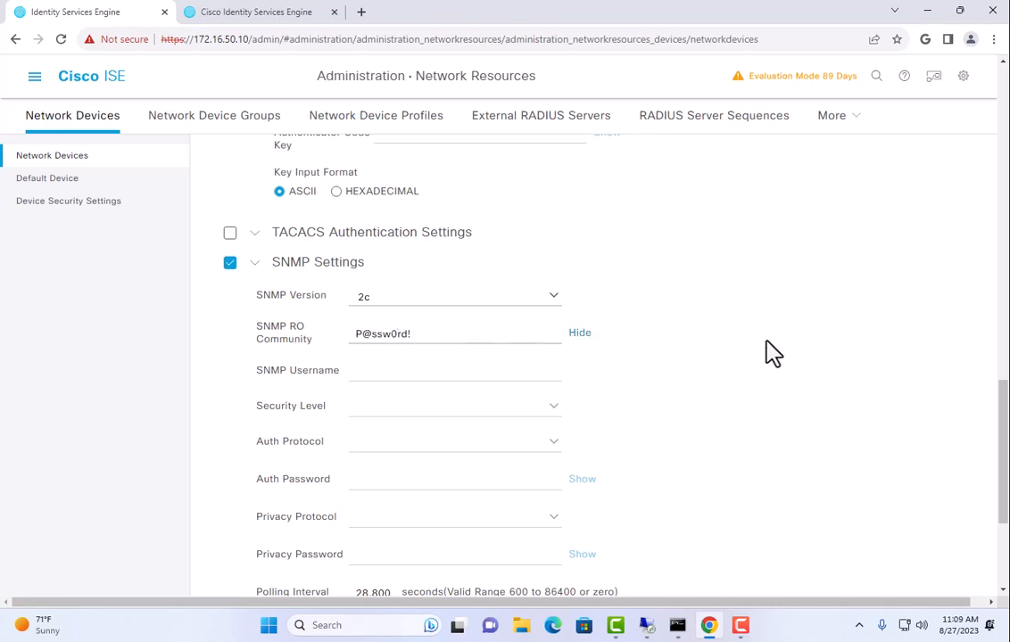
scroll(772, 352, "down", 3)
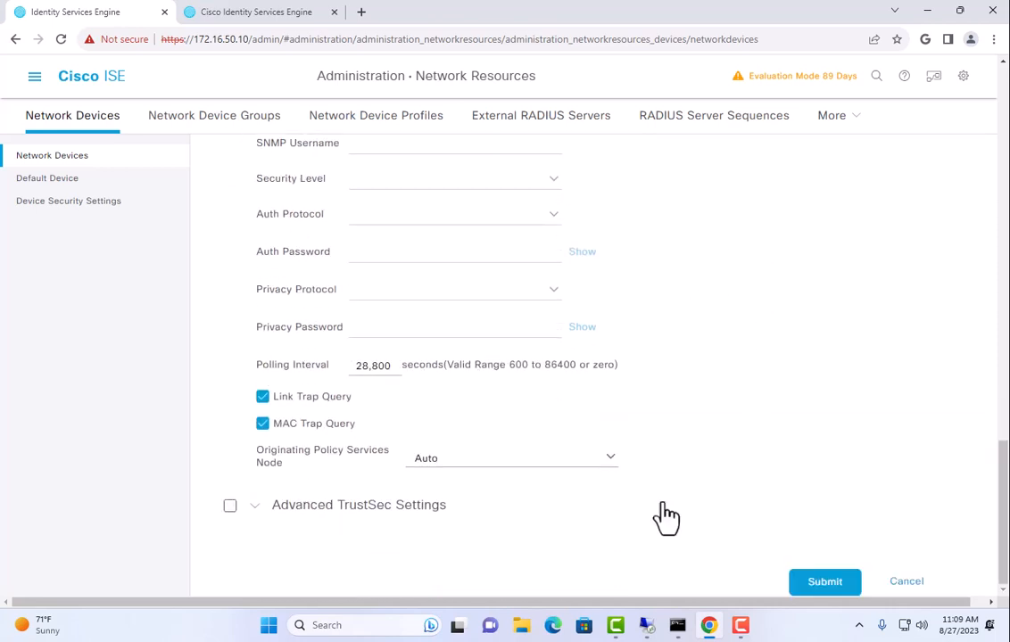
left_click(822, 586)
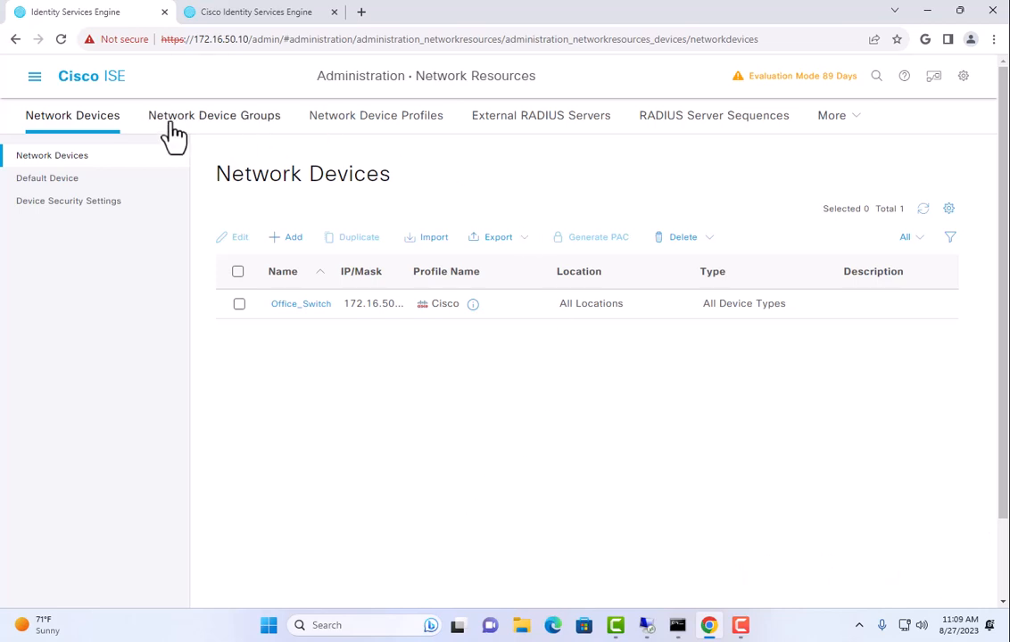
Open the top RADIUS live-log entry's details: 5400 authentication failed, 22056 subject not found
left_click(36, 81)
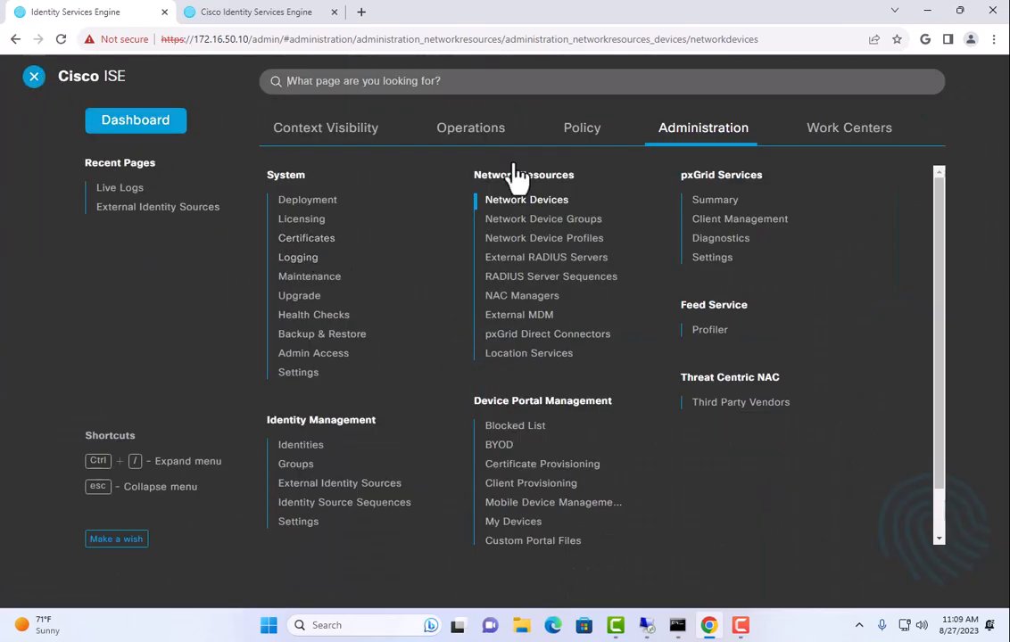
left_click(444, 138)
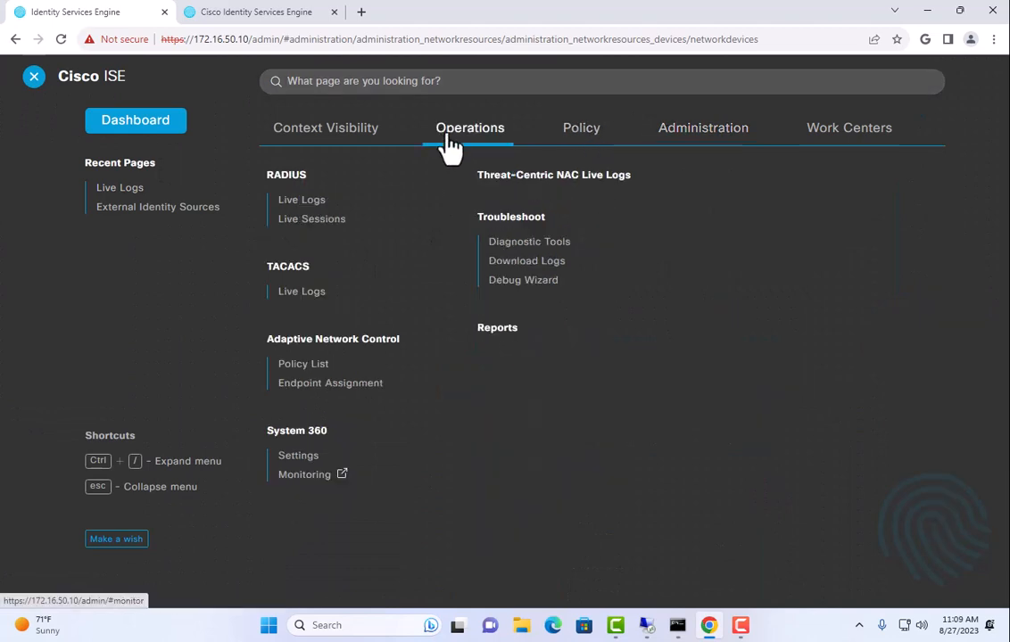
left_click(299, 201)
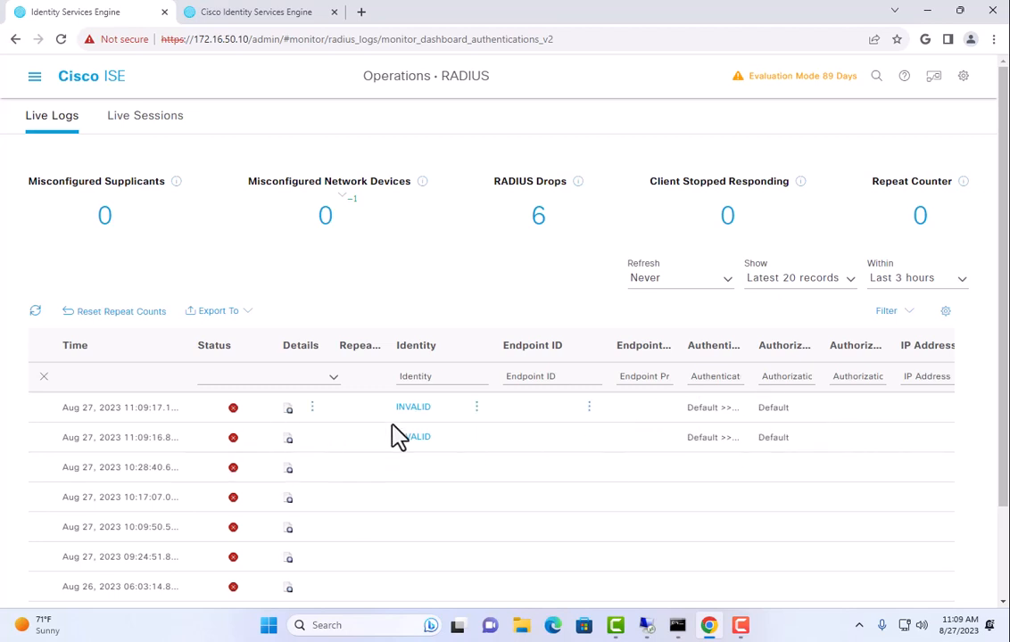
left_click(288, 412)
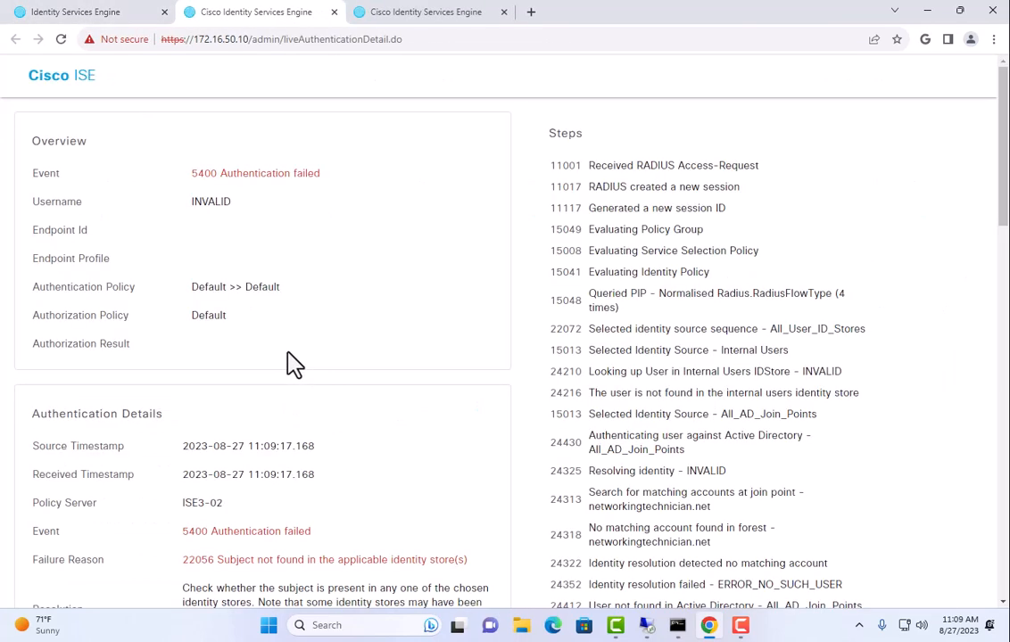
scroll(294, 364, "down", 3)
scroll(294, 364, "up", 3)
left_click(94, 14)
left_click(35, 77)
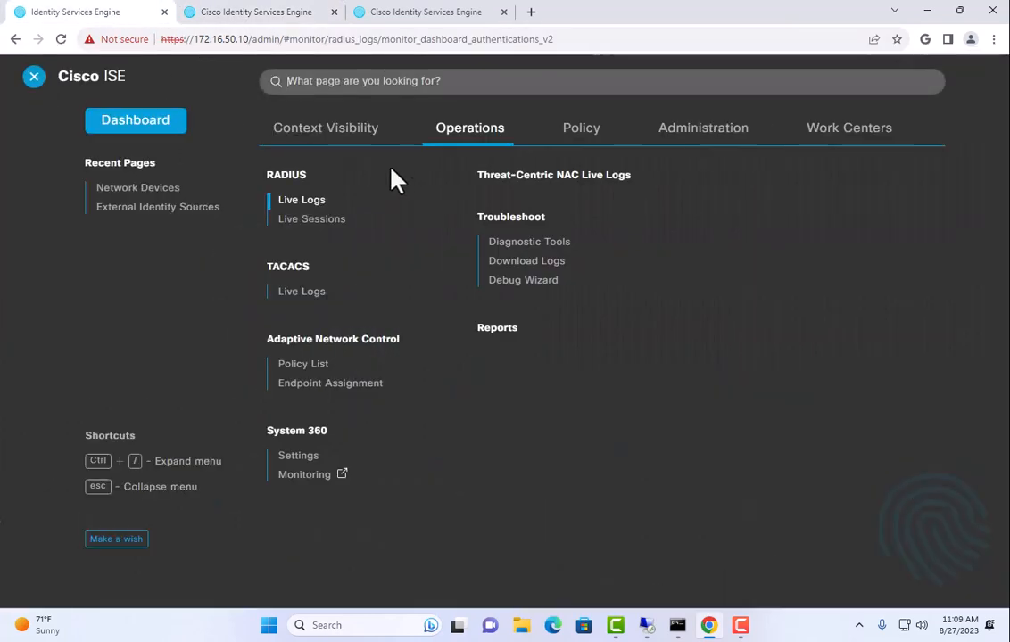
Open the Default policy set and expand its Authentication Policy rules
left_click(580, 129)
left_click(296, 175)
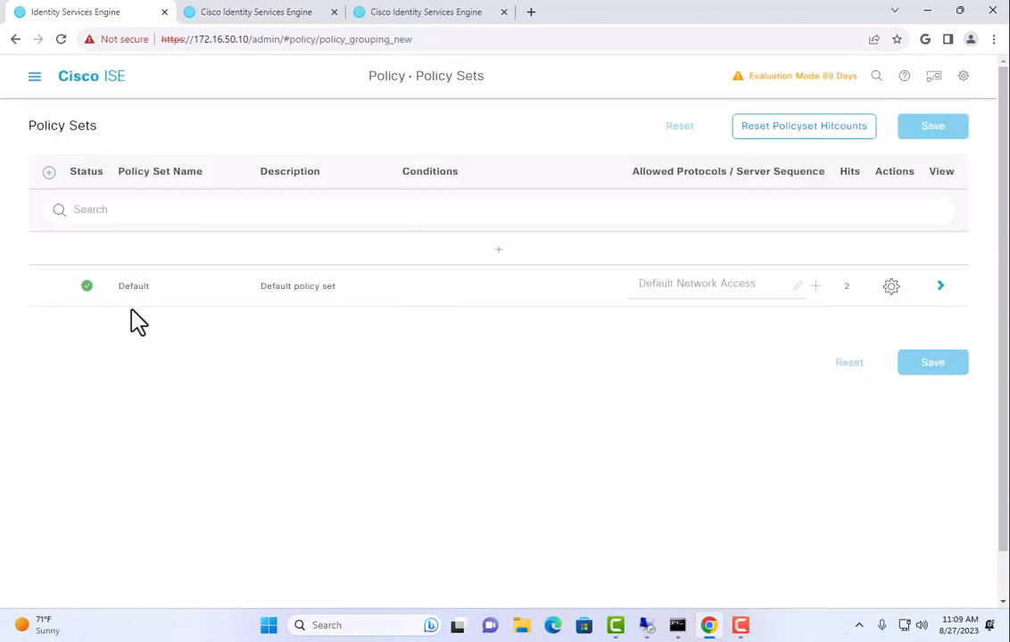
left_click_drag(124, 286, 199, 336)
left_click(940, 286)
left_click(43, 308)
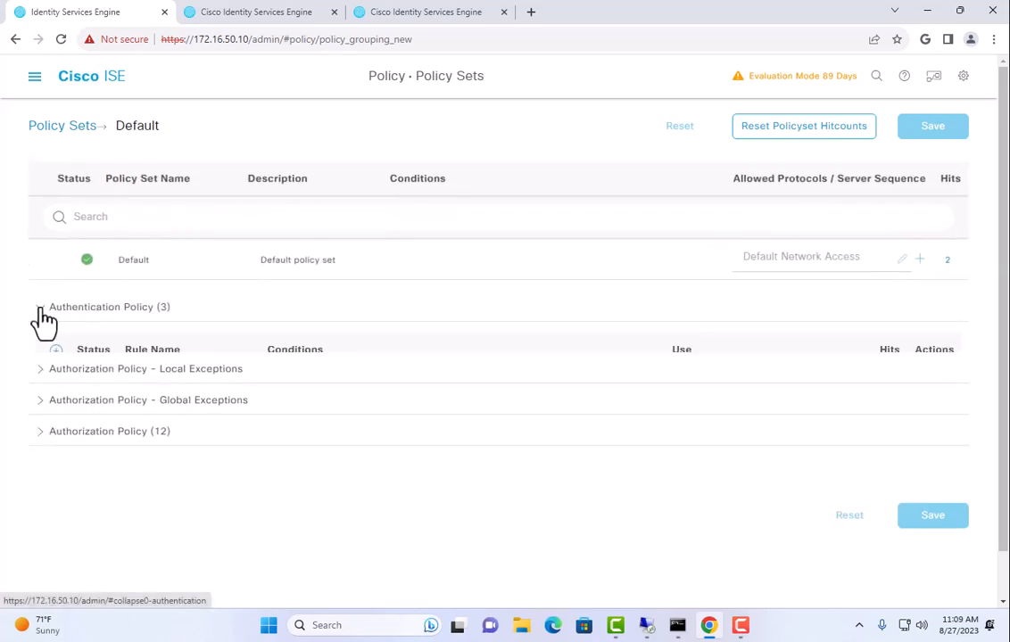
scroll(311, 350, "down", 5)
scroll(309, 352, "up", 2)
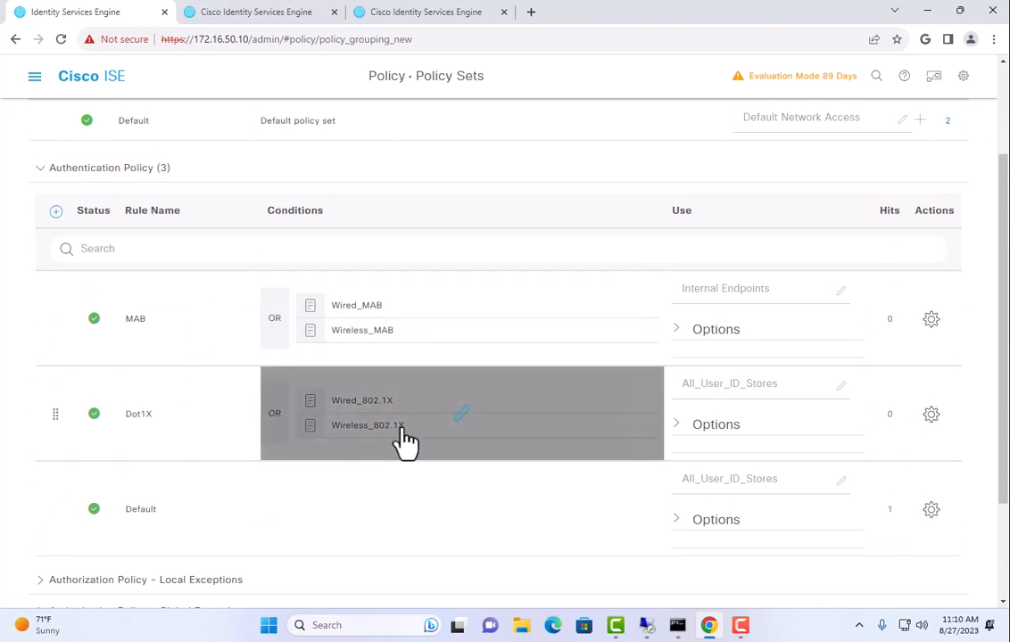
scroll(406, 440, "down", 2)
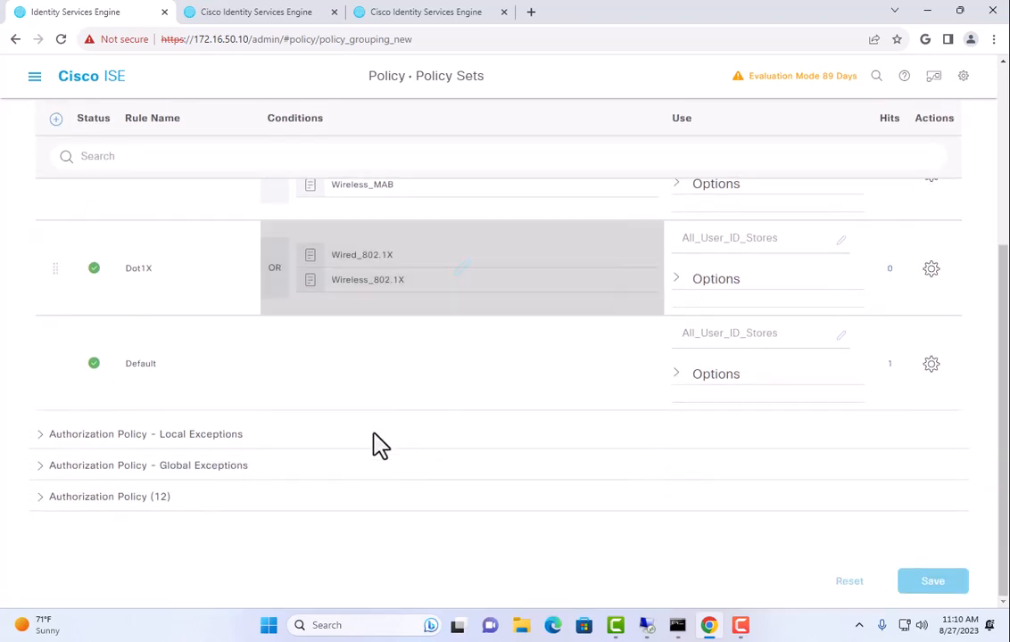
Review the Default set's Authorization Policy rules, then return to the Policy Sets list
left_click(40, 501)
scroll(463, 428, "down", 7)
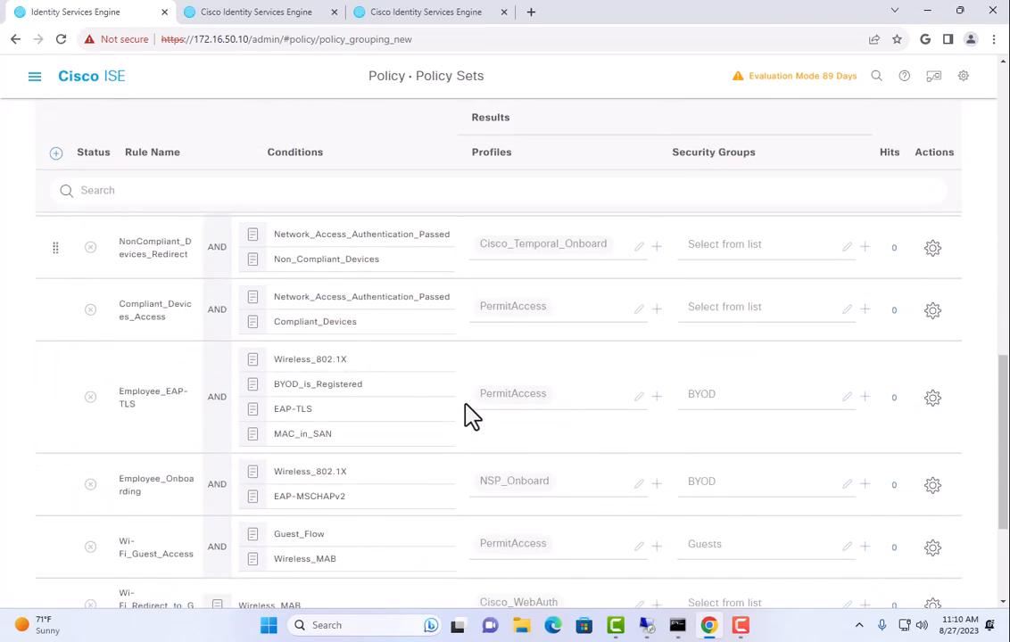
scroll(470, 415, "down", 3)
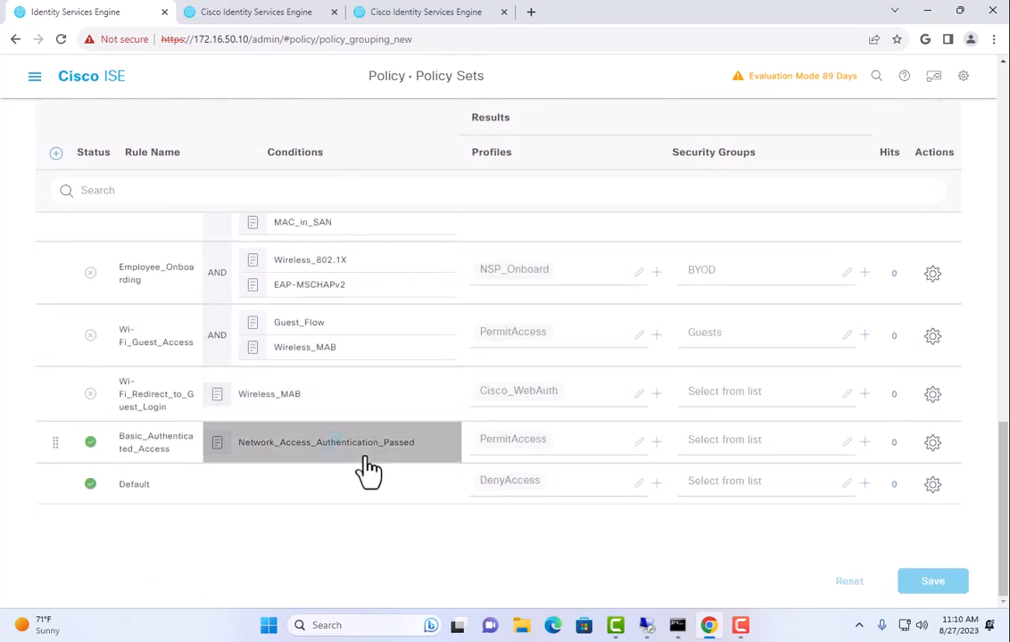
scroll(342, 462, "up", 5)
scroll(348, 461, "up", 5)
scroll(350, 459, "down", 4)
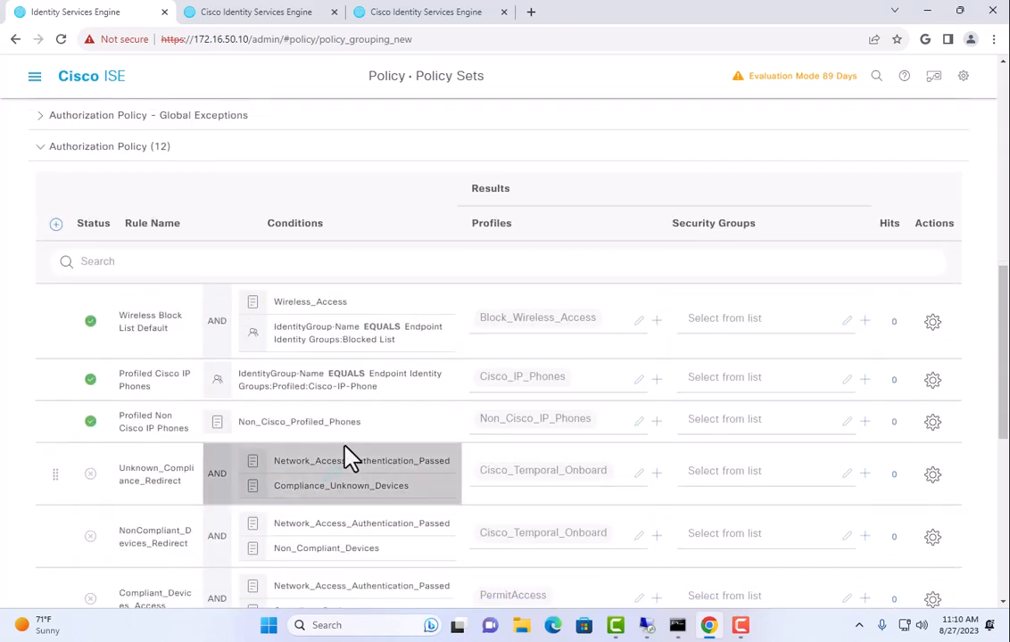
scroll(403, 390, "down", 5)
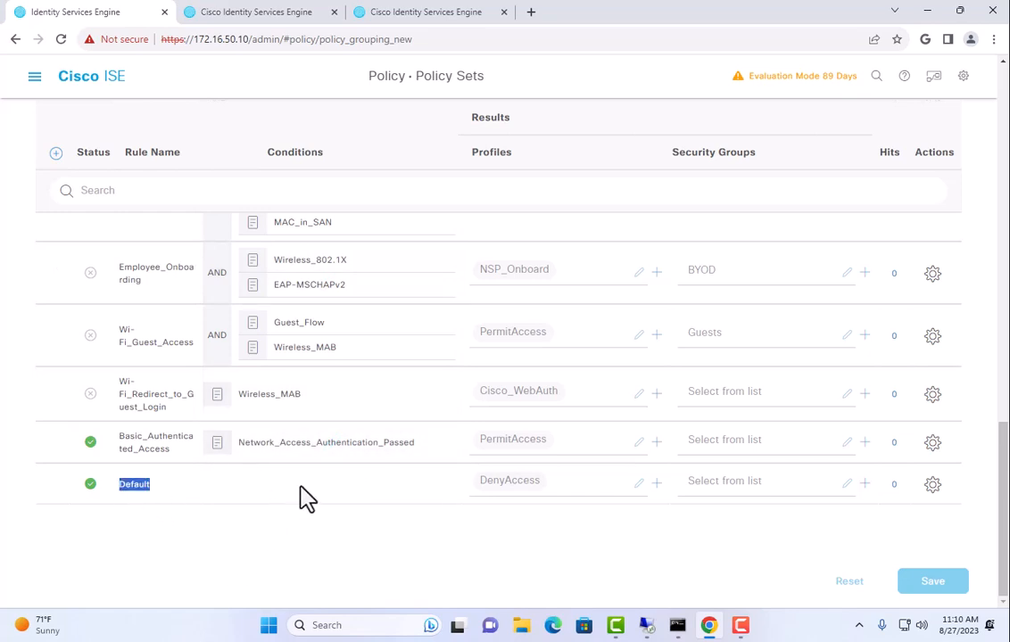
scroll(272, 484, "up", 15)
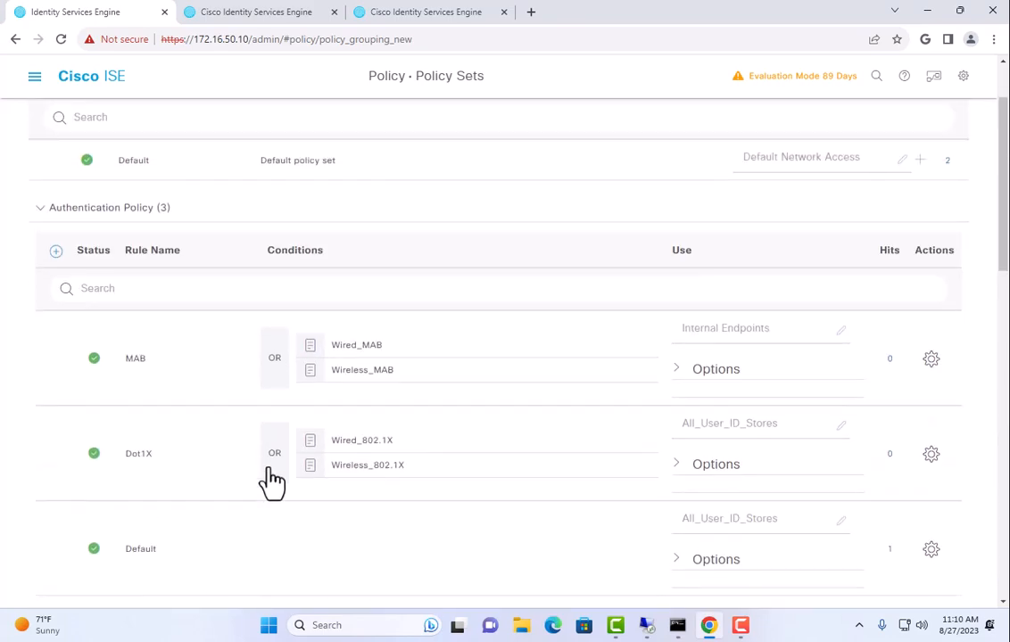
left_click(65, 125)
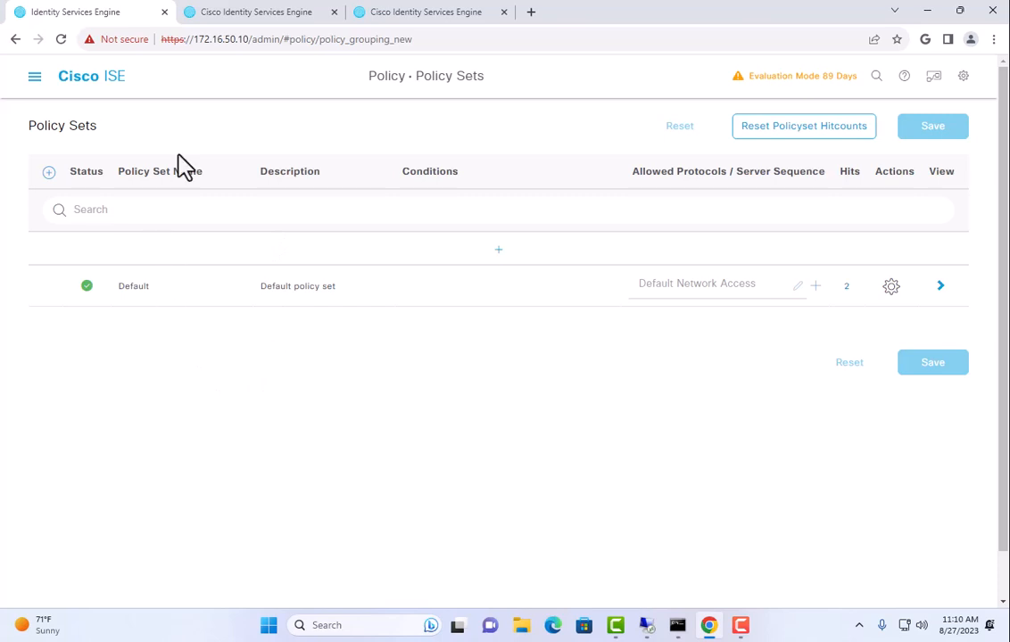
Add a new policy set named Wired
left_click_drag(50, 126, 99, 128)
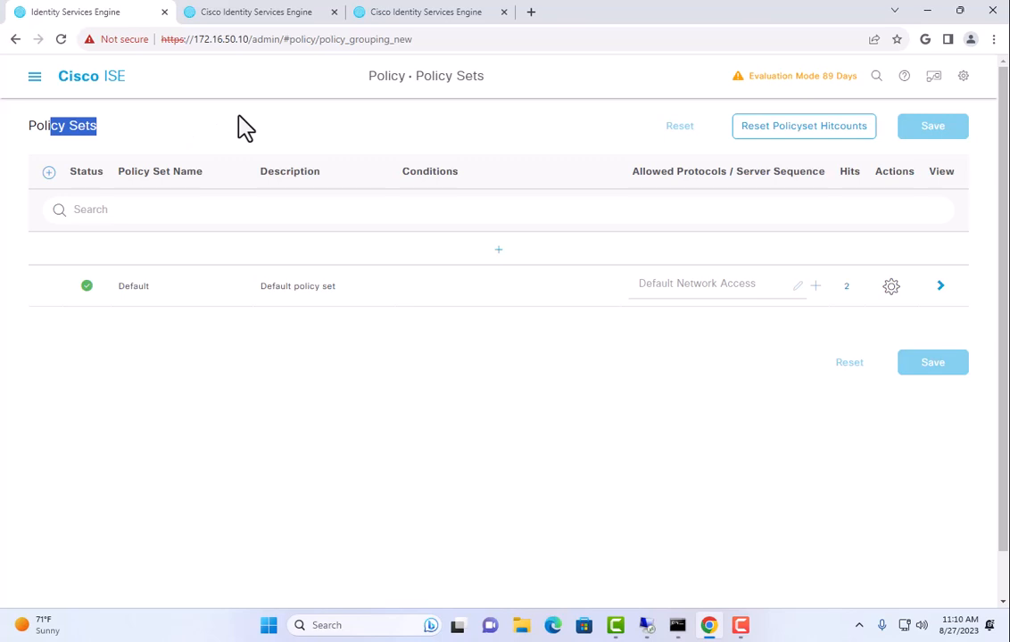
left_click(495, 257)
left_click_drag(198, 255, 95, 258)
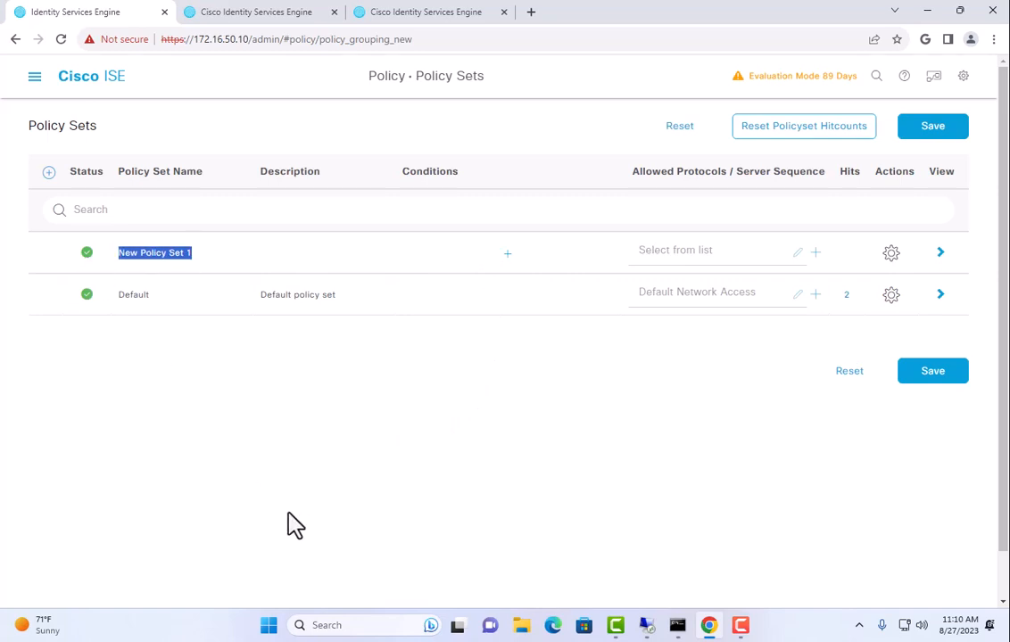
type("Wired")
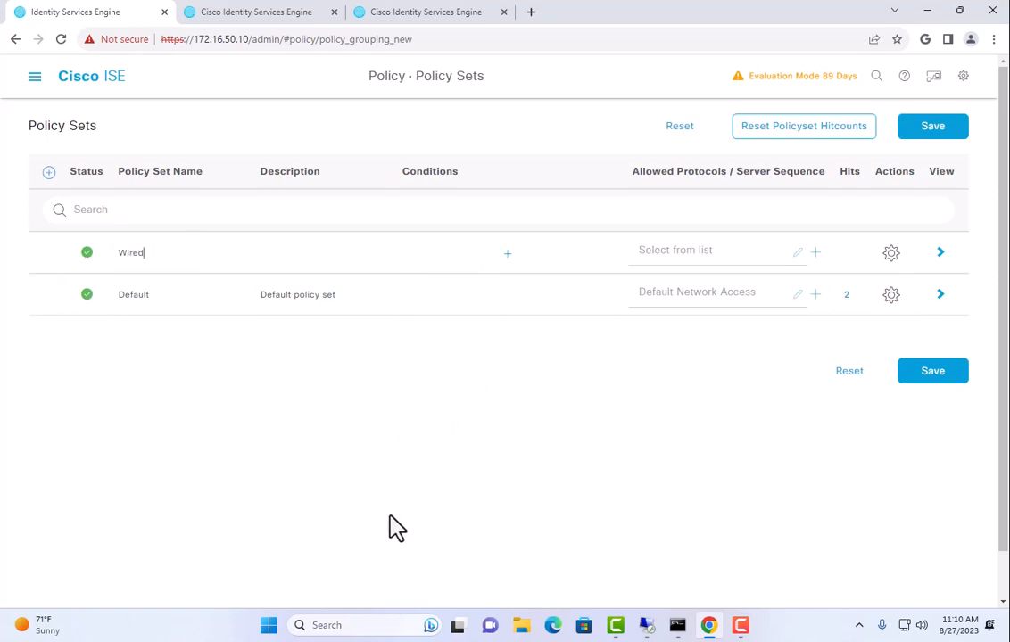
Set the Wired policy set's condition to Wired_MAB AND Wired_802.1X
left_click(481, 263)
left_click(388, 235)
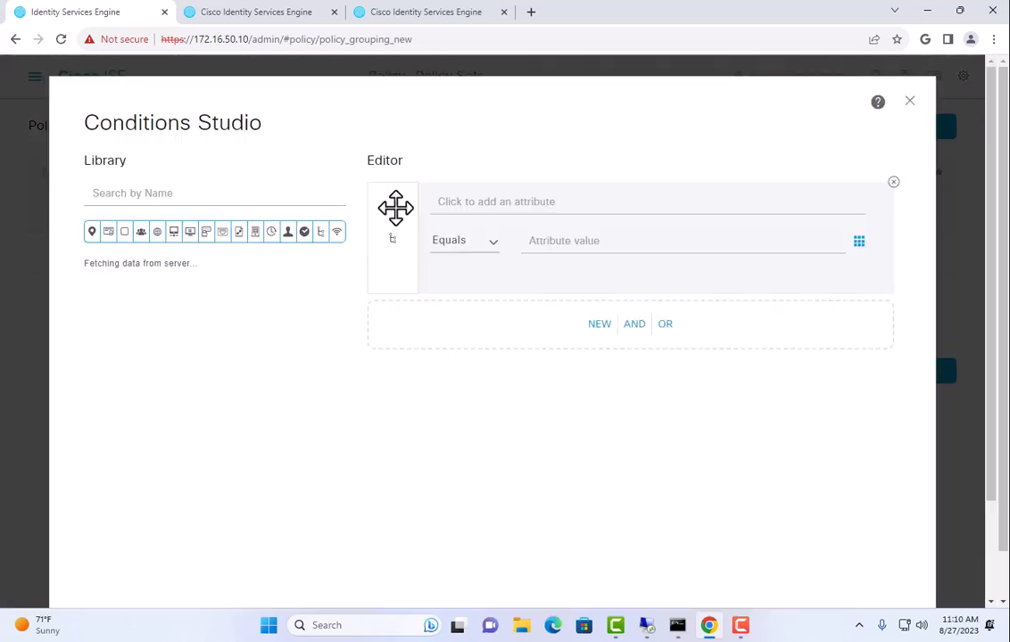
scroll(344, 331, "down", 1)
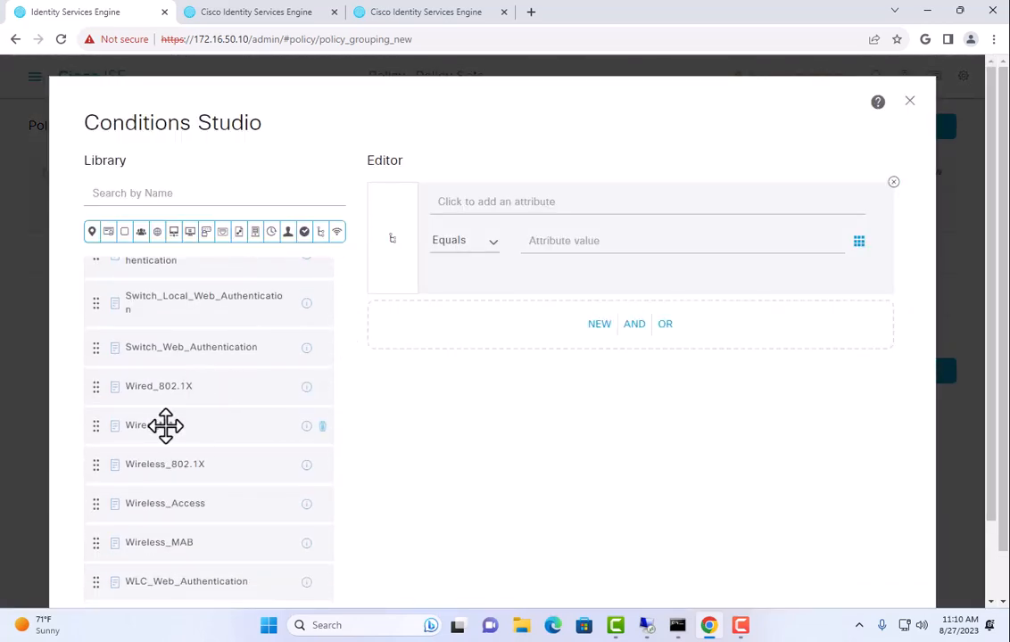
left_click_drag(164, 424, 478, 308)
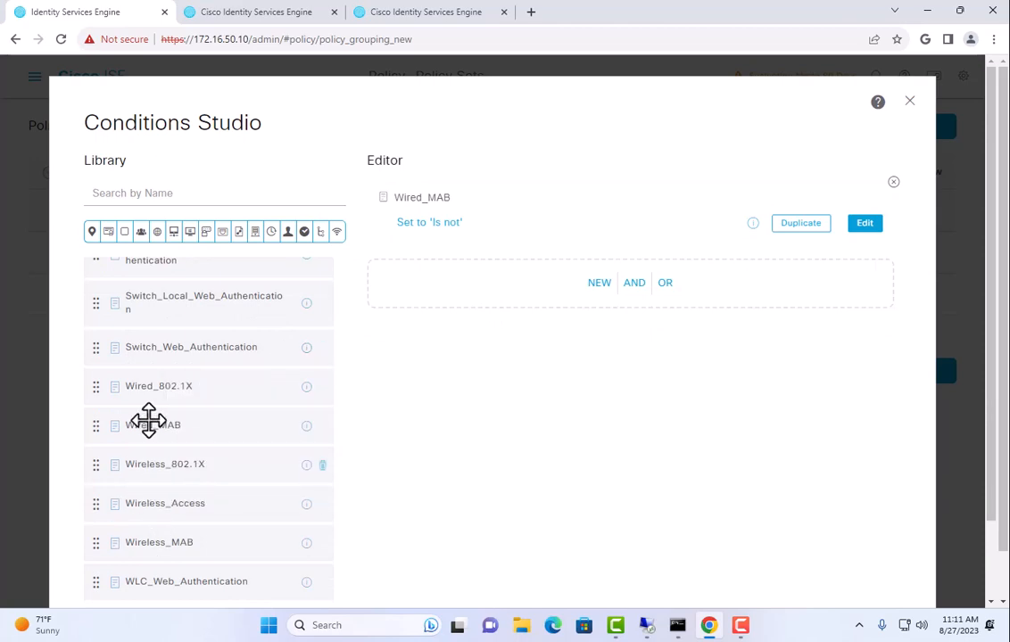
left_click_drag(155, 387, 530, 286)
scroll(604, 482, "down", 2)
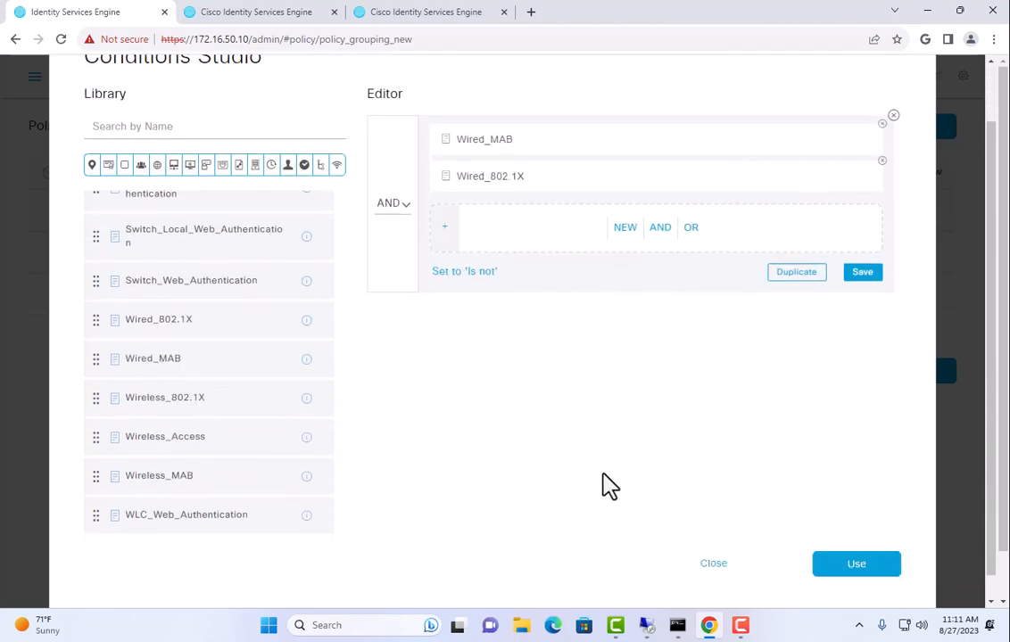
left_click(869, 539)
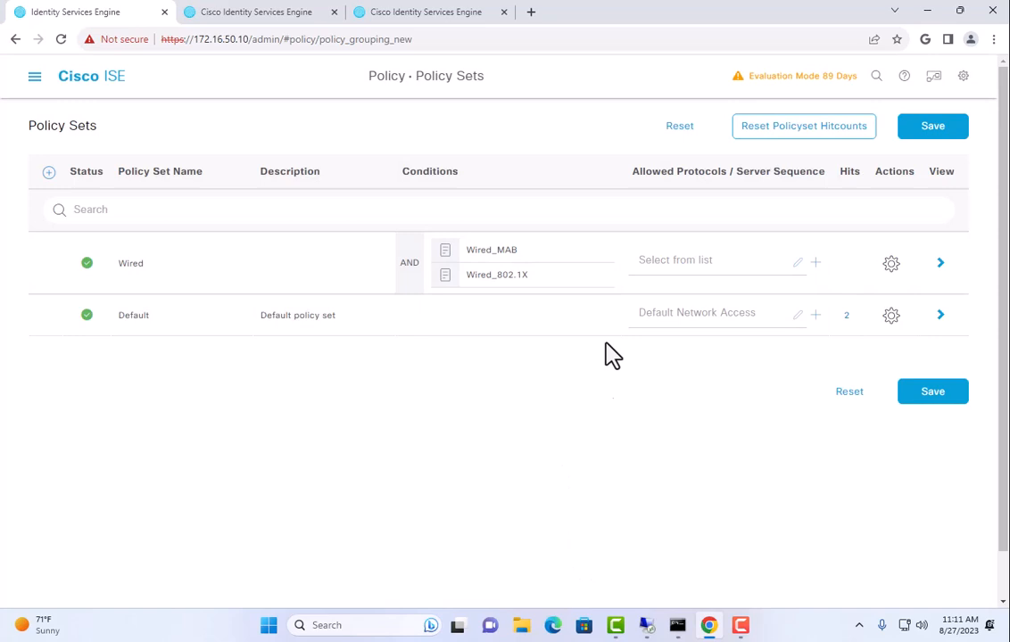
Allow Default Network Access for Wired and save the policy set
left_click(667, 261)
left_click(682, 365)
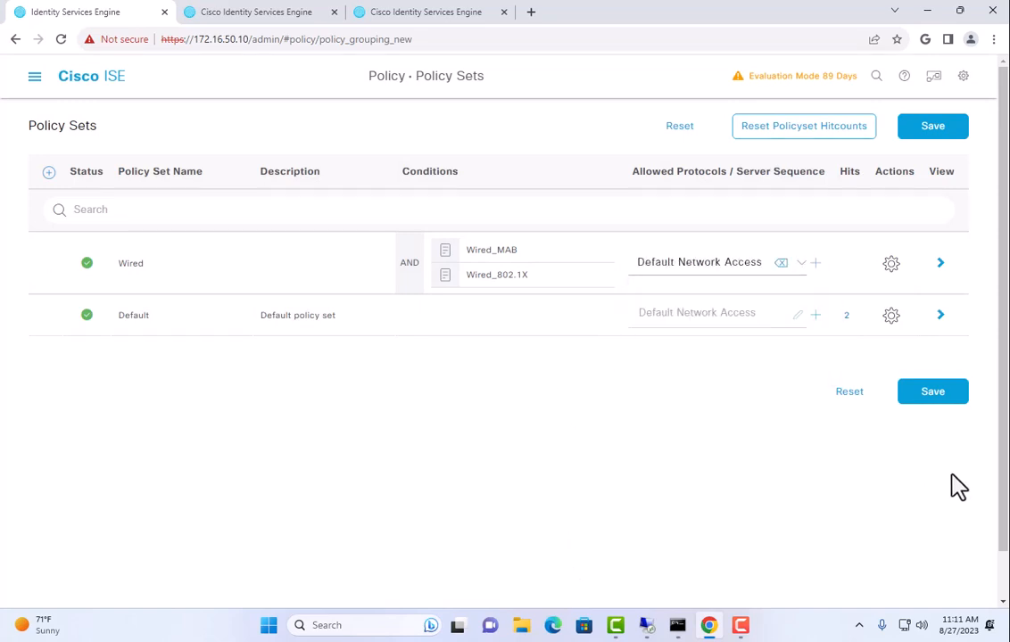
left_click(932, 397)
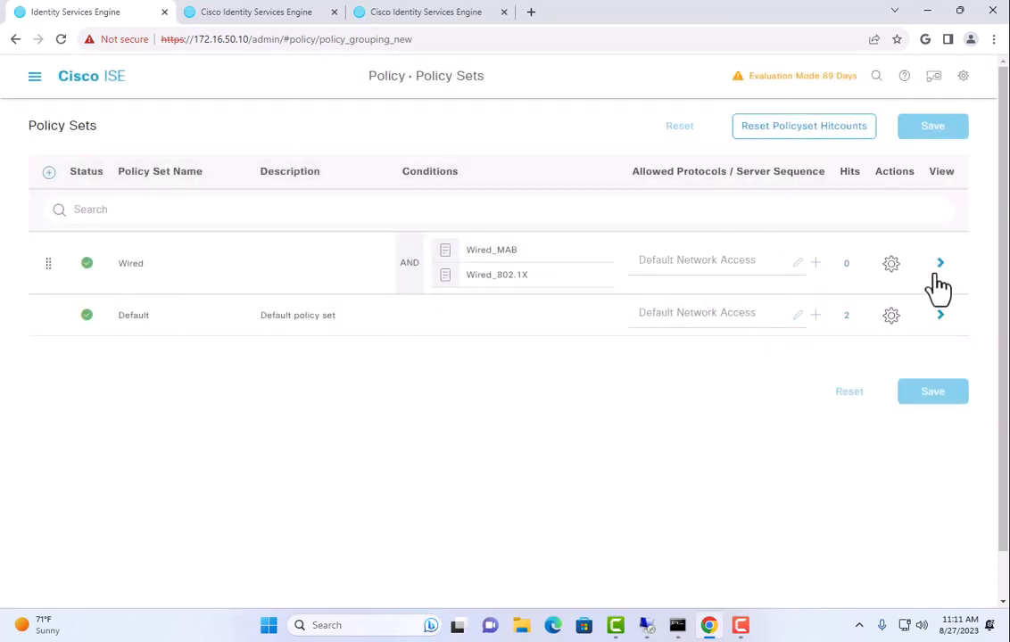
Insert a new authentication rule named Dot1x above Default in the Wired set
left_click(940, 265)
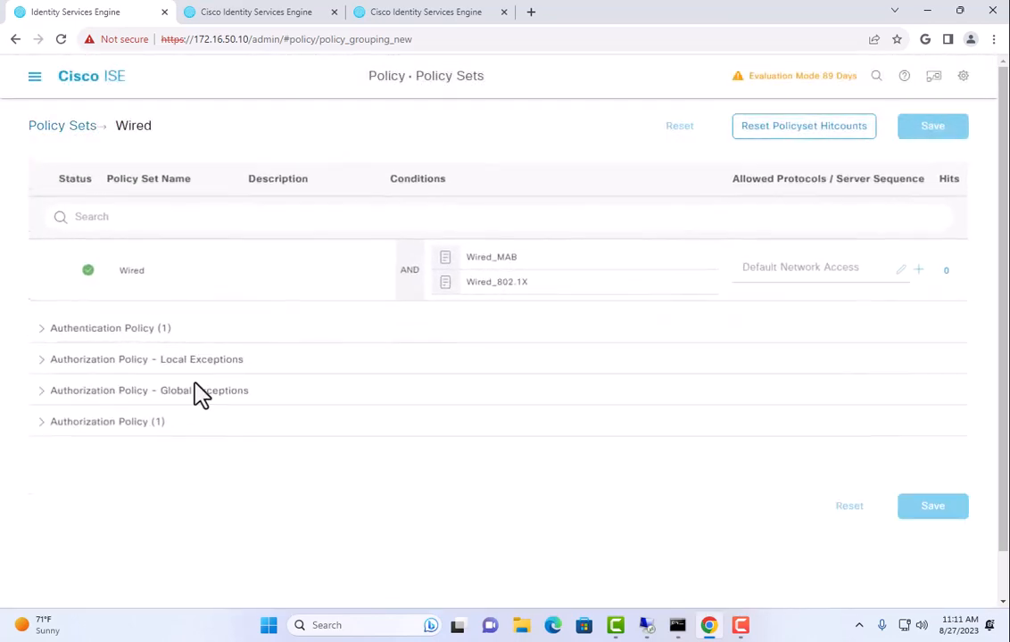
left_click(114, 335)
scroll(399, 571, "down", 2)
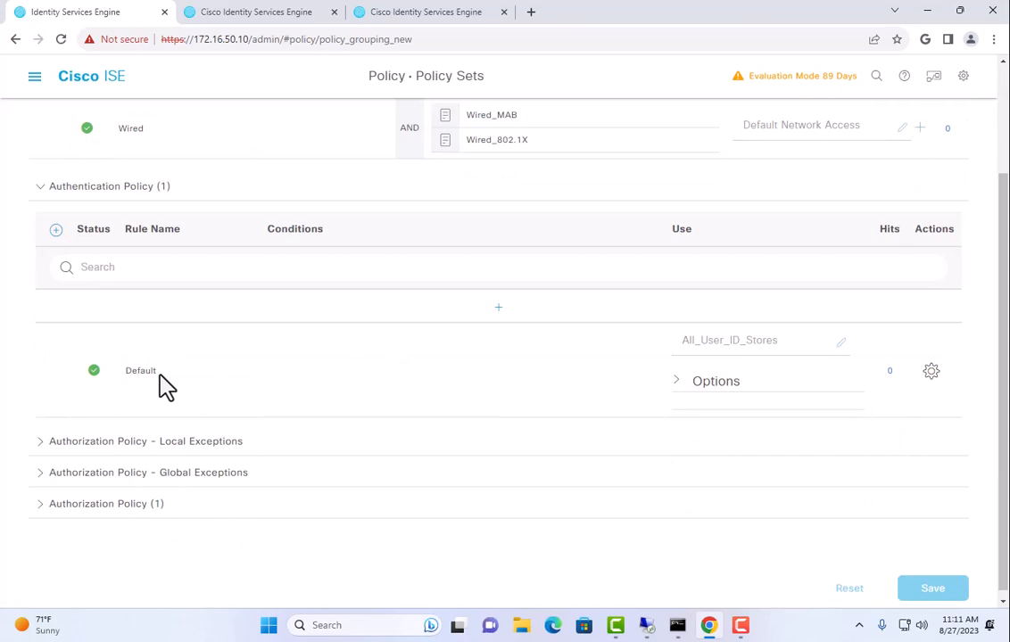
left_click(932, 373)
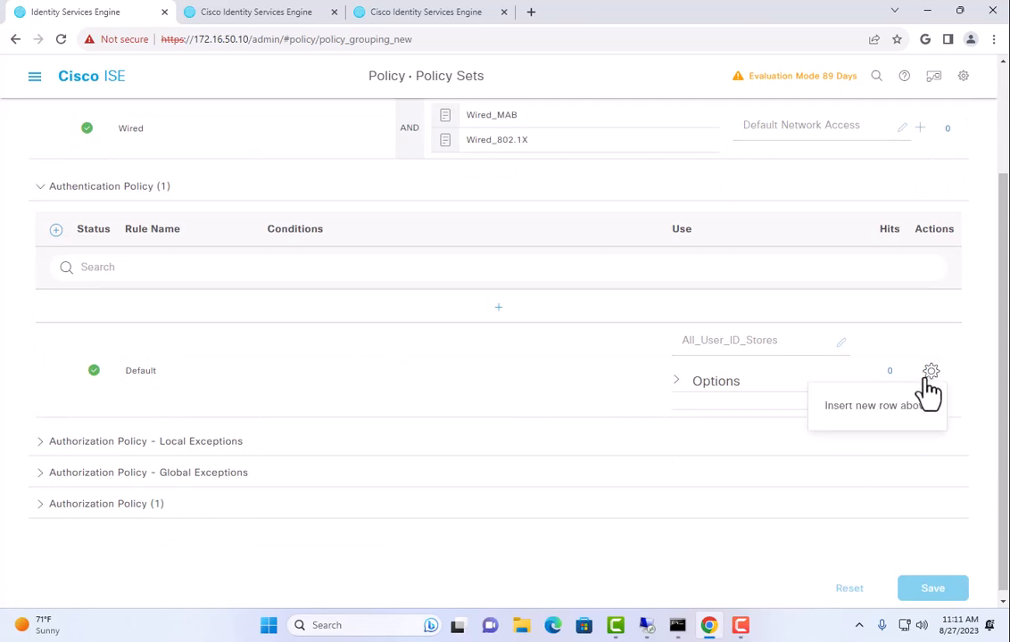
left_click(890, 410)
triple_click(173, 339)
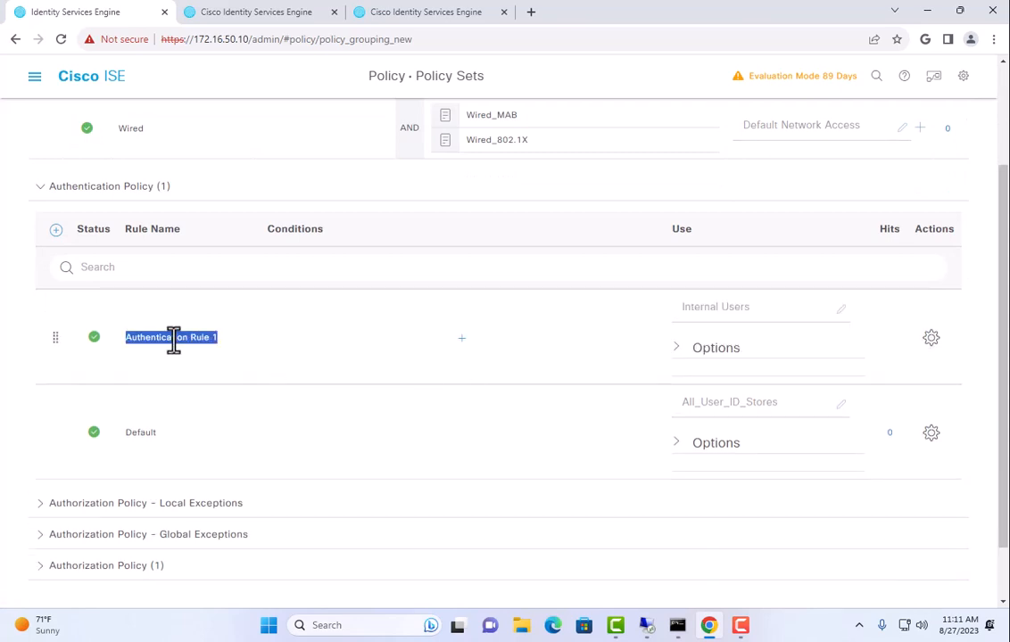
type("Dot1x")
Give Dot1x the Wired_802.1X condition and the NETTECH identity source
left_click(416, 352)
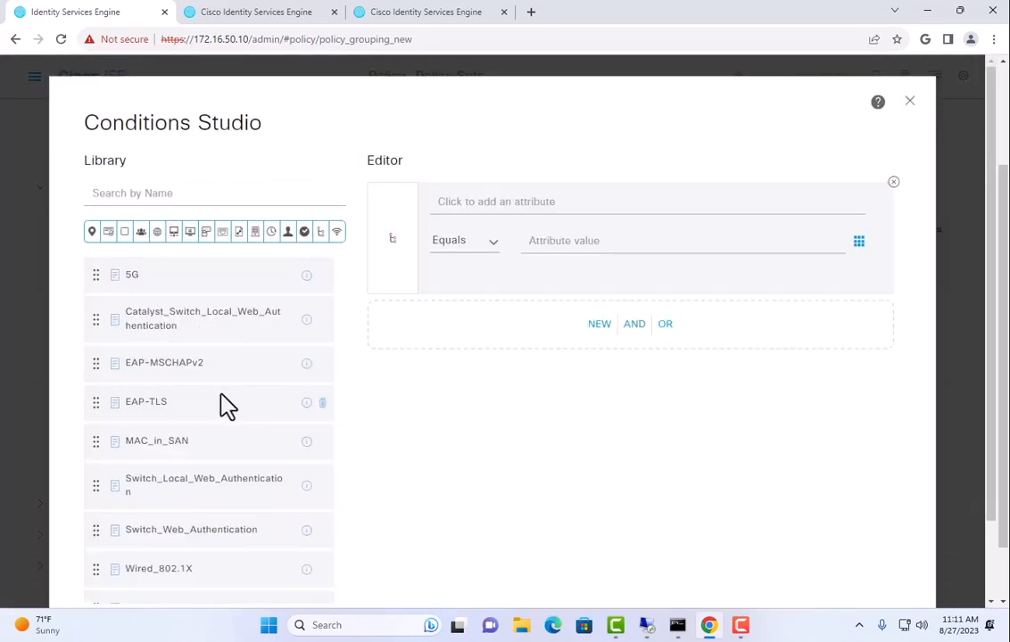
scroll(227, 446, "down", 1)
left_click_drag(209, 497, 471, 335)
scroll(868, 389, "down", 1)
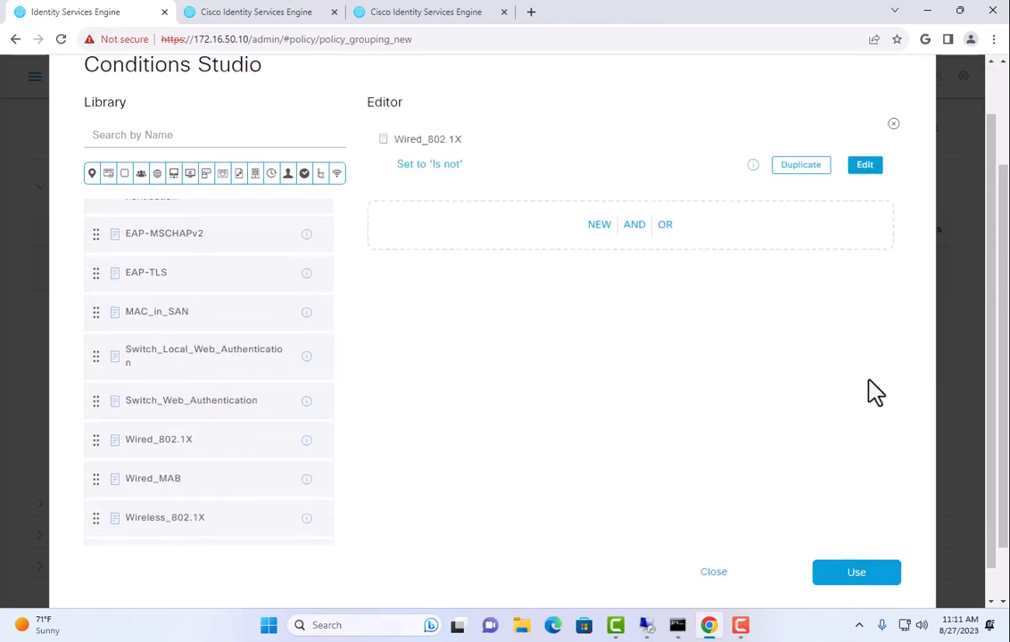
left_click(896, 555)
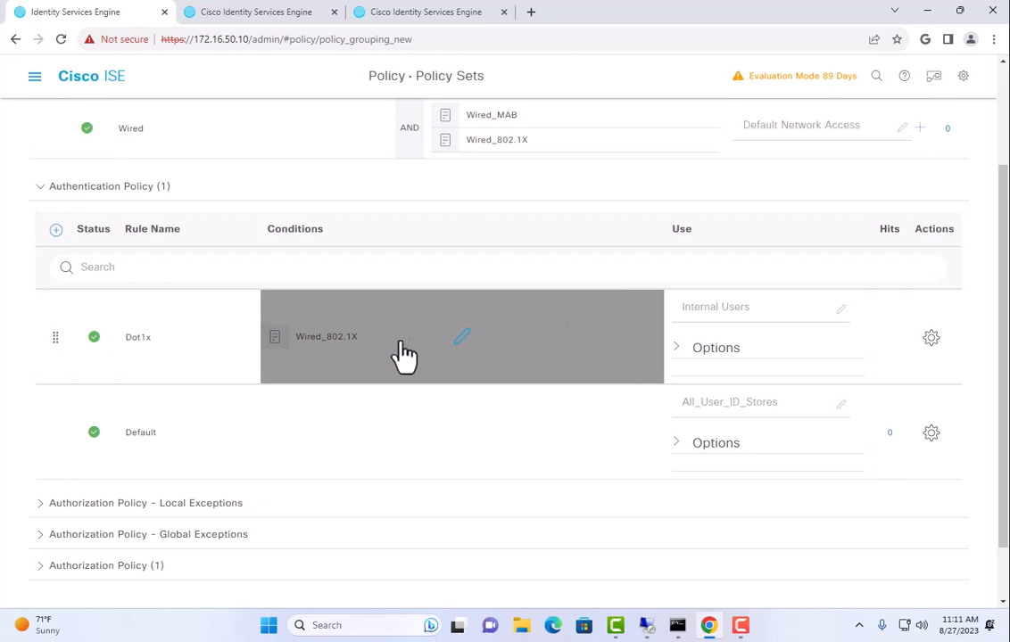
left_click(754, 310)
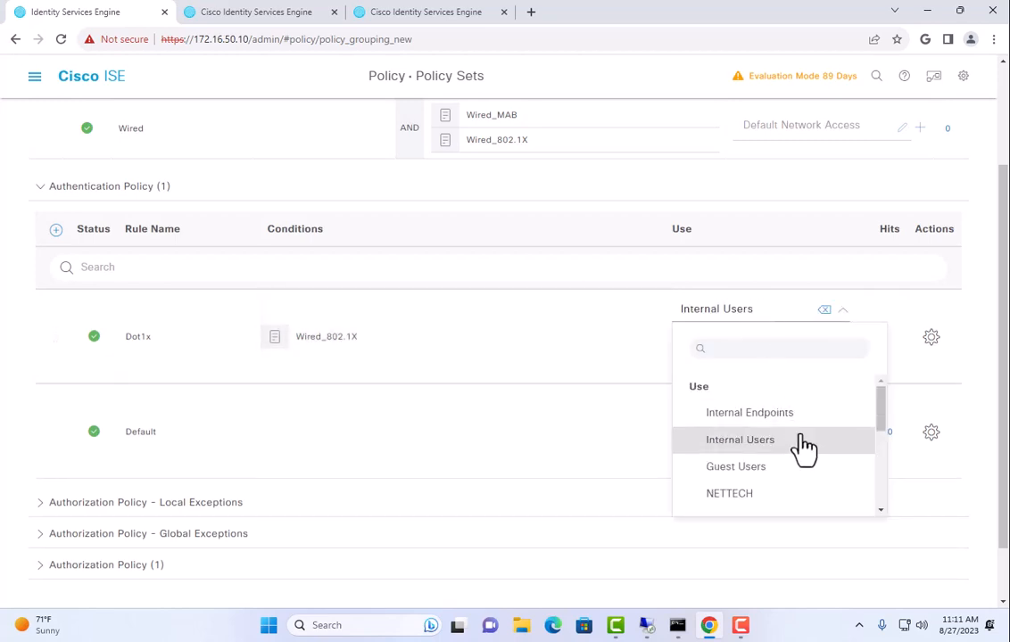
left_click(783, 495)
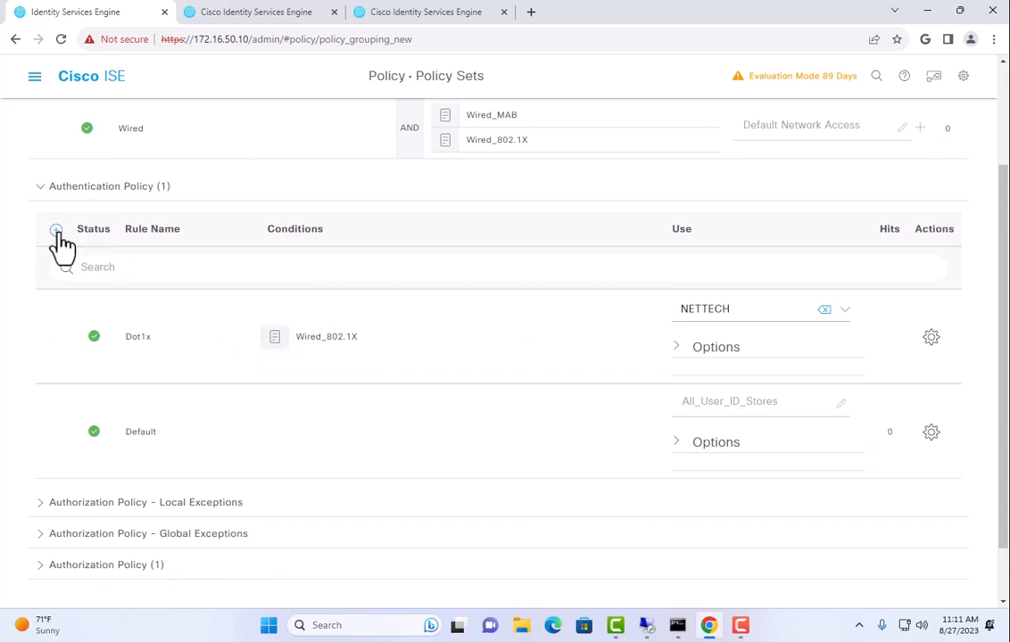
Insert a MAB authentication rule above Dot1x with the Wired_MAB condition
left_click(931, 337)
left_click(896, 371)
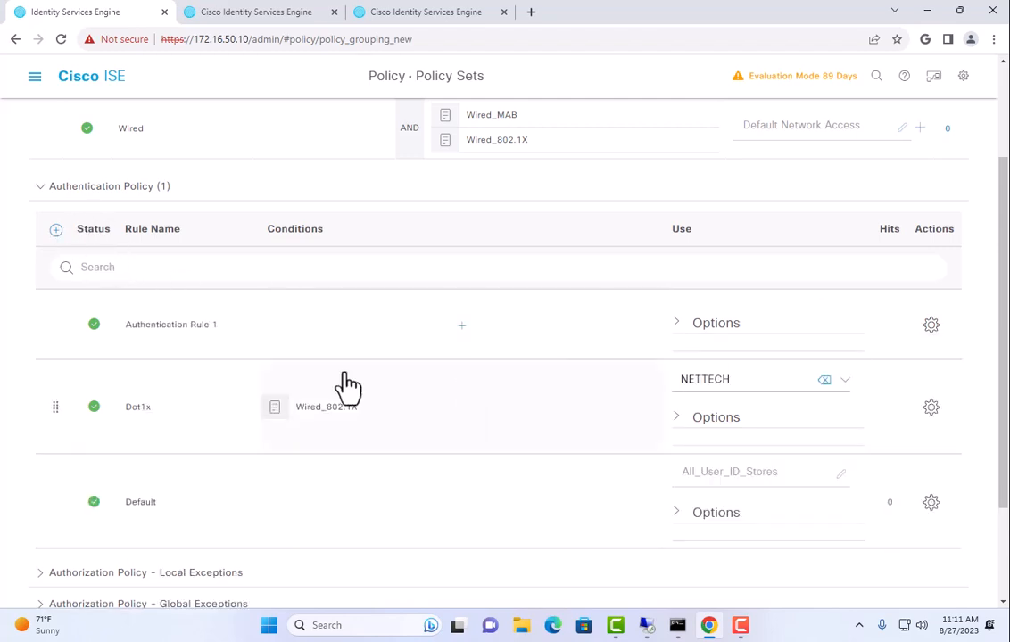
double_click(179, 337)
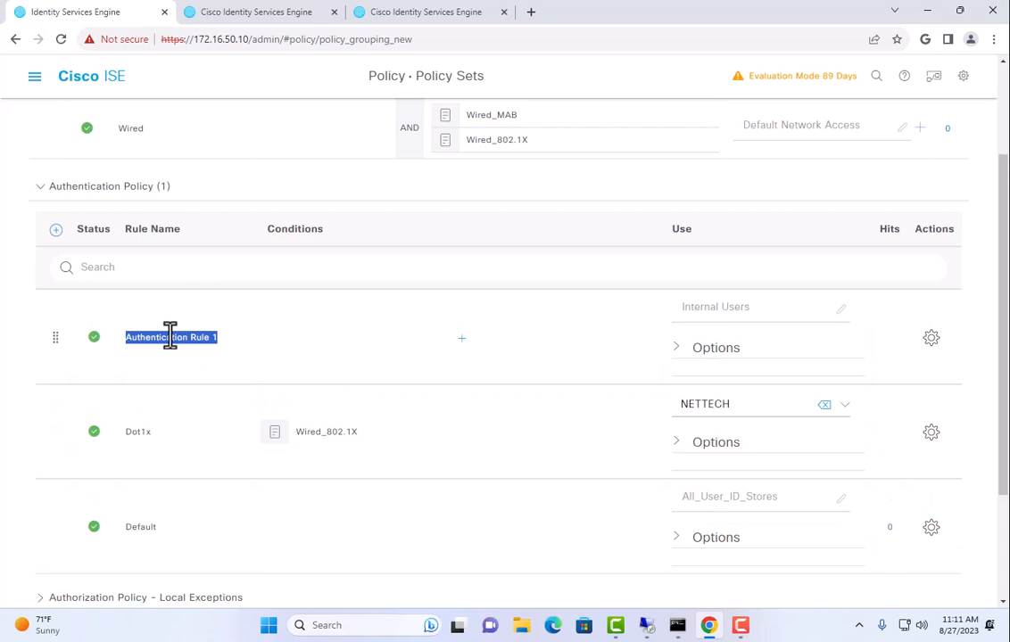
type("MAB")
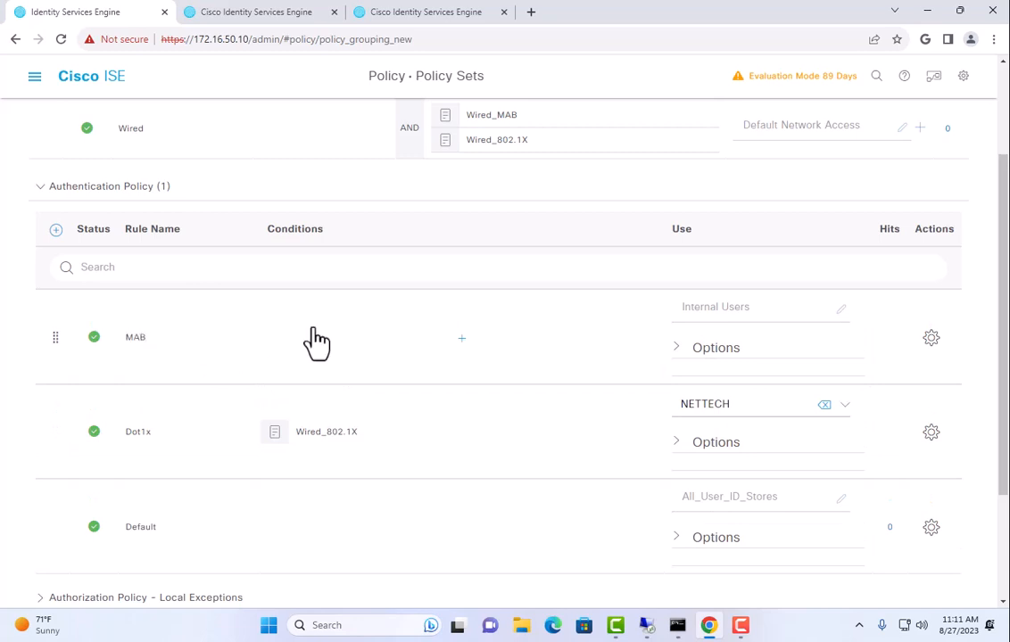
left_click(410, 340)
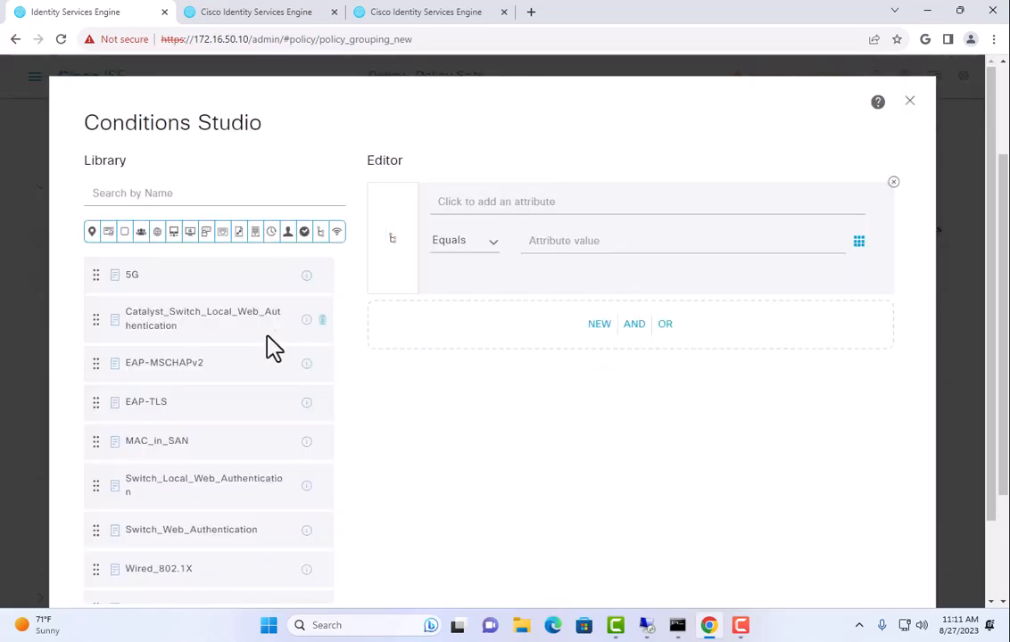
scroll(217, 529, "down", 2)
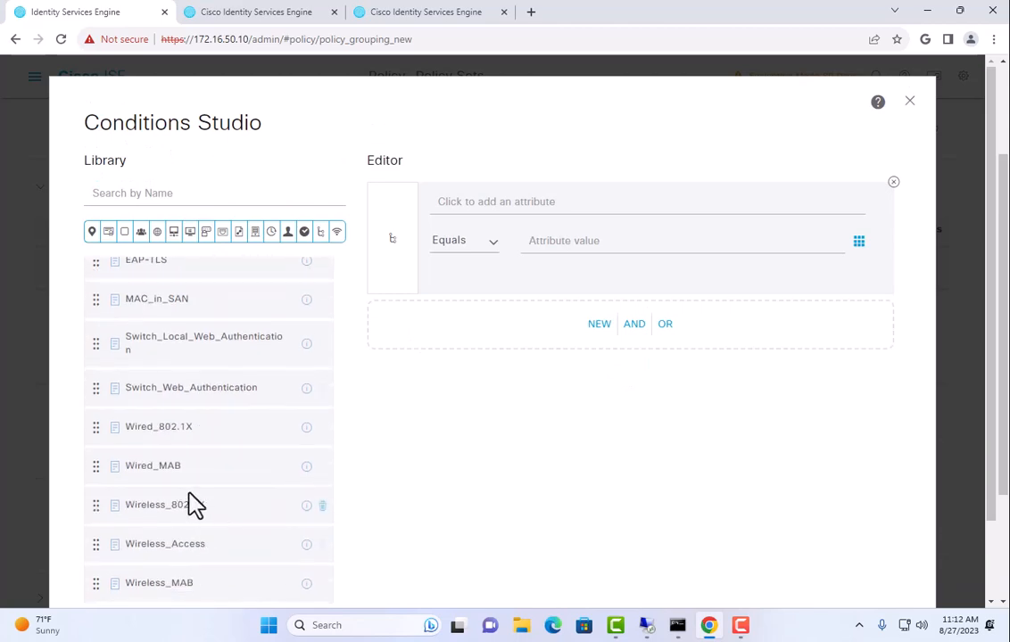
left_click_drag(198, 465, 524, 330)
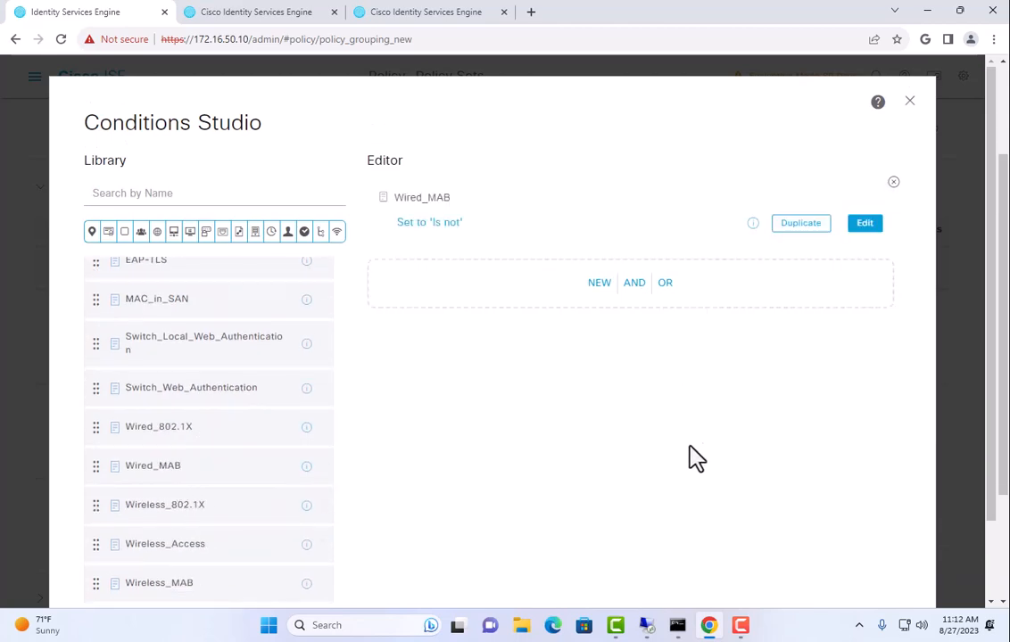
scroll(758, 517, "down", 2)
left_click(841, 539)
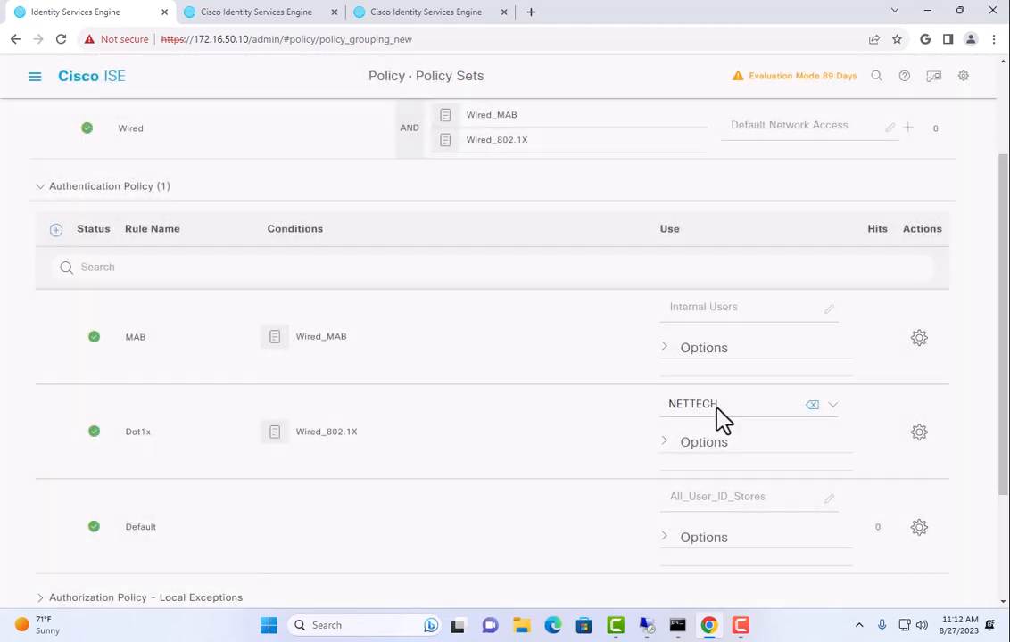
Set MAB to Internal Endpoints, CONTINUE if user not found, and save the rules
left_click(714, 306)
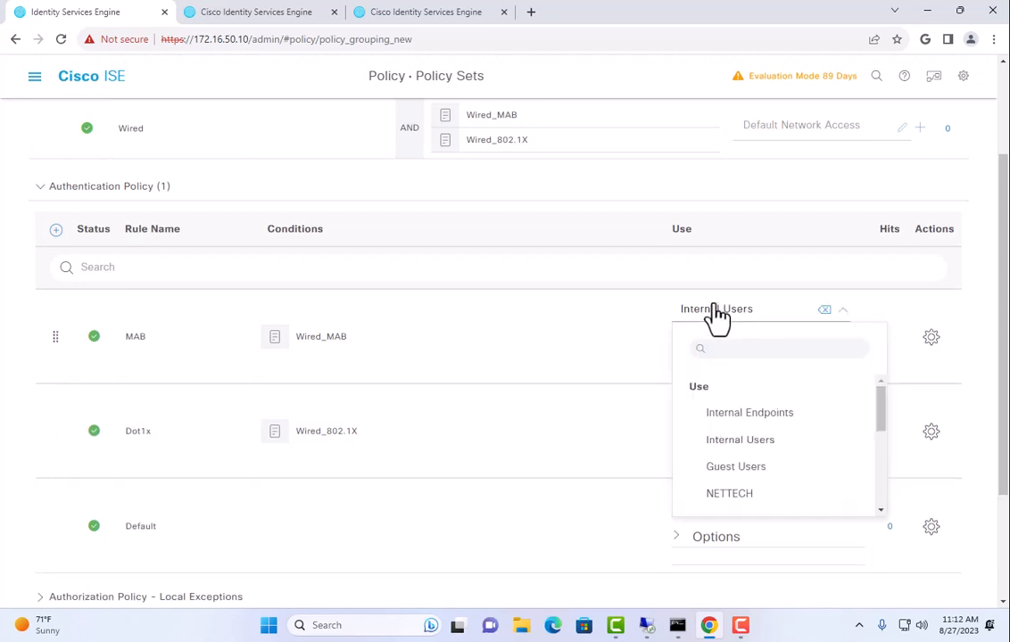
left_click(742, 414)
left_click(676, 350)
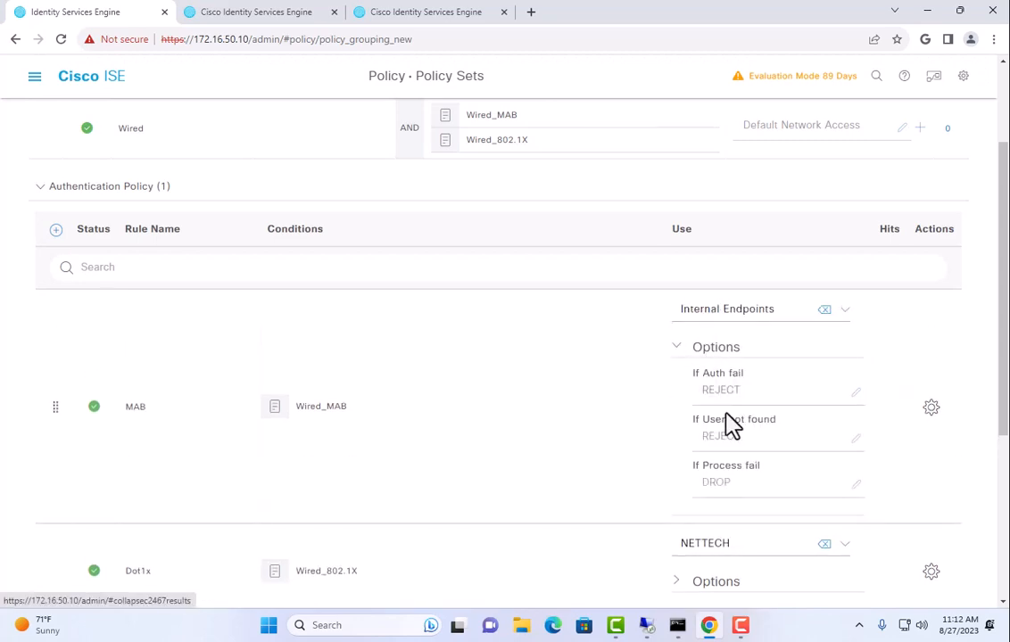
left_click(734, 439)
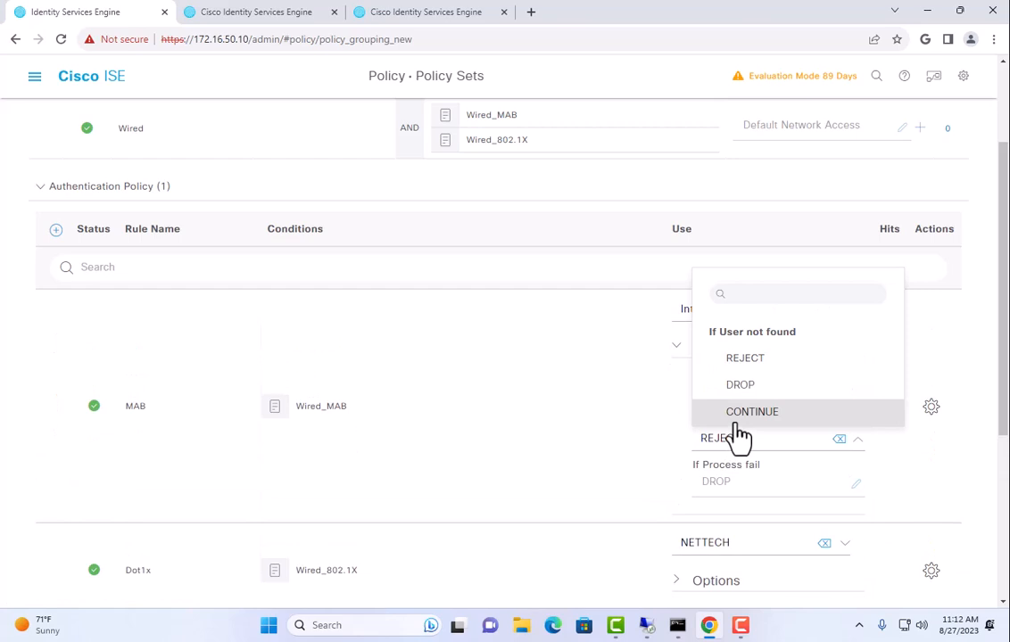
left_click(738, 419)
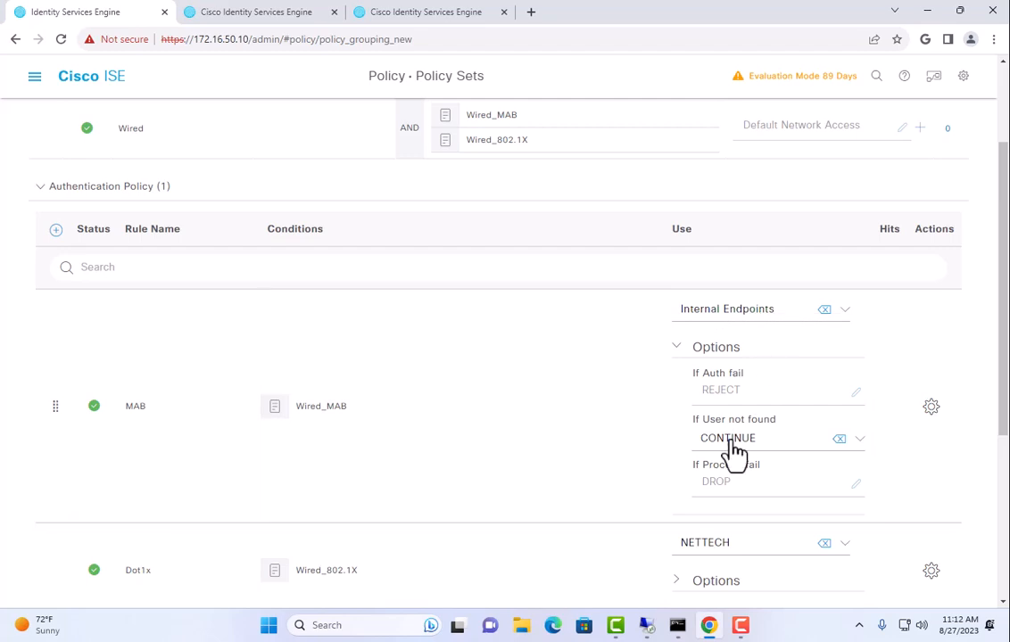
left_click_drag(711, 421, 794, 435)
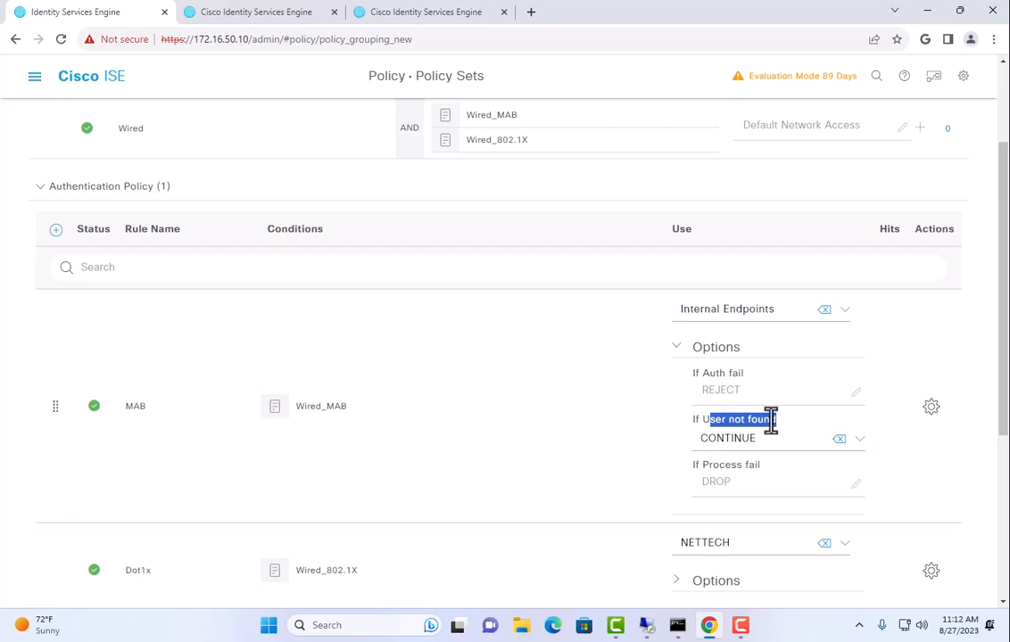
left_click(770, 420)
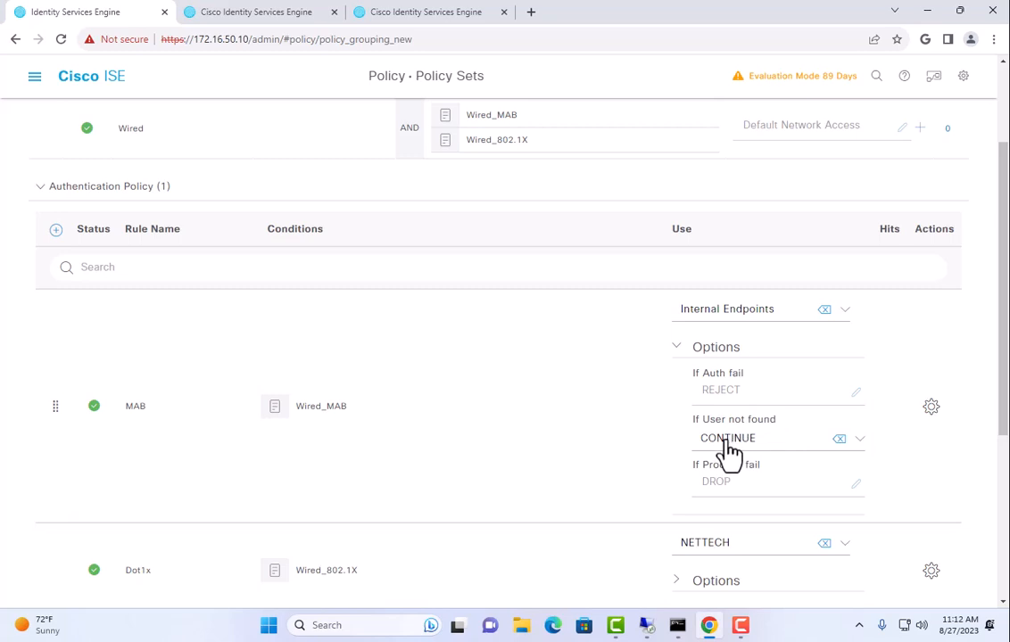
scroll(536, 458, "down", 4)
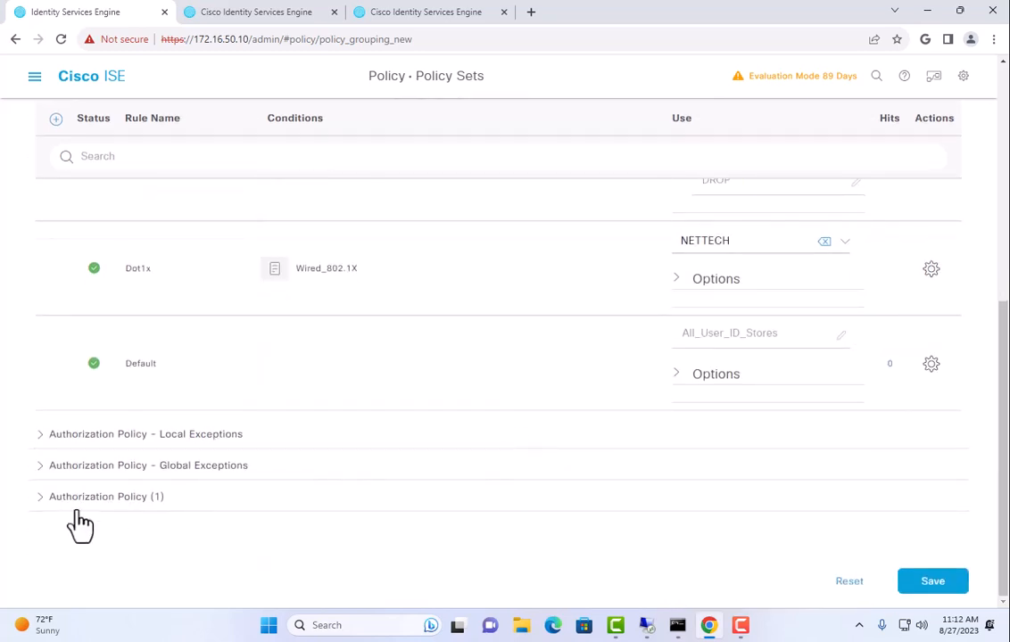
left_click(954, 593)
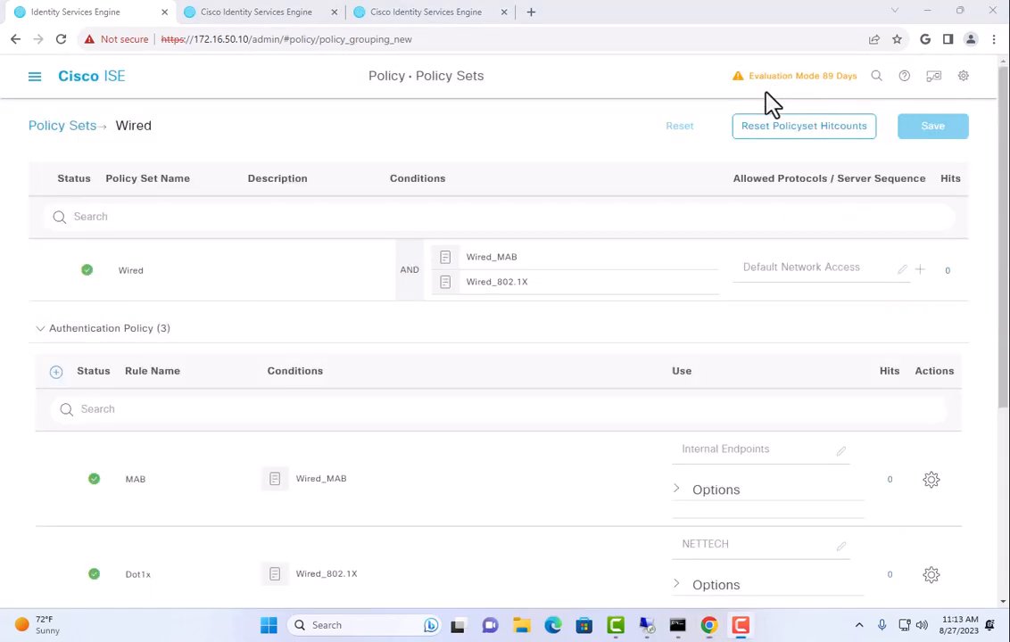
Insert an authentication rule named EAP-TLS above Dot1x that matches the EAP-TLS condition
scroll(497, 303, "down", 3)
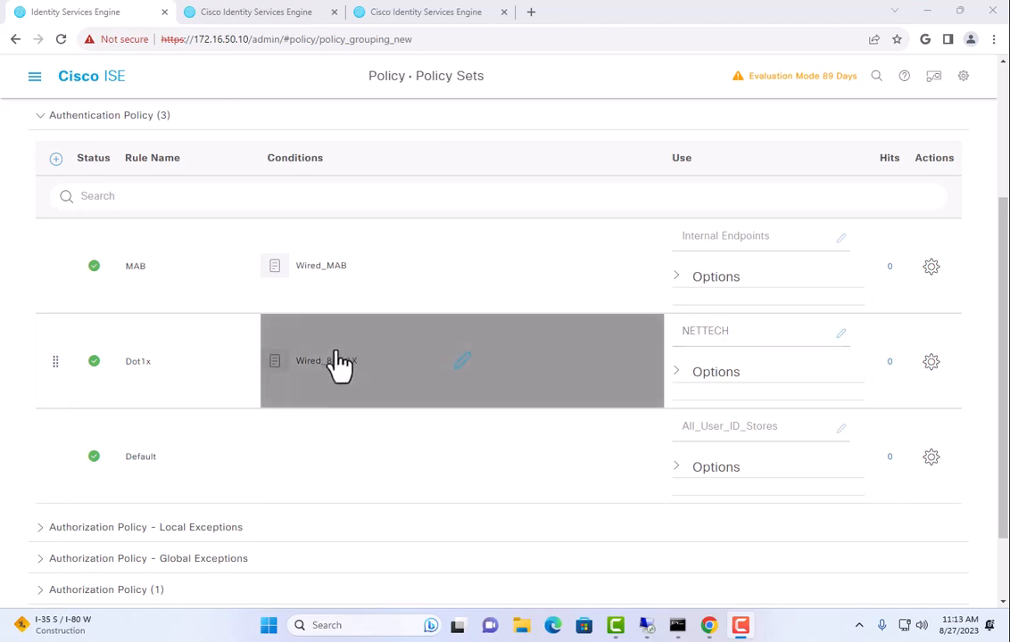
left_click(933, 364)
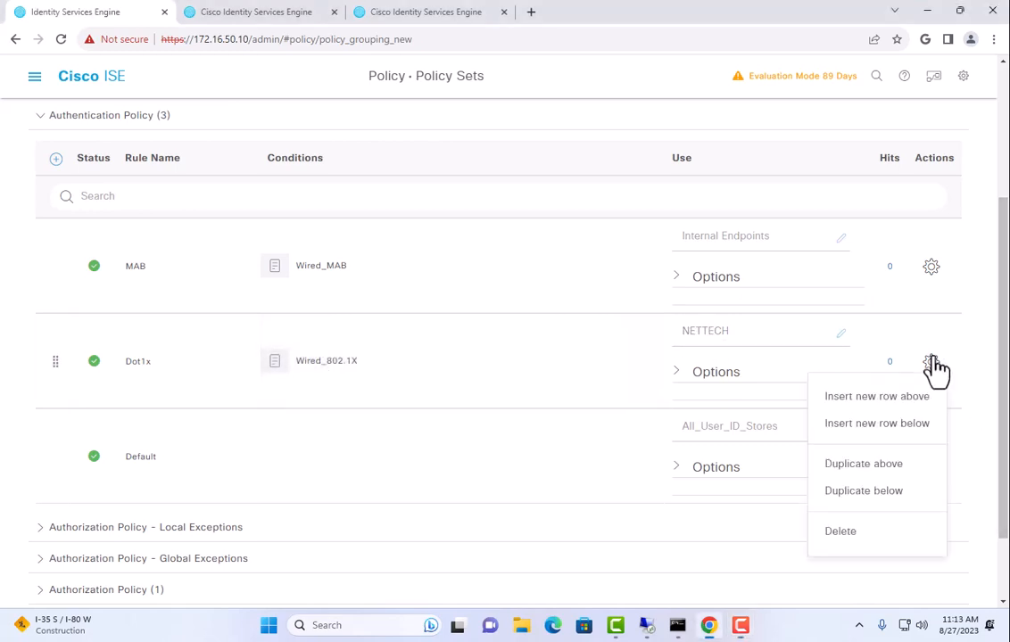
left_click(910, 410)
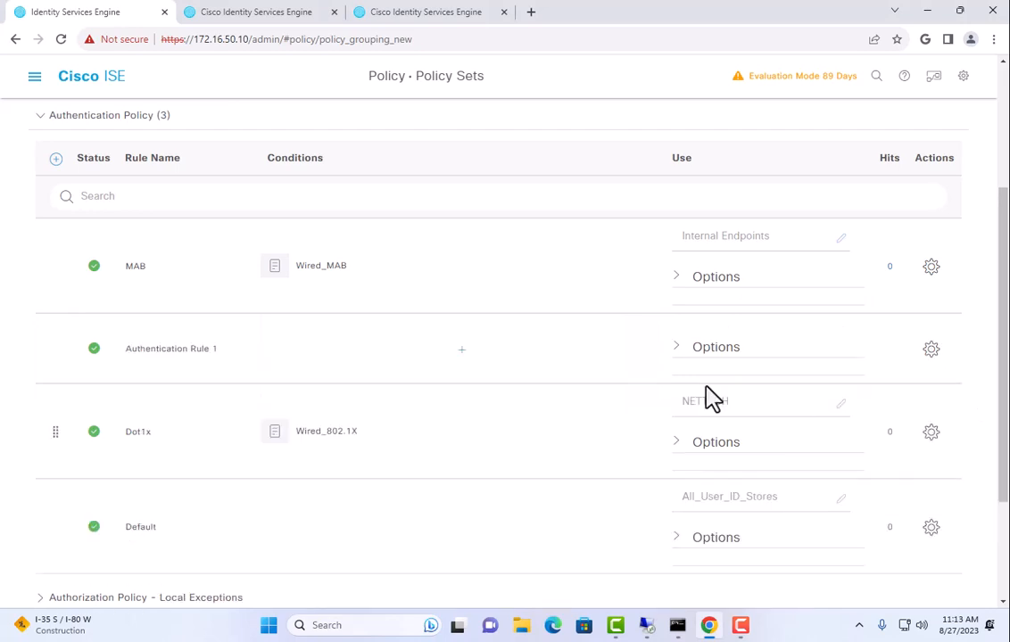
triple_click(207, 360)
type("AP-TLS")
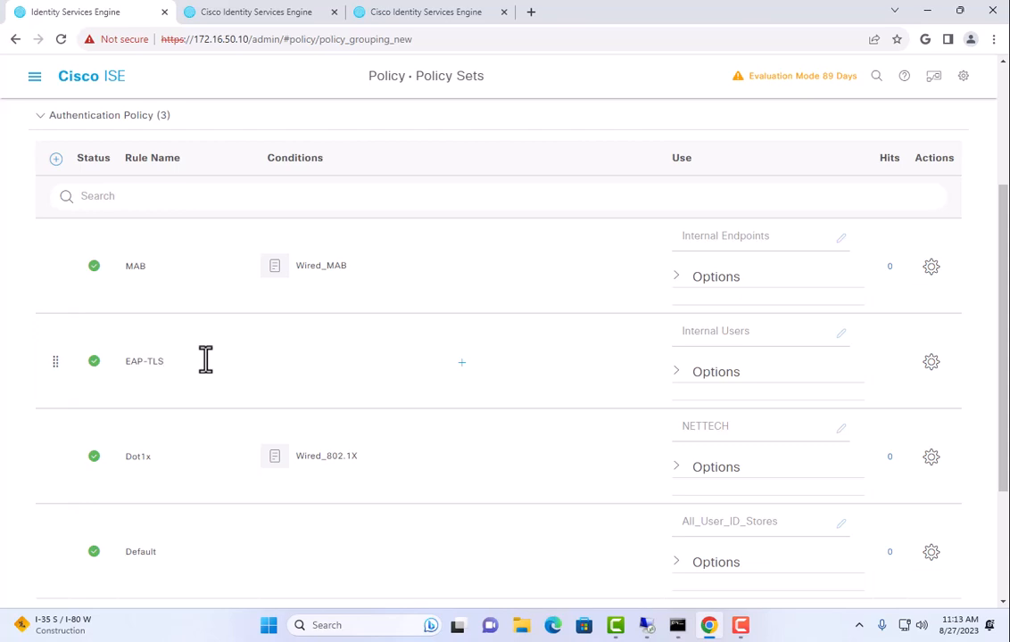
left_click(405, 378)
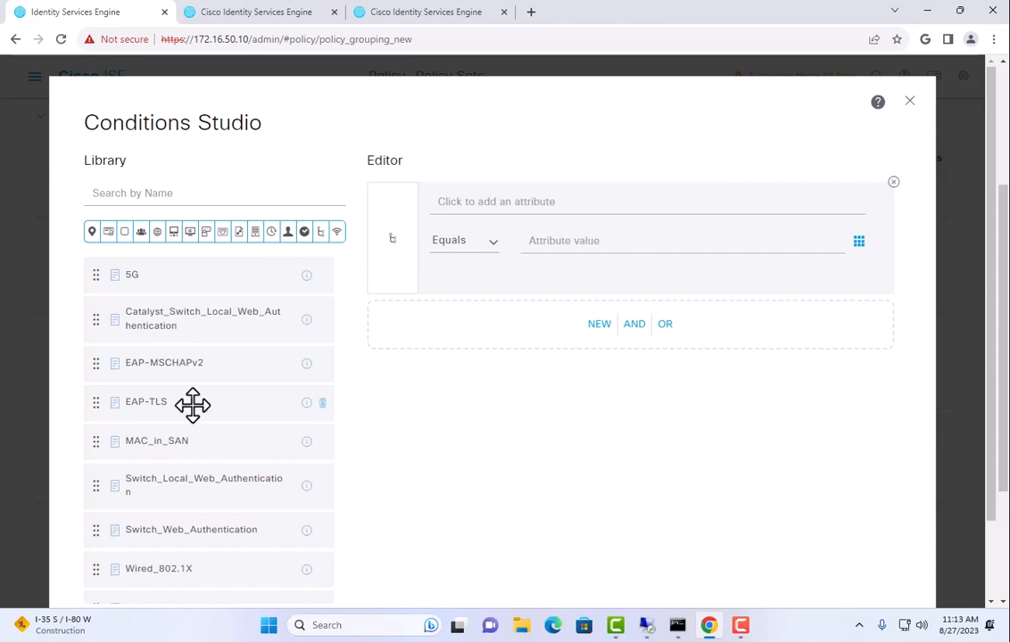
left_click_drag(193, 405, 478, 329)
scroll(671, 457, "down", 1)
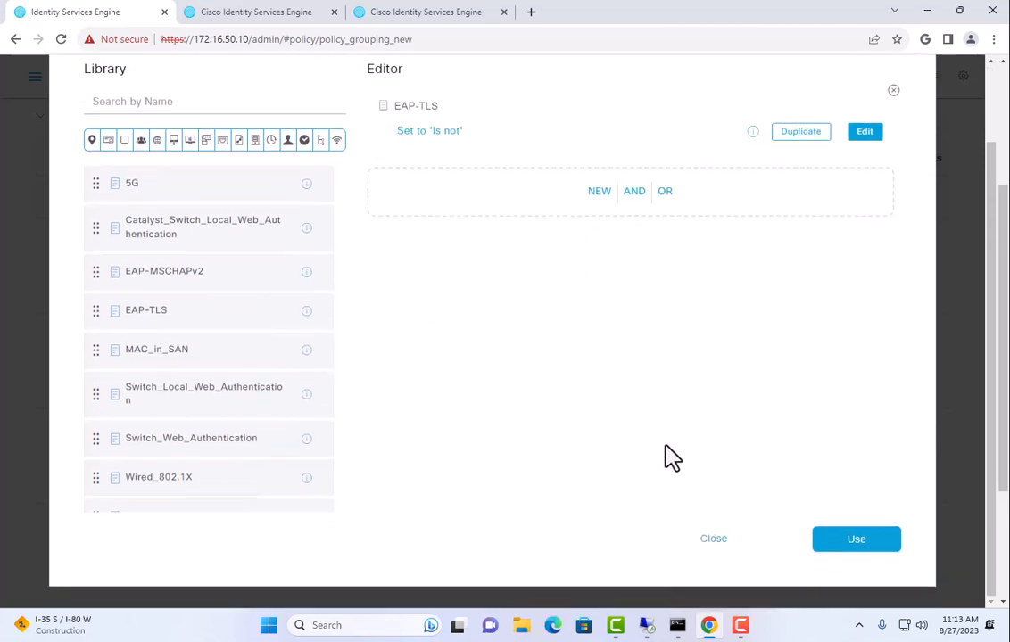
left_click(858, 541)
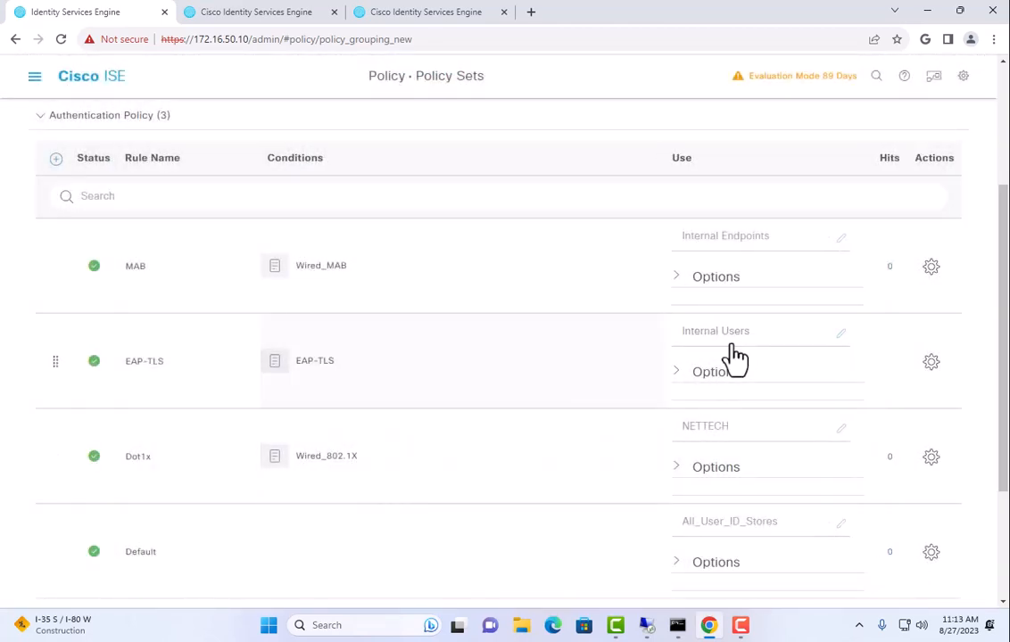
Set the EAP-TLS rule's identity source to NETTECH_Cert
left_click(735, 352)
scroll(780, 481, "down", 1)
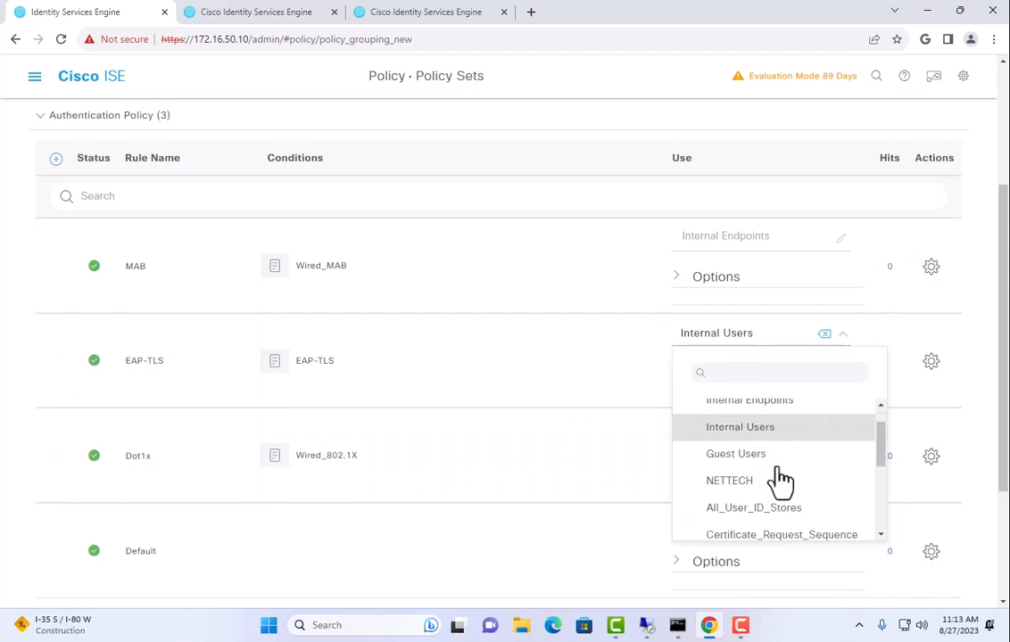
scroll(781, 477, "down", 2)
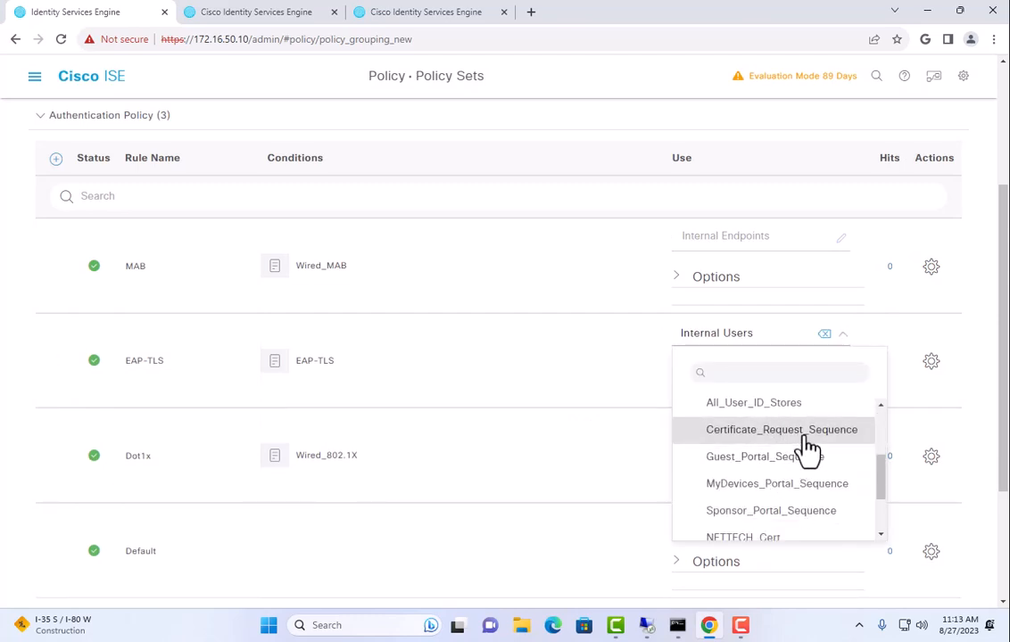
left_click(791, 539)
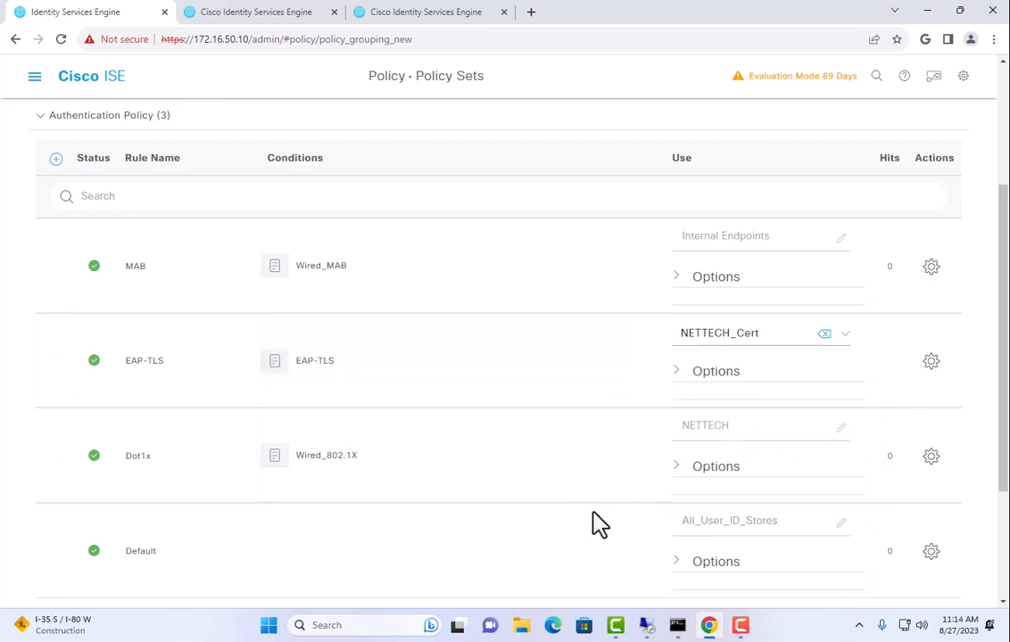
scroll(588, 522, "down", 3)
Save the Wired policy set and expand its authentication rules
left_click(905, 581)
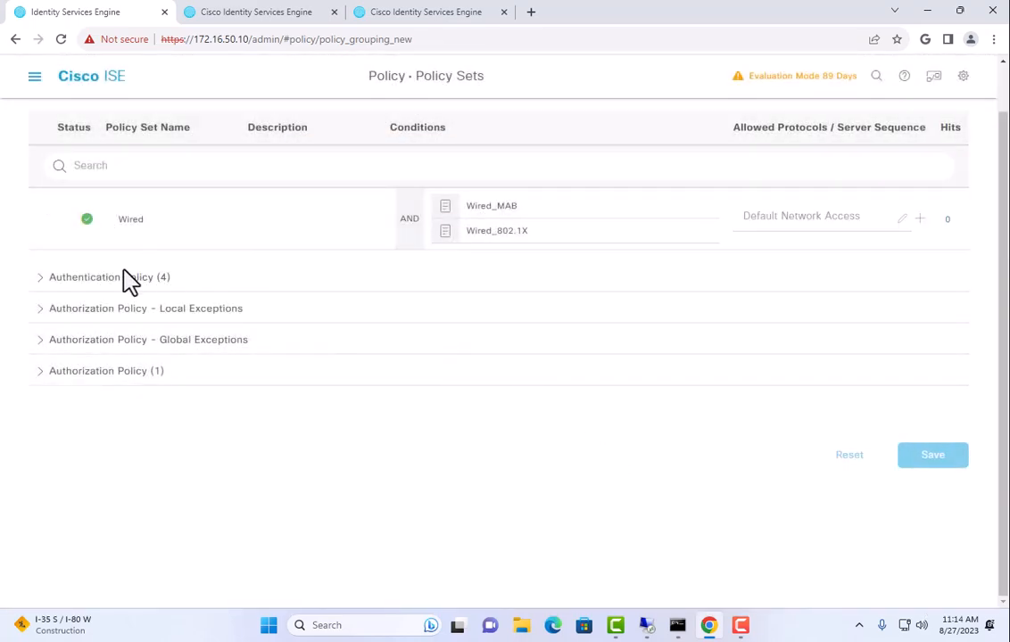
left_click(125, 282)
scroll(552, 457, "down", 5)
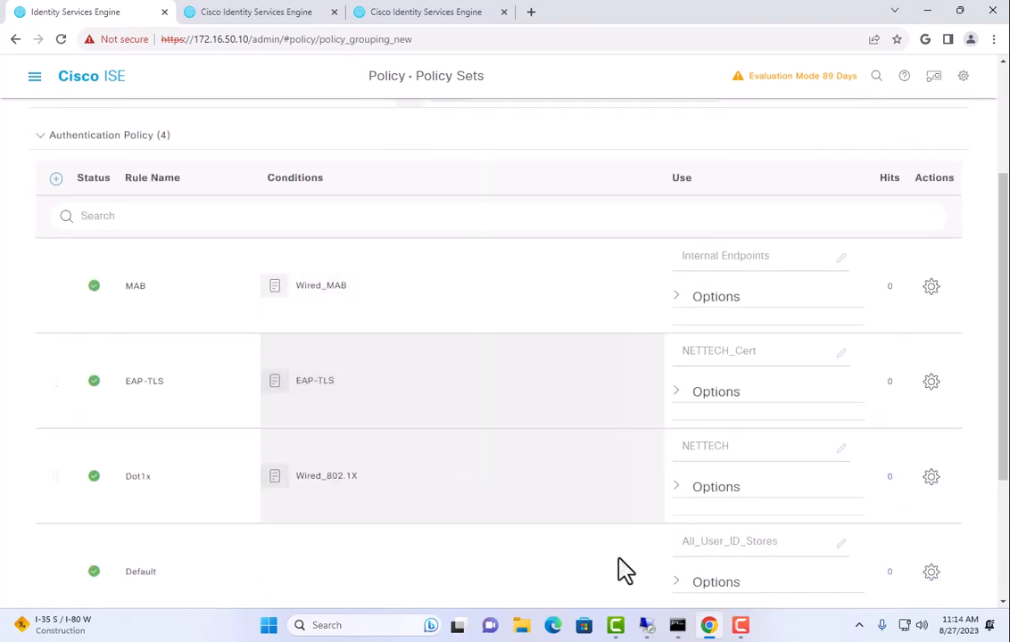
scroll(566, 489, "up", 5)
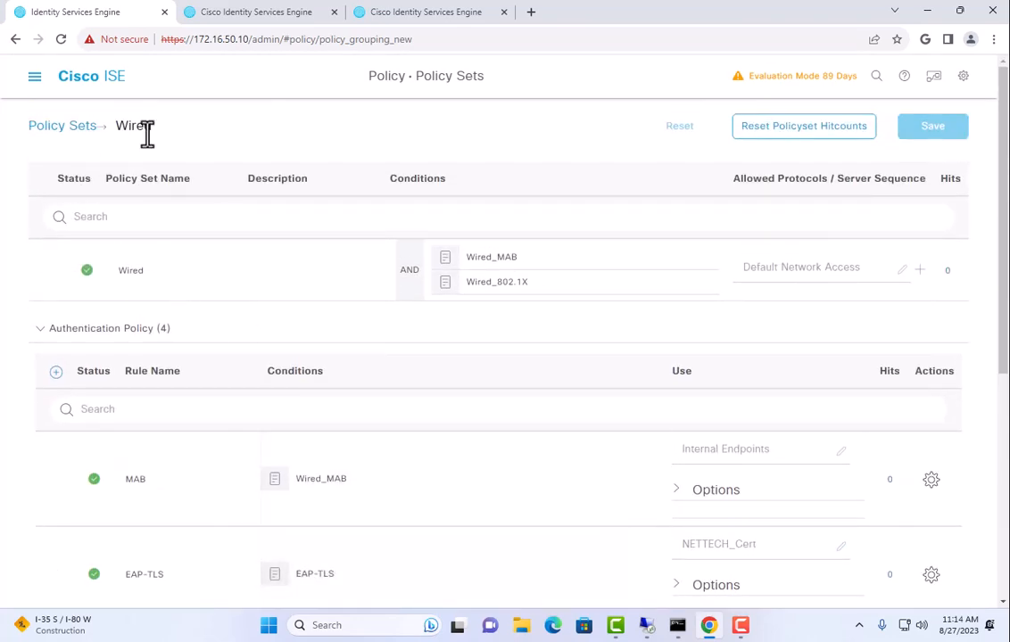
Reopen Wired from Policy Sets and review the four rules: MAB, EAP-TLS, Dot1x, Default
left_click(34, 78)
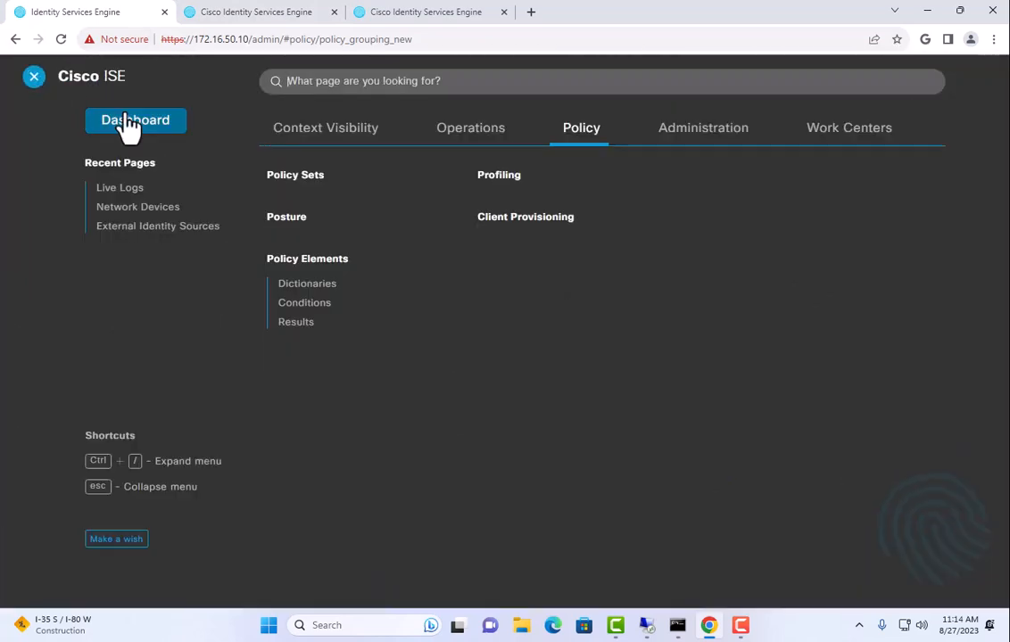
left_click(31, 76)
left_click(43, 126)
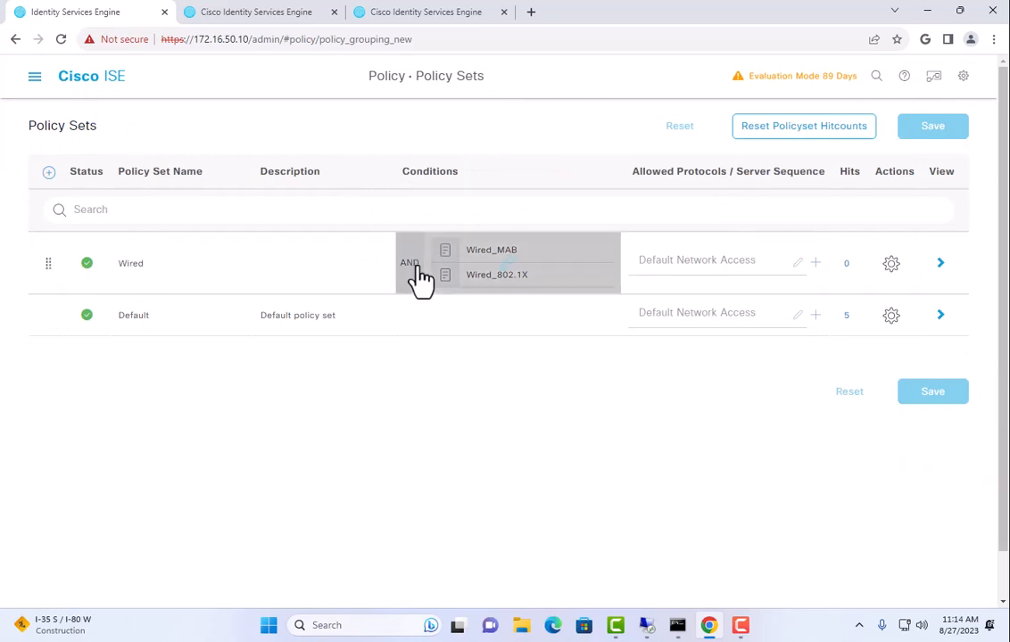
left_click(940, 264)
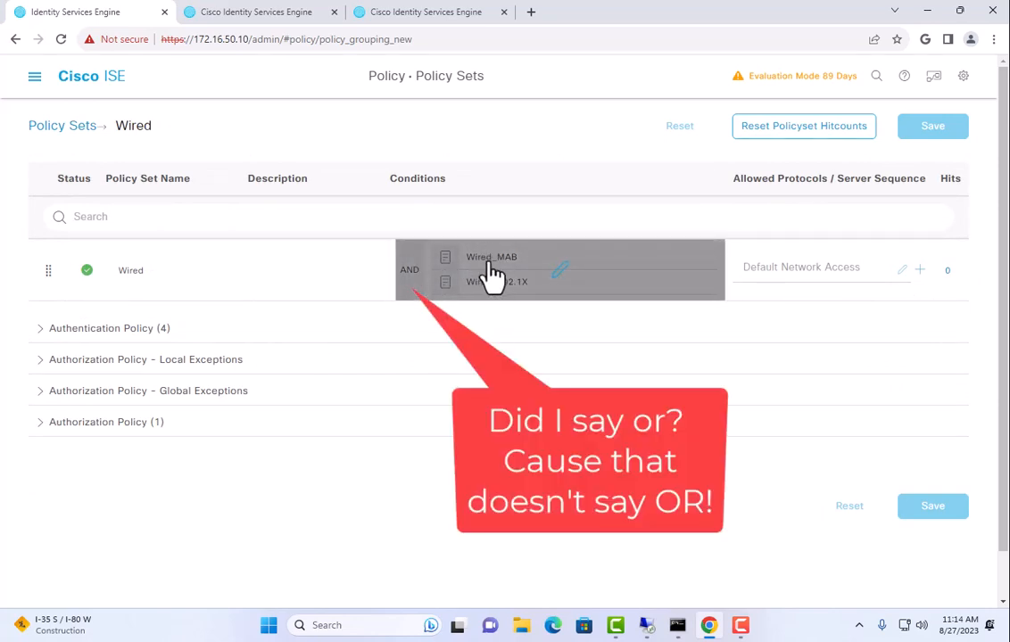
left_click(144, 330)
scroll(539, 346, "down", 4)
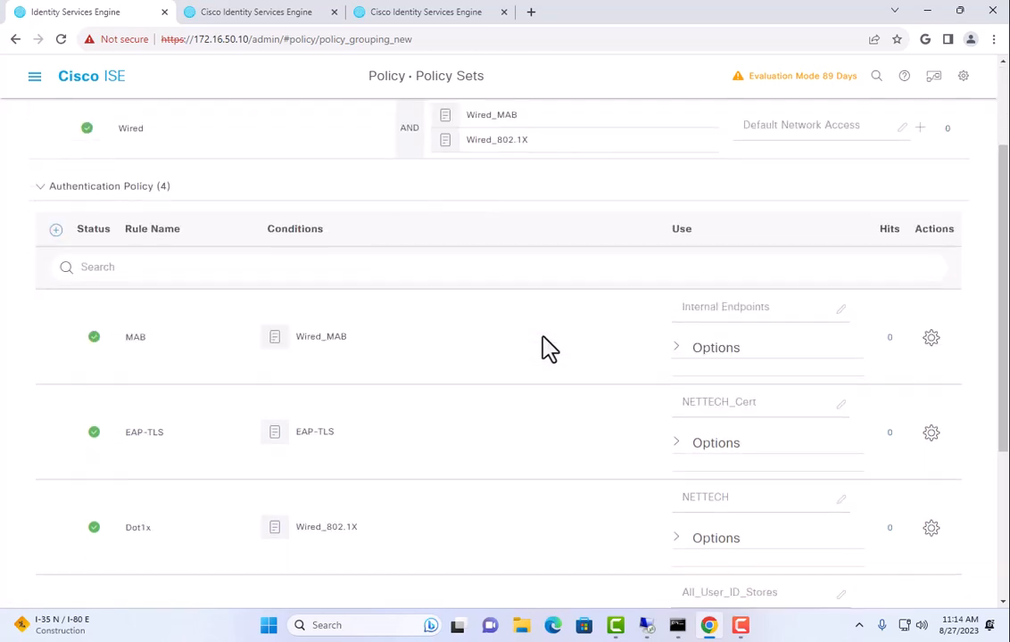
scroll(546, 348, "up", 2)
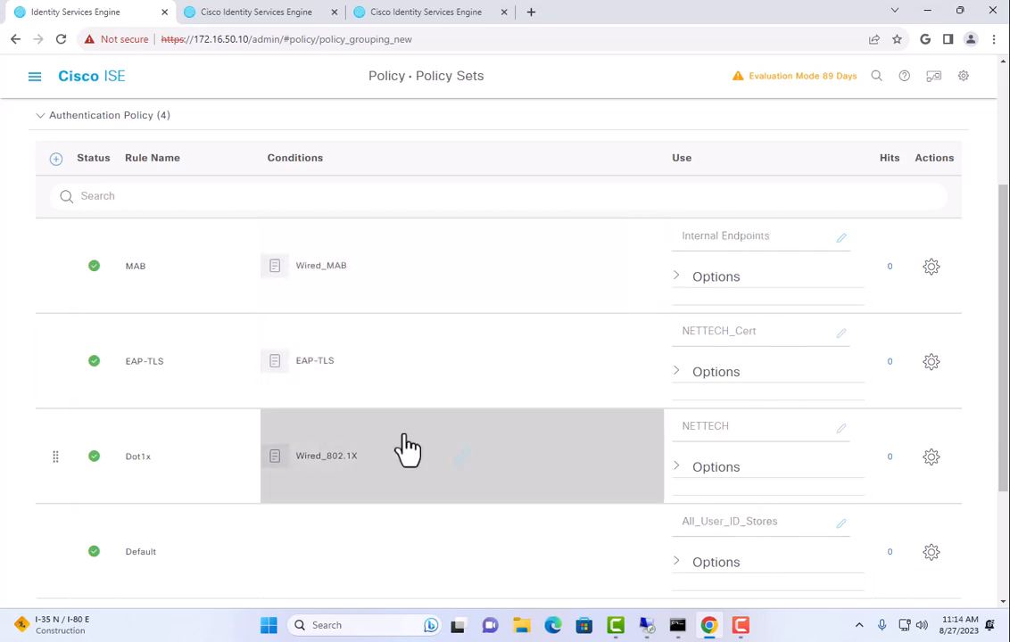
scroll(308, 406, "down", 2)
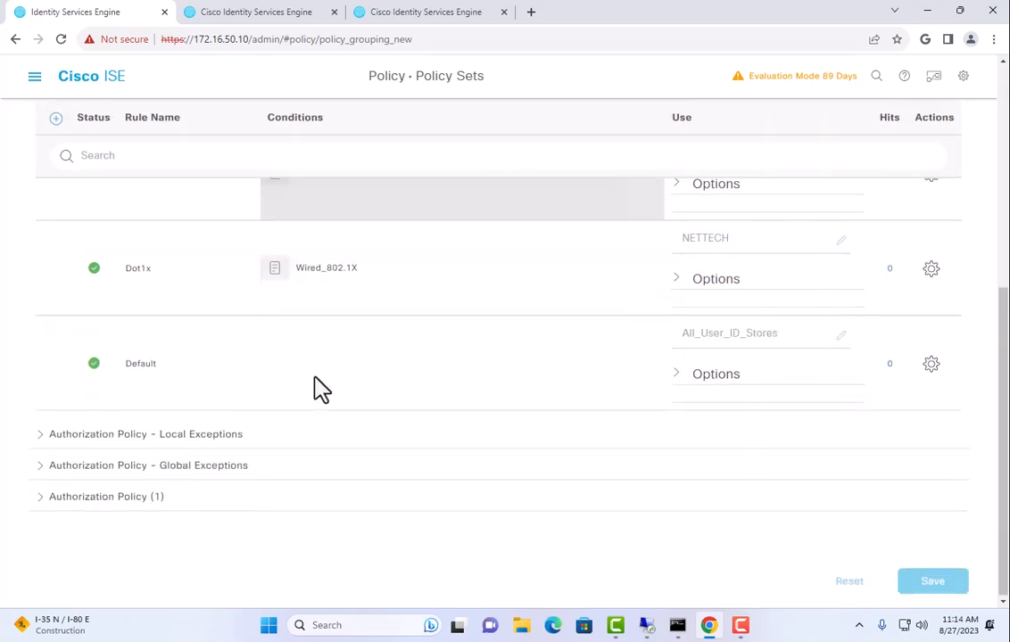
Expand Authorization Policy (1) to show the lone Default rule applying DenyAccess
left_click(105, 513)
scroll(420, 407, "down", 2)
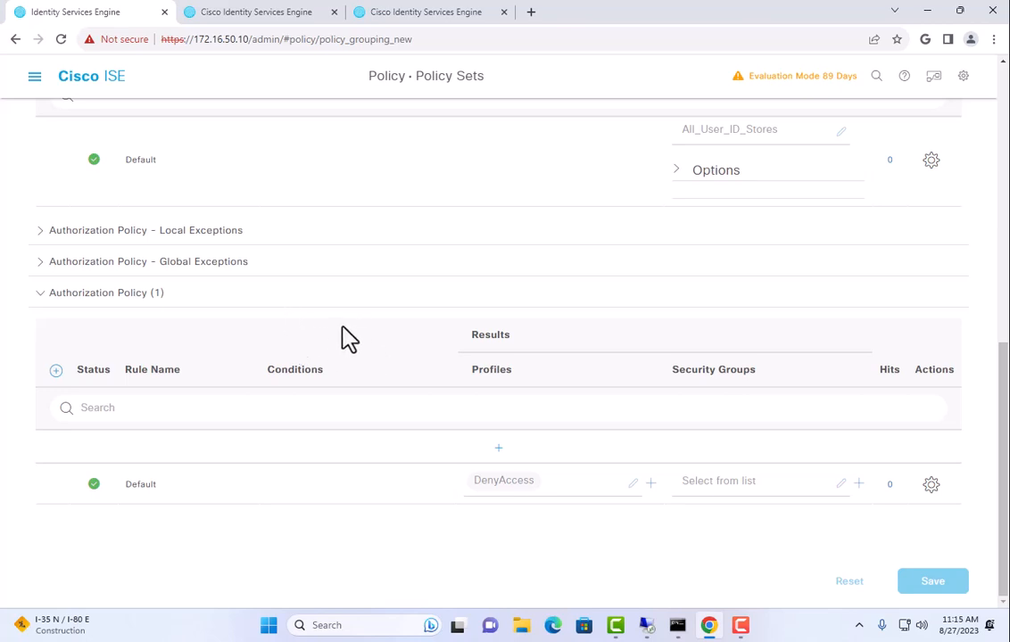
left_click(769, 75)
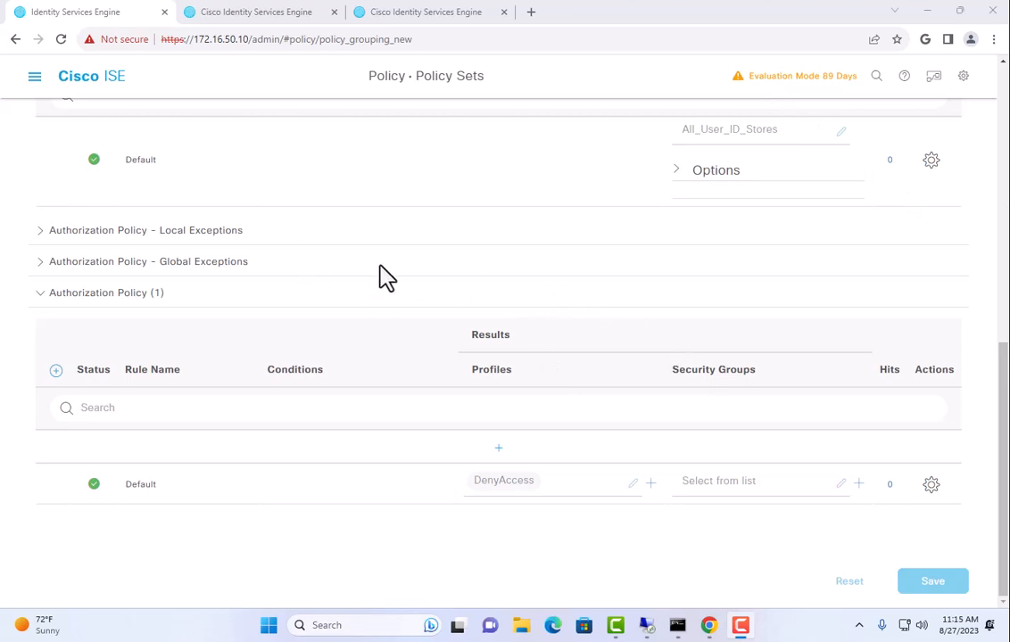
scroll(366, 270, "up", 3)
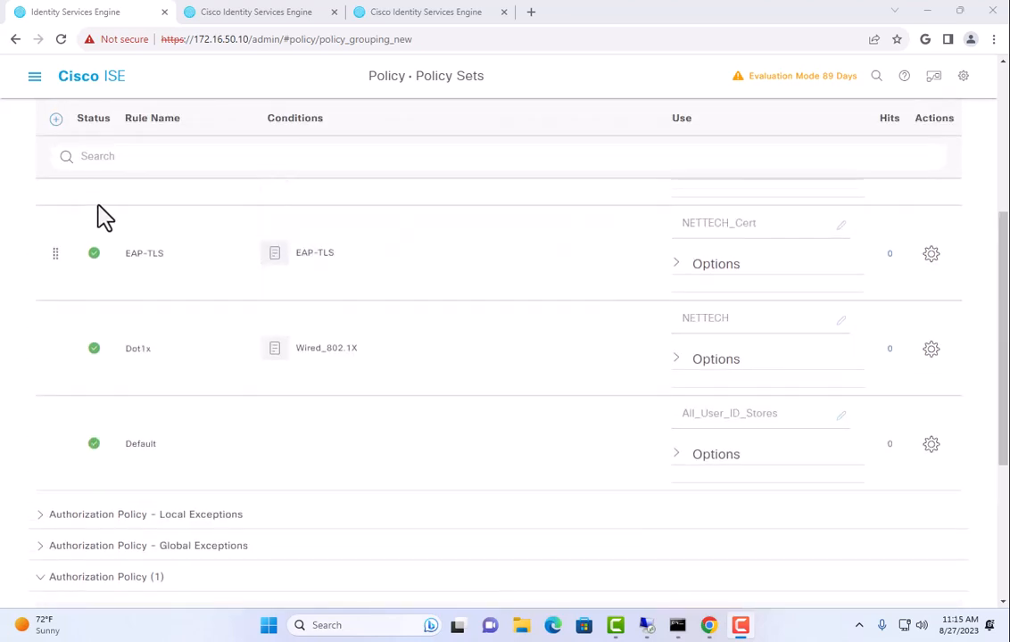
Go to Policy Elements > Results > Downloadable ACLs and add a new IPv4 DACL
left_click(35, 77)
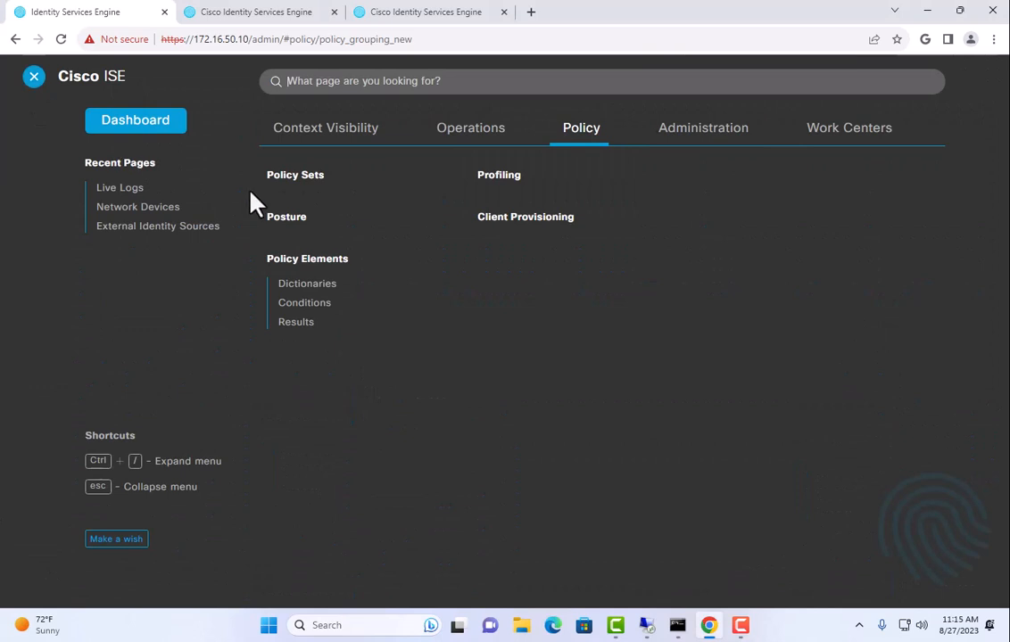
left_click(291, 323)
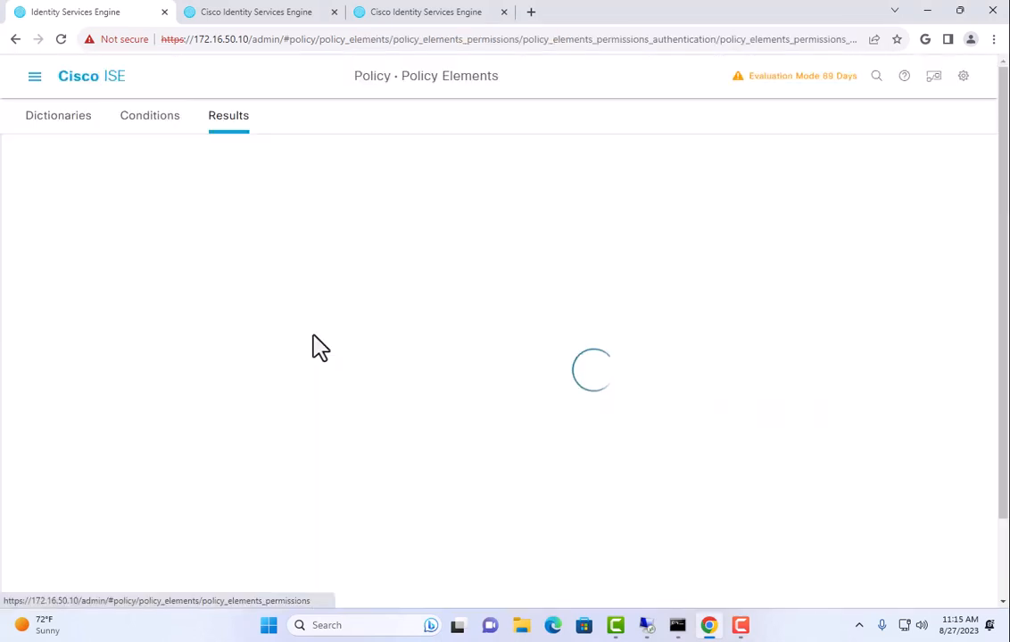
left_click(56, 239)
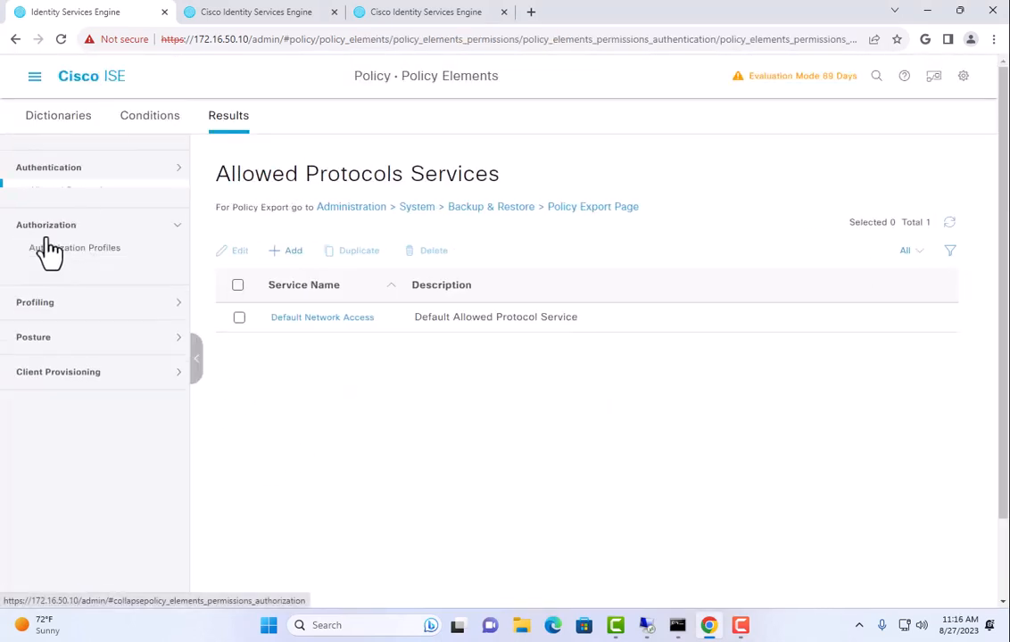
left_click(79, 230)
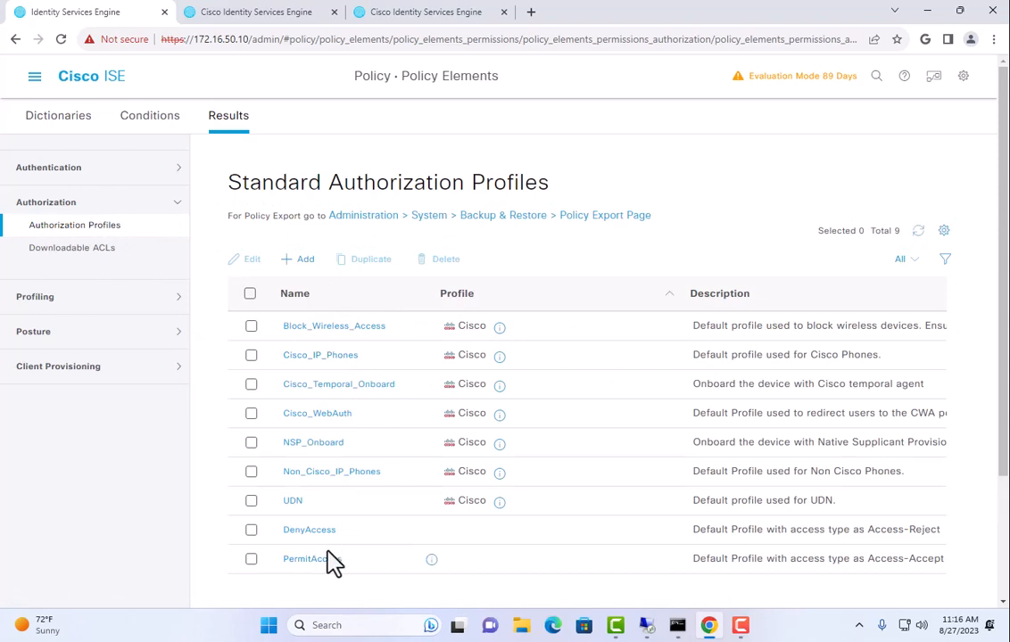
left_click(89, 250)
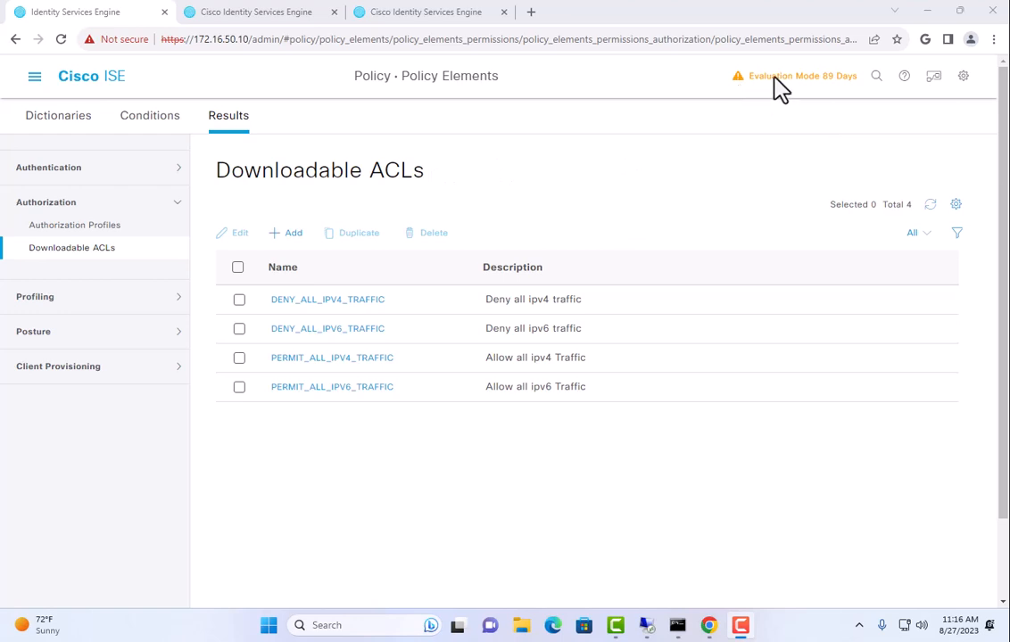
left_click(286, 233)
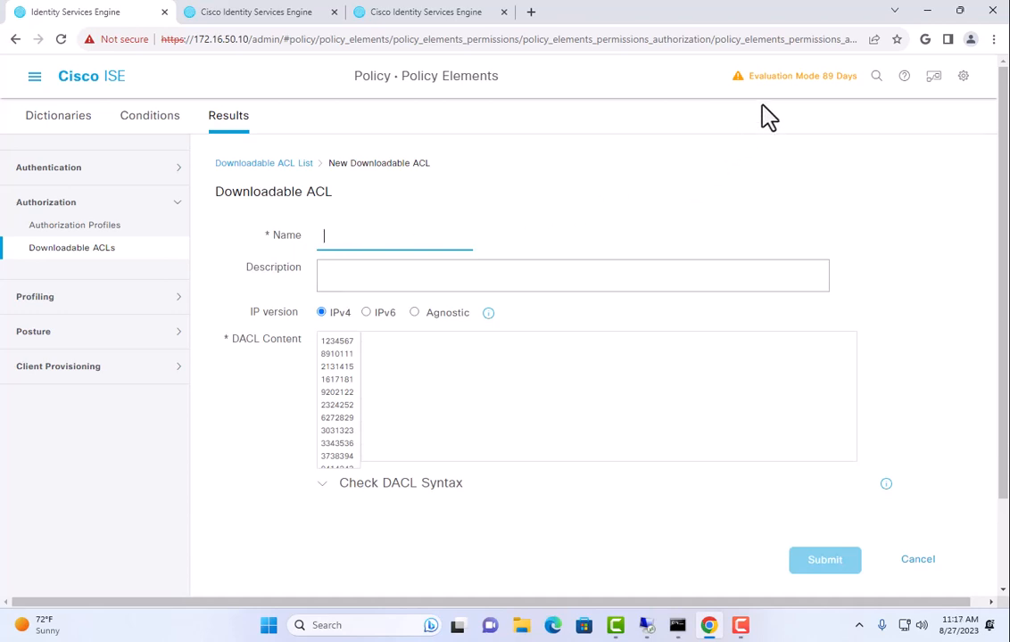
Enter the DACL content 'deny ip any any' and name it Profile-ACL
left_click(508, 366)
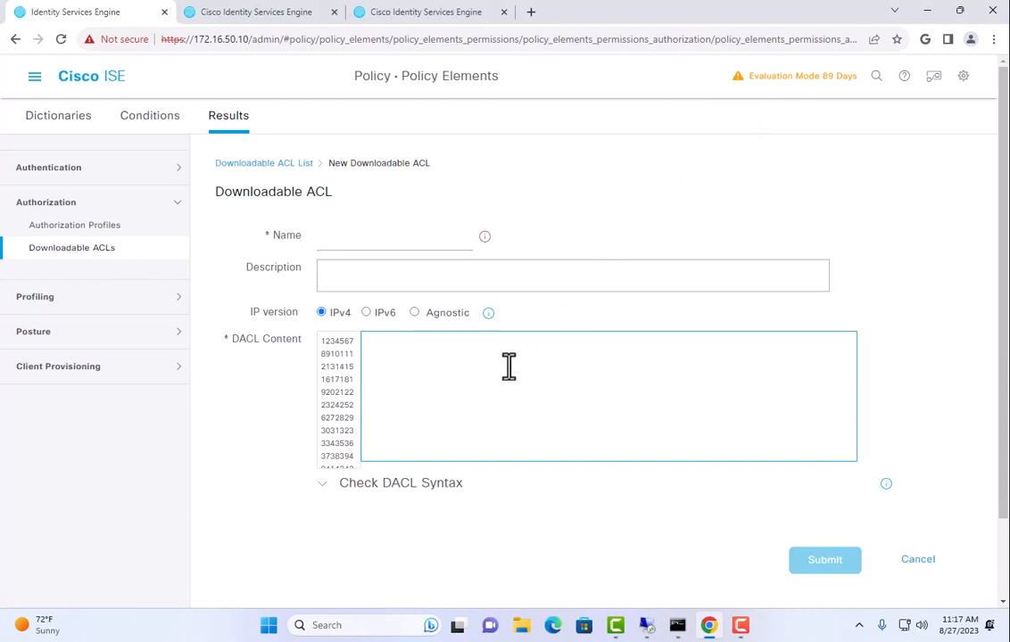
type("den")
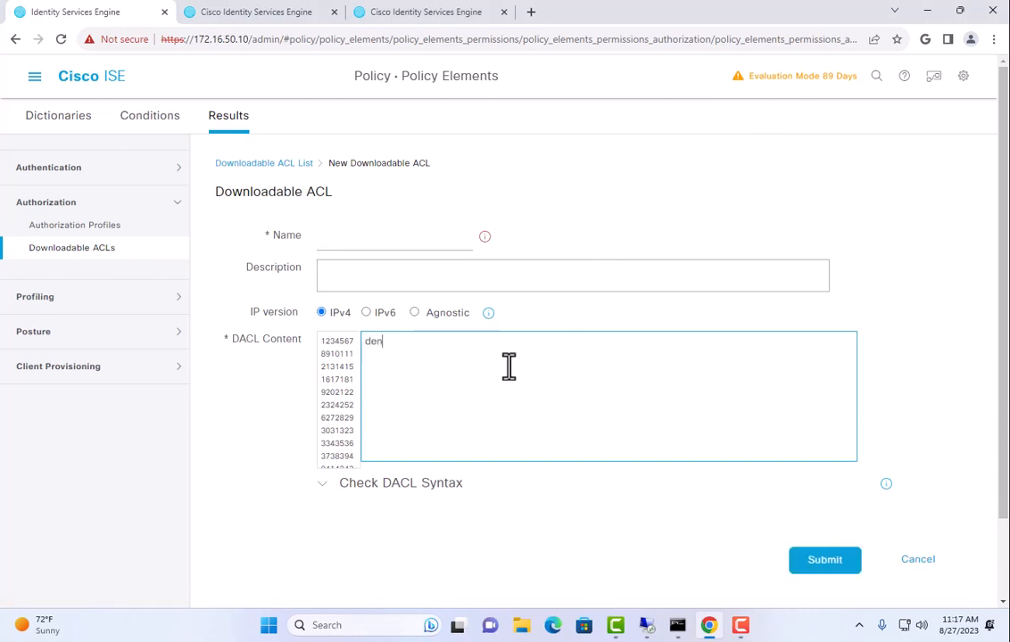
type("y ip any any")
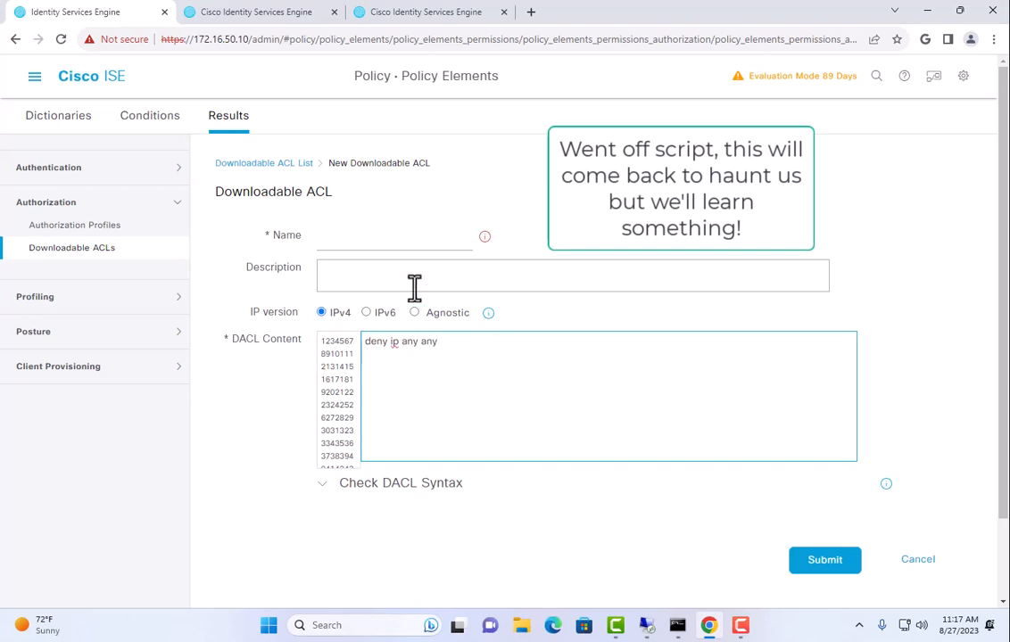
left_click(410, 237)
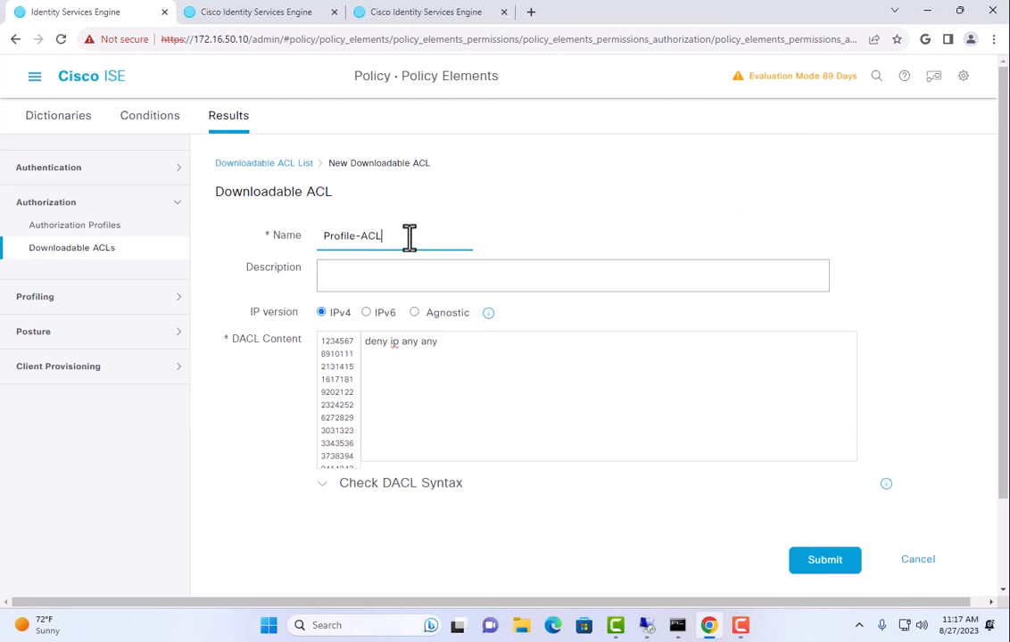
Confirm the DACL syntax is valid, submit Profile-ACL, and open the Authorization Profiles list
left_click(419, 482)
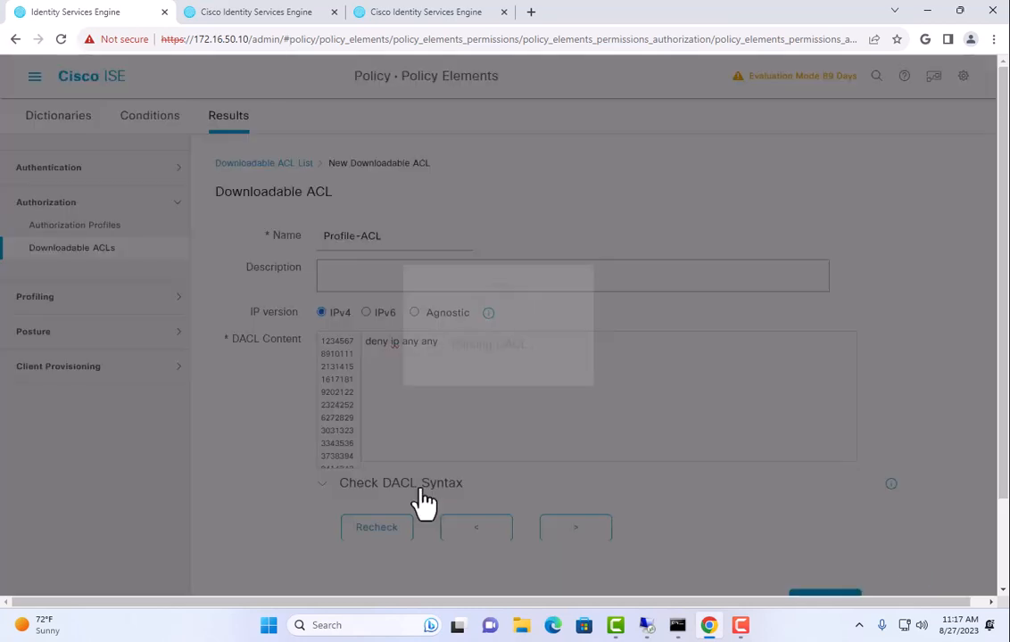
scroll(440, 437, "down", 2)
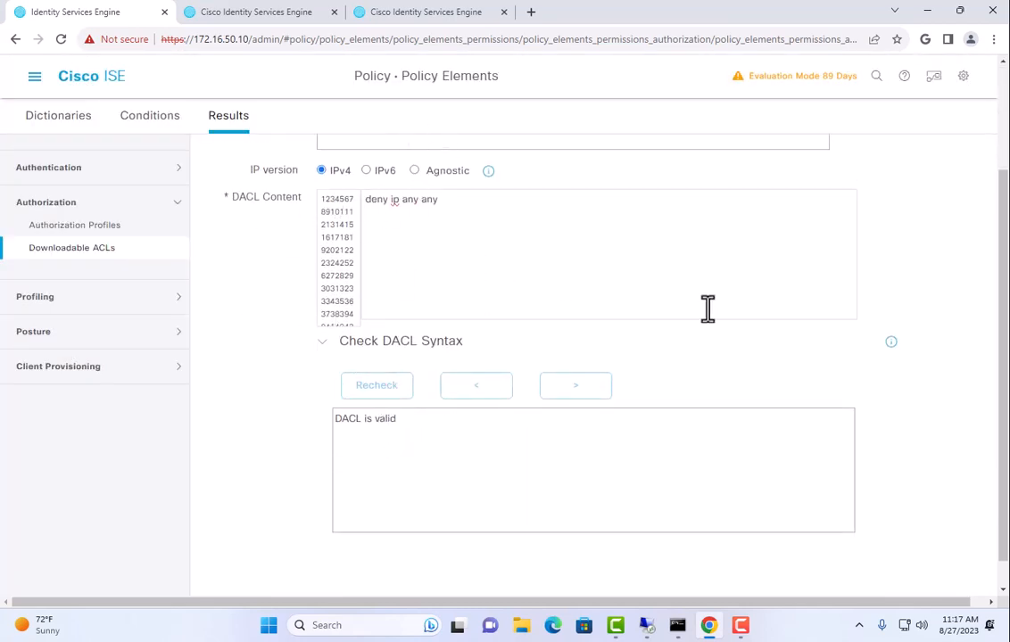
scroll(764, 385, "up", 1)
scroll(762, 387, "up", 1)
scroll(785, 446, "down", 3)
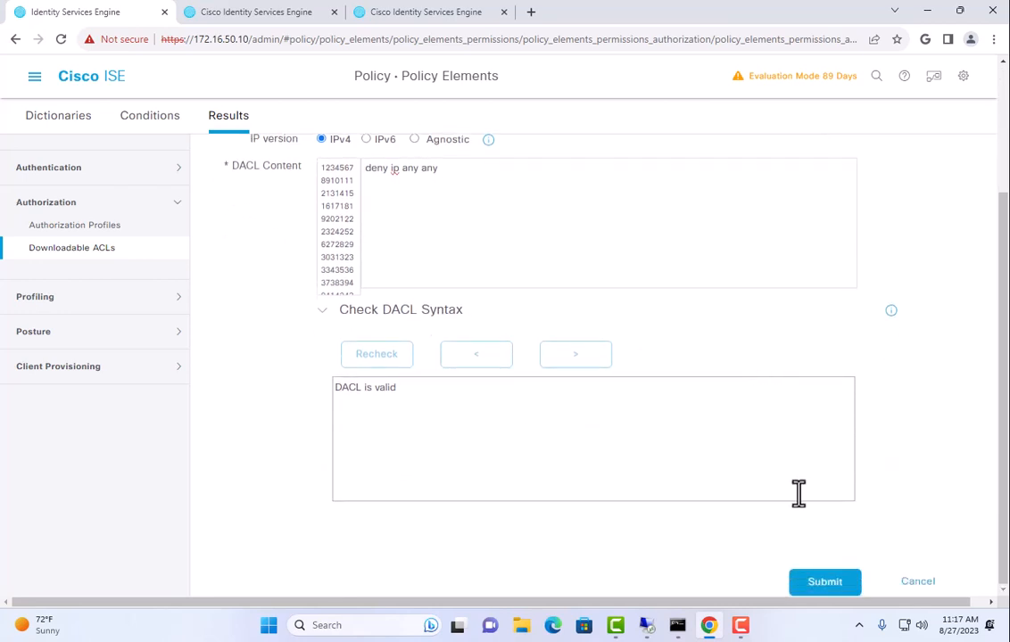
left_click(826, 586)
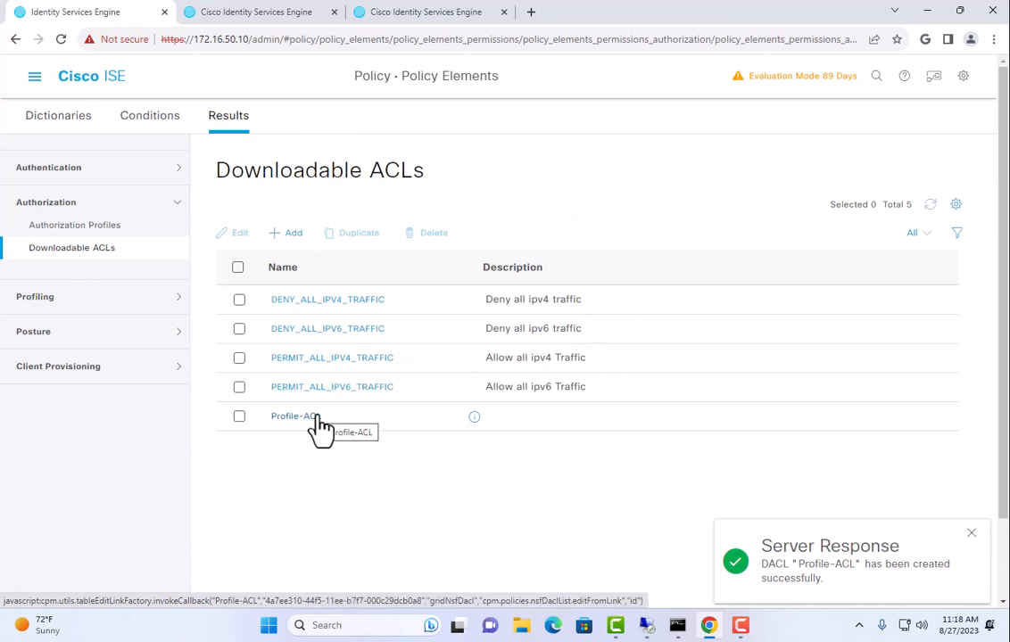
left_click(104, 227)
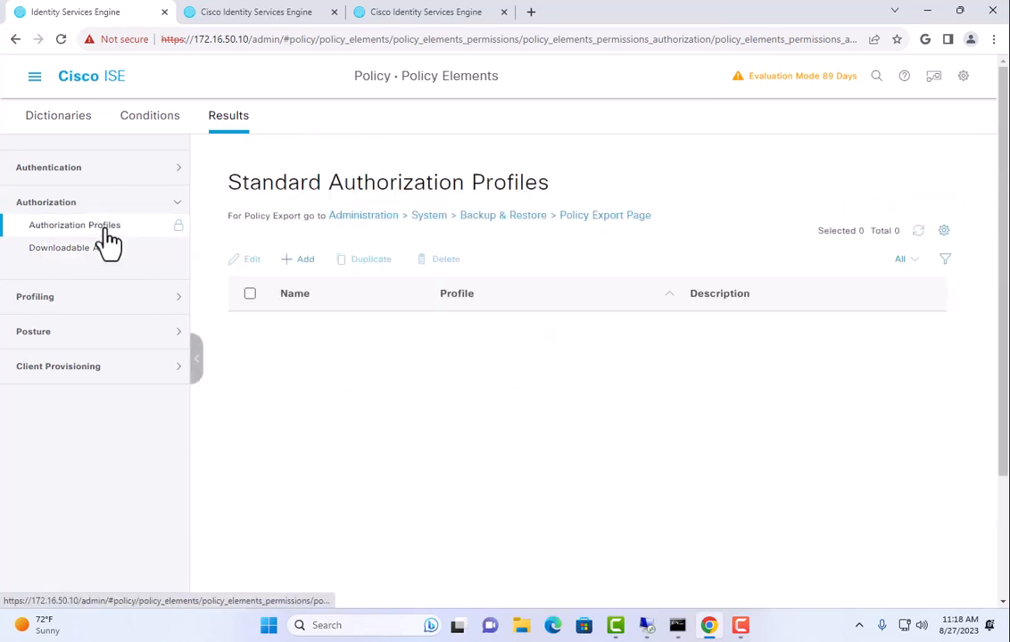
Add an authorization profile named Profiling with ACCESS_ACCEPT and the Profile-ACL DACL
left_click(297, 262)
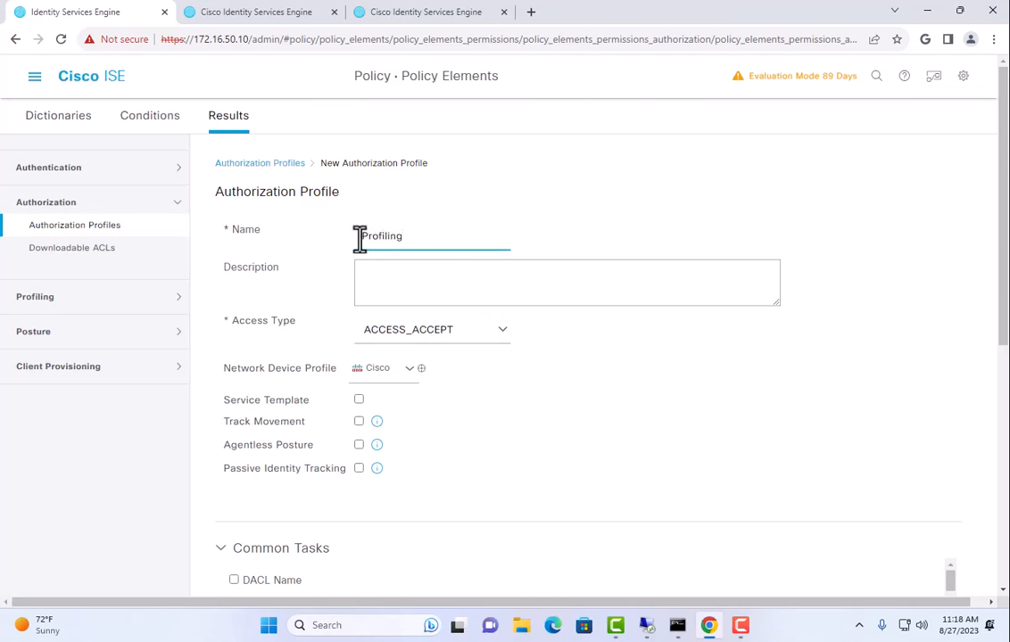
left_click_drag(361, 237, 424, 234)
scroll(624, 247, "down", 1)
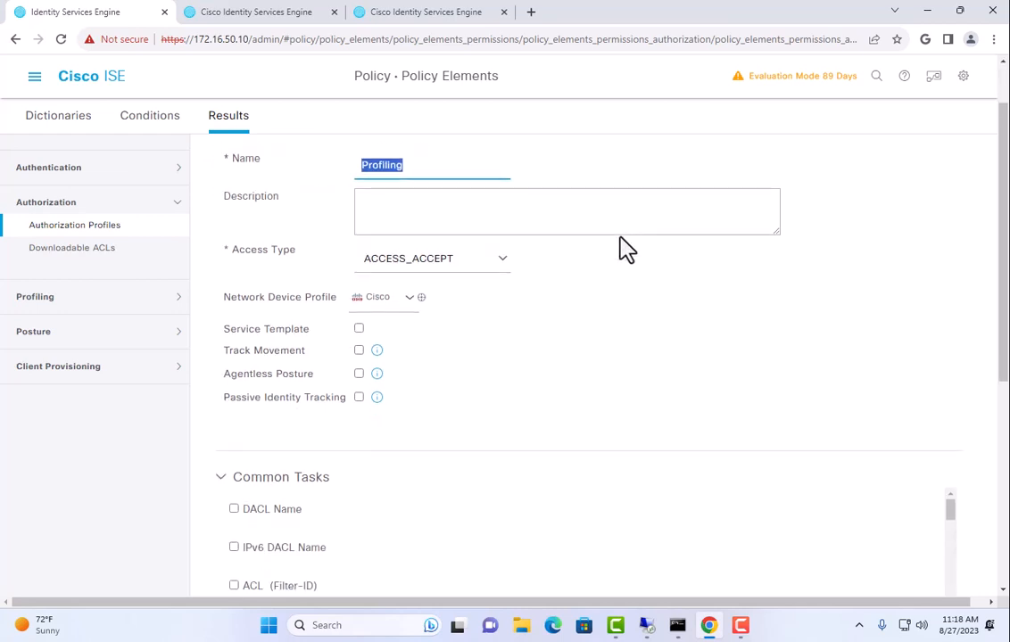
left_click_drag(371, 258, 478, 259)
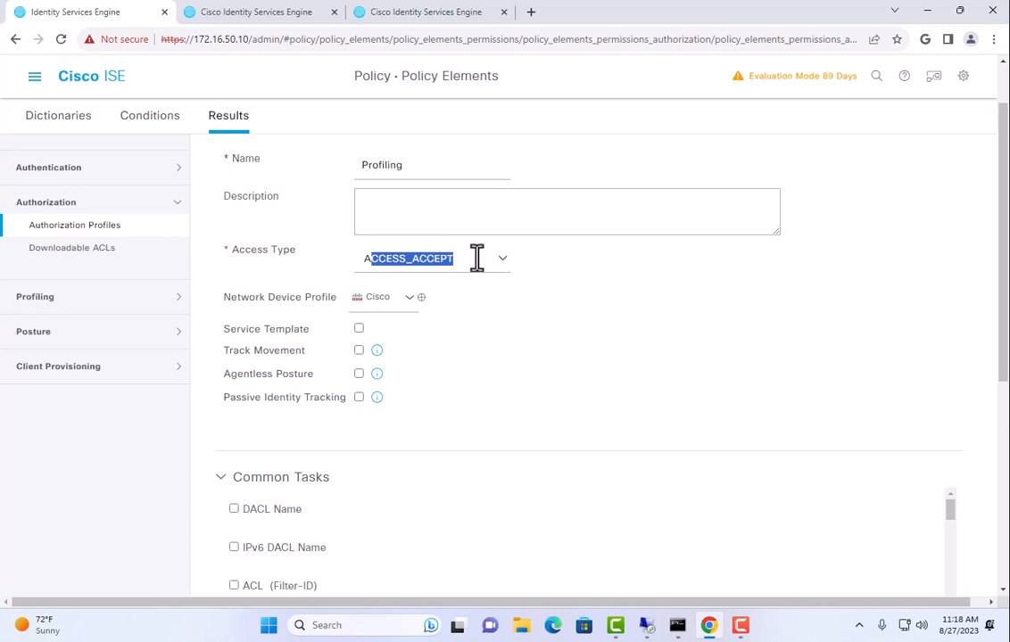
left_click(589, 279)
scroll(613, 288, "down", 4)
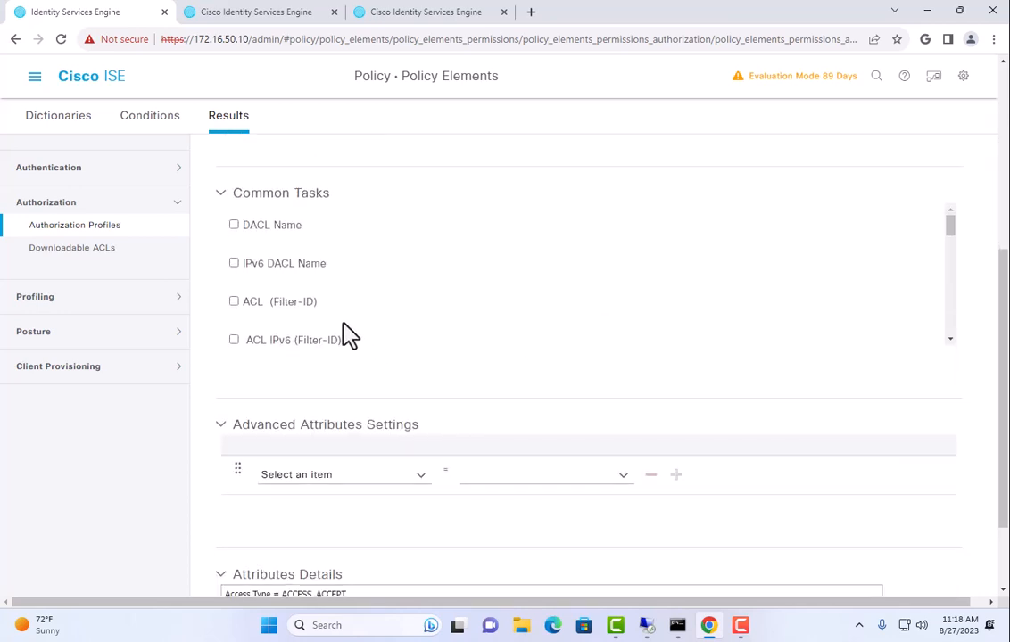
left_click(233, 226)
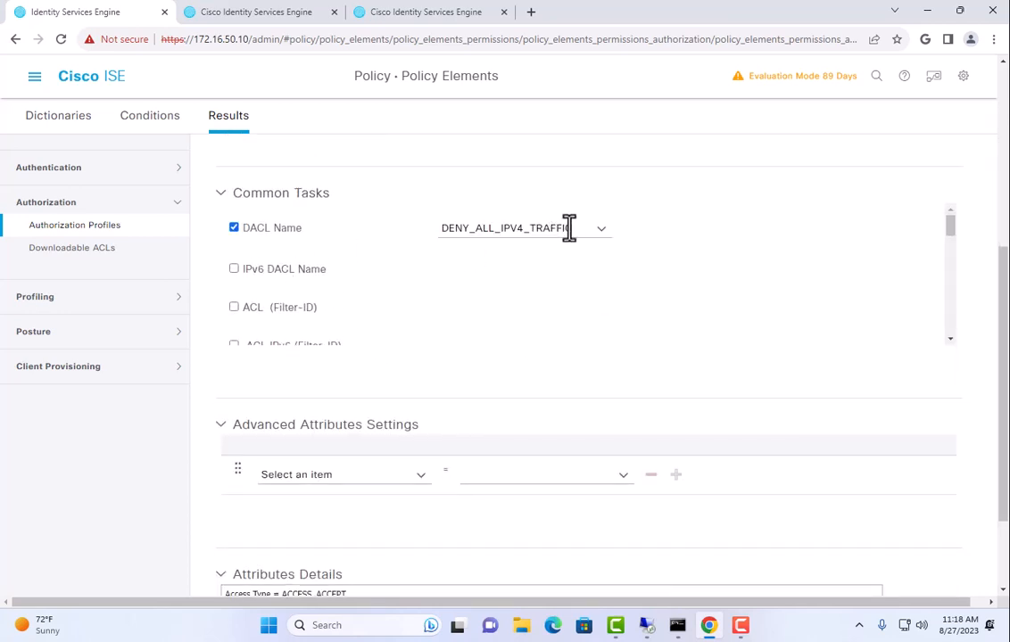
left_click(600, 229)
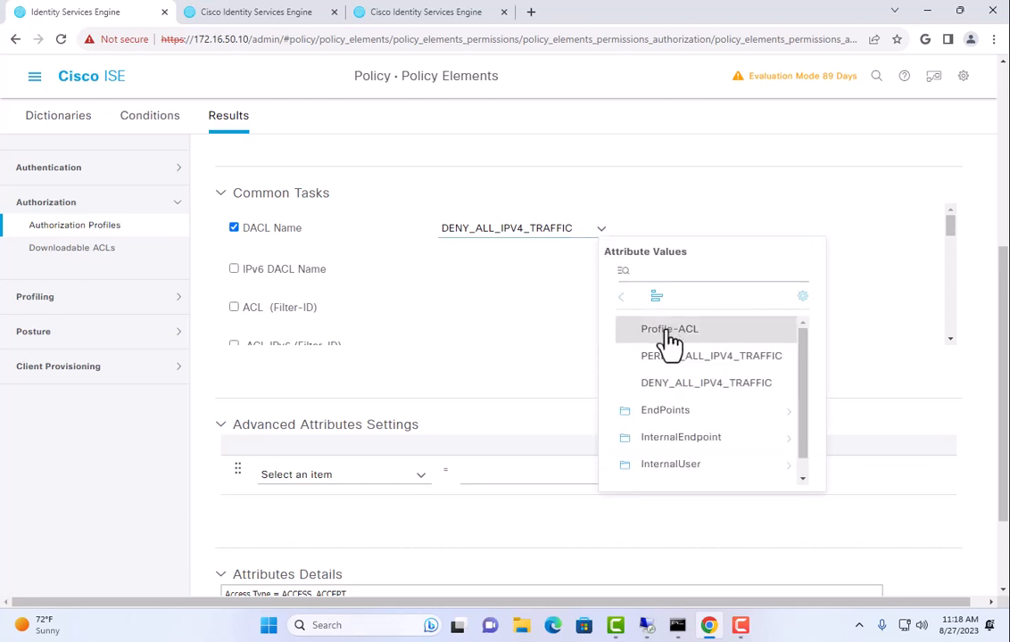
left_click(668, 330)
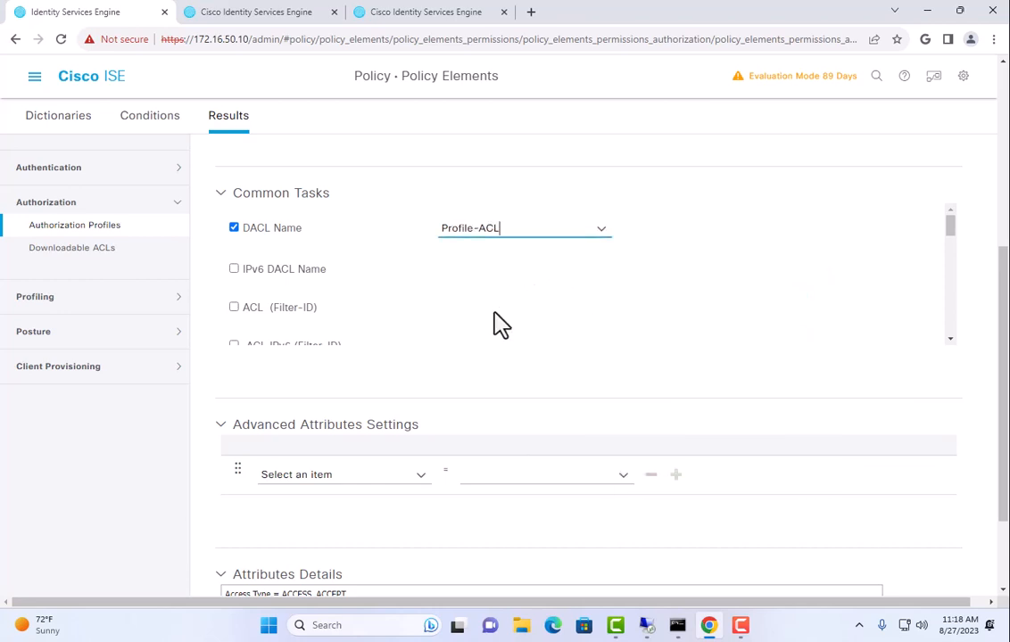
scroll(499, 303, "down", 3)
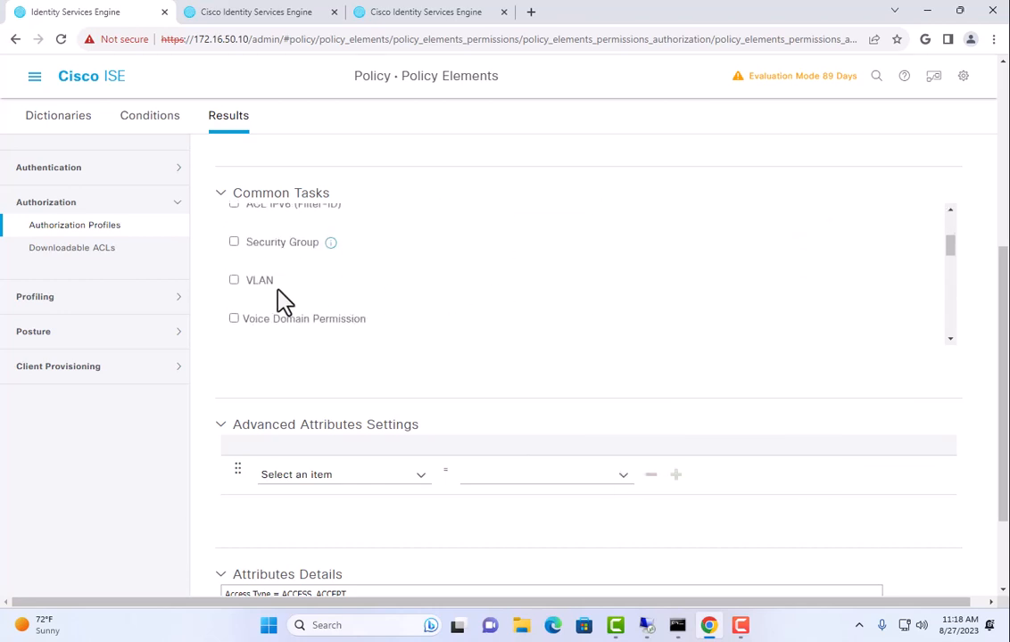
Assign VLAN 7 in the Profiling profile and submit it
left_click(255, 283)
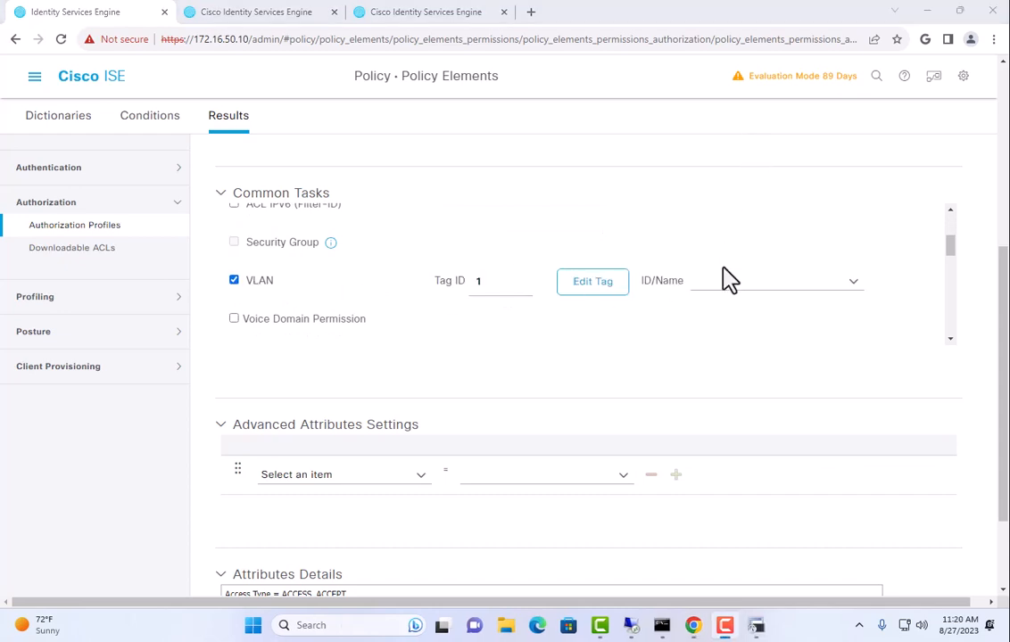
left_click(719, 280)
type("7")
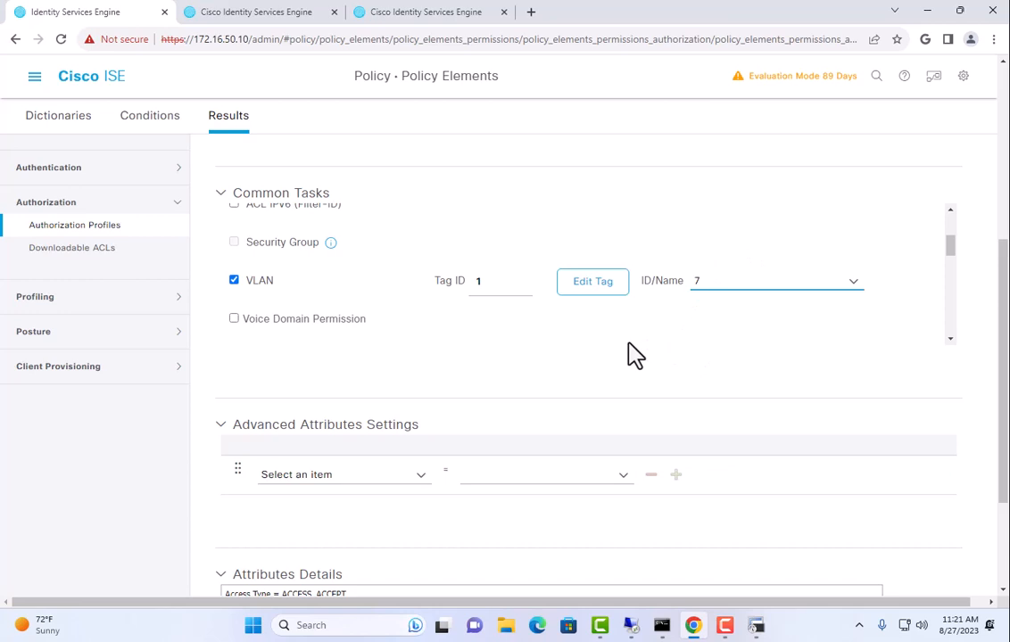
scroll(630, 354, "down", 3)
scroll(629, 357, "down", 2)
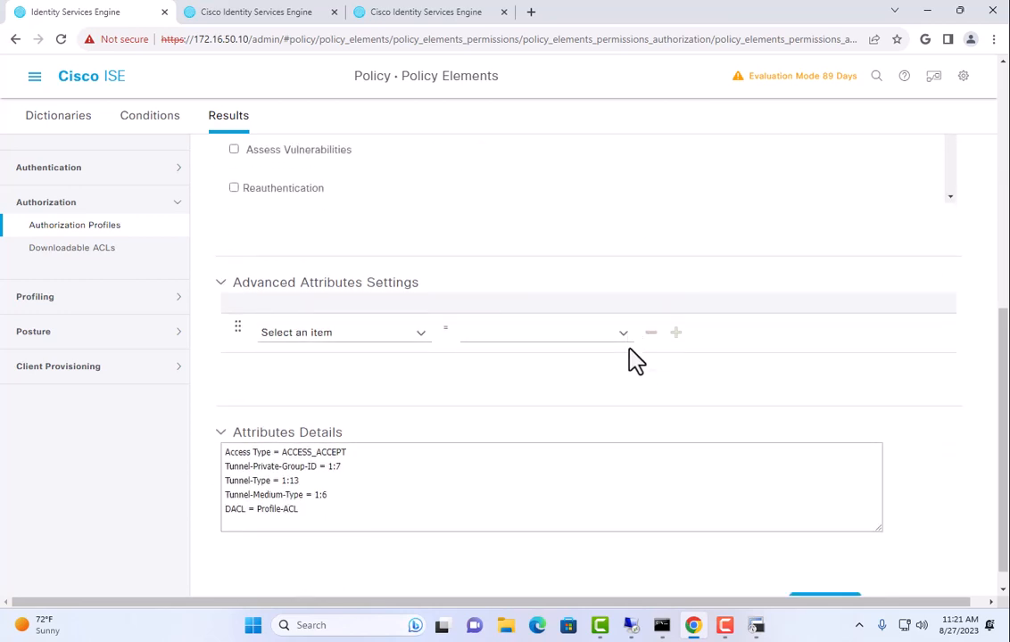
scroll(635, 361, "down", 1)
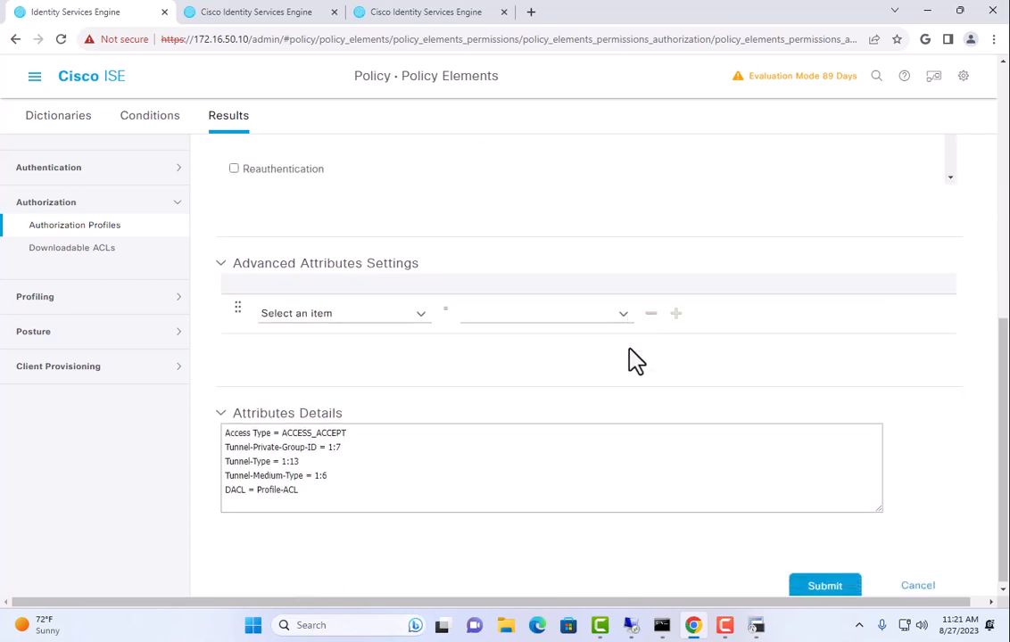
left_click(817, 591)
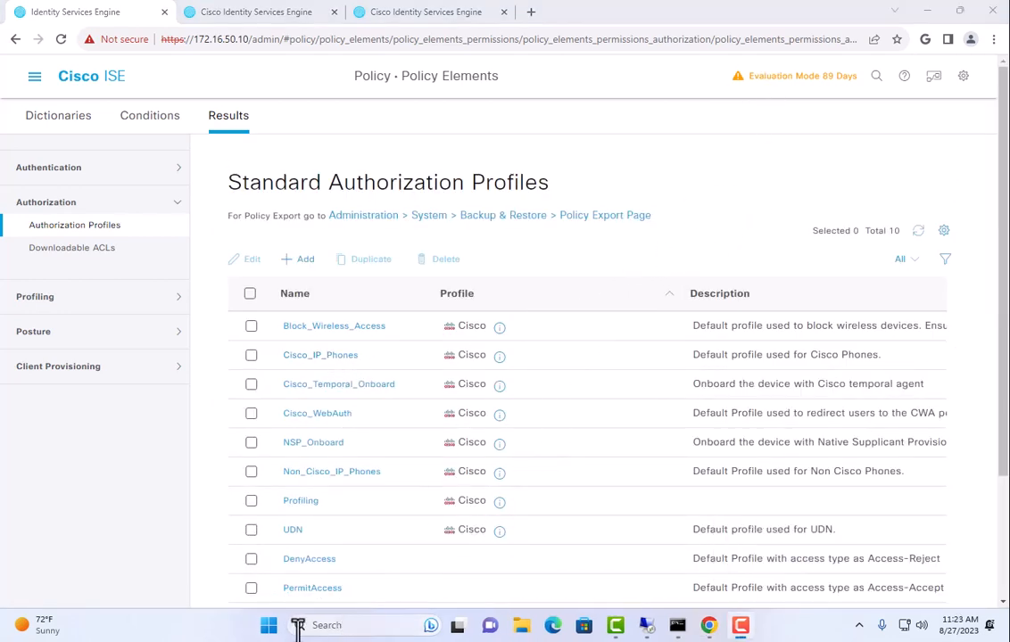
left_click(268, 629)
Launch SecureCRT and SSH into switch 172.16.50.1 as admin
type("se")
left_click(309, 227)
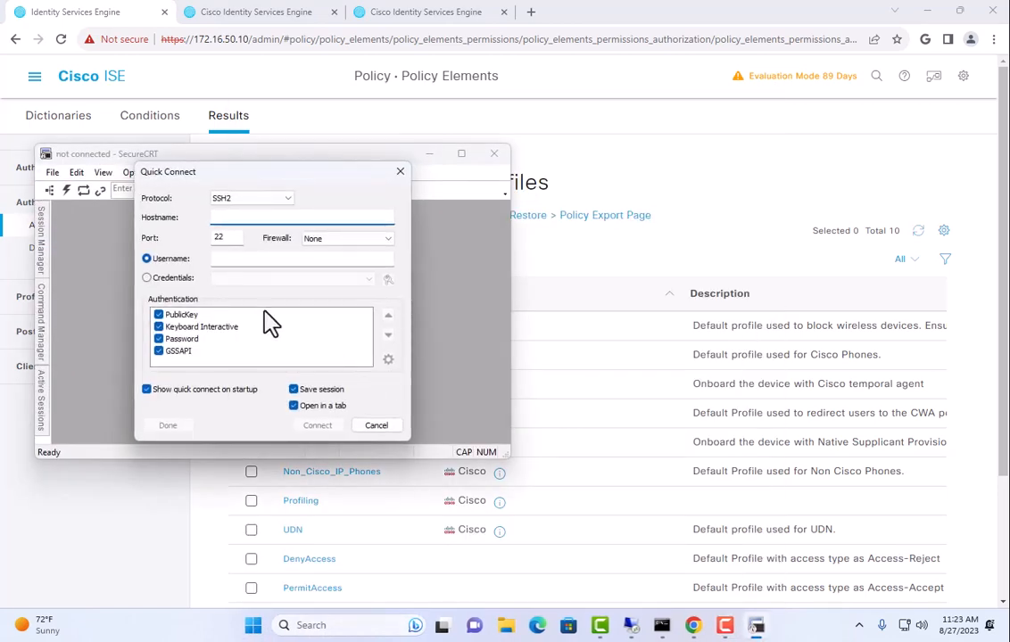
type("172.16.50.1")
key("Tab")
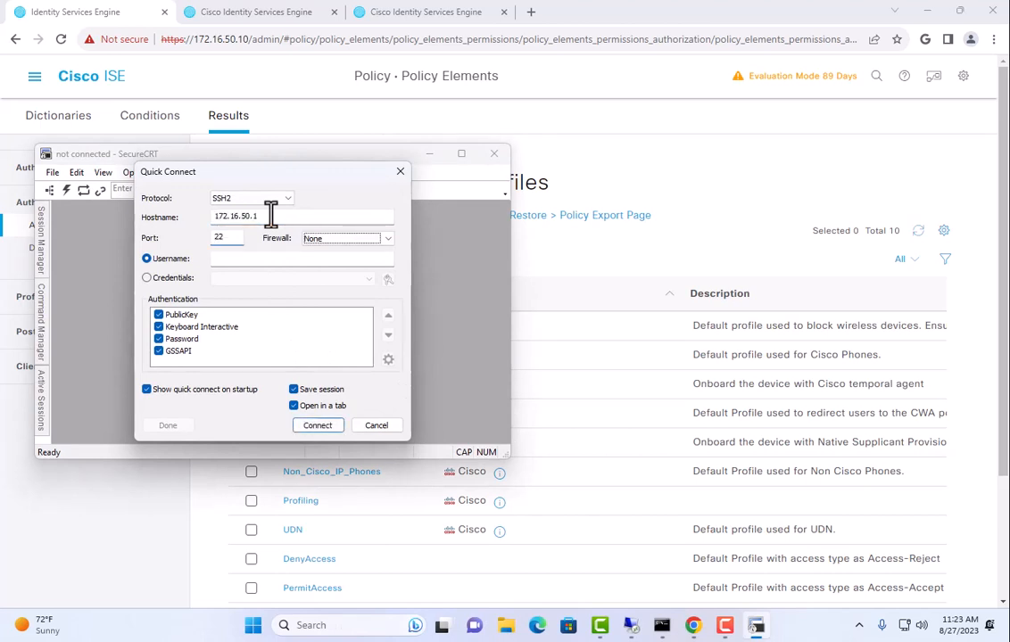
type("admin")
key("Return")
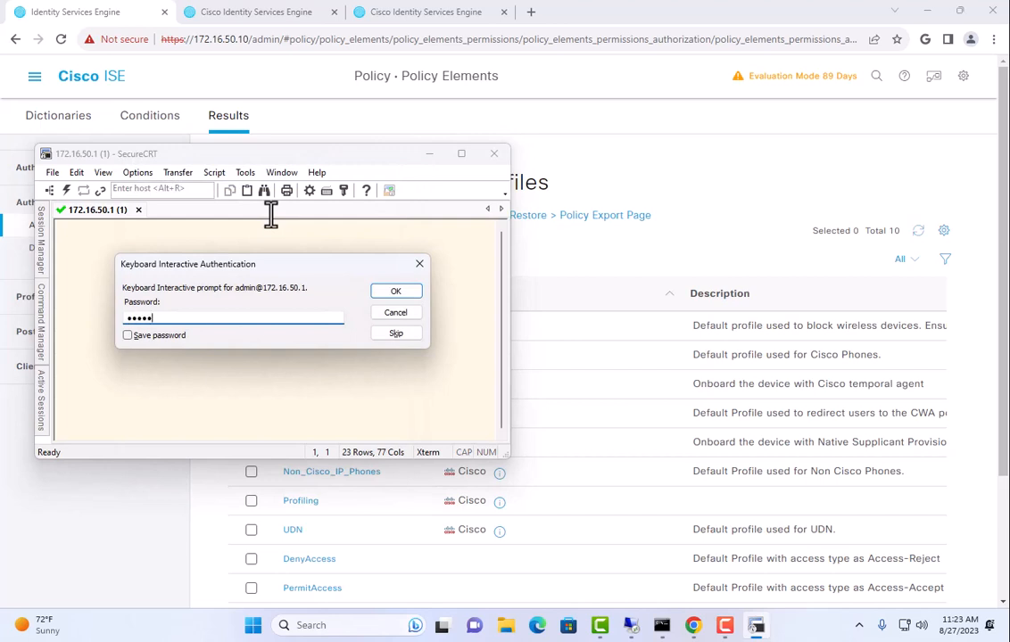
key("Return")
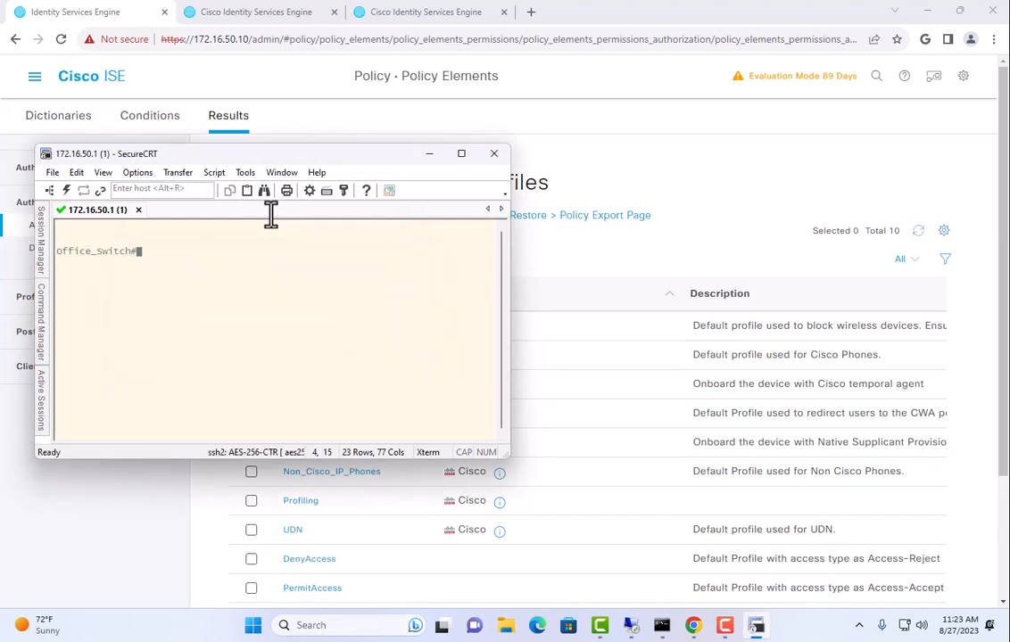
Run show vlan and review VLANs 50, 51 and 99
type("show vlan")
key("Return")
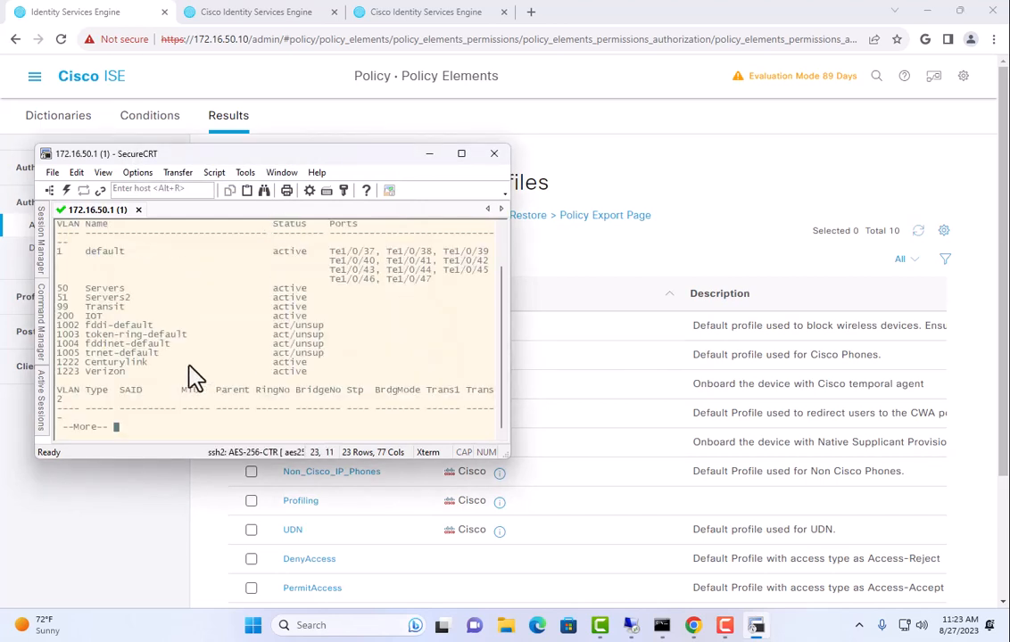
left_click_drag(57, 287, 135, 332)
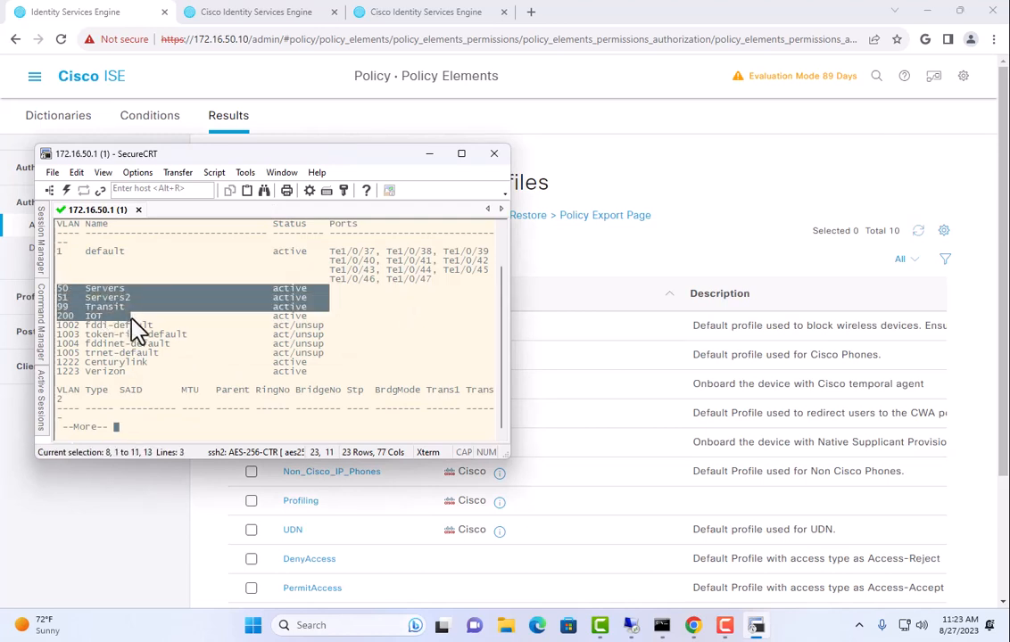
left_click(232, 349)
key("space")
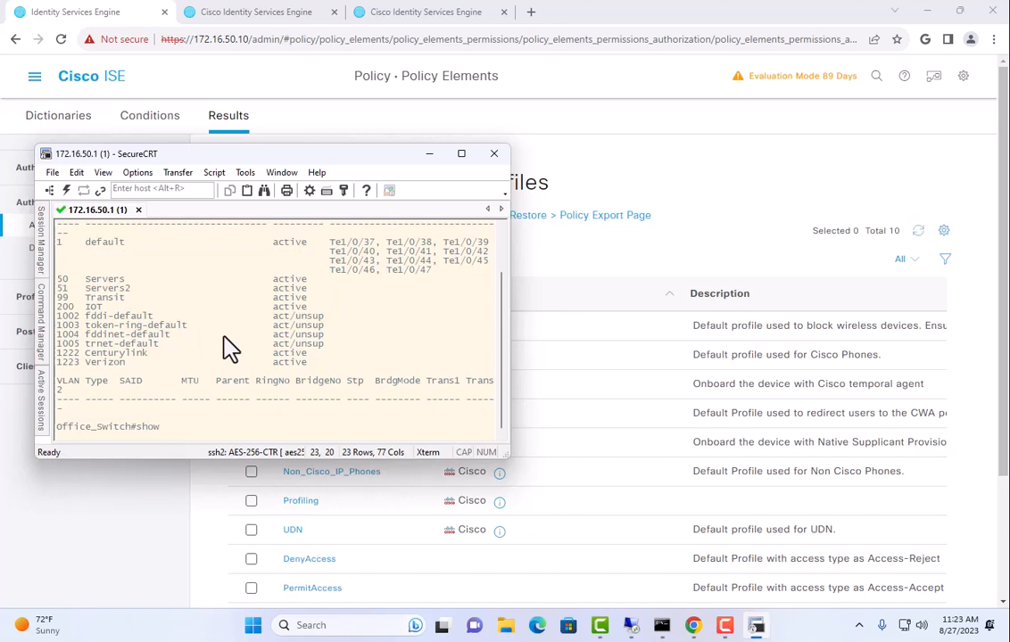
Show the derived configuration for interface GigabitEthernet1/0/3
type("show der")
key("Tab")
type("in")
key("Tab")
type("gi")
key("Tab")
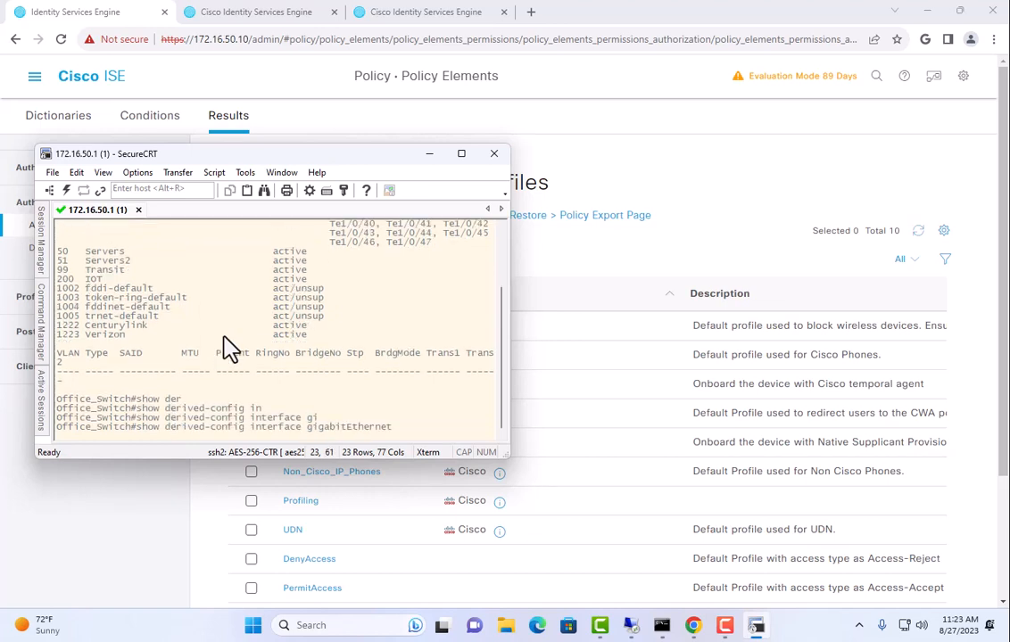
type("1/03")
key("Return")
key("space")
Show Gi1/0/36's derived config, highlighting access VLAN 7 and voice VLAN 3
key("Up")
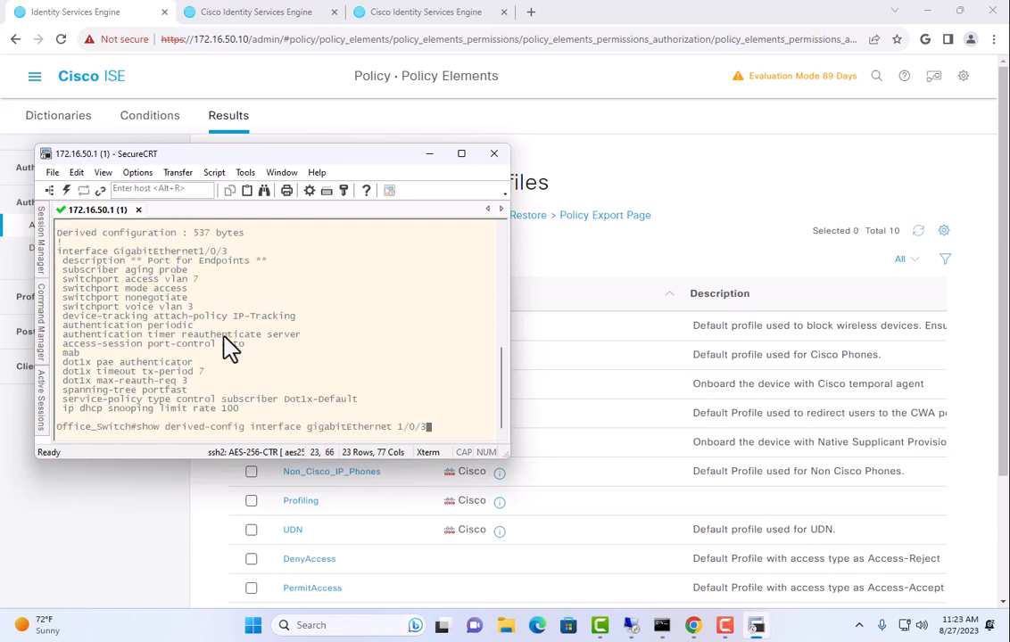
type("6")
key("Return")
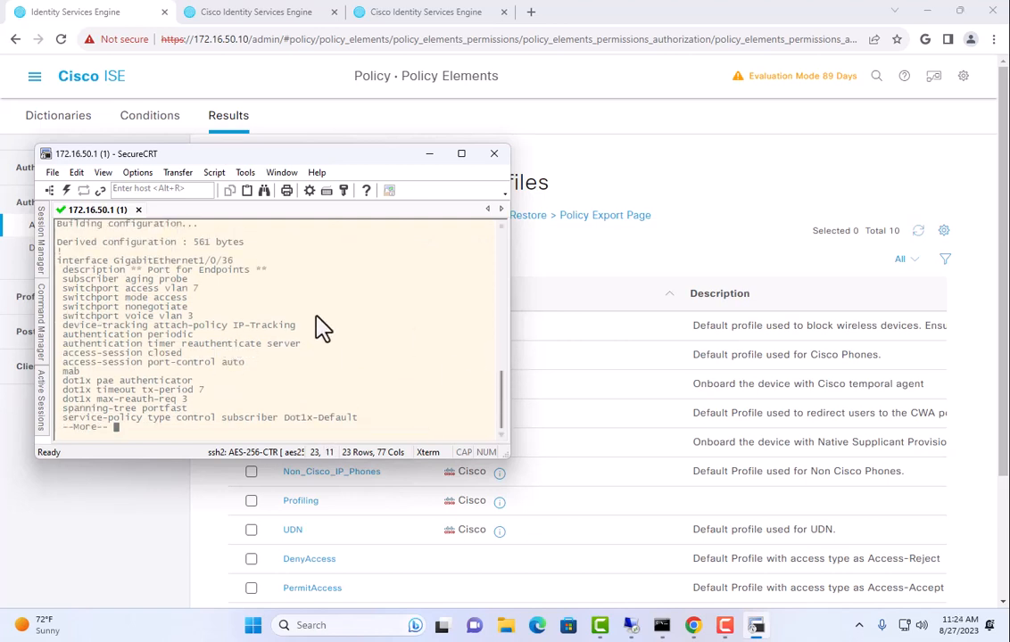
left_click_drag(133, 265, 233, 260)
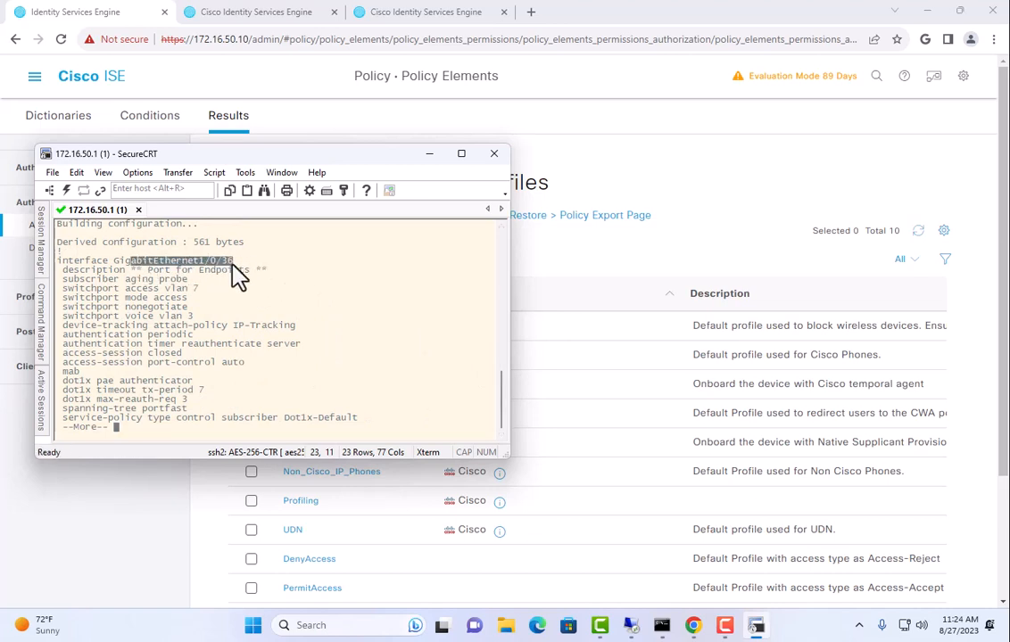
left_click_drag(80, 289, 202, 290)
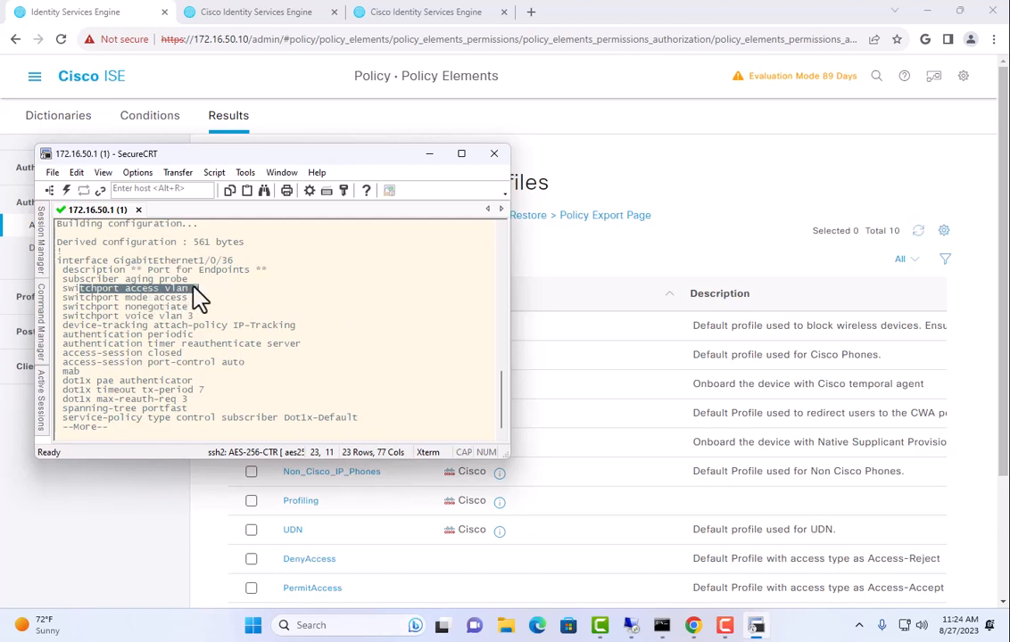
left_click_drag(108, 315, 205, 326)
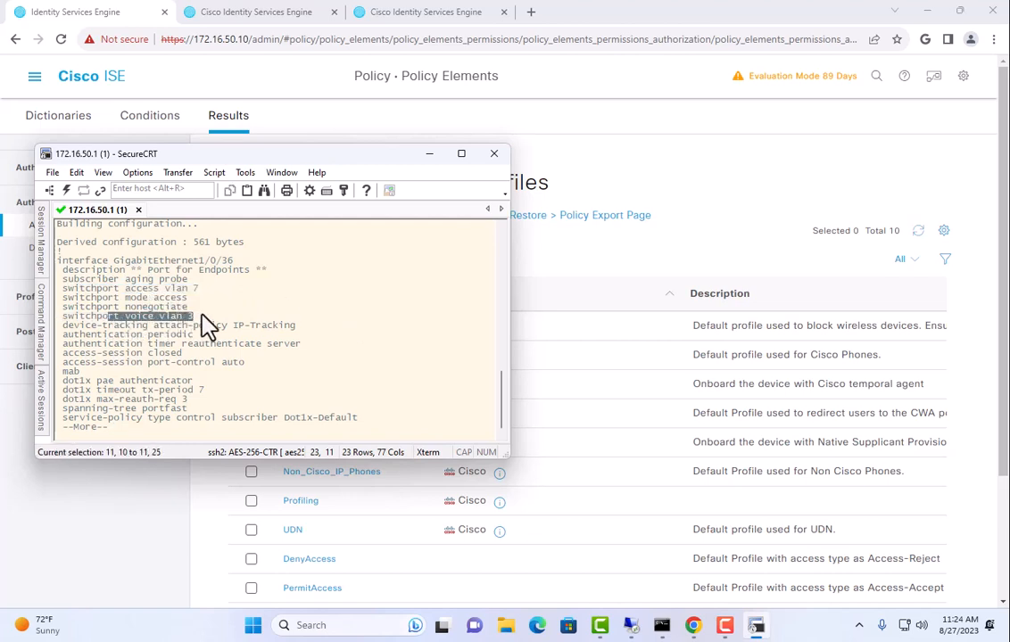
left_click(248, 316)
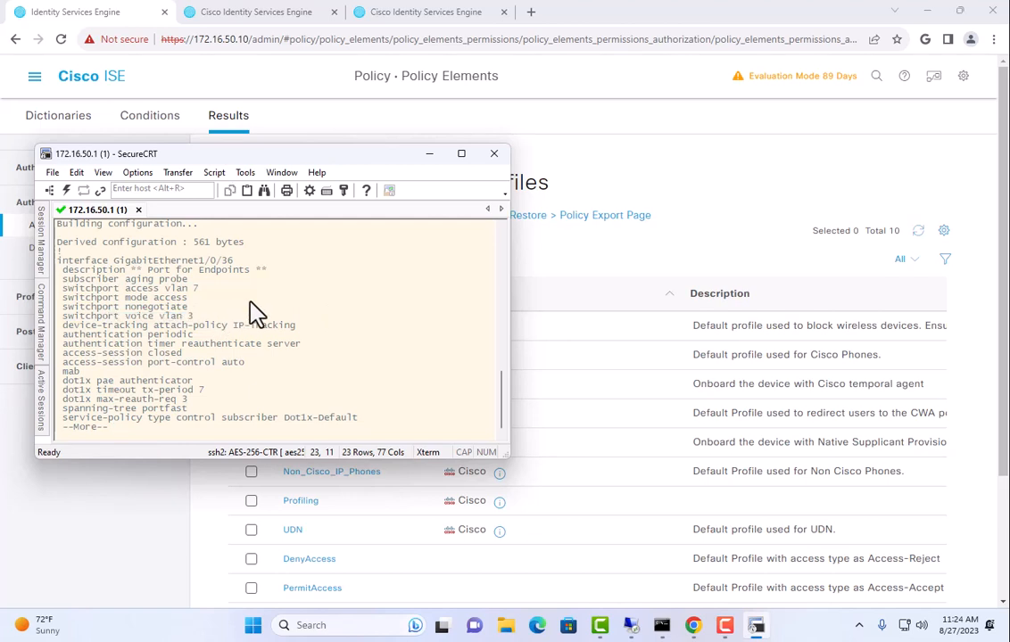
key("q")
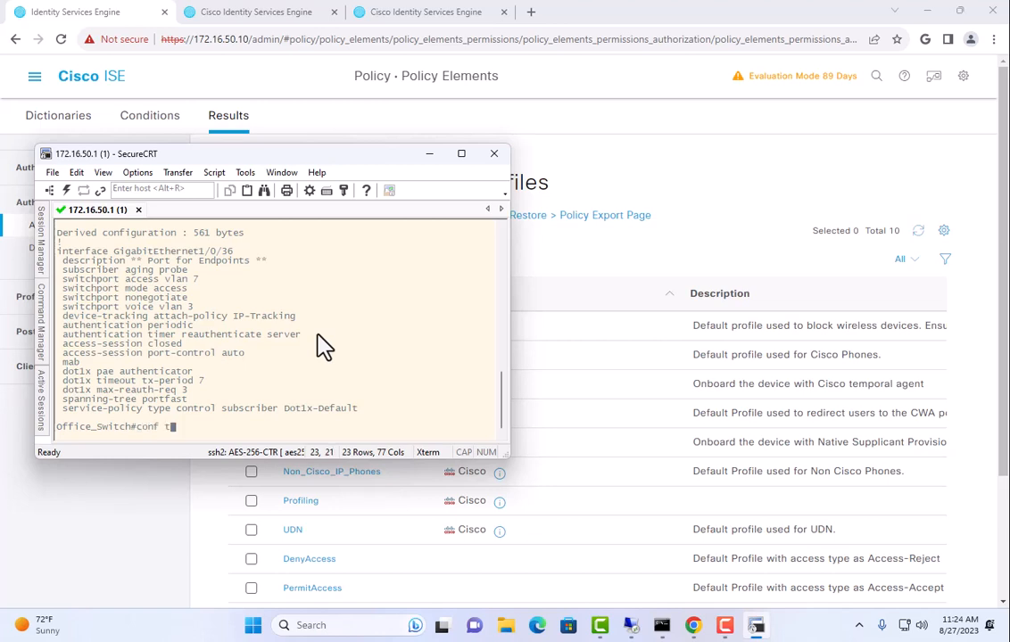
Enter global configuration (conf t) and paste the vlan 2–7 name commands
type("conf t")
key("Return")
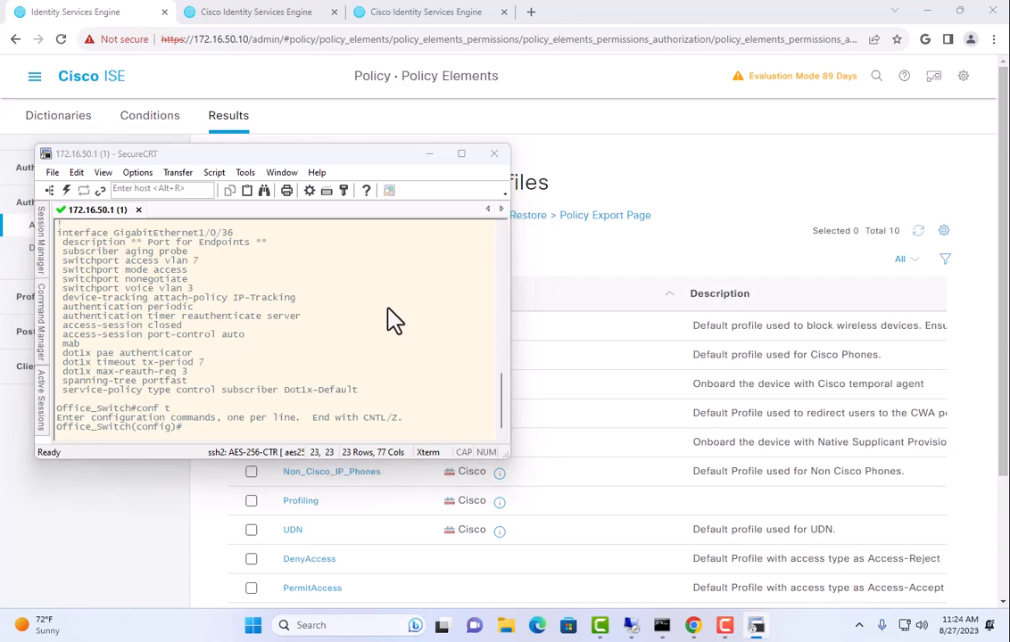
right_click(390, 319)
left_click(263, 307)
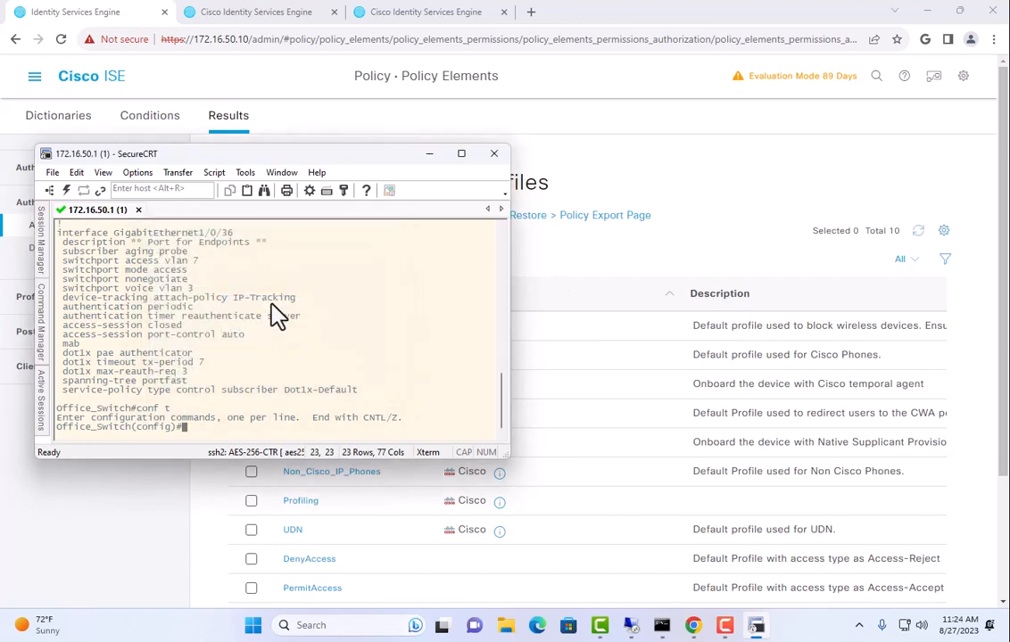
left_click(471, 243)
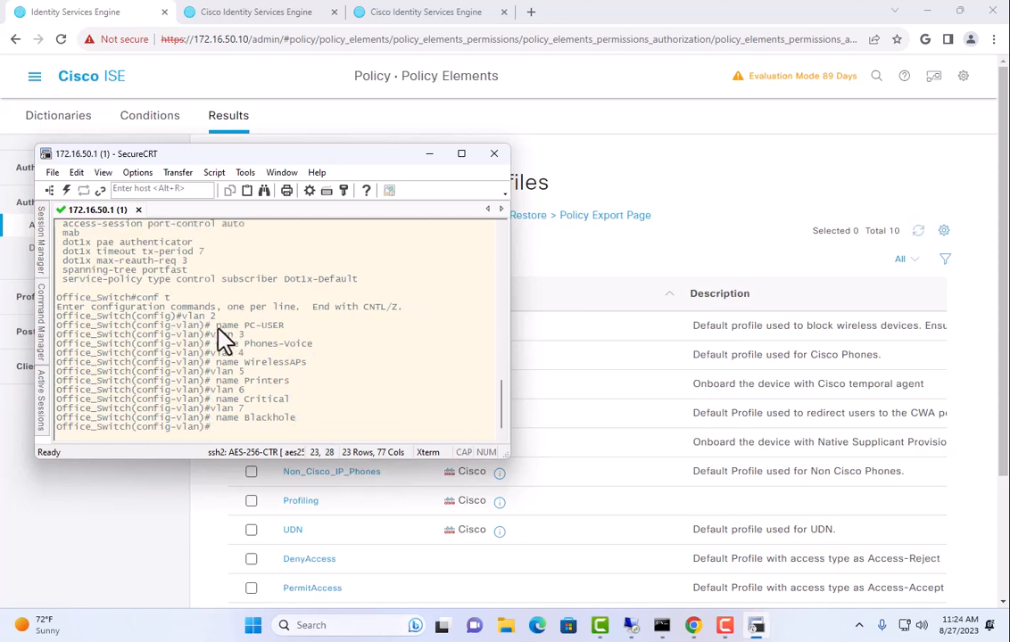
Review the VLAN names PC-USER through Blackhole, then exit VLAN configuration
left_click_drag(249, 327, 327, 345)
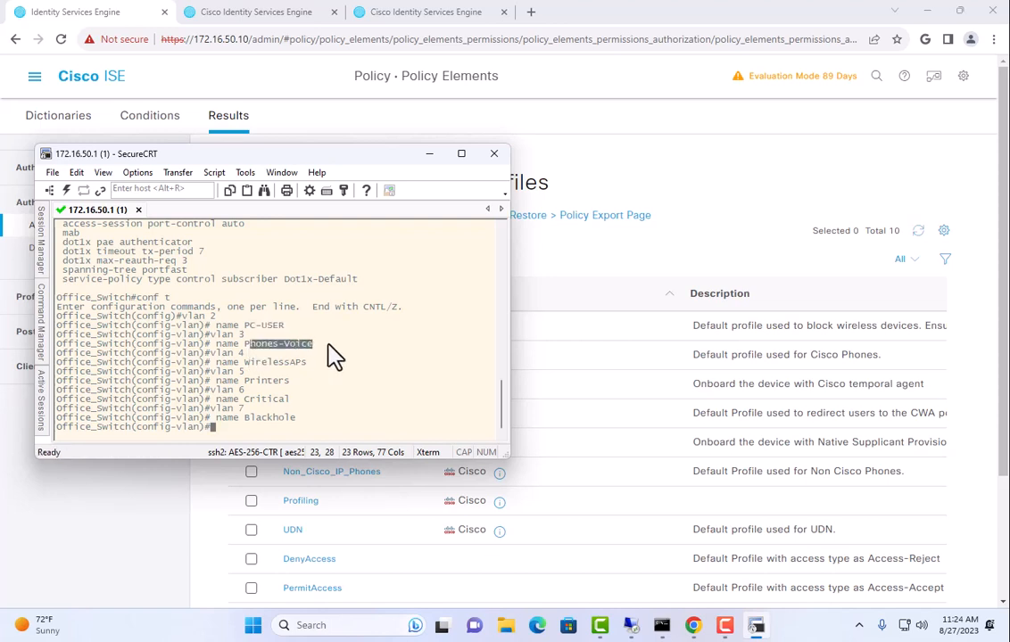
scroll(279, 338, "up", 2)
scroll(240, 325, "down", 1)
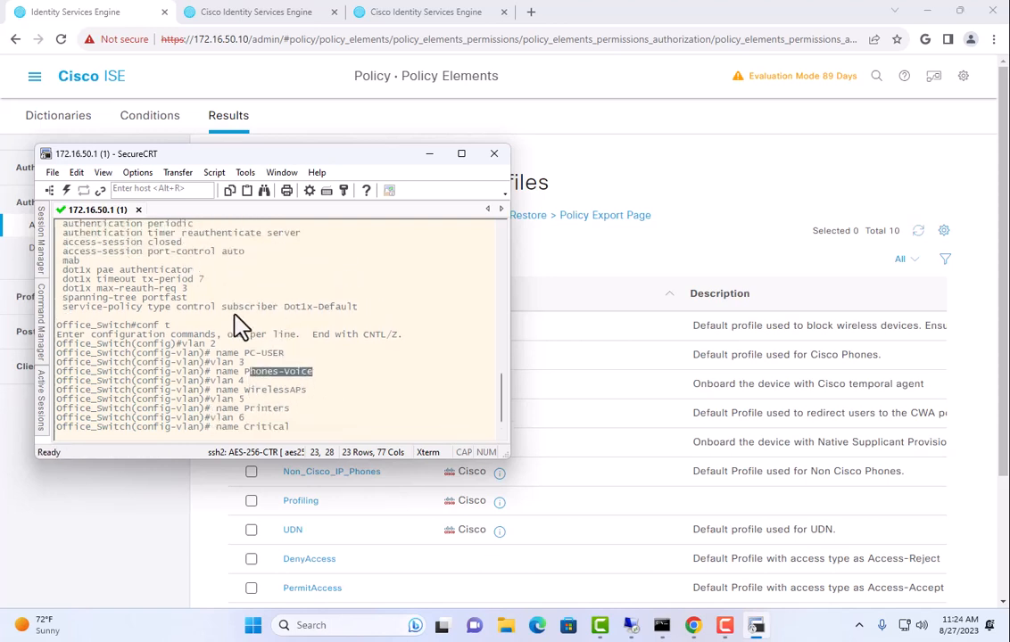
scroll(241, 326, "down", 1)
left_click_drag(222, 363, 321, 374)
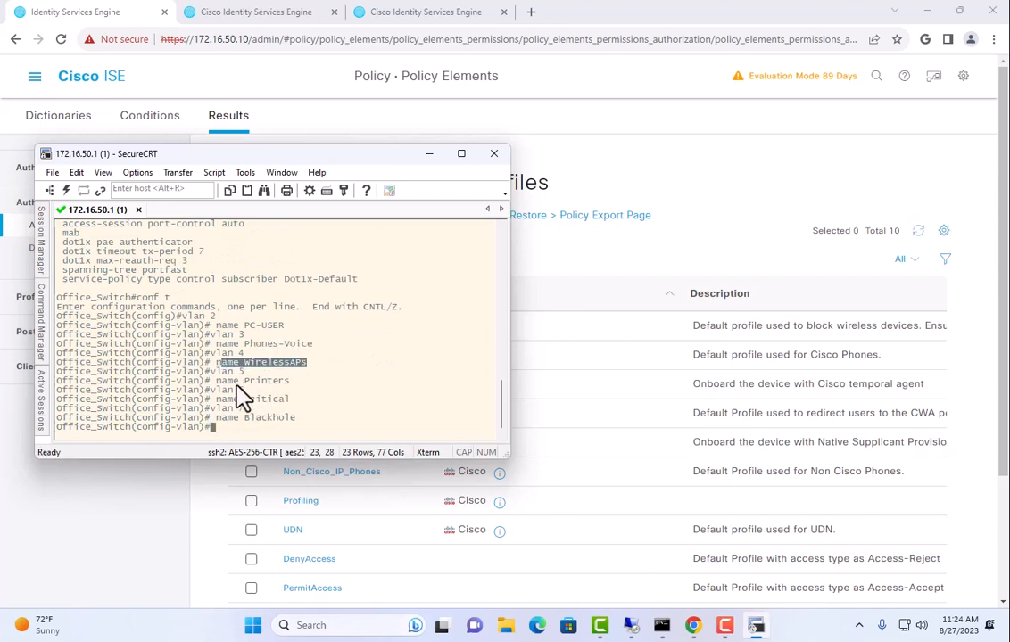
left_click_drag(234, 382, 290, 383)
left_click_drag(233, 401, 290, 400)
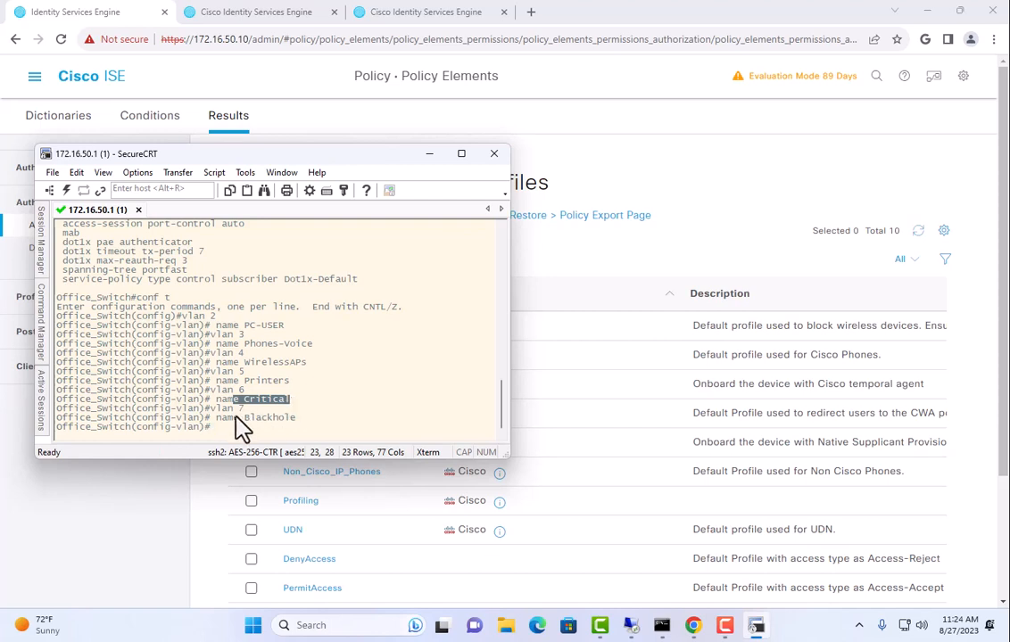
left_click_drag(216, 418, 295, 418)
left_click(321, 425)
key("Return")
key("Return")
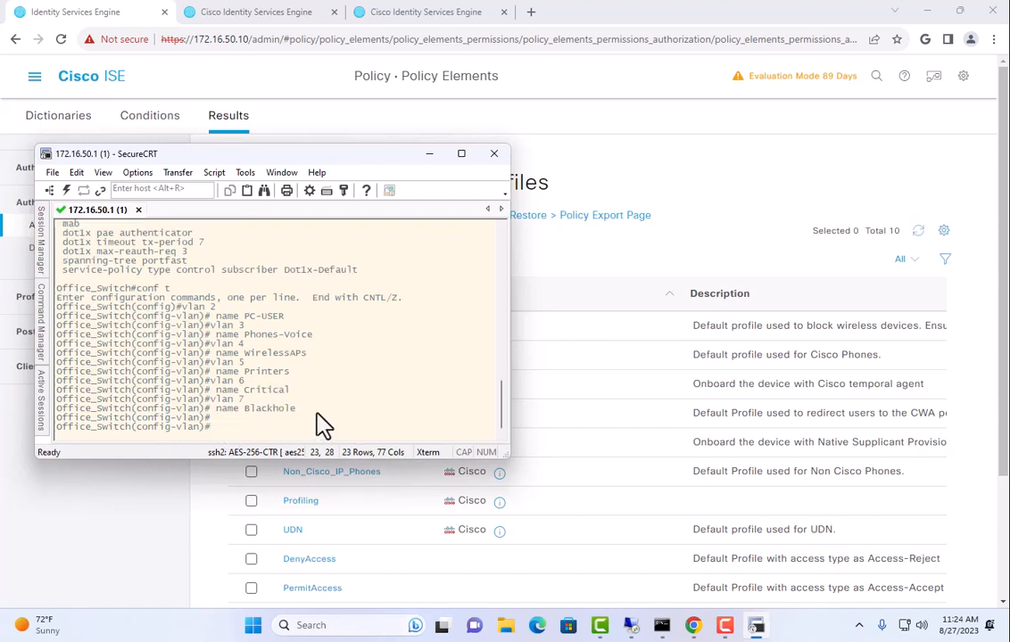
type("exit")
key("Return")
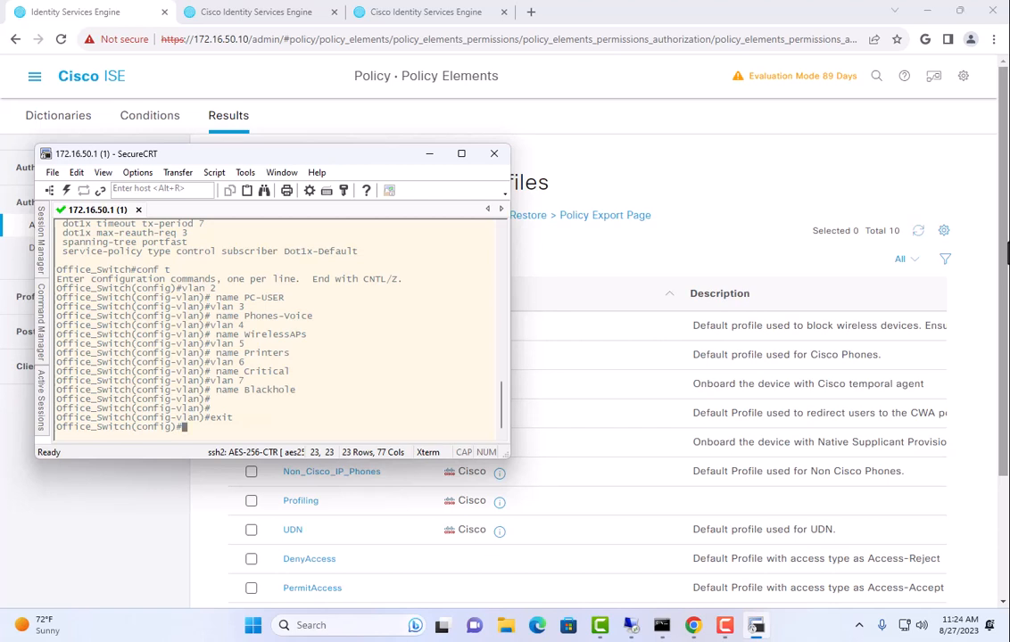
Paste the interface vlan 2–6 config with 172.16.x.1/24 addresses and helper 172.16.50.11
right_click(332, 369)
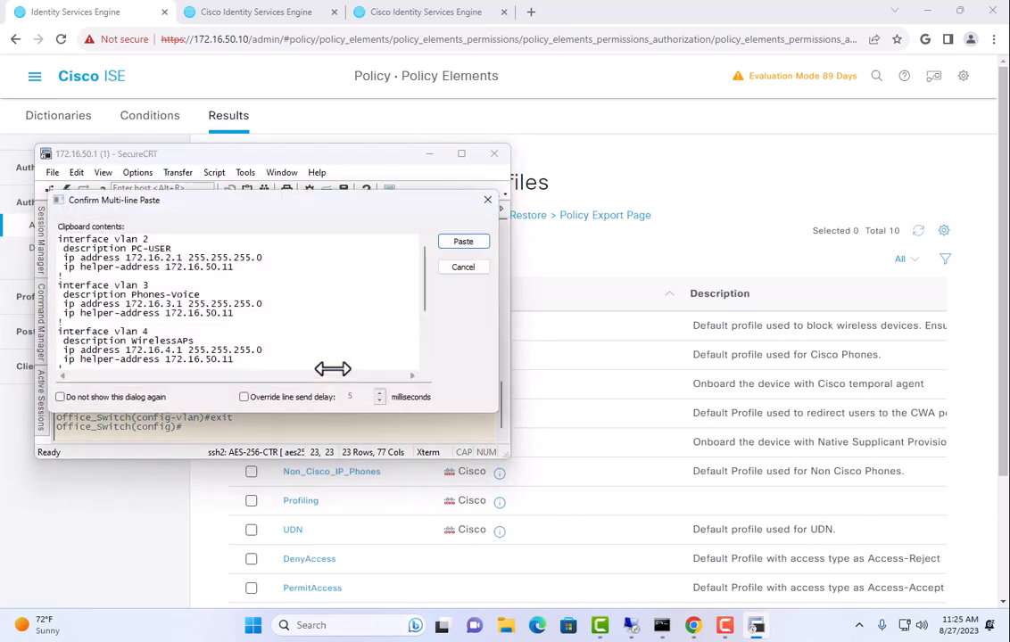
left_click(461, 239)
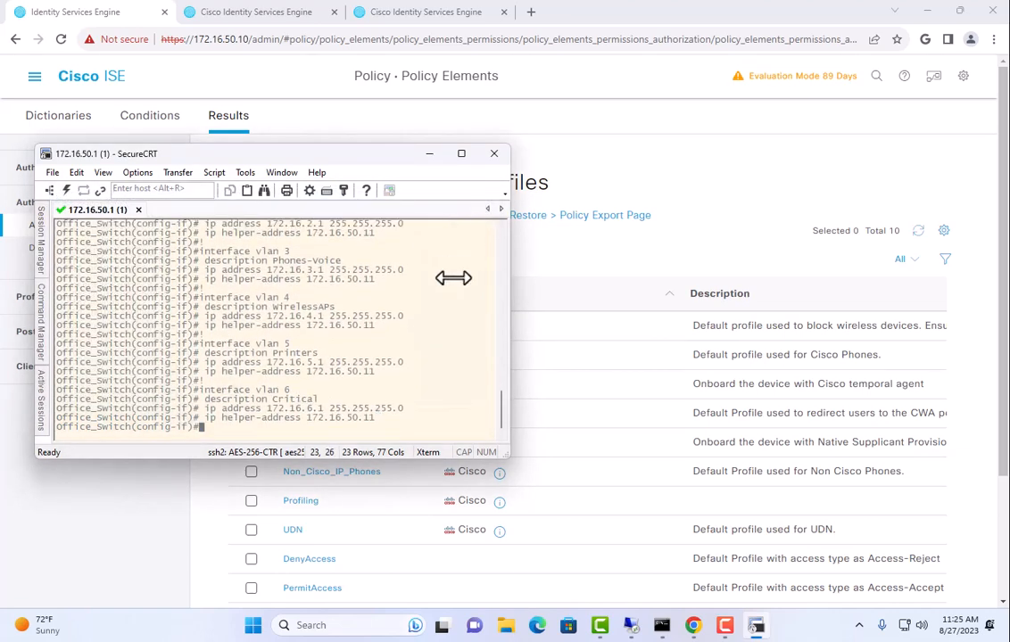
scroll(428, 286, "up", 2)
scroll(303, 282, "down", 2)
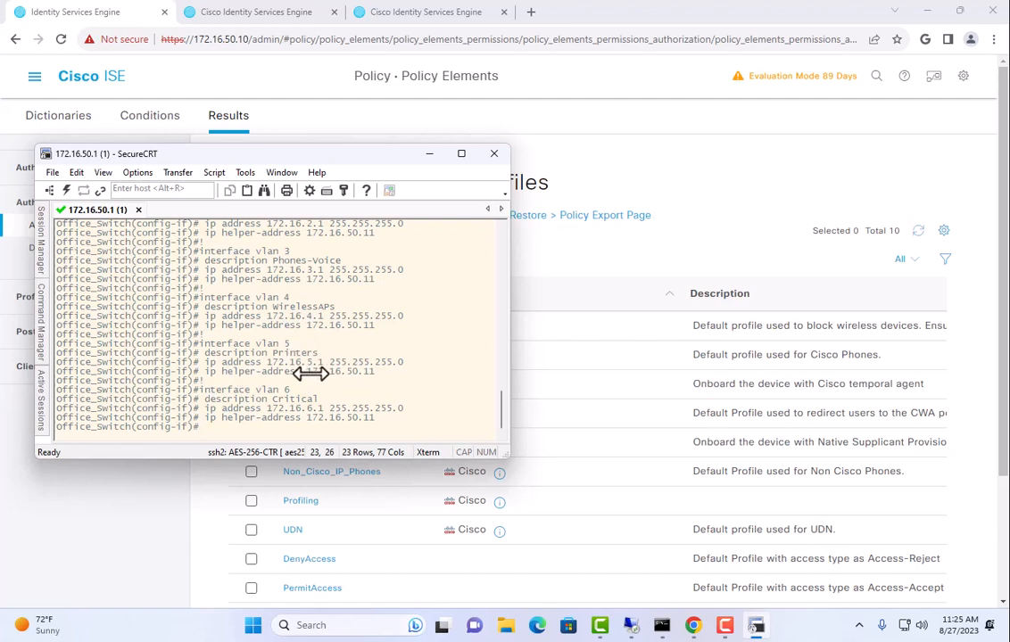
left_click_drag(308, 372, 393, 367)
scroll(303, 321, "up", 1)
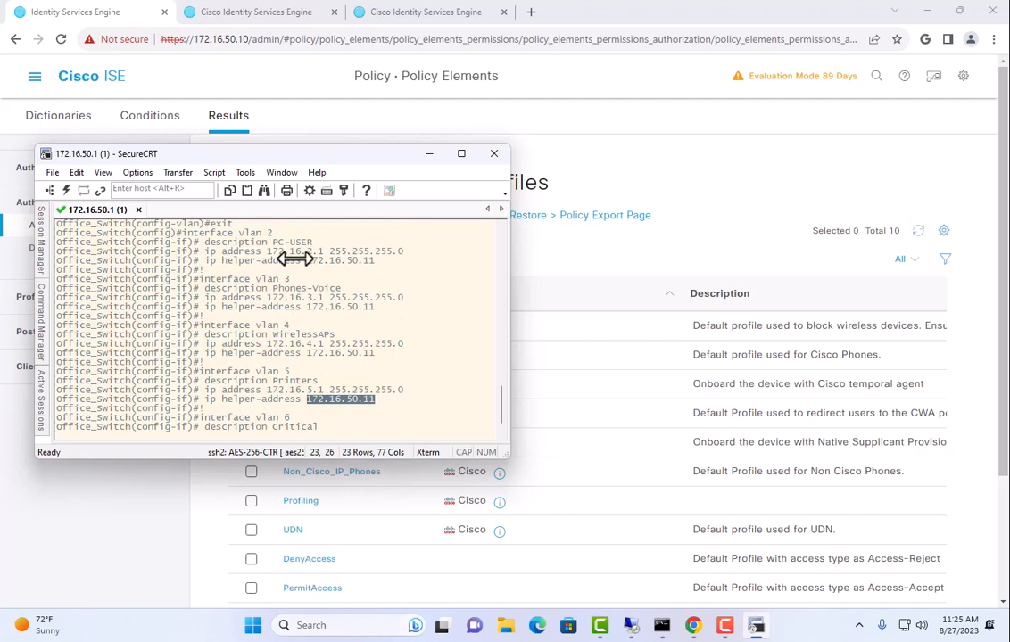
scroll(295, 261, "down", 1)
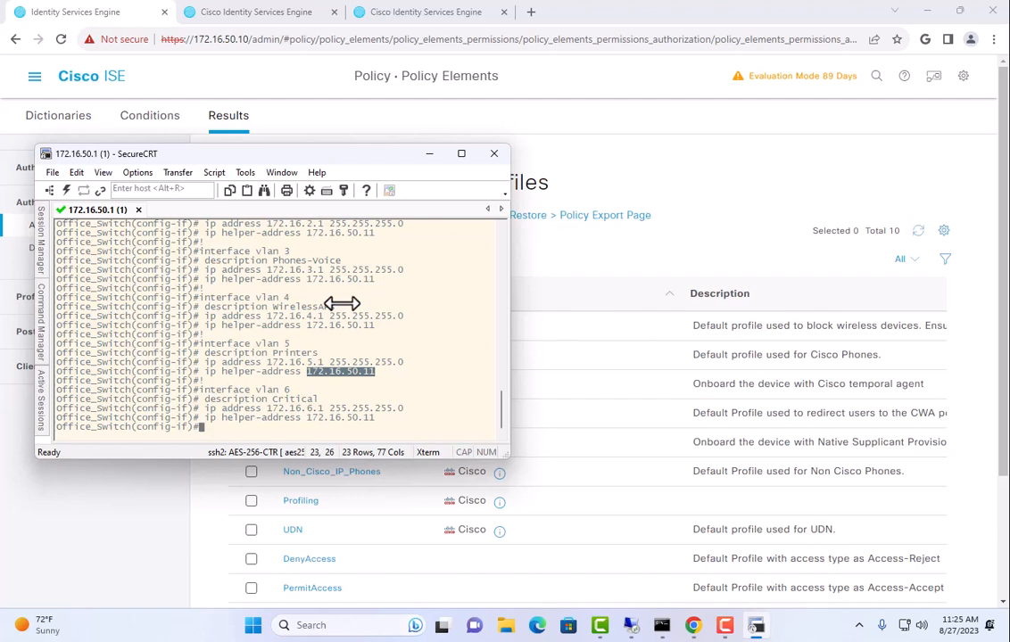
left_click_drag(252, 390, 303, 386)
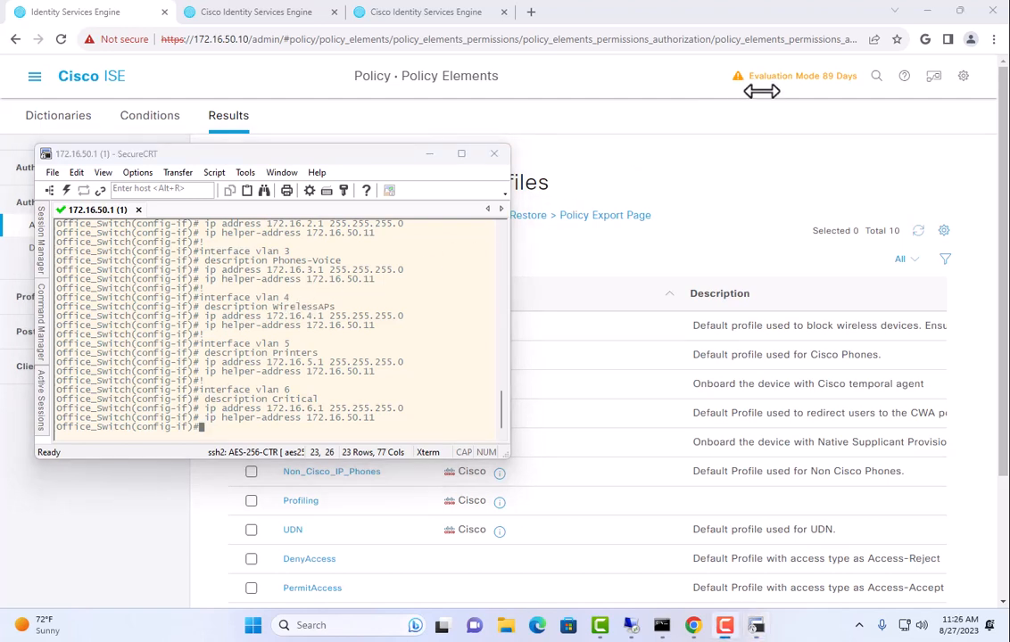
Exit configuration mode and run show ip int brief to check the VLAN 2–6 addresses
key("Return")
type("e")
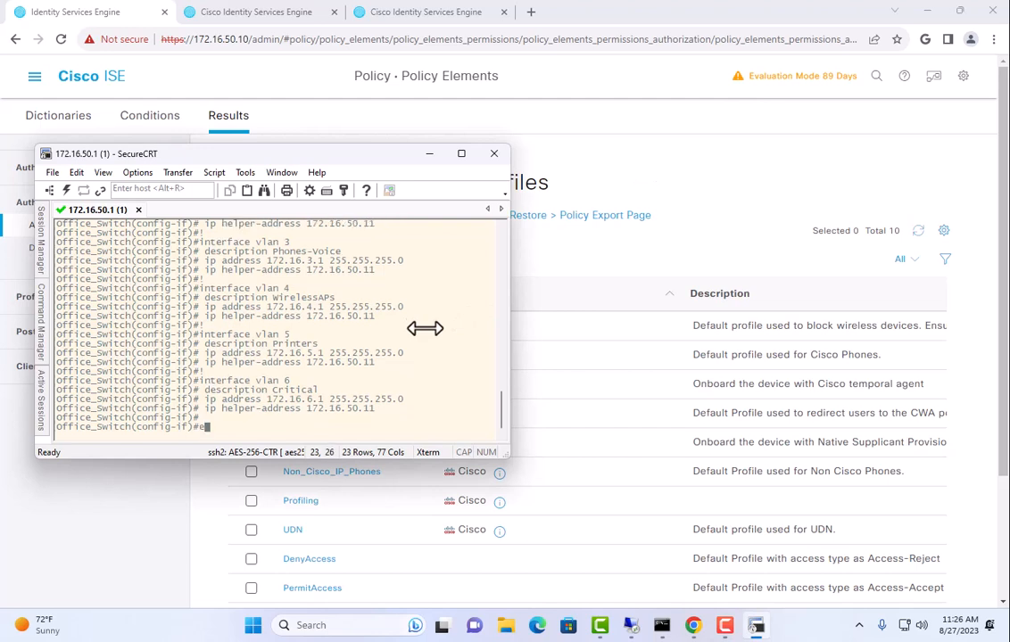
type("xit")
key("Return")
type("exit")
key("Return")
type("show ip")
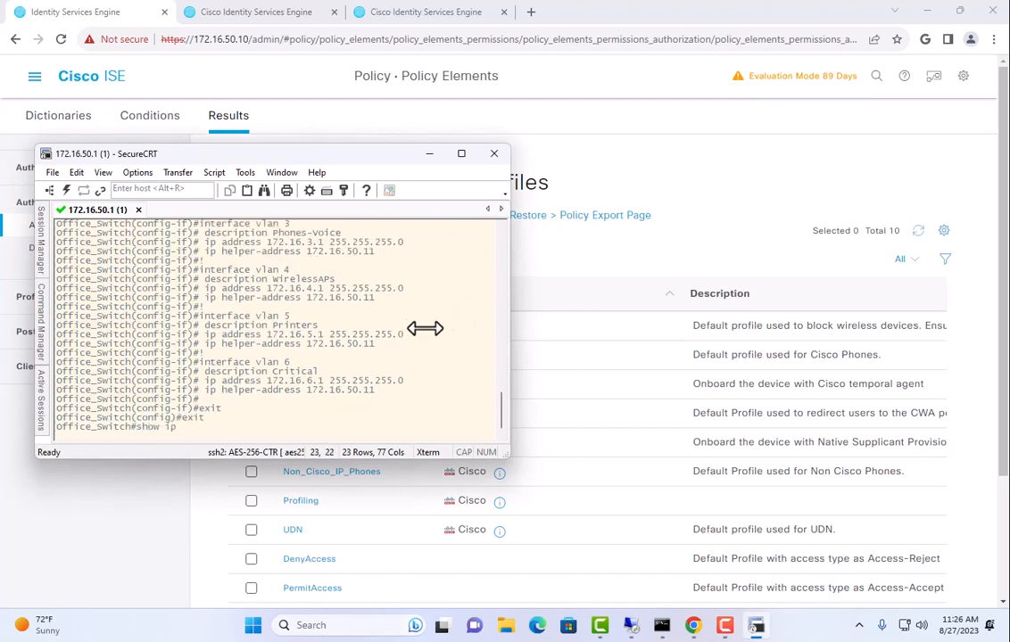
type(" int b")
key("Return")
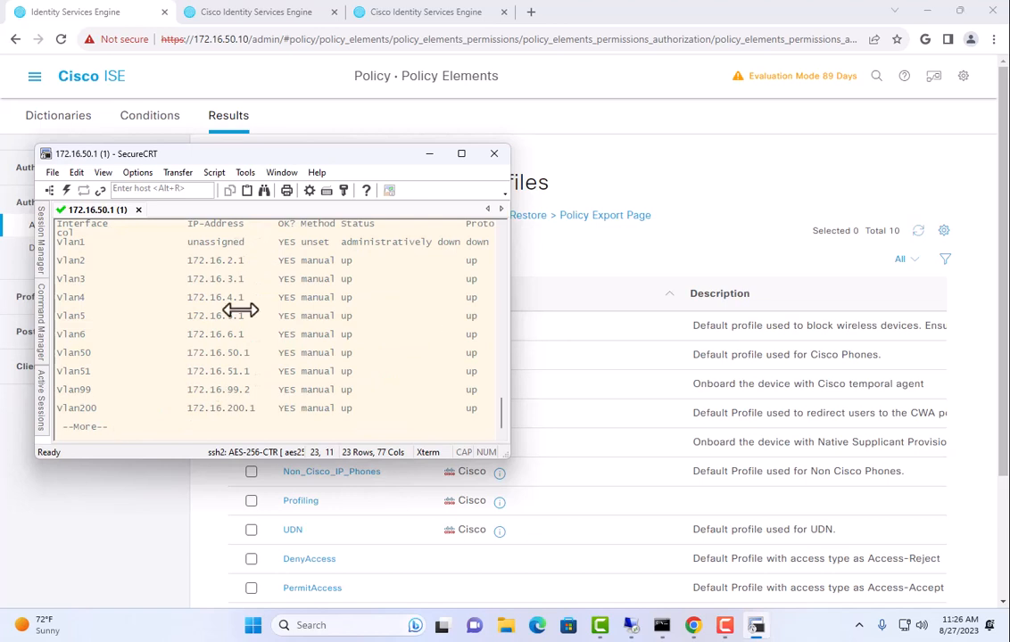
left_click_drag(188, 260, 309, 344)
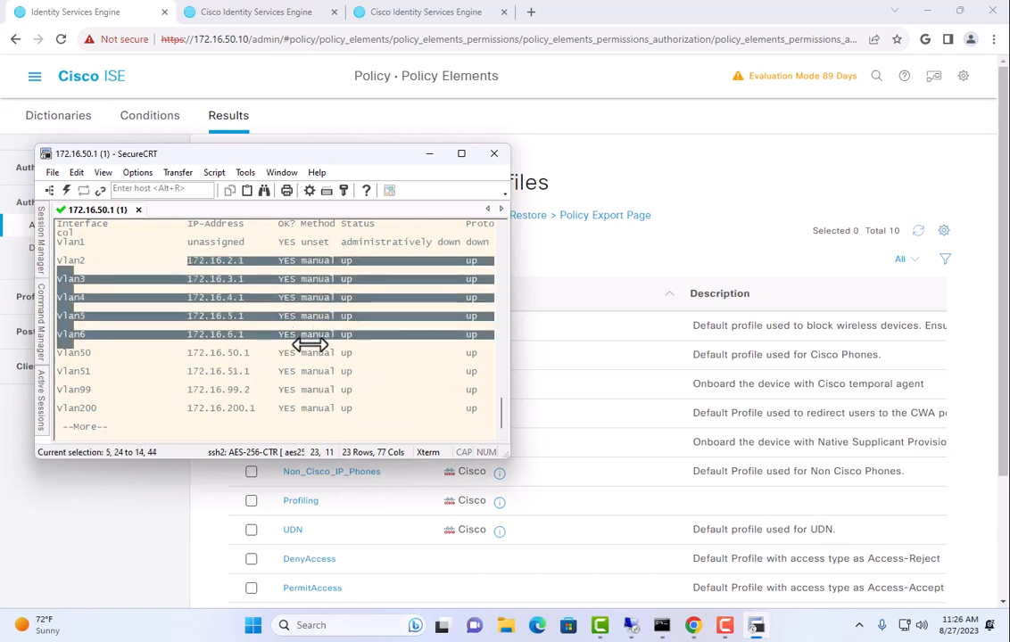
left_click(446, 311)
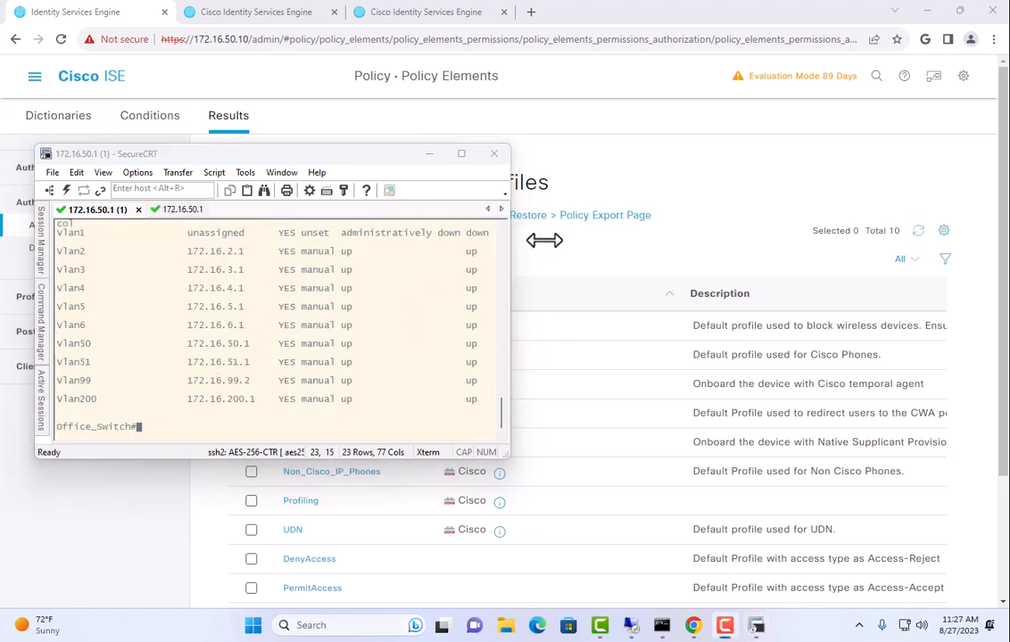
Display the Critical_Access service template and note its VLAN 6
left_click(279, 304)
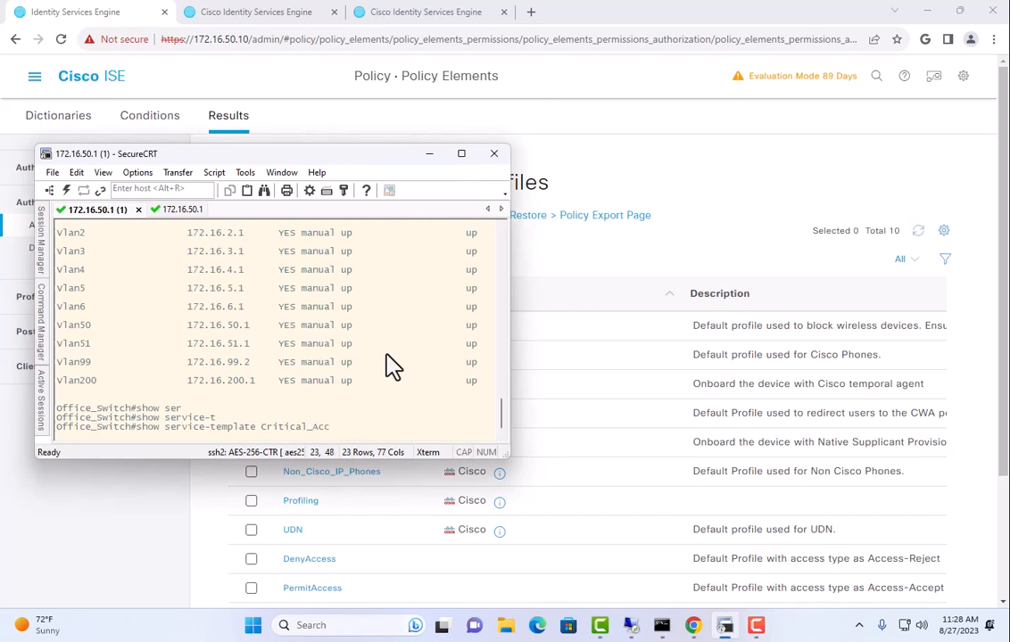
key("Return")
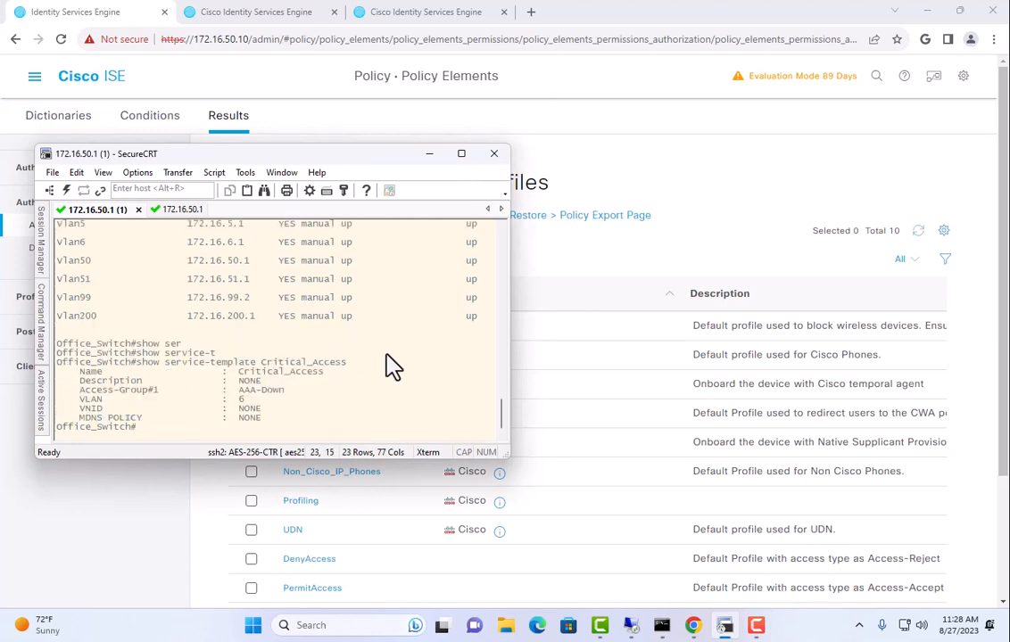
left_click_drag(79, 372, 320, 369)
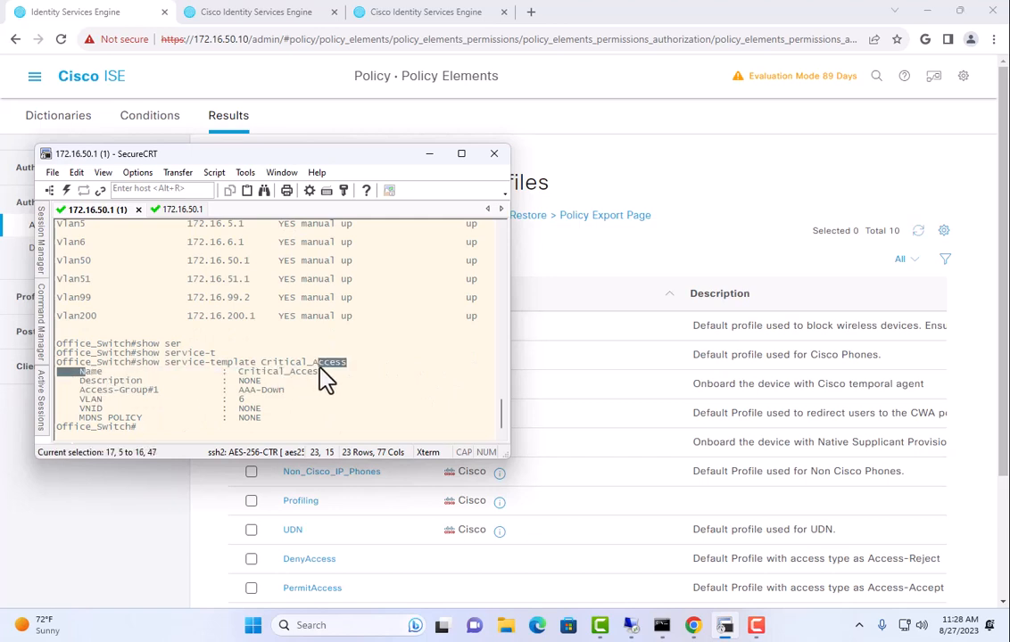
mouse_move(235, 400)
left_mouse_down()
mouse_move(289, 393)
mouse_move(227, 397)
left_mouse_up()
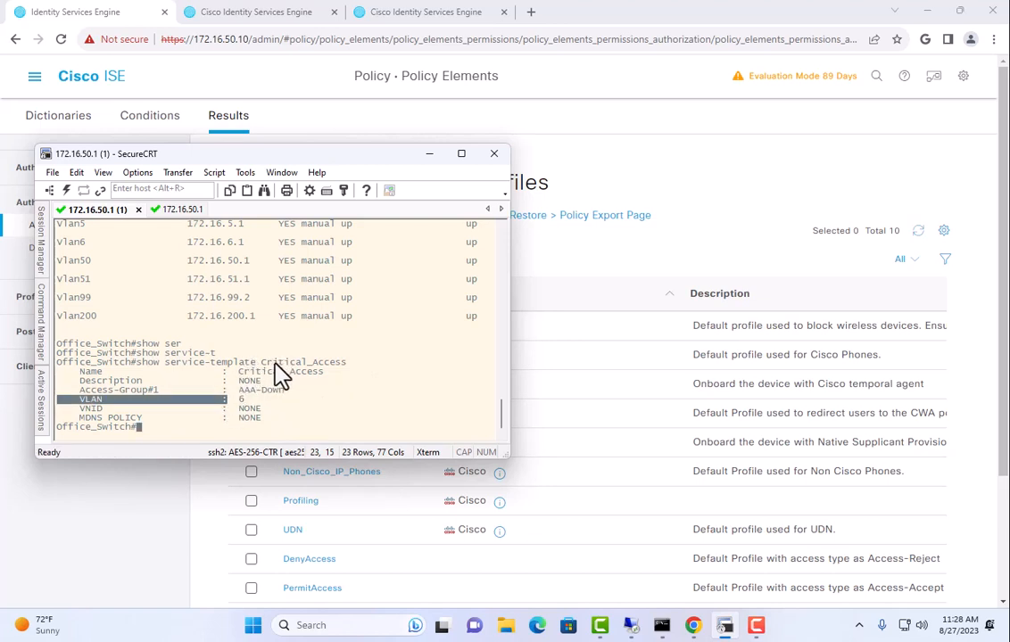
left_click(283, 340)
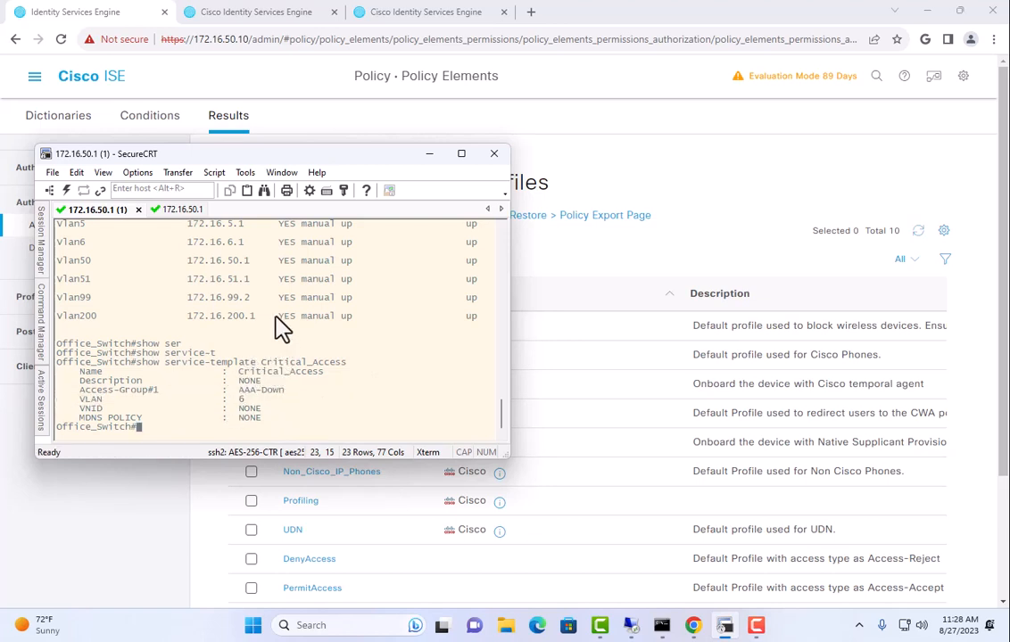
Locate the Vlan6 interface line and save the running configuration with wr
scroll(117, 328, "up", 1)
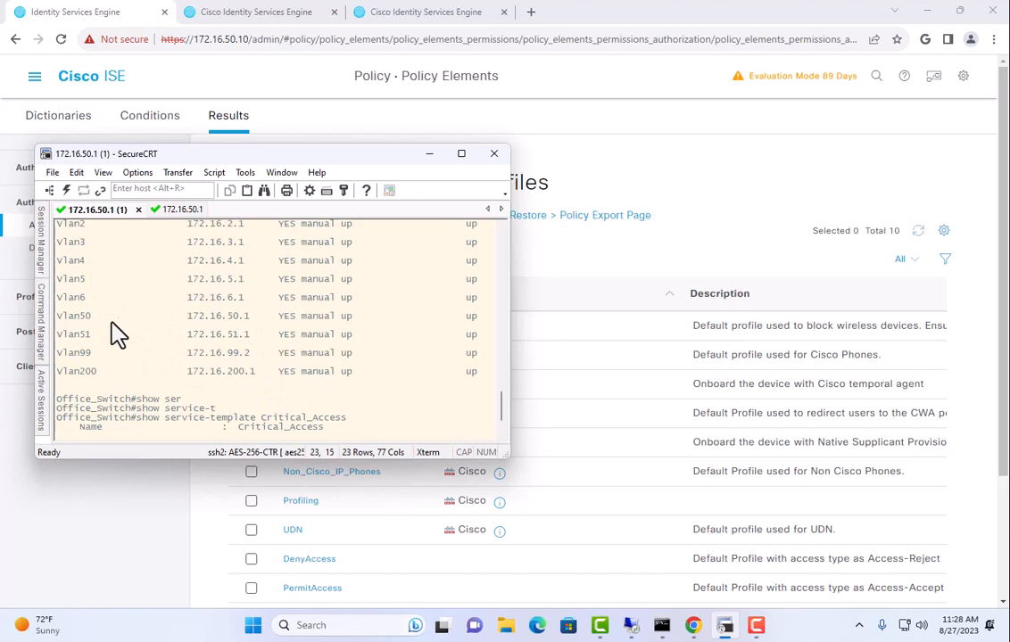
double_click(69, 298)
scroll(228, 331, "up", 1)
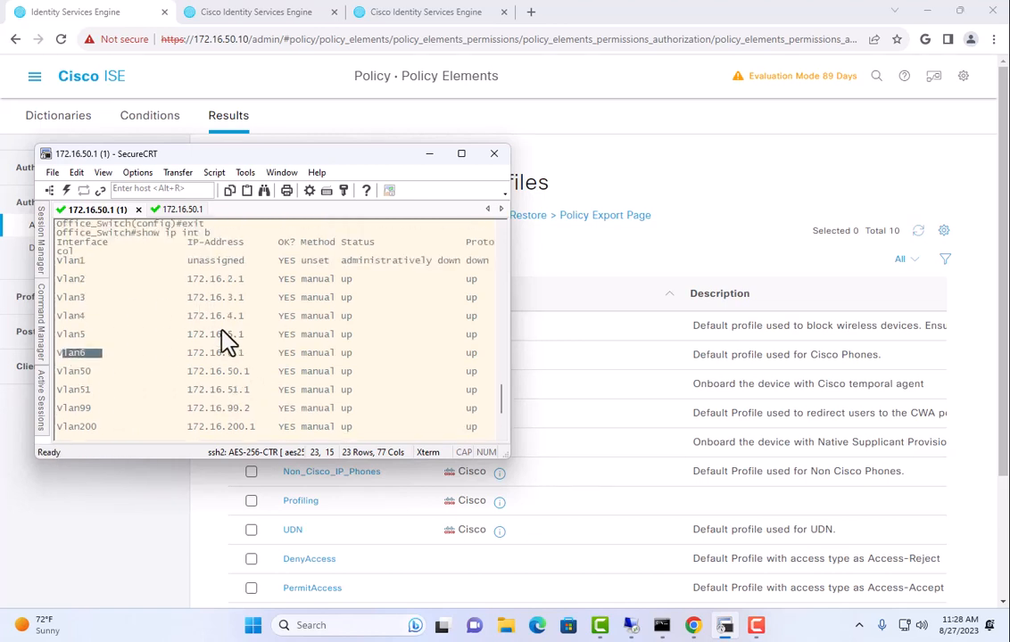
scroll(355, 312, "down", 2)
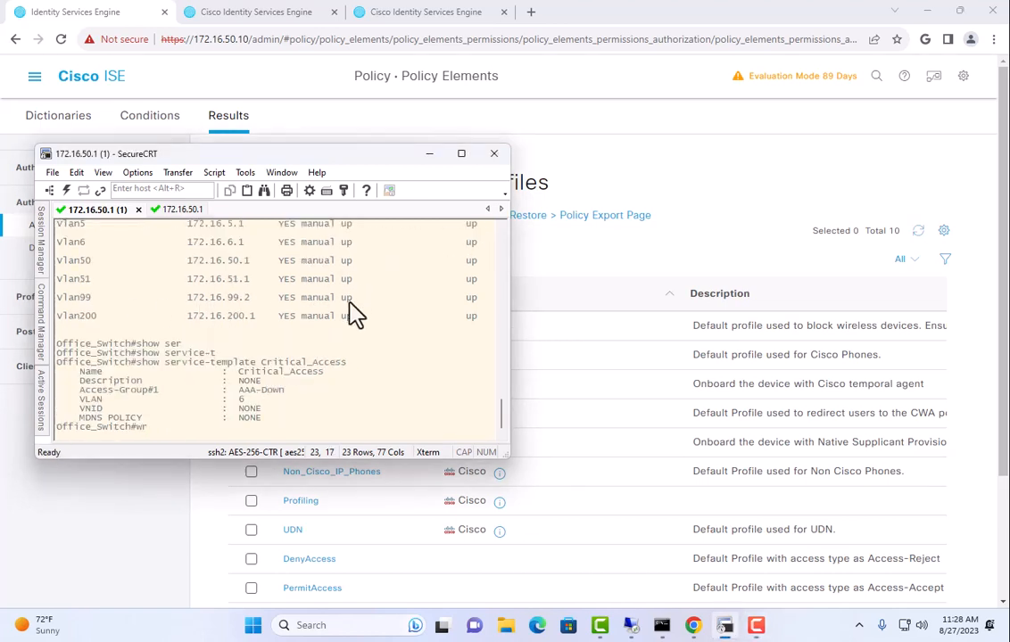
key("Return")
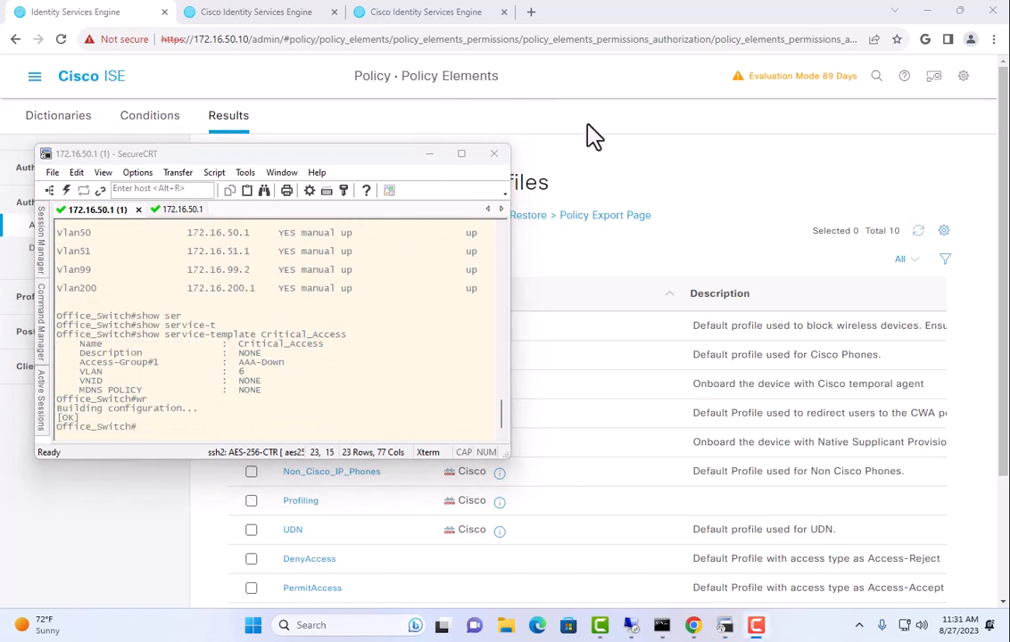
Check that the Profiling authorization profile assigns VLAN 7, then return to the profiles list
left_click(594, 135)
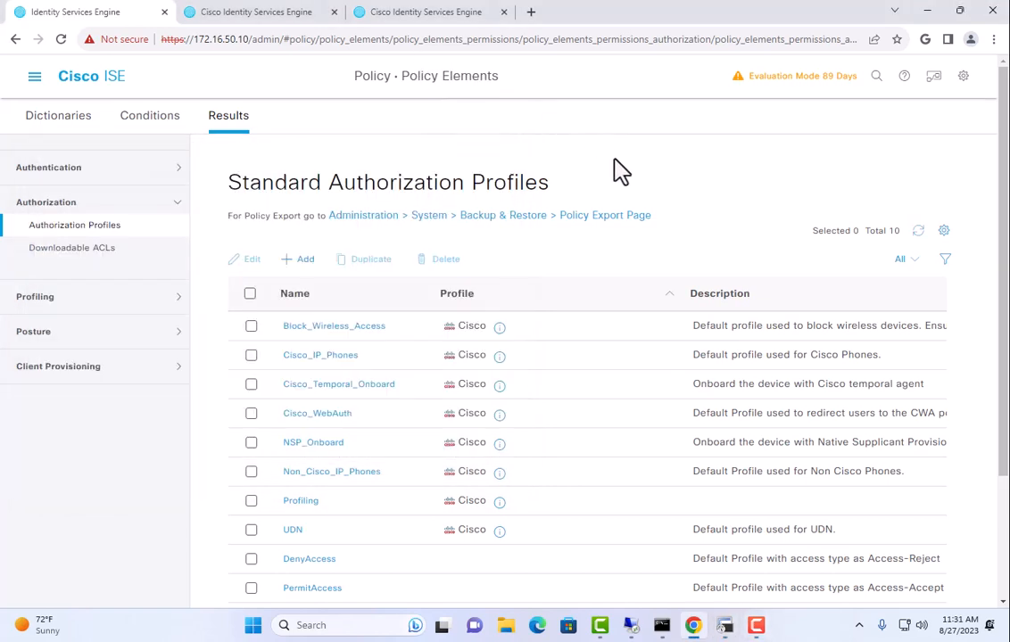
scroll(611, 412, "down", 2)
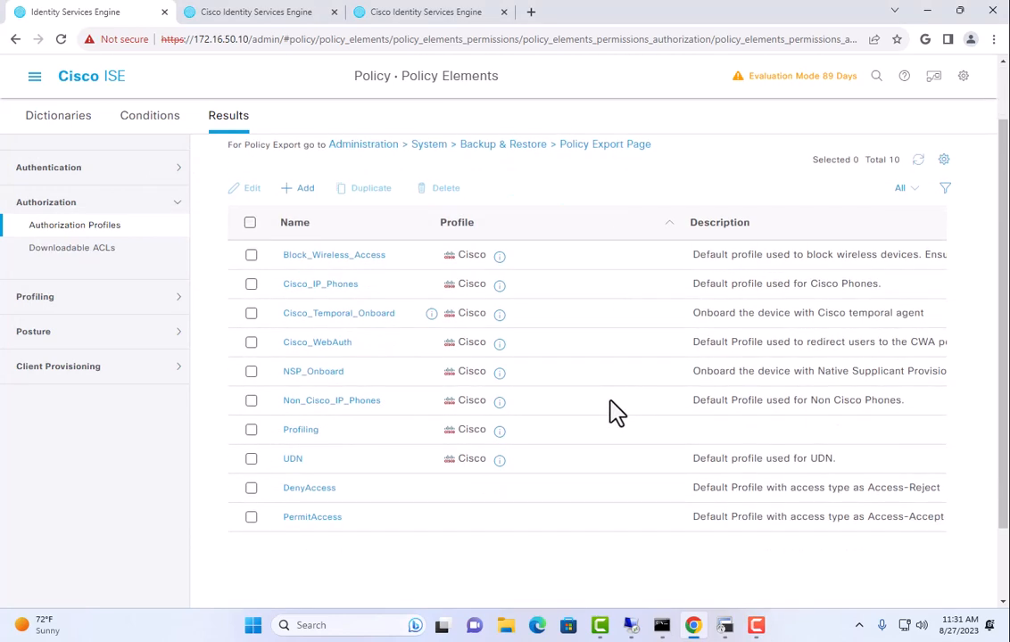
left_click(302, 431)
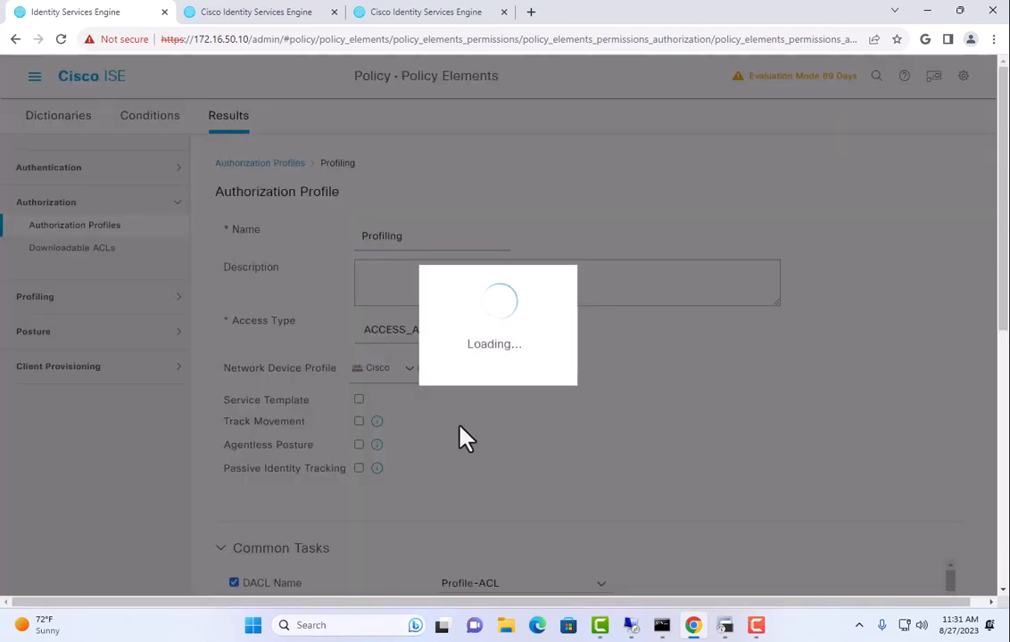
scroll(526, 435, "down", 2)
scroll(527, 385, "down", 5)
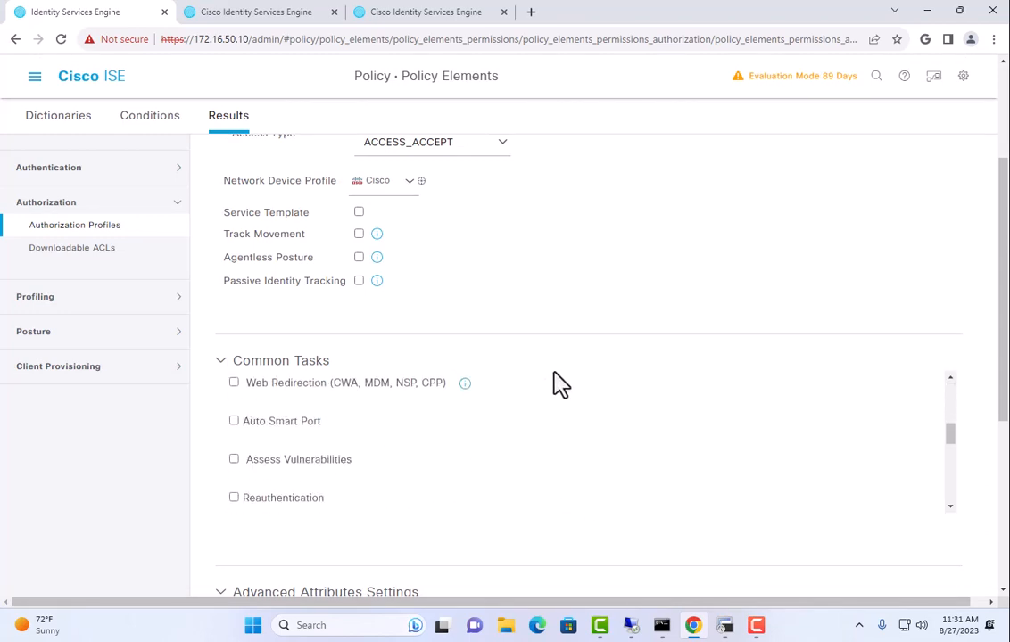
scroll(555, 392, "up", 2)
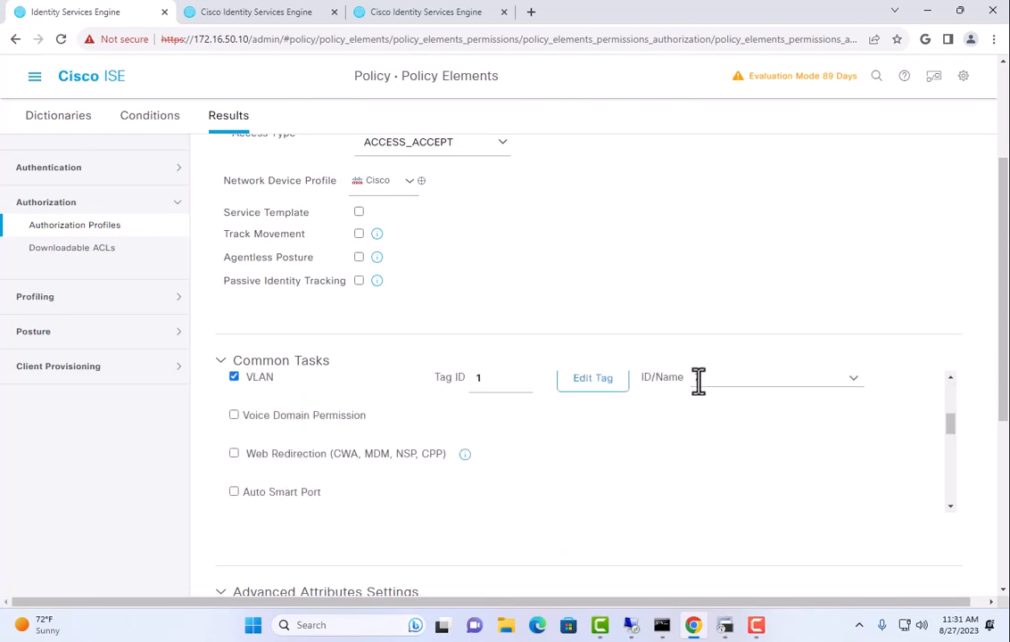
scroll(393, 330, "up", 3)
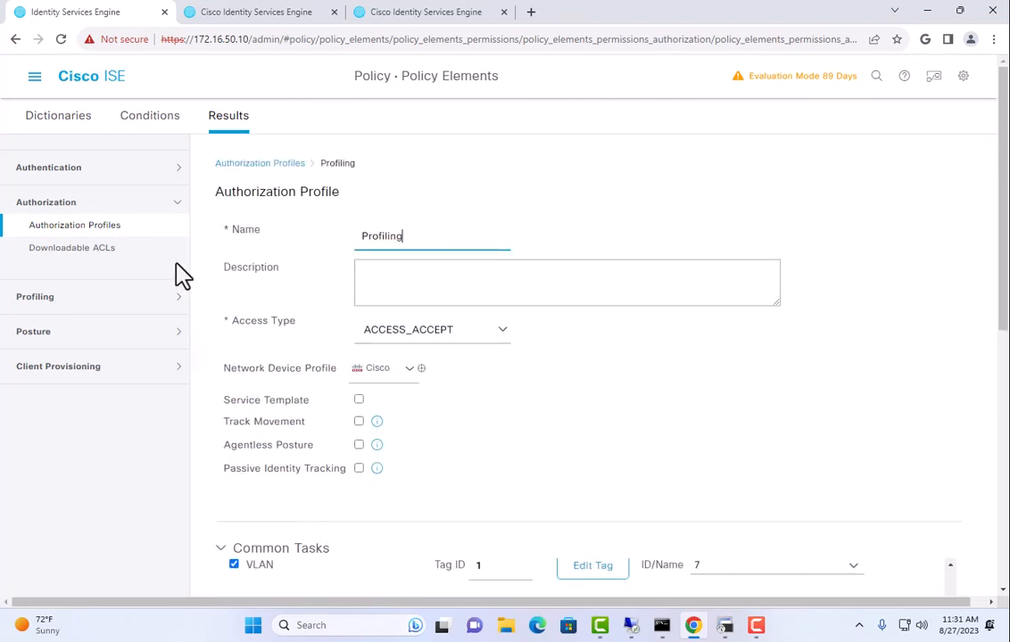
left_click(85, 229)
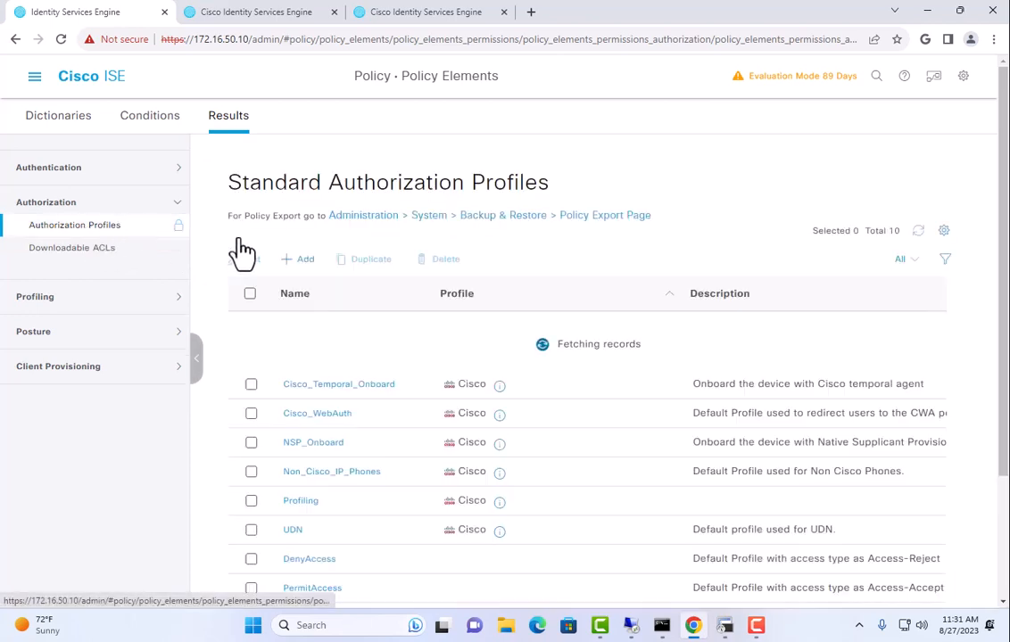
Add a Printers authorization profile with VLAN ID 5 and submit it
left_click(297, 259)
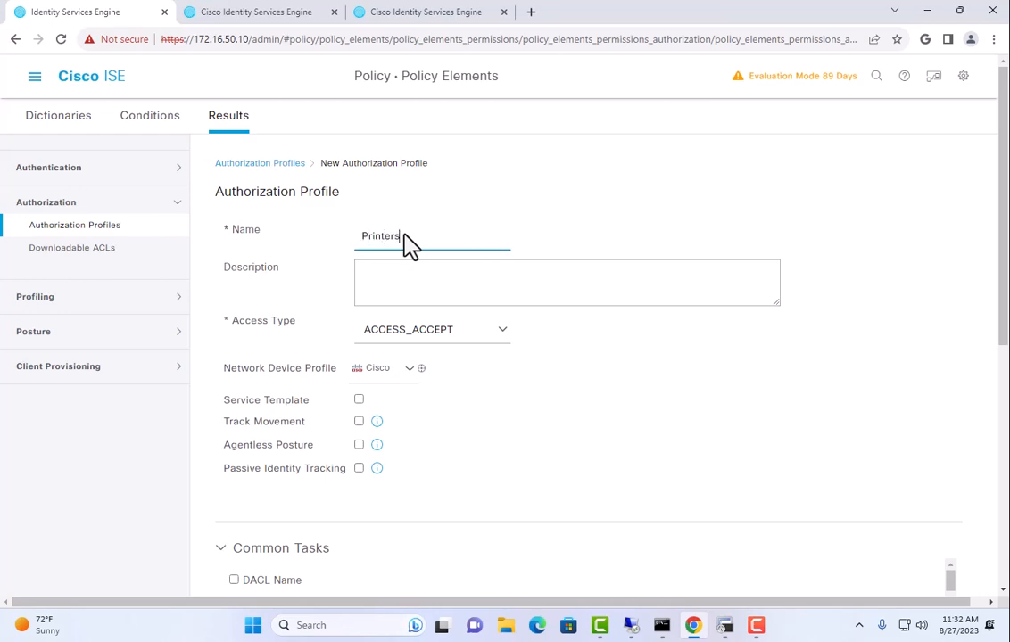
scroll(414, 267, "down", 3)
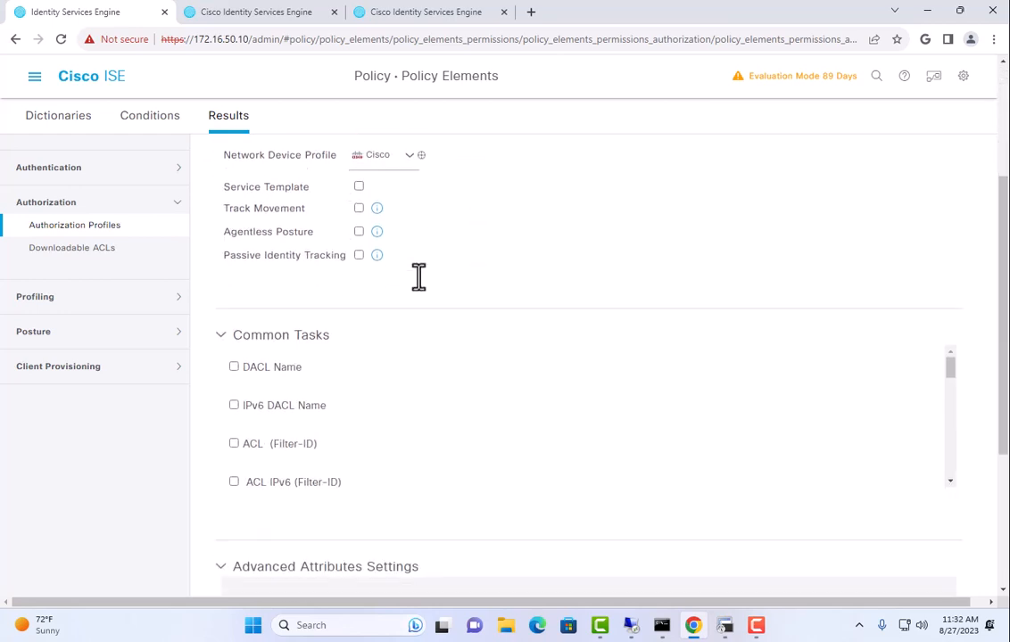
scroll(356, 433, "down", 5)
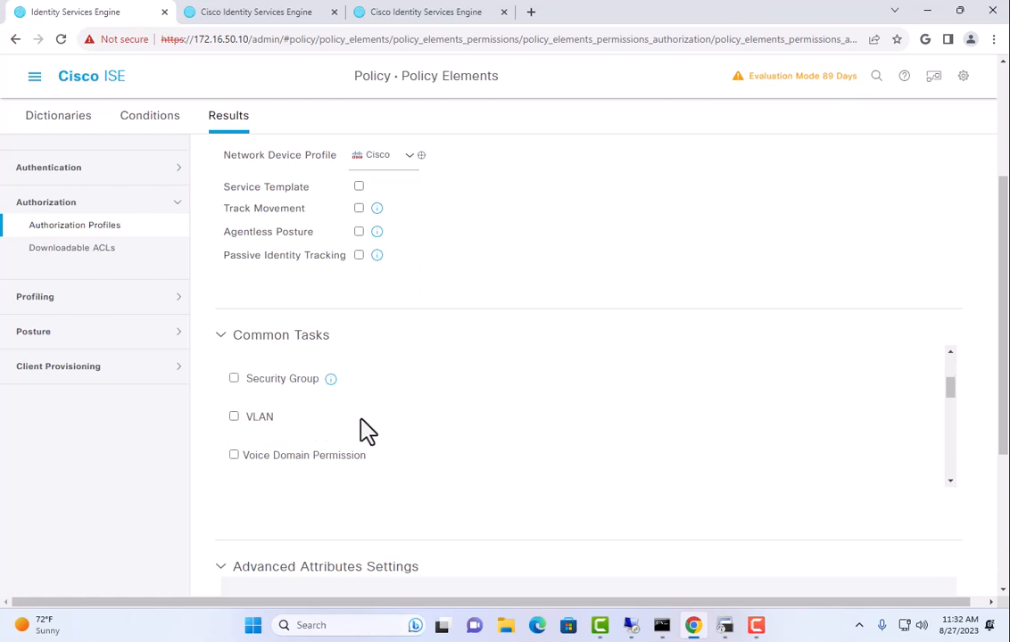
left_click(234, 417)
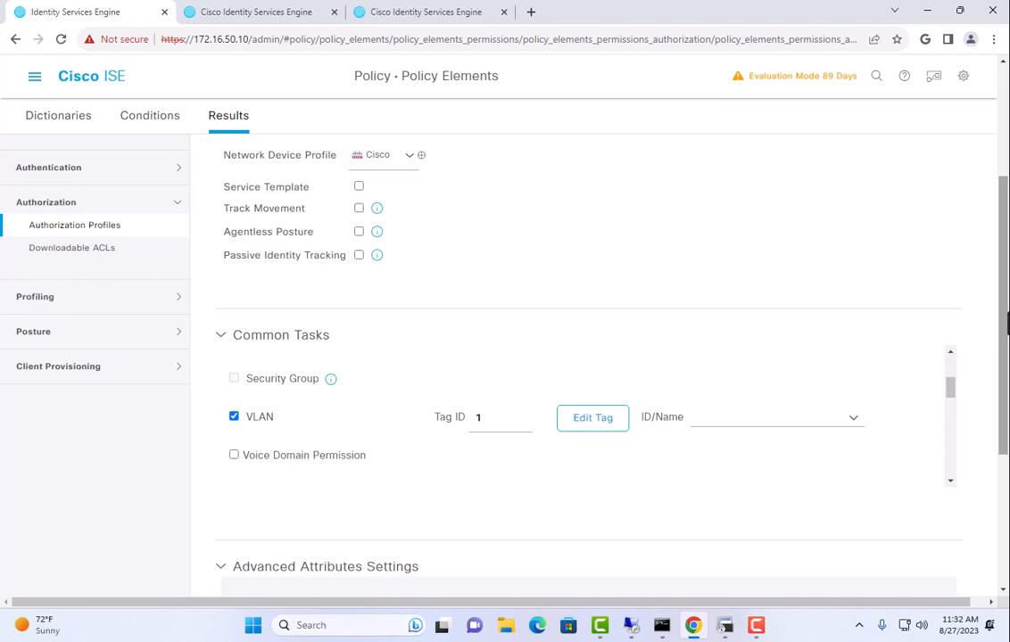
left_click(730, 416)
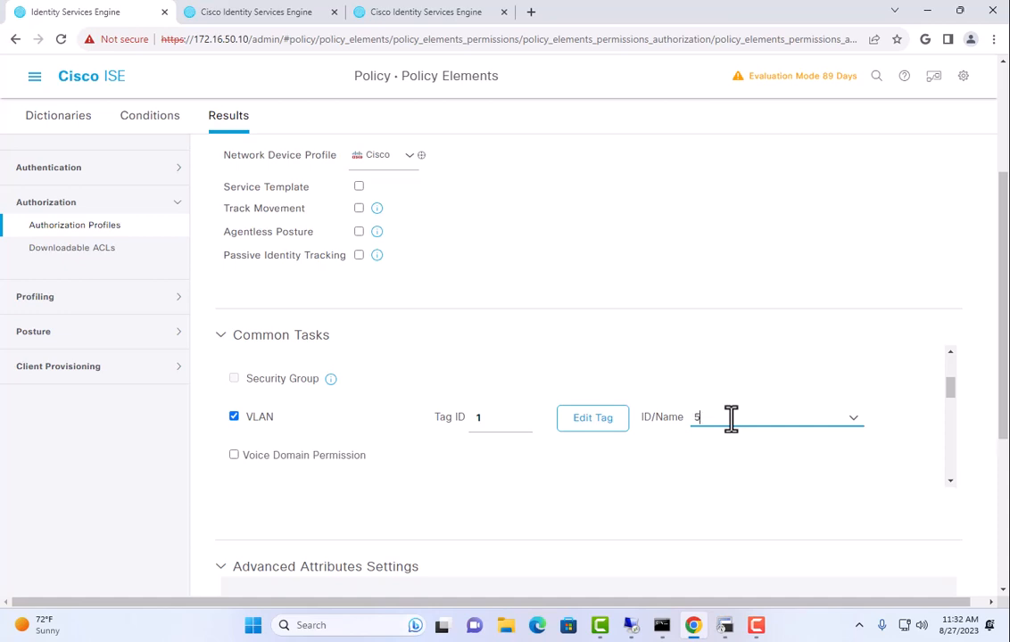
type("5")
scroll(731, 419, "down", 10)
scroll(776, 455, "down", 4)
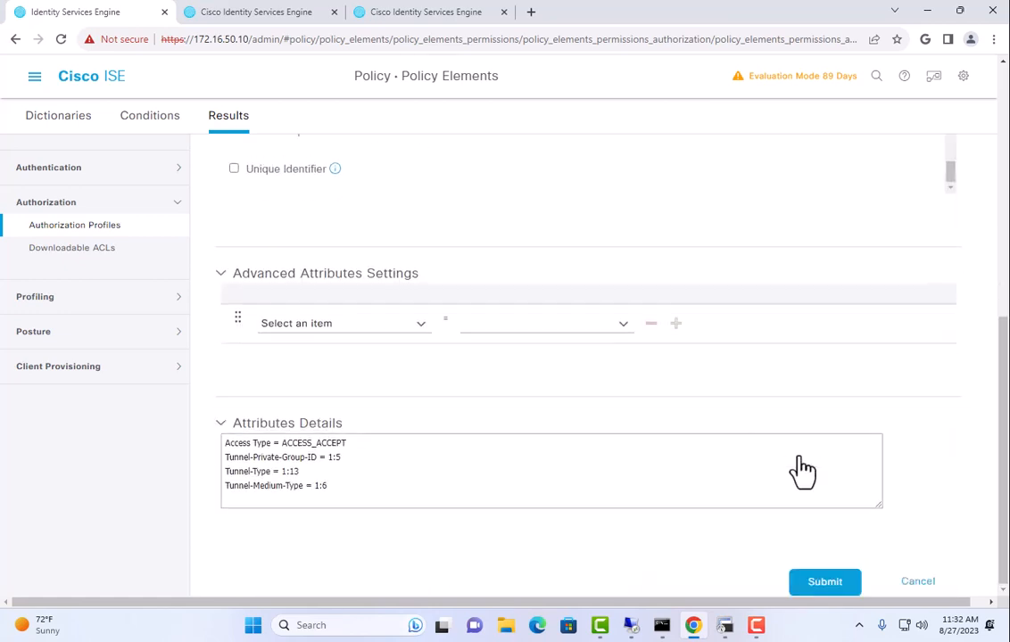
left_click(824, 584)
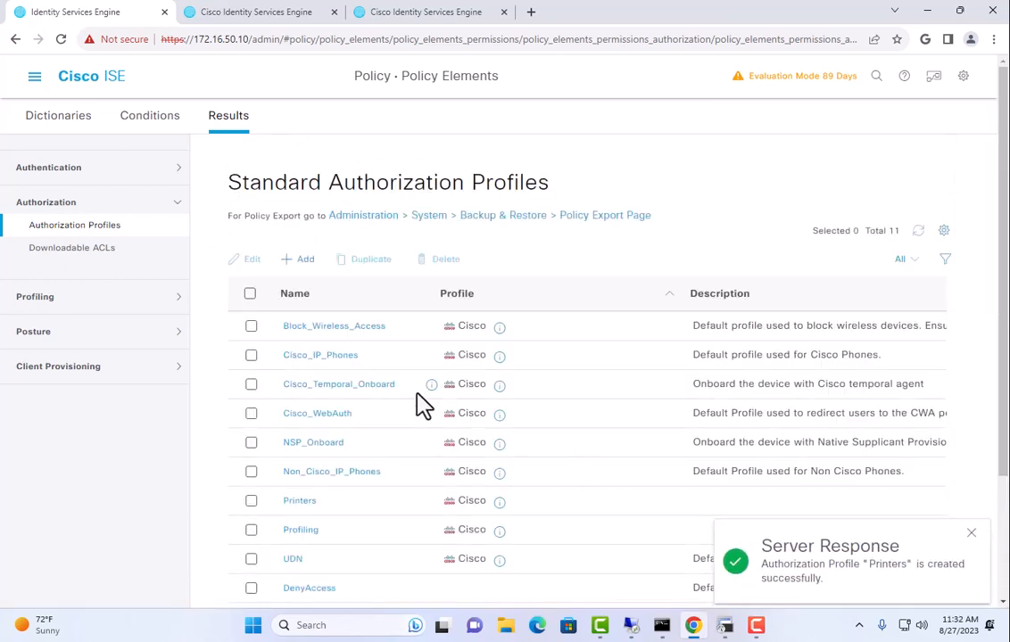
Add a PC-USER authorization profile with VLAN ID 2 and submit it
left_click(300, 260)
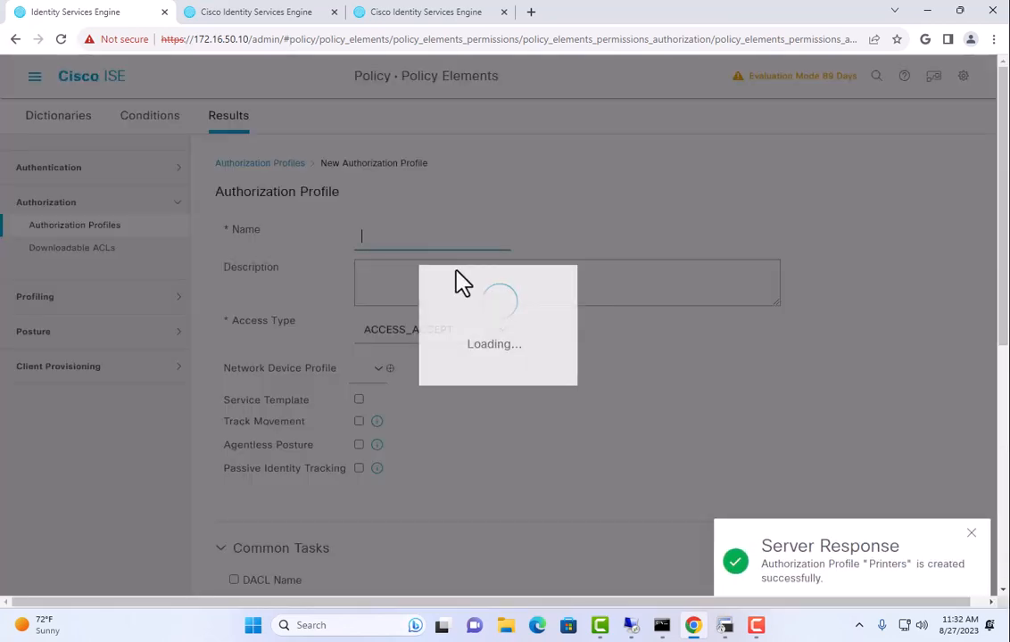
left_click(419, 237)
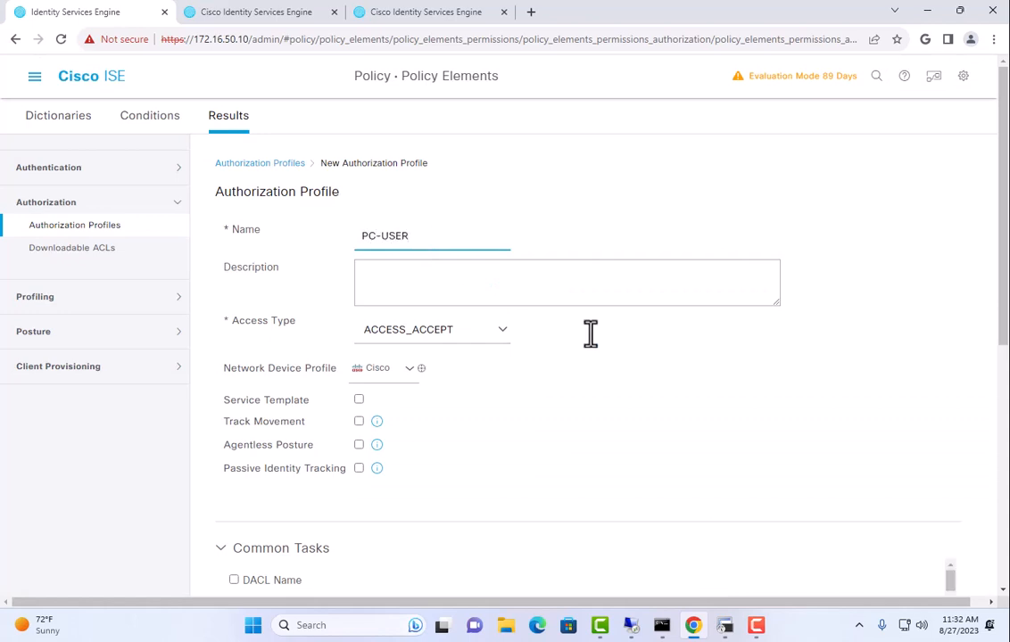
scroll(644, 427, "down", 4)
scroll(507, 293, "down", 3)
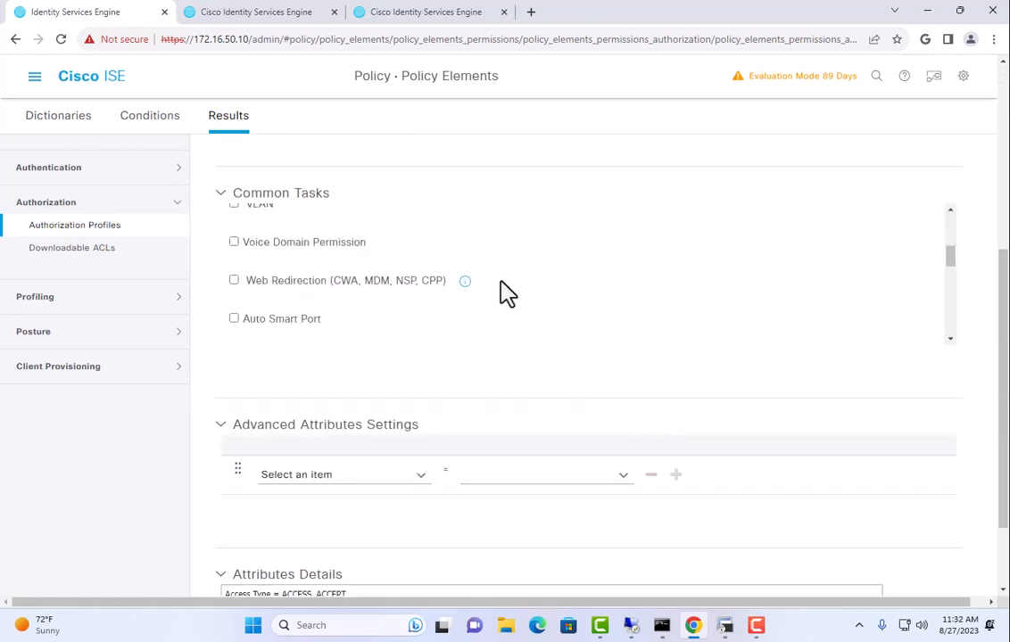
scroll(507, 293, "down", 6)
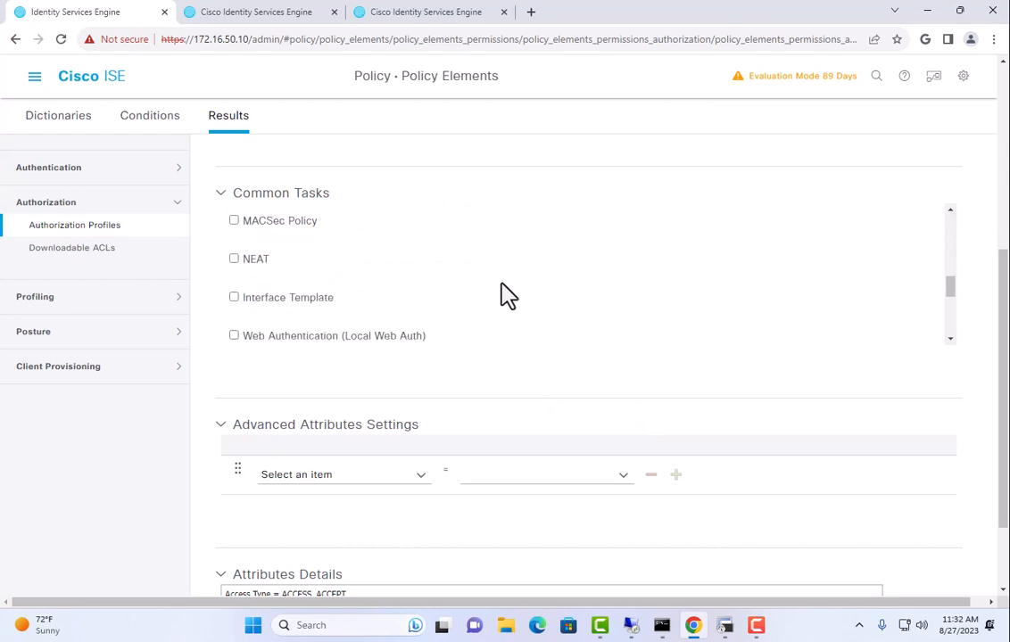
scroll(482, 294, "up", 6)
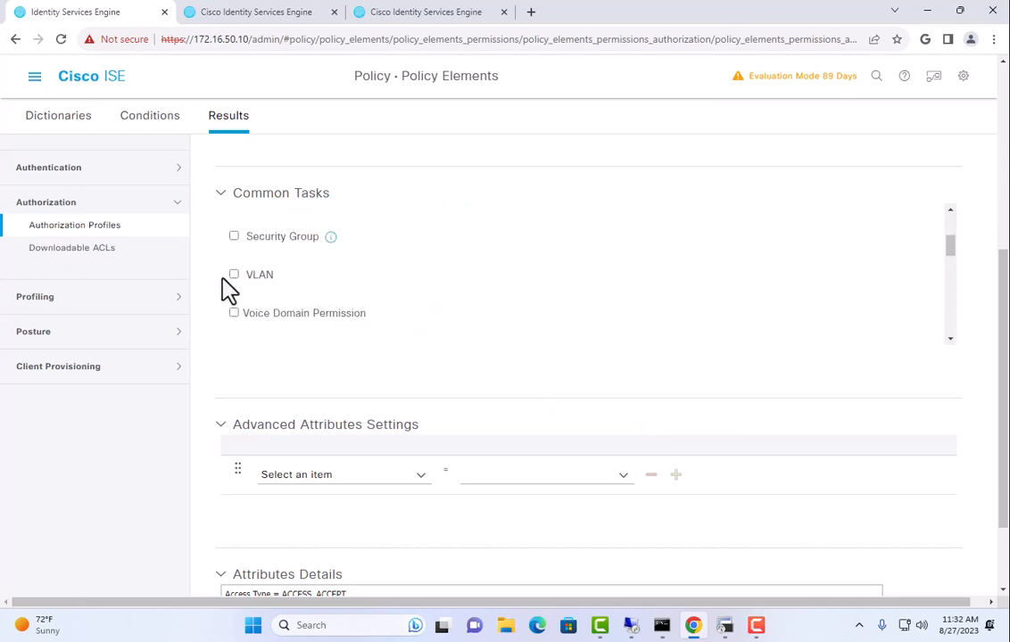
left_click(234, 275)
left_click(758, 277)
type("2")
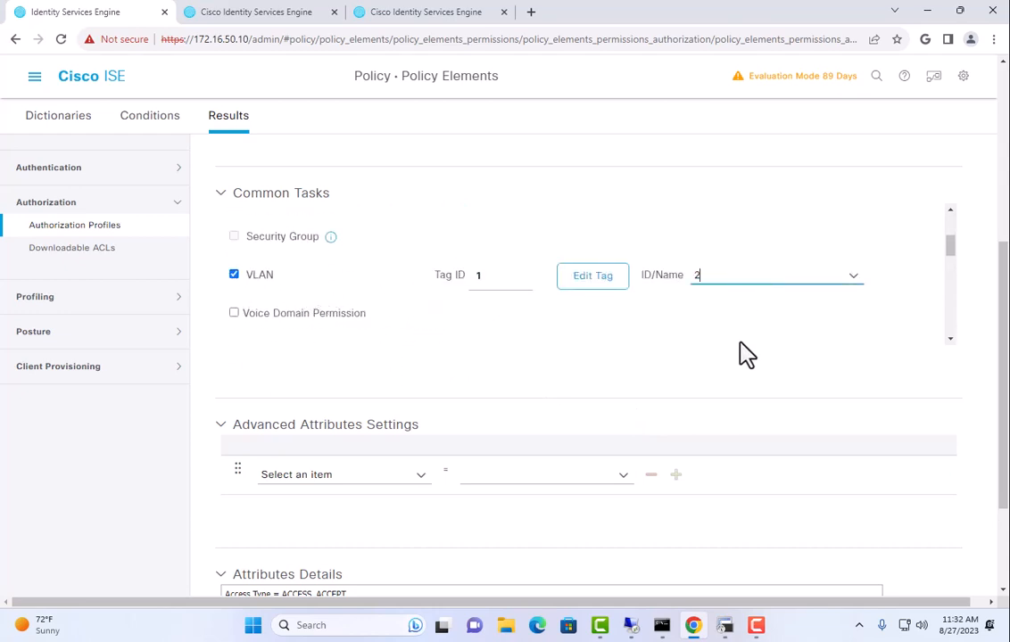
scroll(752, 368, "down", 1)
scroll(752, 369, "down", 2)
left_click(819, 589)
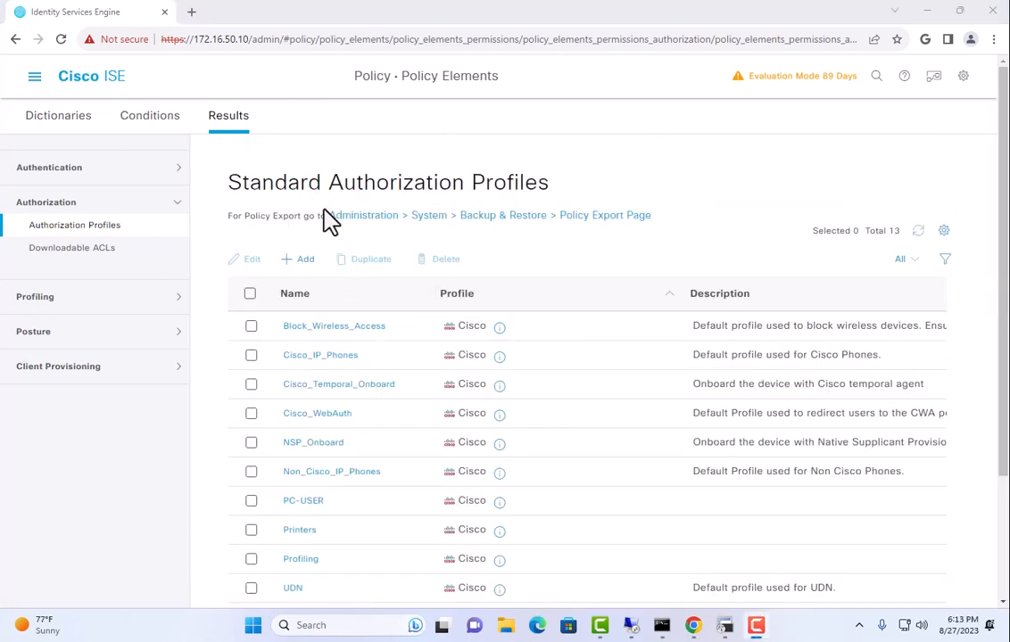
Start a new authorization profile for Phones-Voice and browse its Common Tasks
left_click(294, 262)
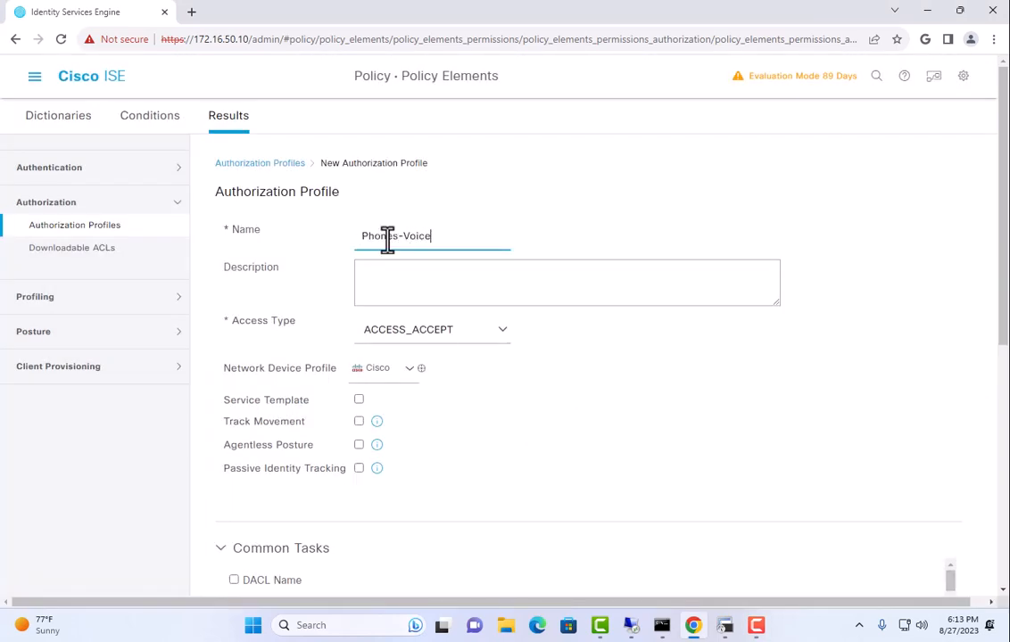
scroll(552, 444, "down", 4)
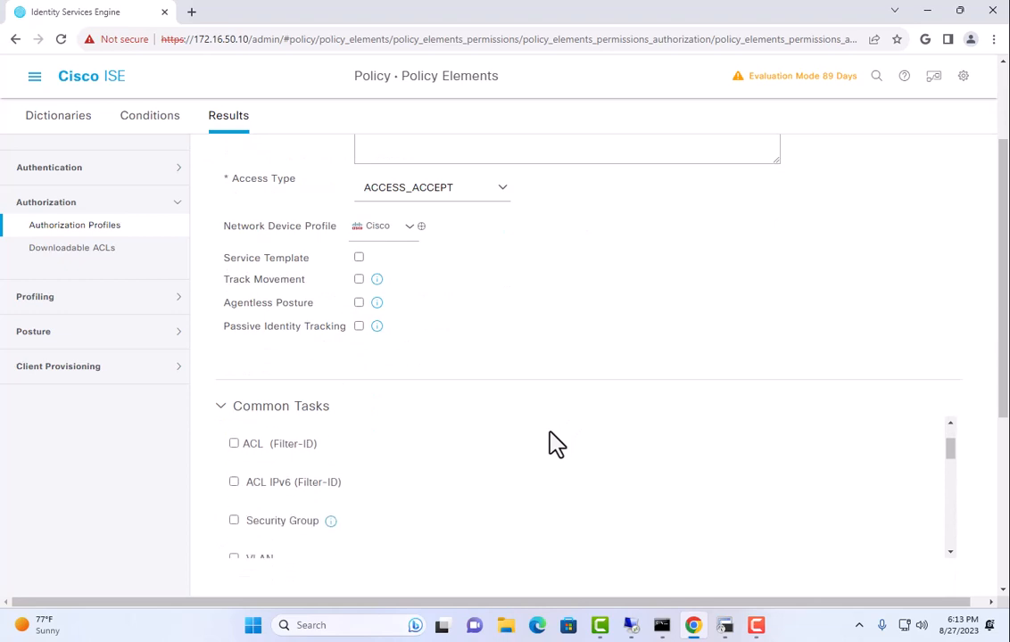
scroll(455, 424, "up", 3)
scroll(534, 484, "down", 3)
scroll(492, 434, "up", 1)
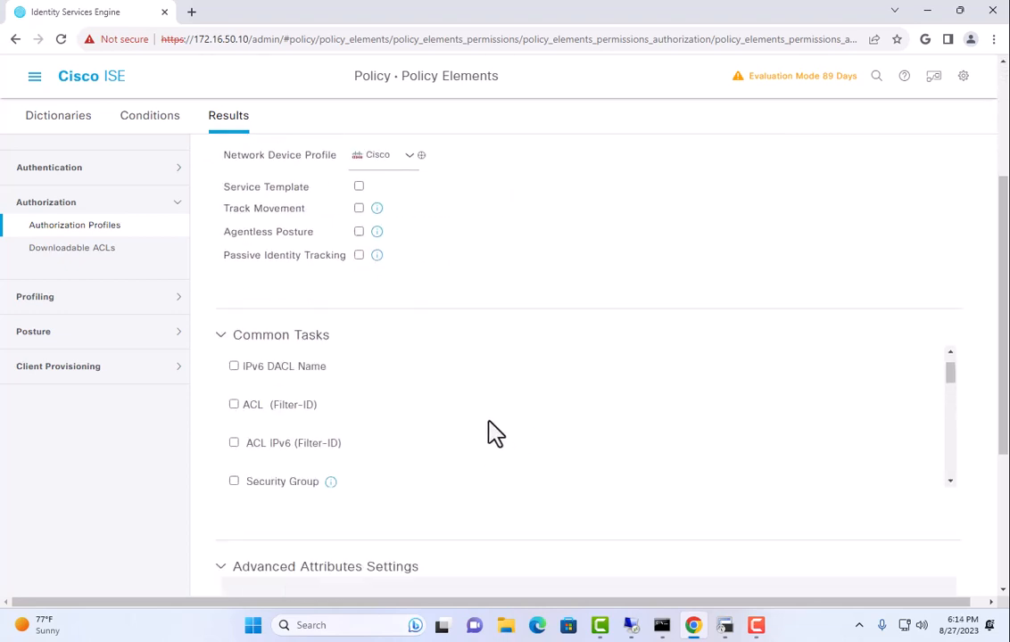
scroll(294, 428, "up", 1)
scroll(317, 420, "down", 2)
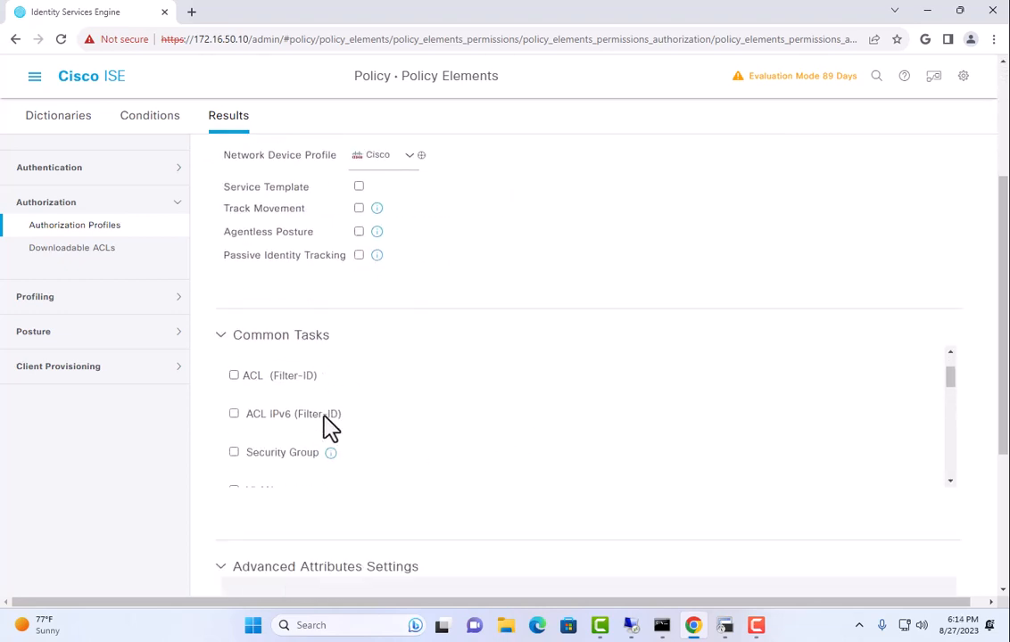
scroll(395, 426, "down", 2)
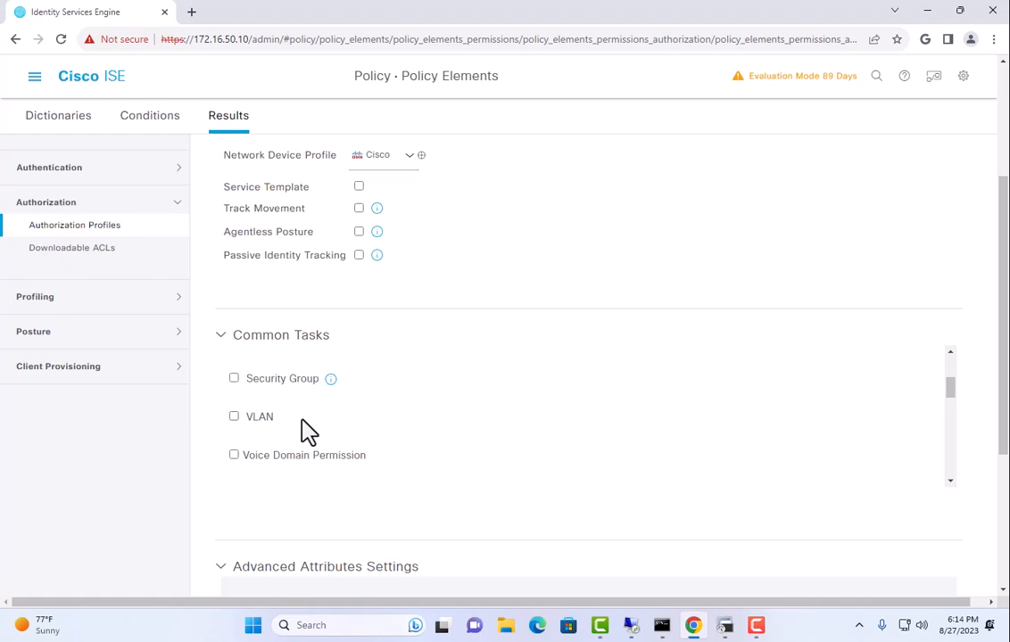
scroll(304, 430, "down", 2)
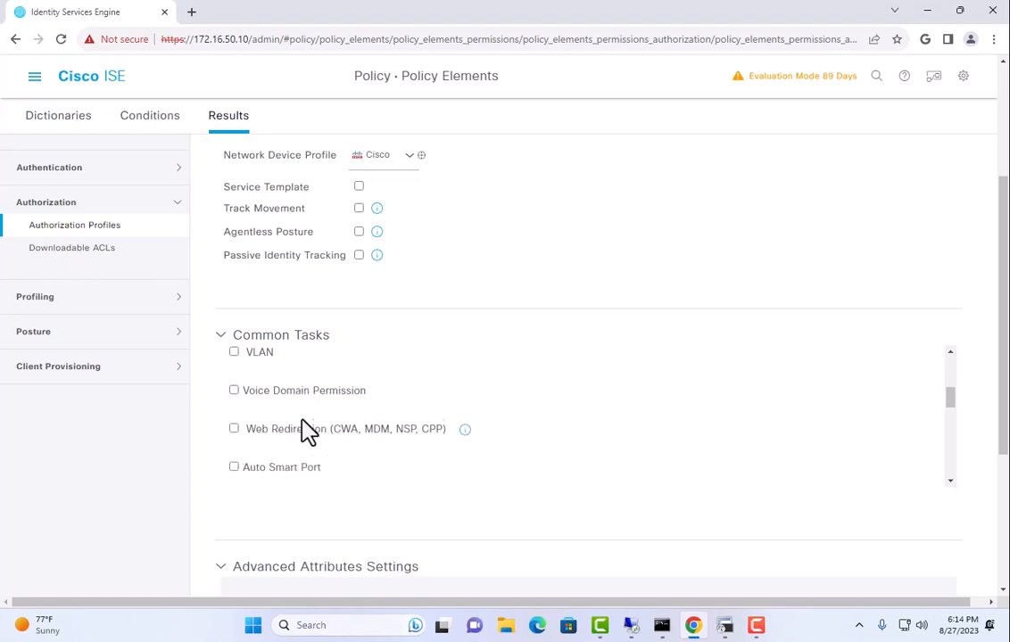
Enable Voice Domain Permission and submit the Phones-Voice profile
left_click(234, 385)
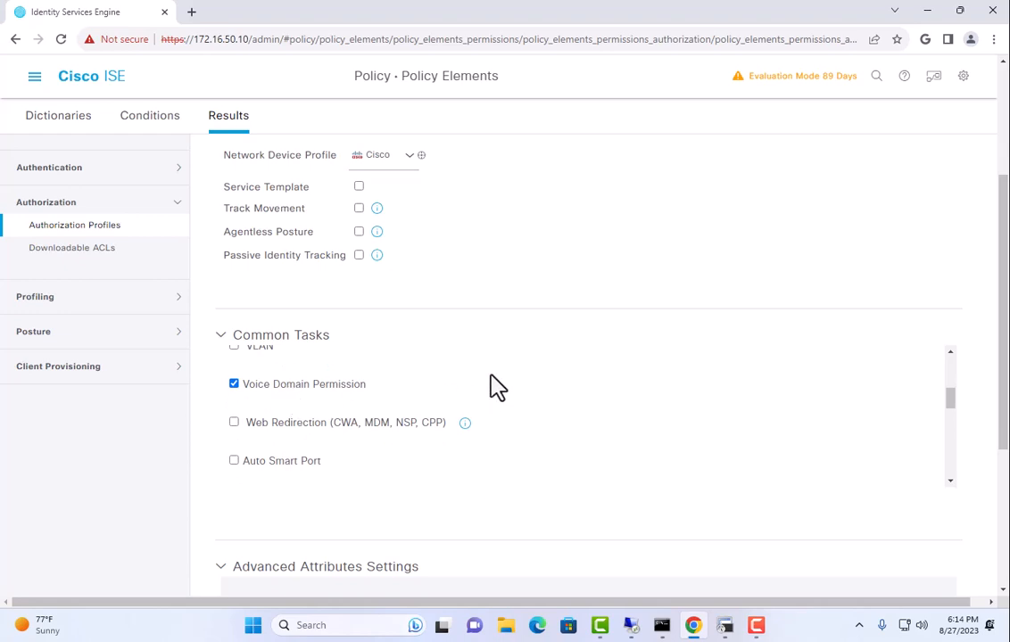
scroll(571, 259, "down", 5)
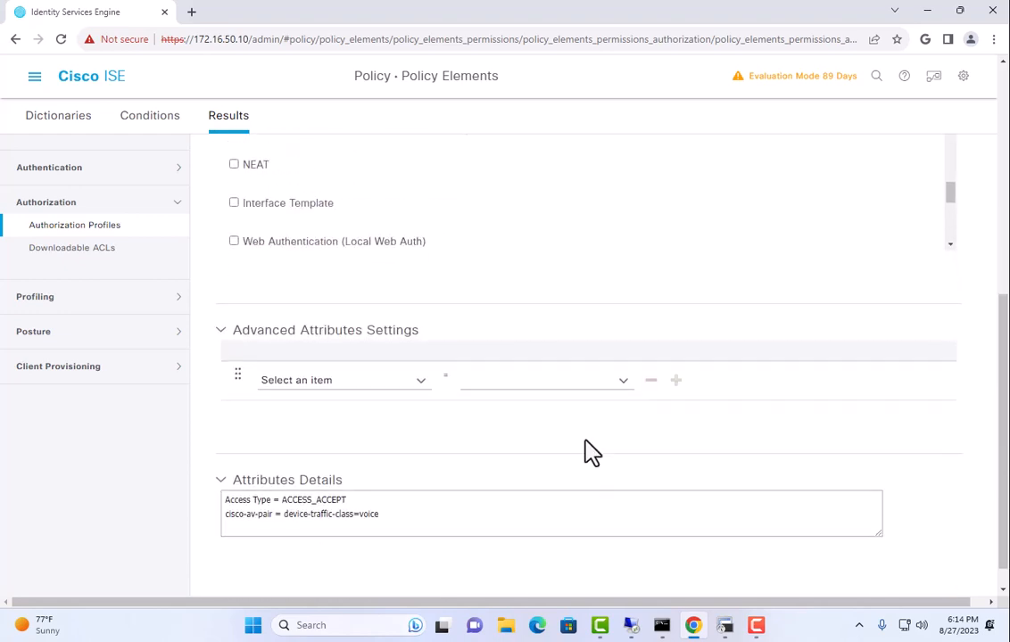
scroll(624, 500, "down", 2)
left_click(795, 589)
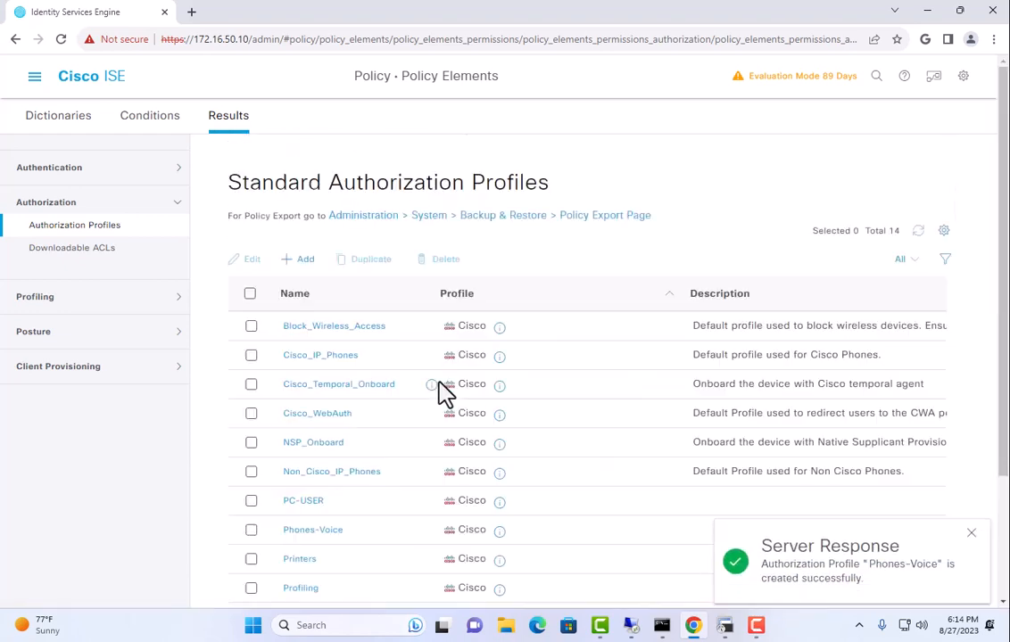
left_click_drag(437, 385, 441, 355)
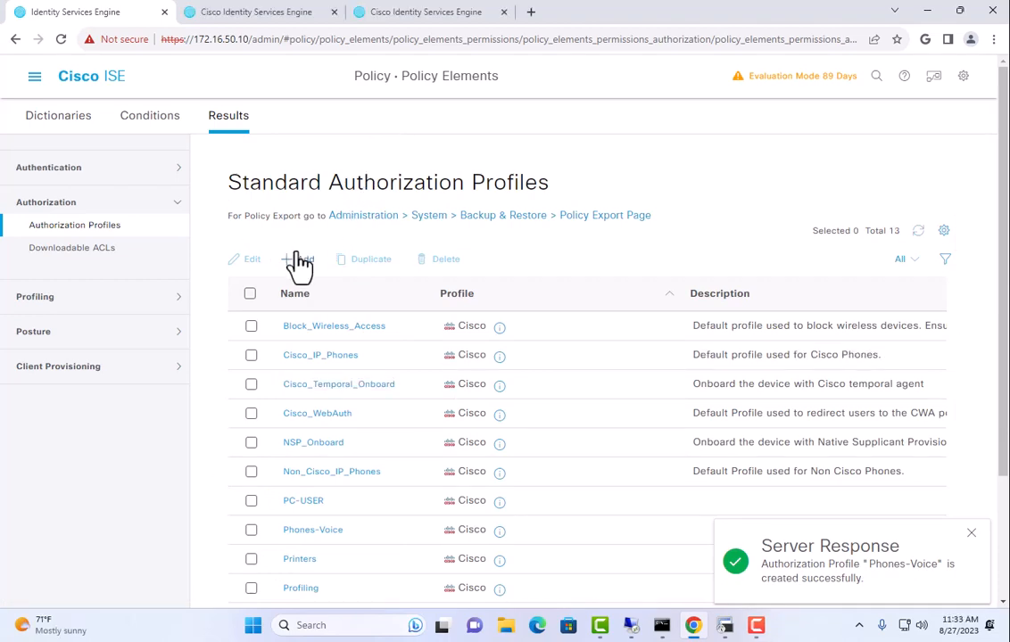
Add a WirelessAPs authorization profile with VLAN ID 4 and submit it
left_click(300, 259)
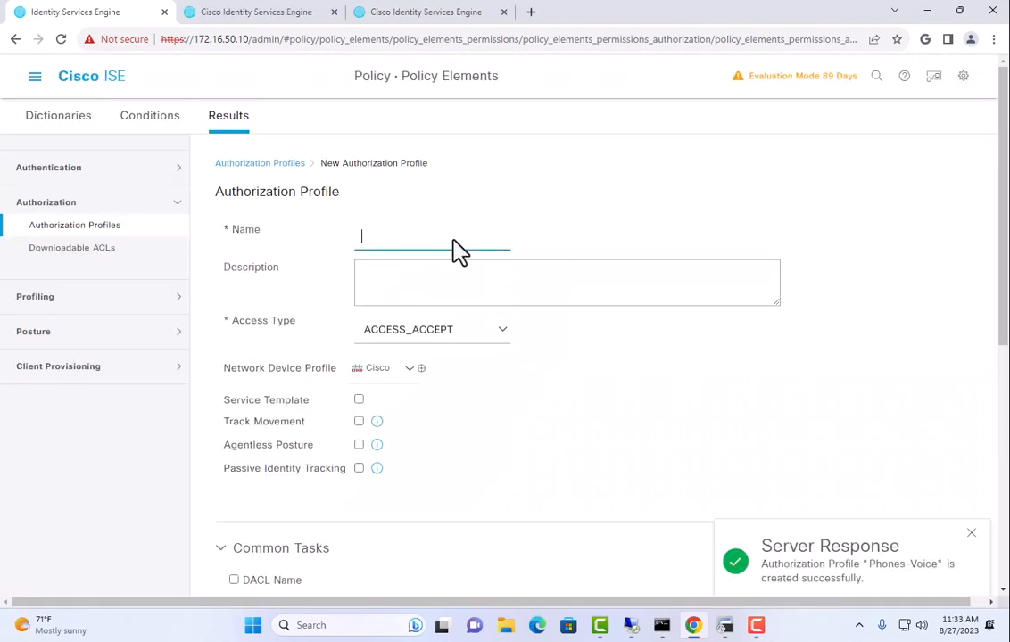
type("WirelessAPs")
scroll(570, 450, "down", 6)
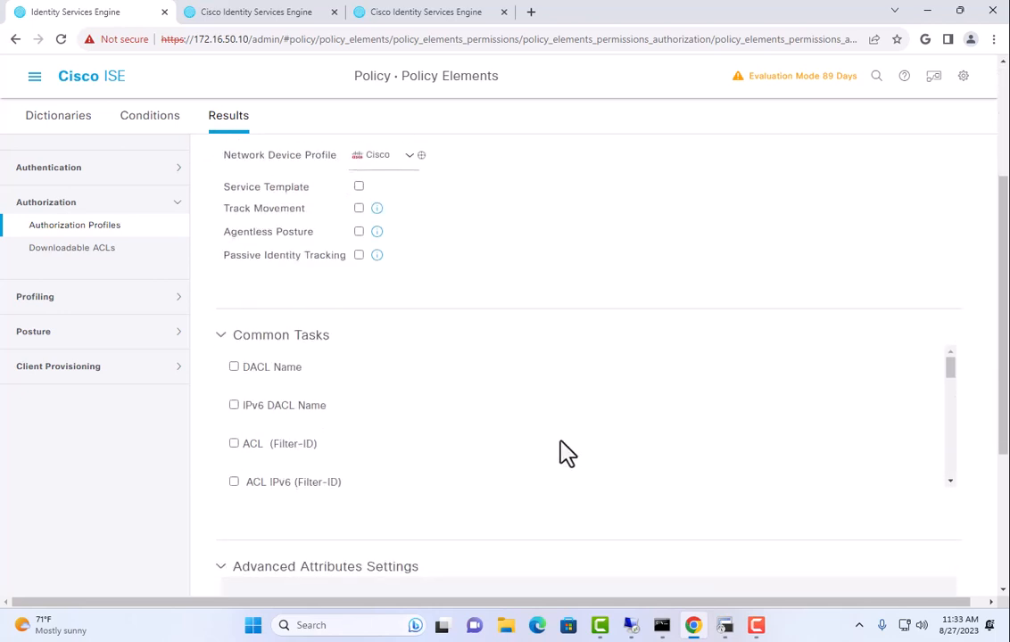
left_click(260, 418)
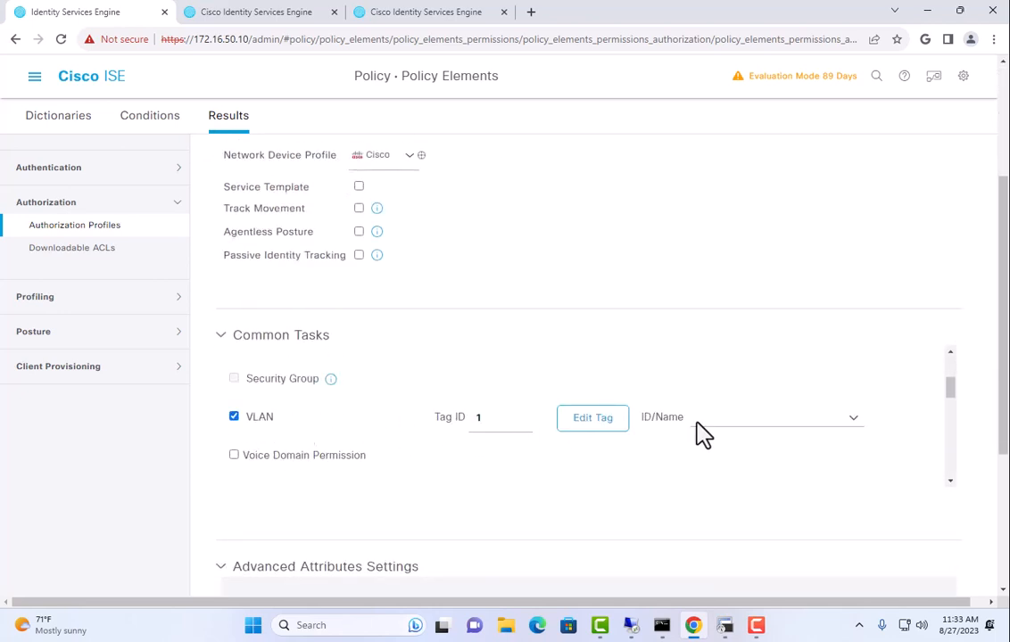
left_click(722, 417)
type("4")
scroll(725, 479, "down", 8)
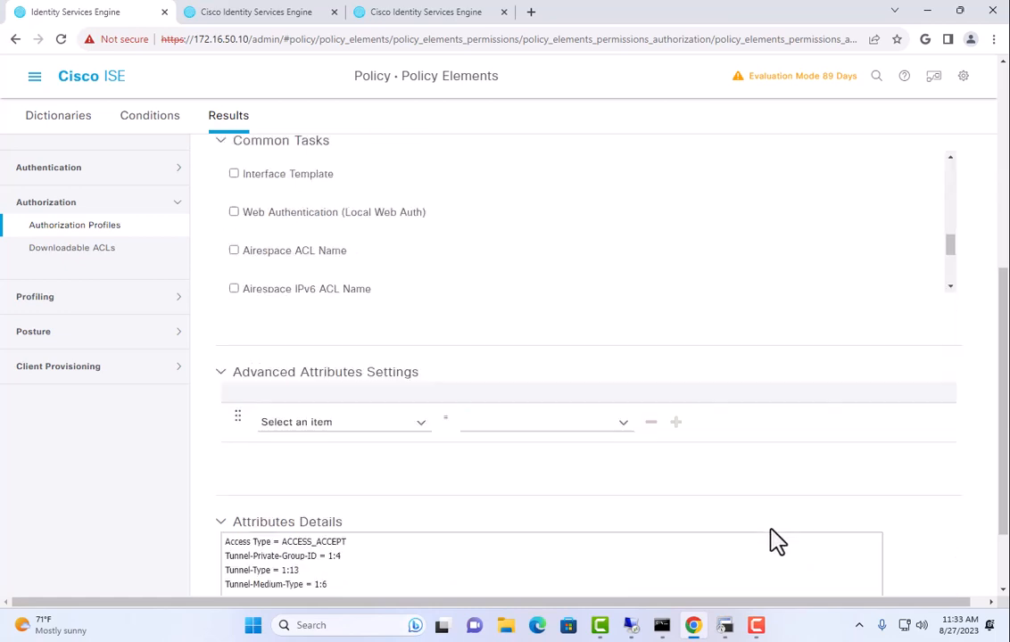
left_click(824, 589)
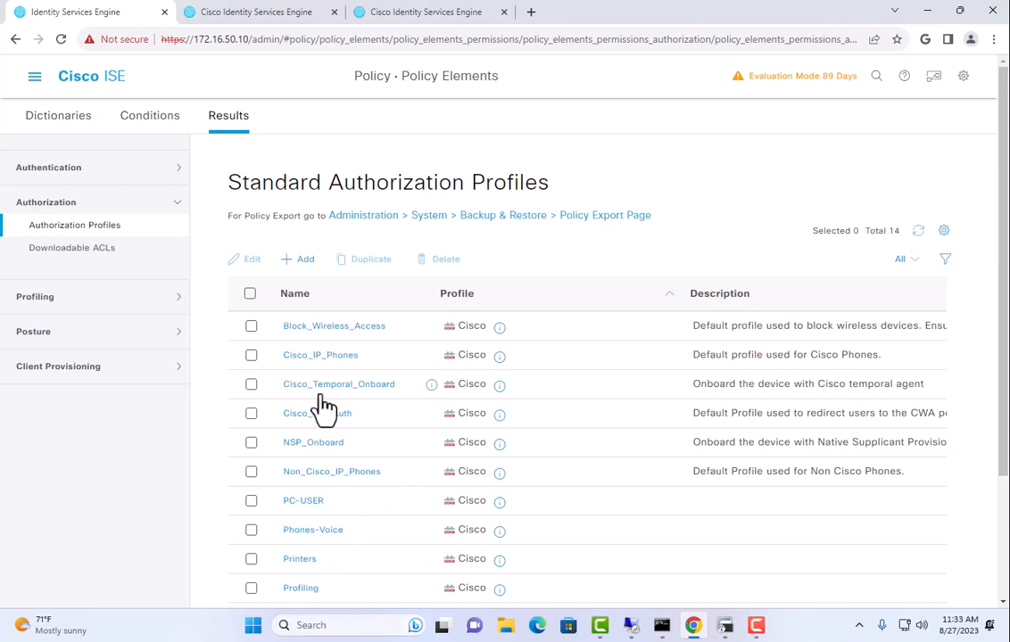
Open the Wired policy set and expand its Authorization Policy rules
left_click(34, 78)
left_click(295, 179)
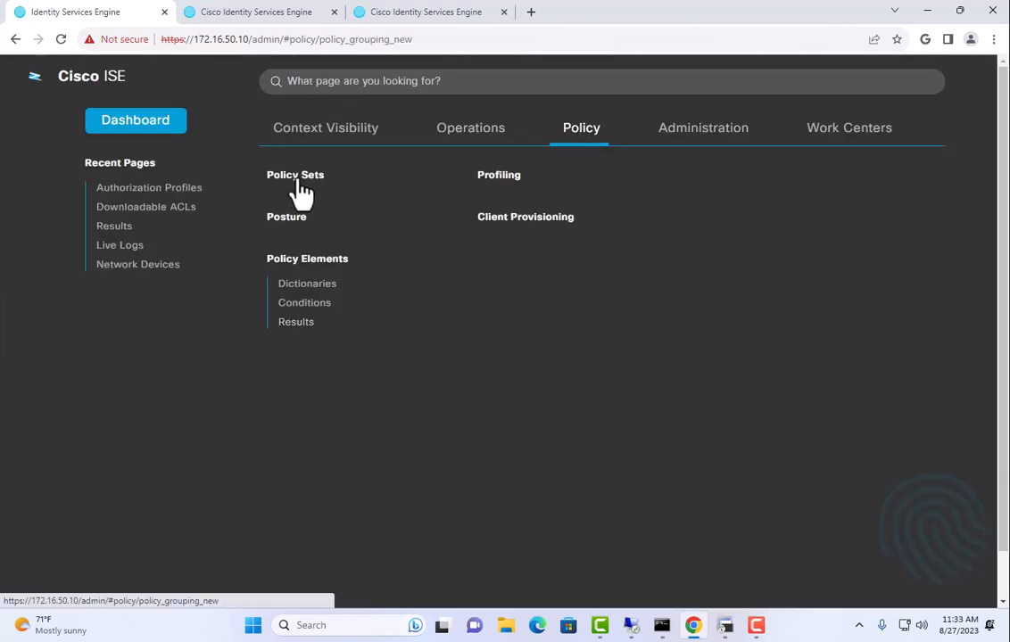
left_click(940, 264)
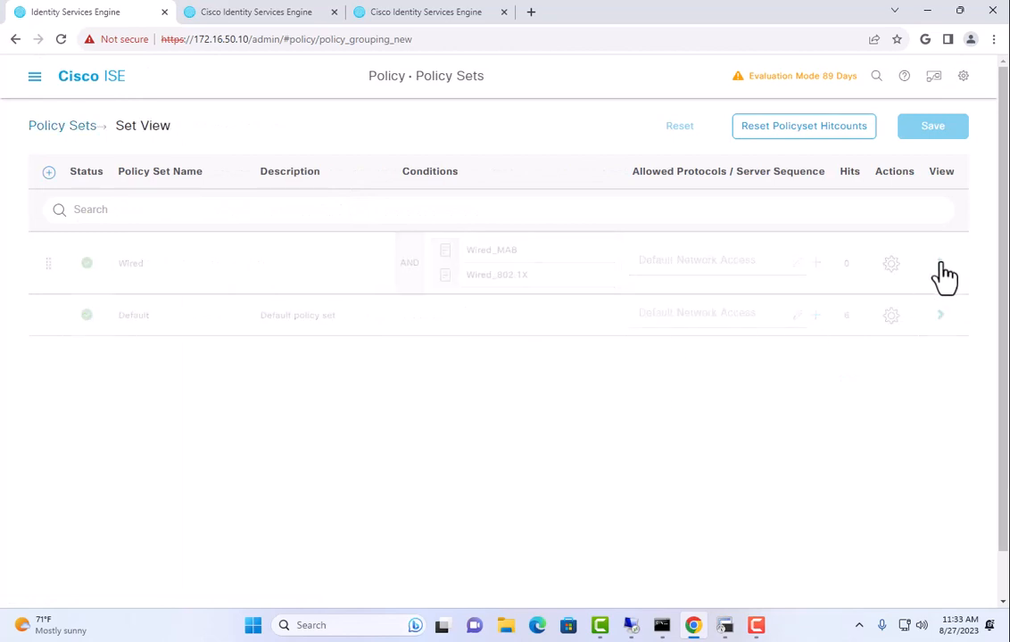
left_click(124, 429)
scroll(406, 416, "down", 3)
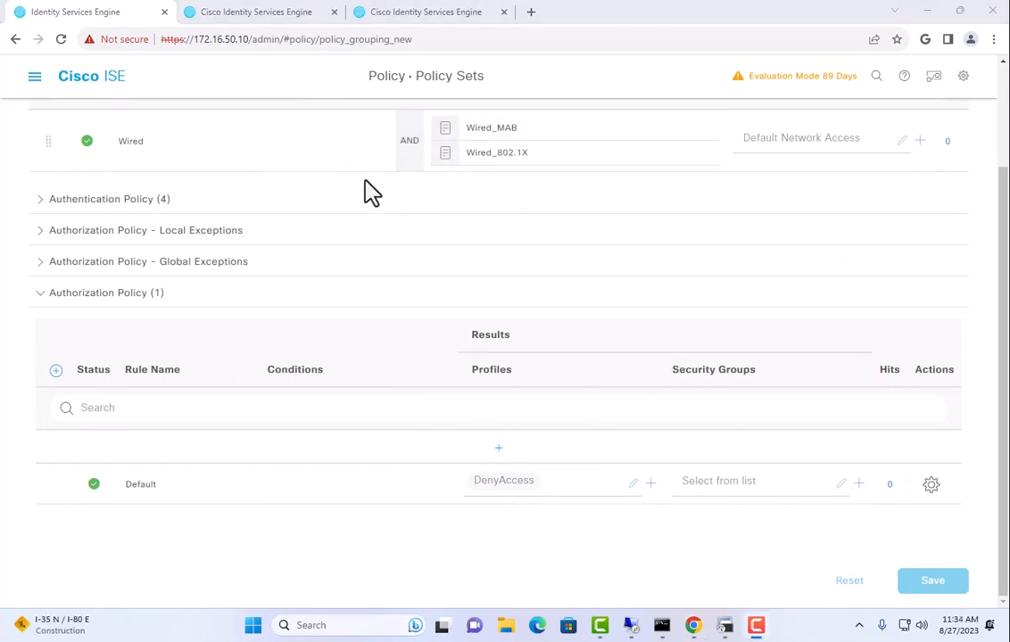
Insert a new rule above Default and name it Profiling
left_click(923, 490)
left_click(883, 521)
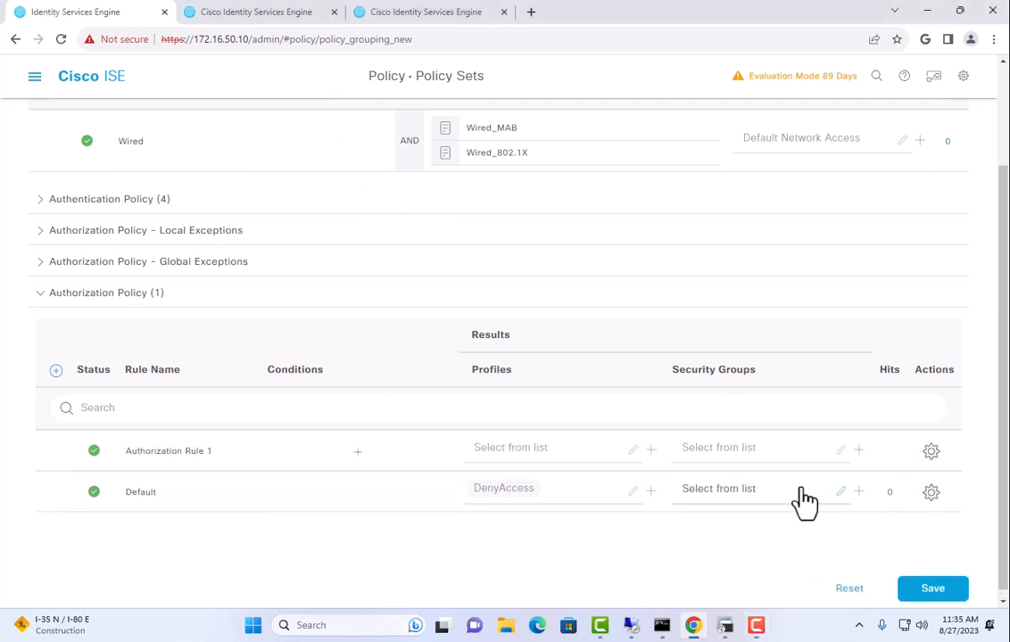
triple_click(222, 450)
type("Pro")
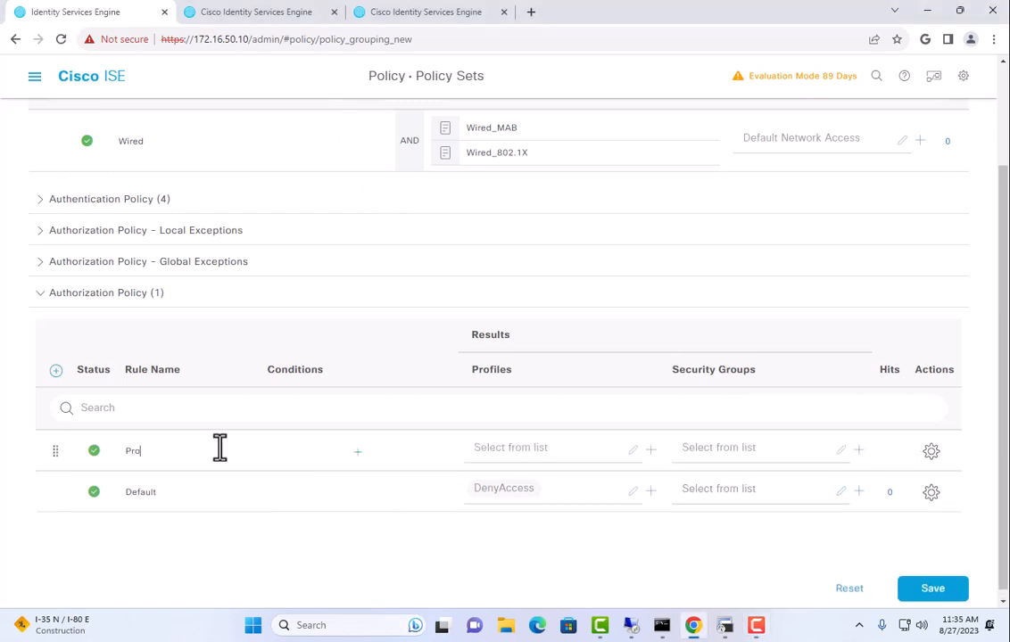
type("filing")
Set the Profiling rule's condition to Wired_MAB
left_click(356, 451)
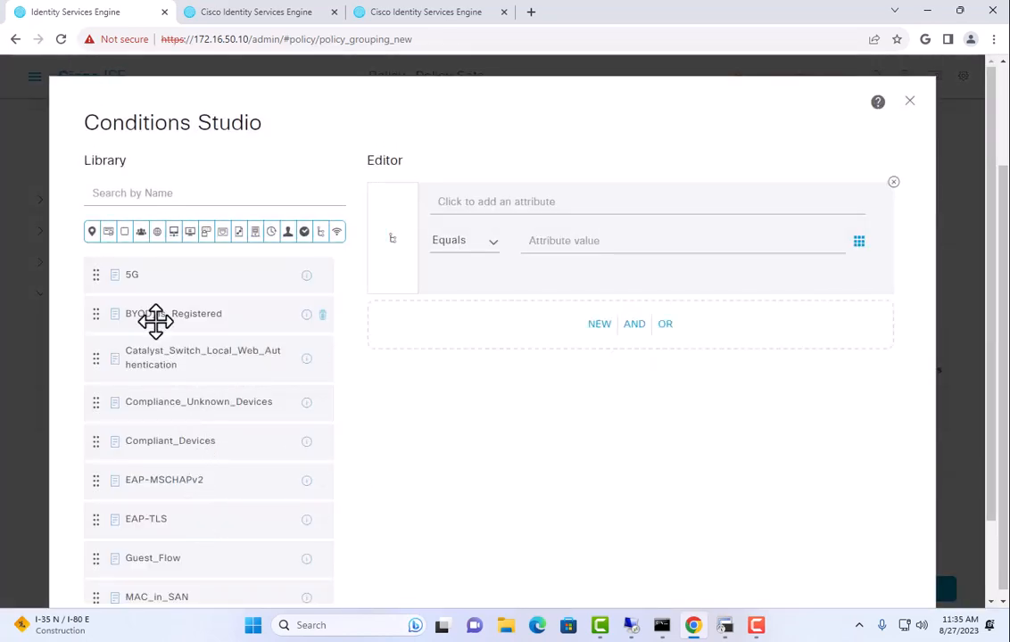
scroll(194, 408, "down", 3)
scroll(199, 426, "down", 5)
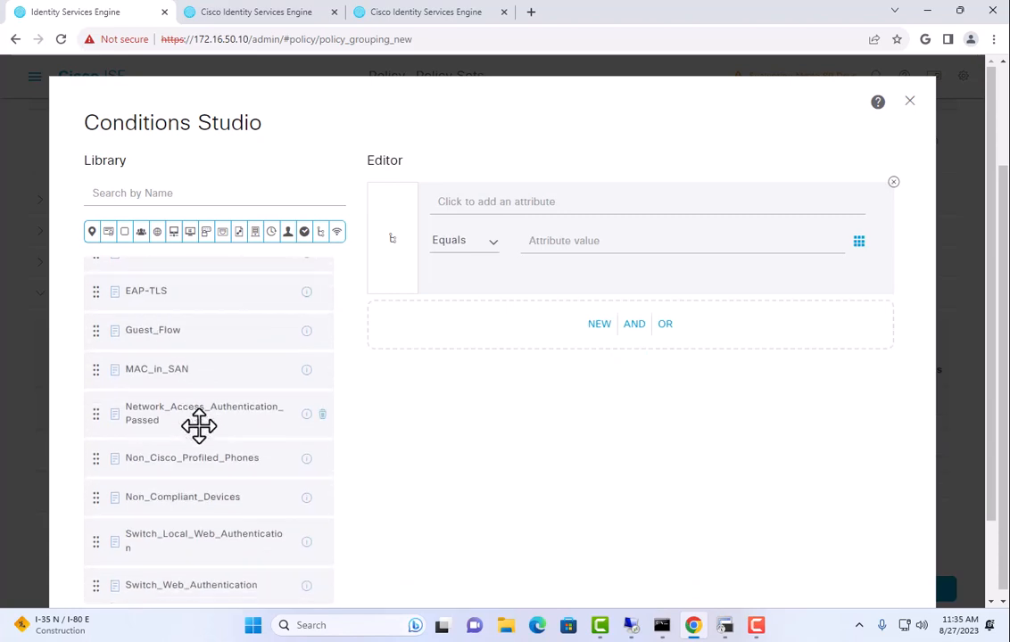
left_click_drag(182, 463, 535, 330)
scroll(803, 526, "down", 1)
left_click(853, 528)
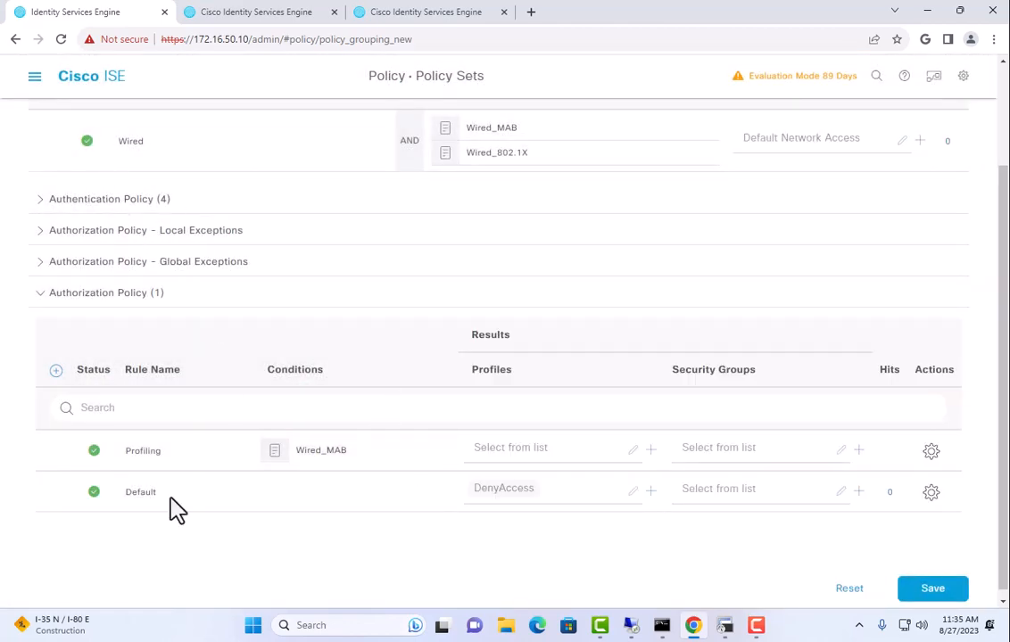
Assign the Profiling authorization profile to the rule and save the Wired policy set
left_click(521, 448)
scroll(562, 553, "down", 5)
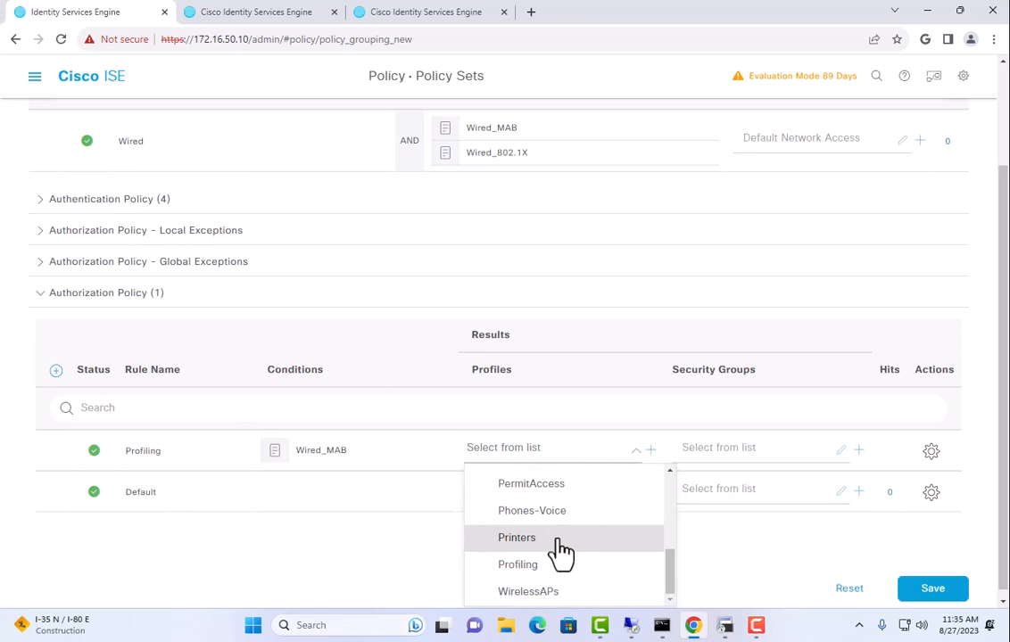
left_click(555, 566)
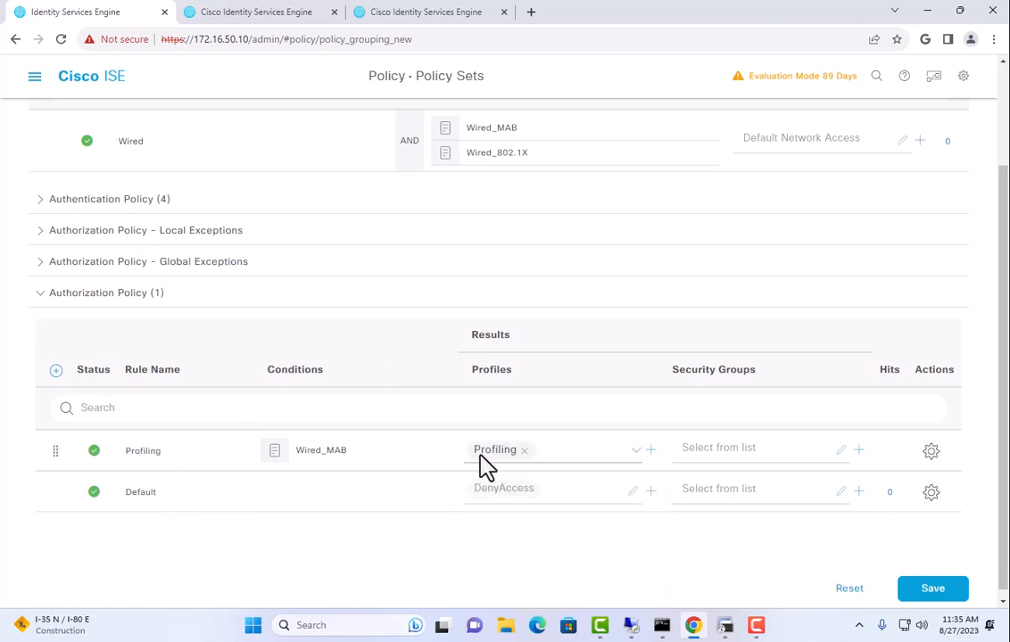
left_click(951, 596)
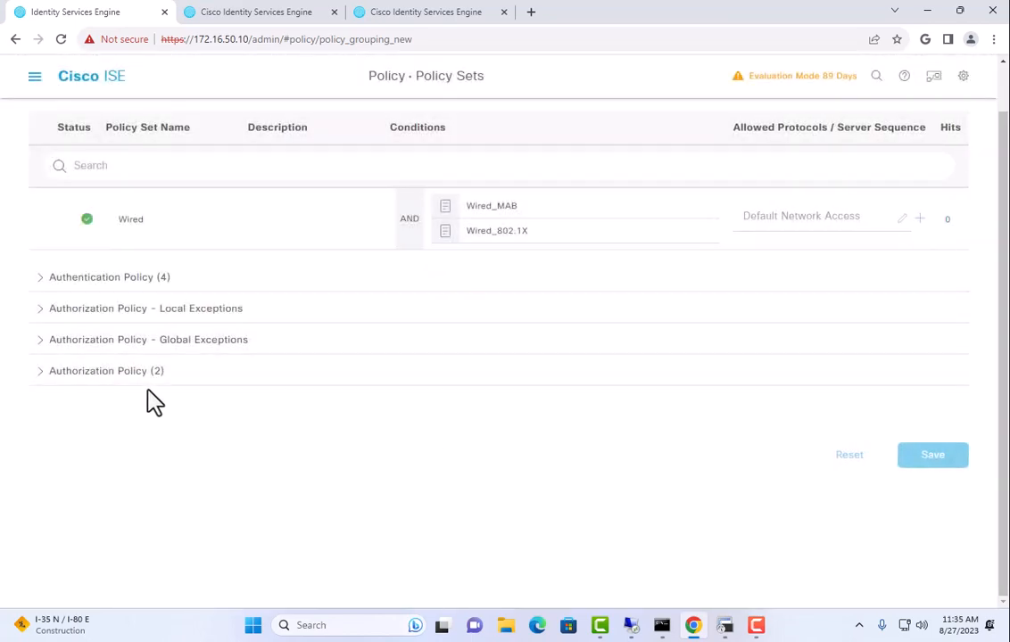
left_click(125, 378)
scroll(633, 437, "down", 1)
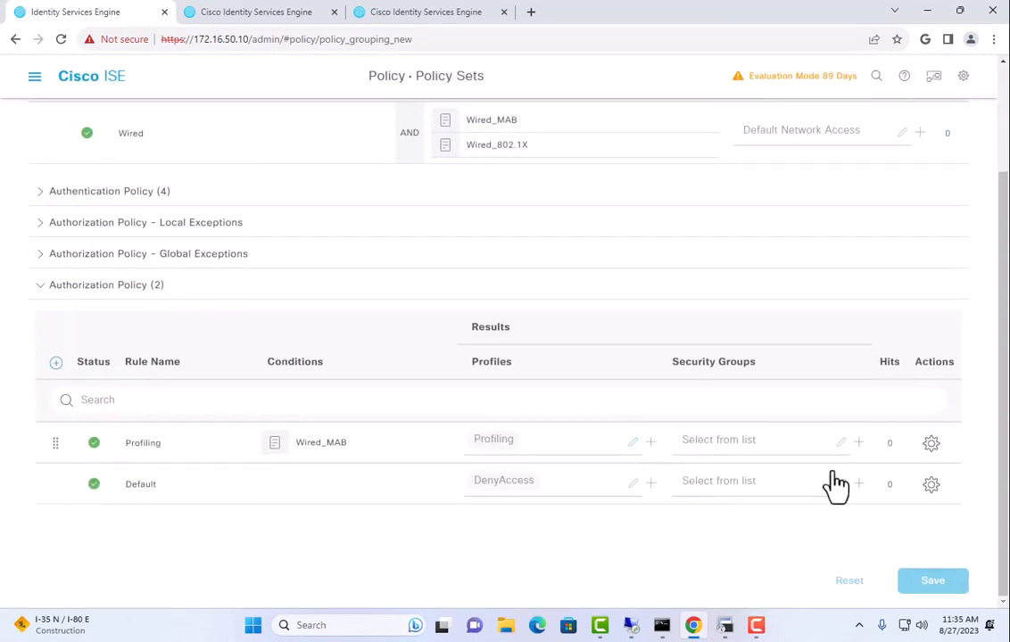
Insert a new rule above Profiling and name it Printers
left_click(930, 445)
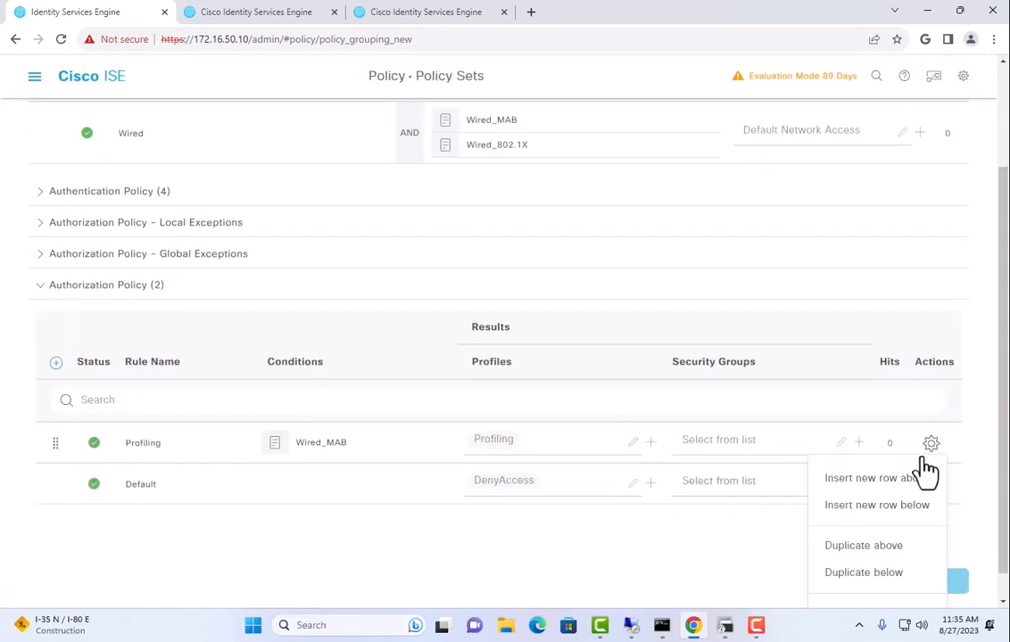
left_click(881, 481)
triple_click(190, 443)
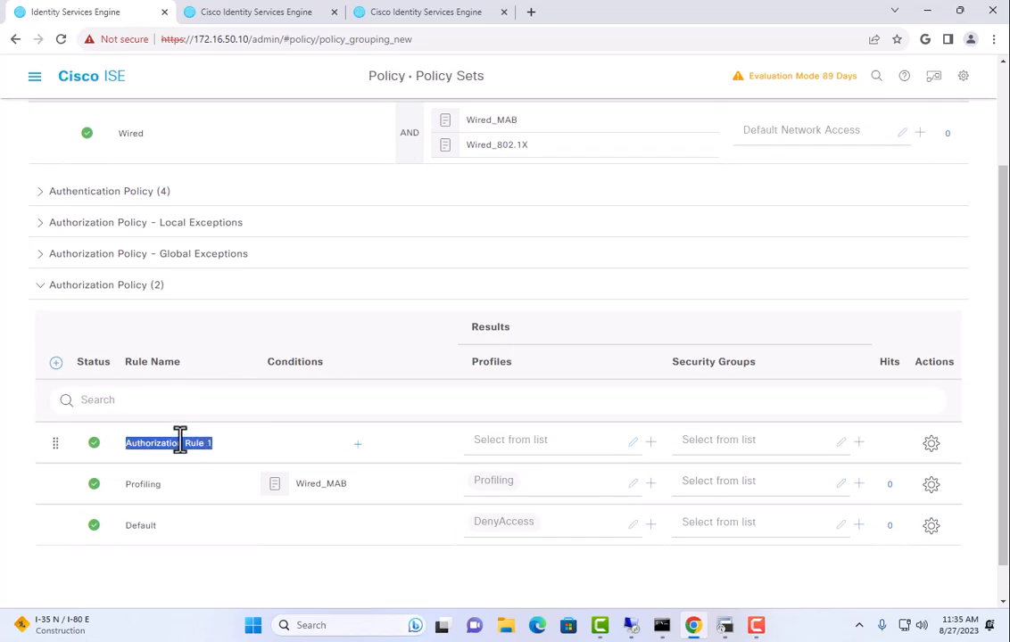
type("Printers")
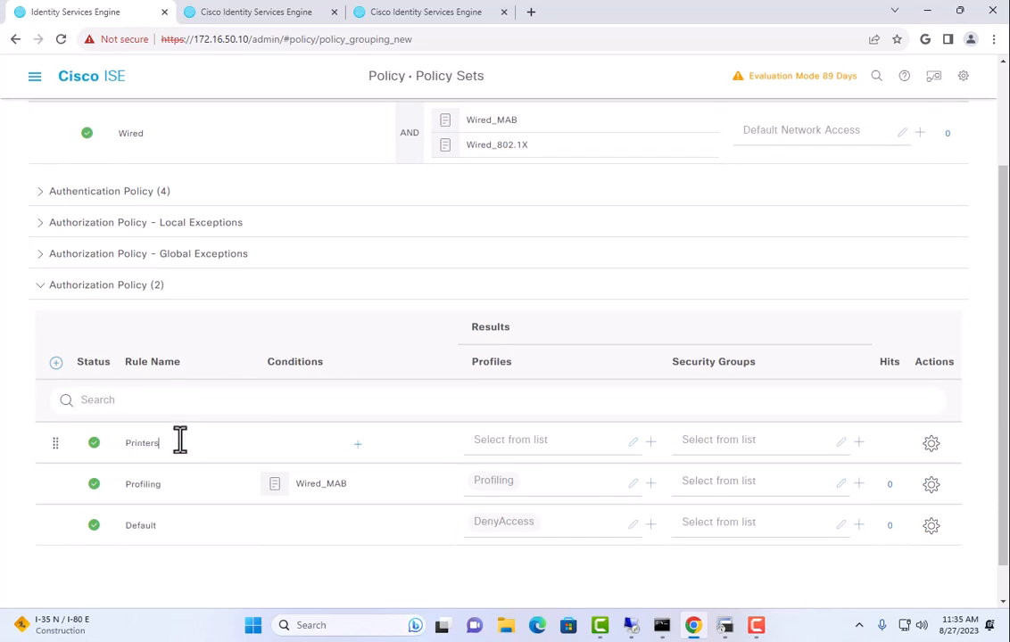
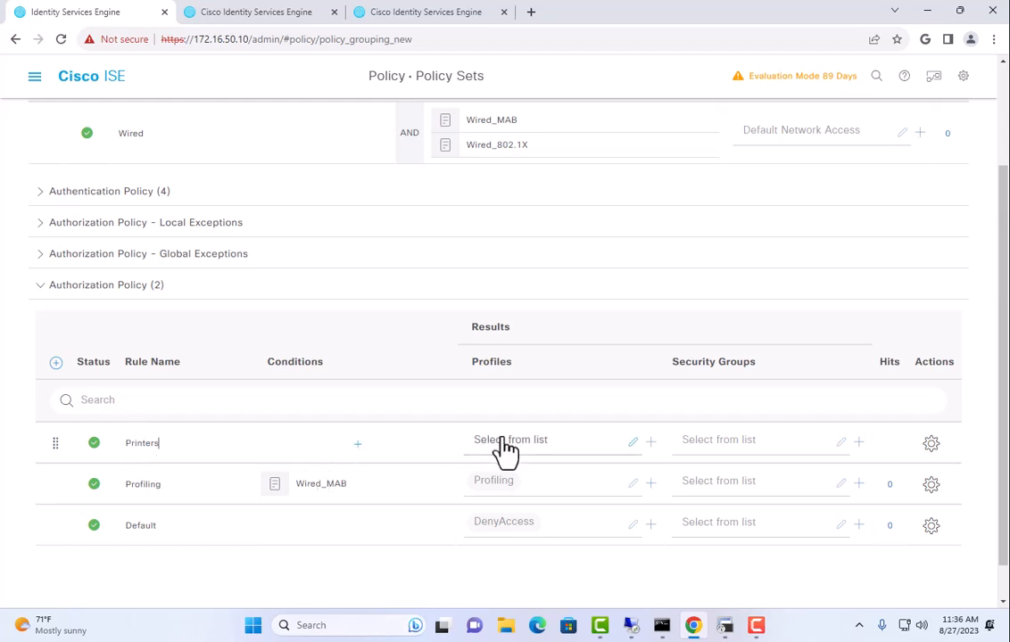
Give the Printers rule the Printers authorization profile and begin defining its condition
left_click(533, 442)
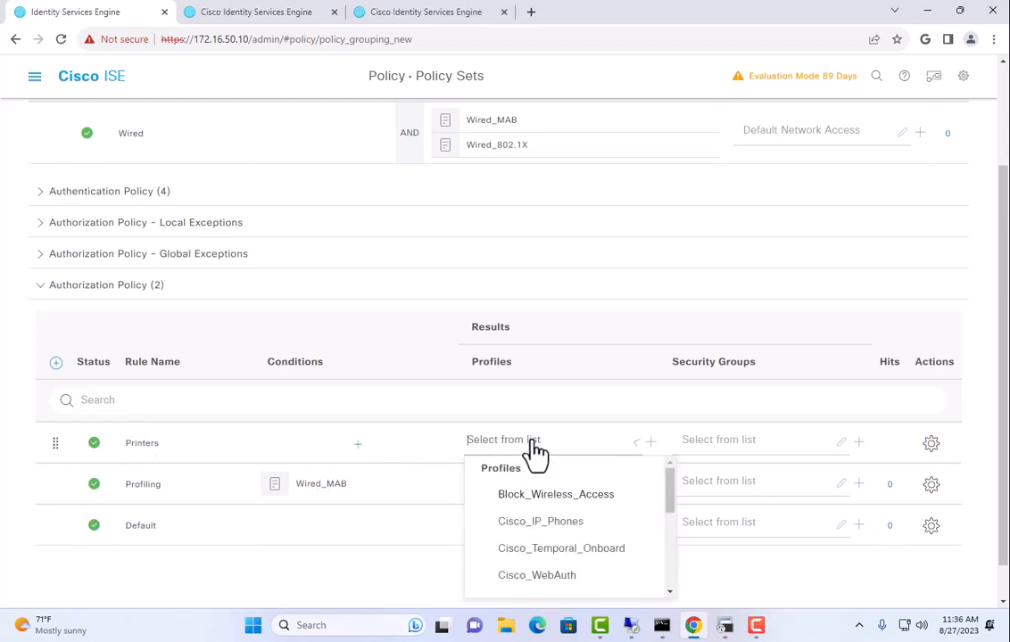
scroll(585, 522, "down", 5)
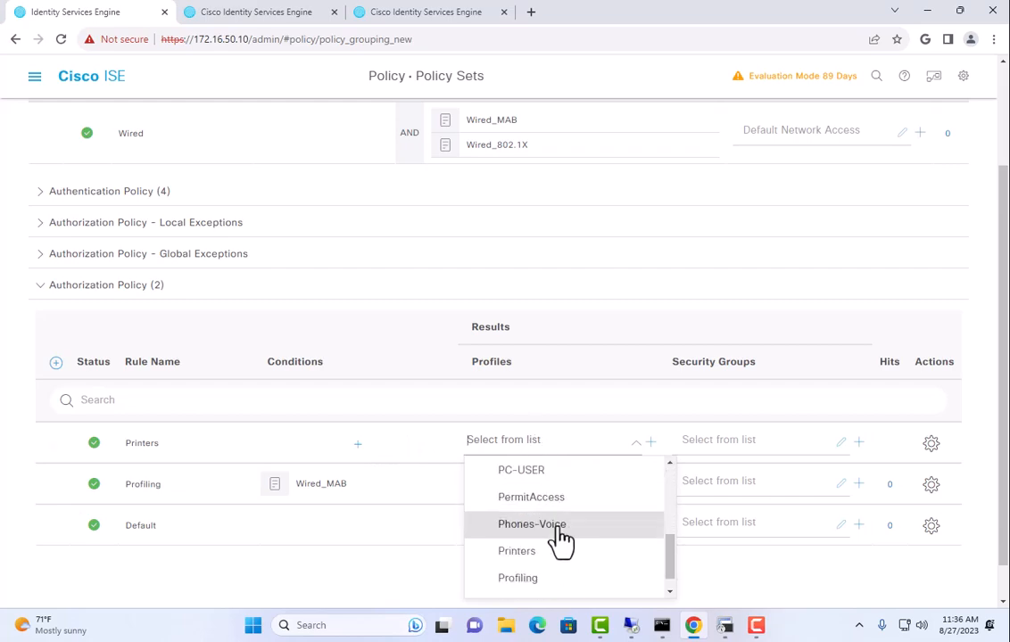
left_click(535, 551)
left_click(357, 444)
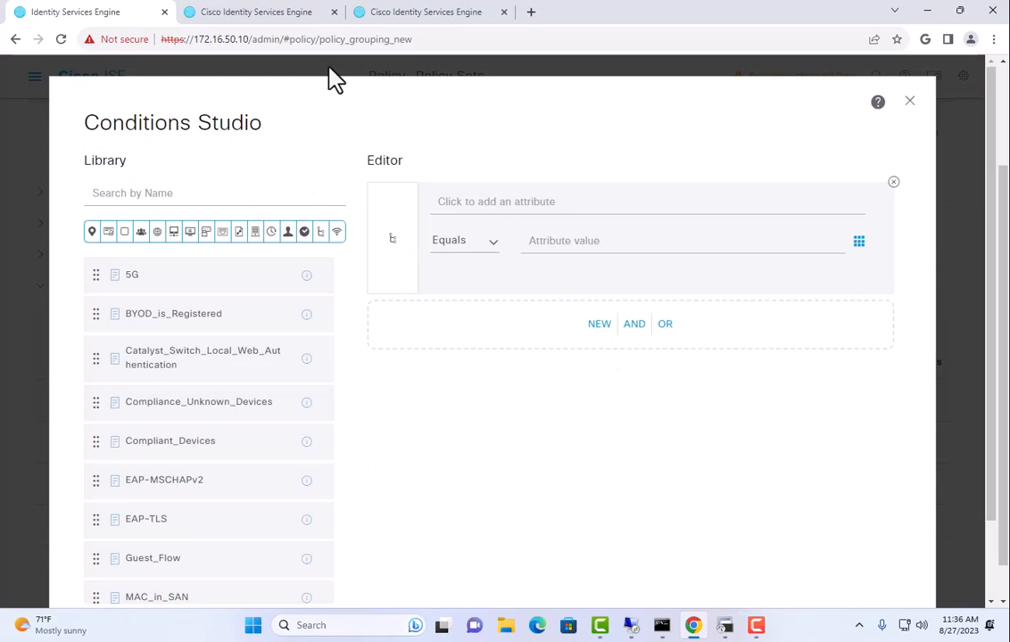
Set the Printers rule condition to IdentityGroup Name equals Endpoint Identity Groups:Profiled
left_click(544, 203)
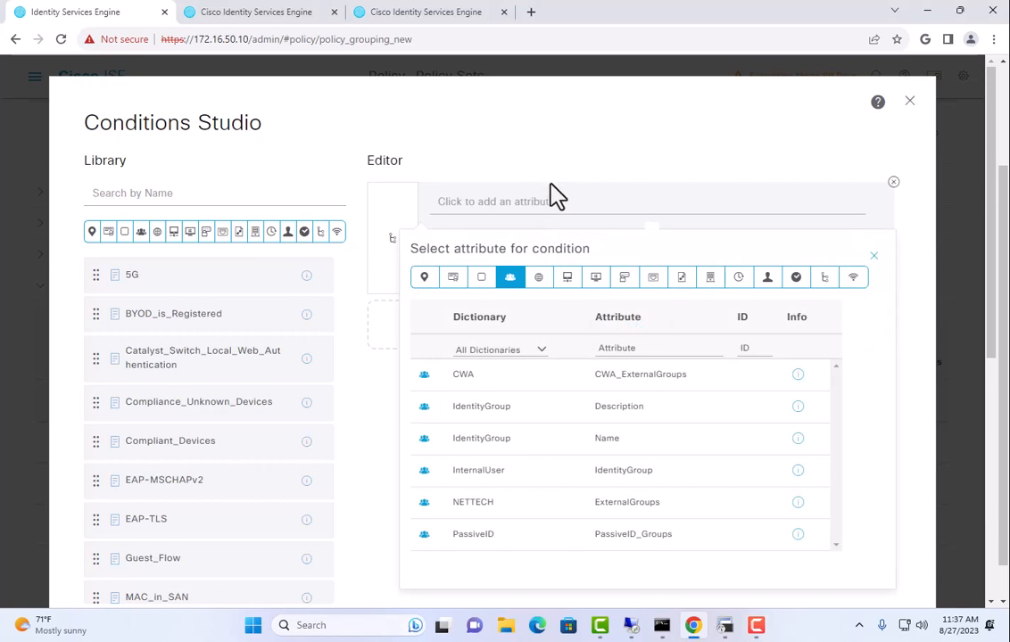
left_click(550, 442)
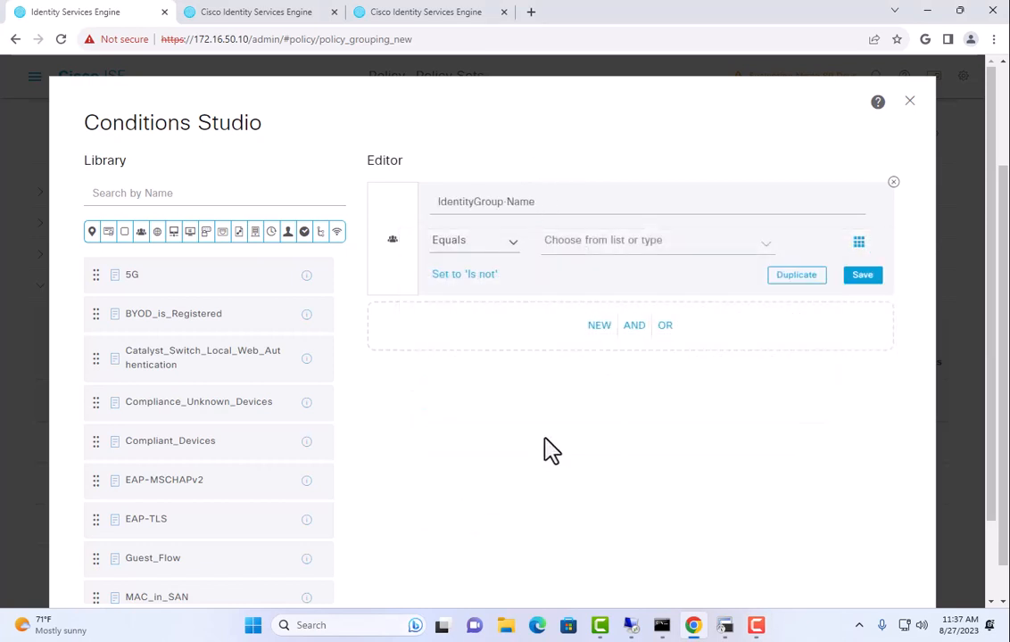
left_click(627, 242)
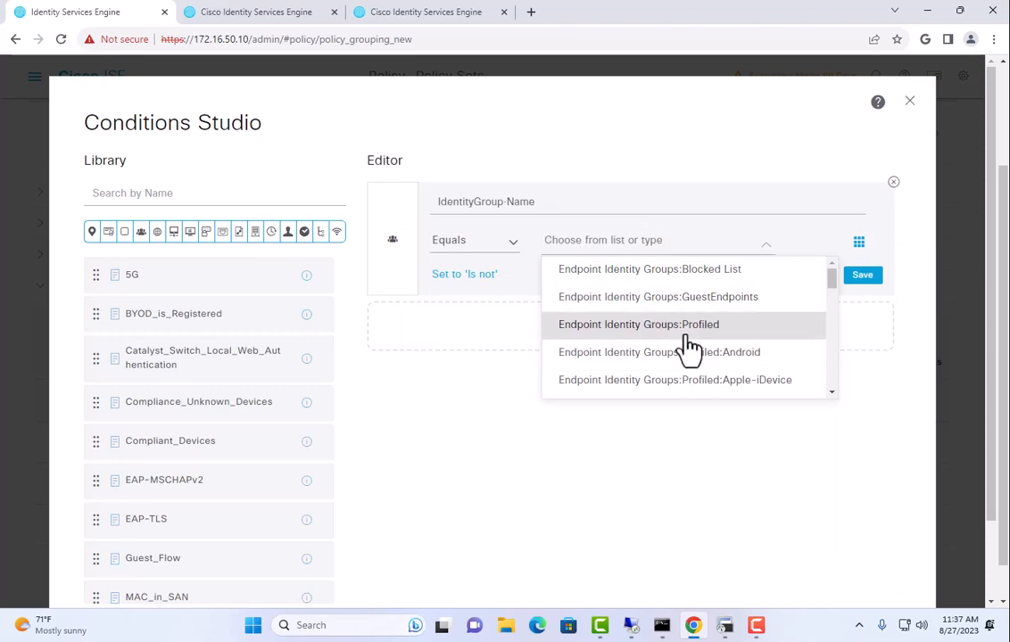
scroll(687, 347, "down", 3)
scroll(687, 340, "down", 5)
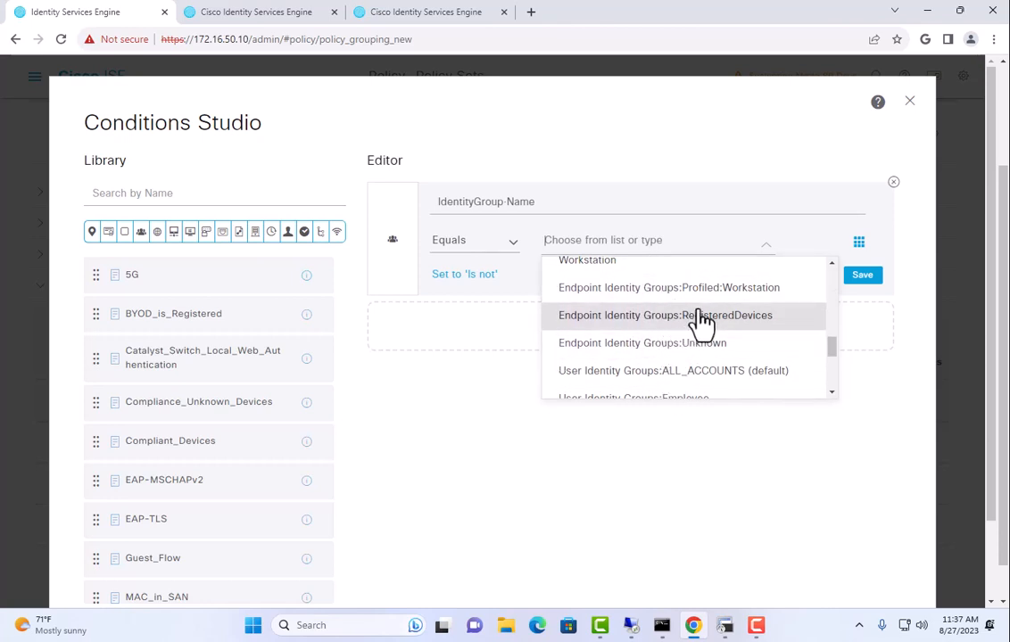
scroll(702, 323, "down", 1)
scroll(704, 319, "down", 1)
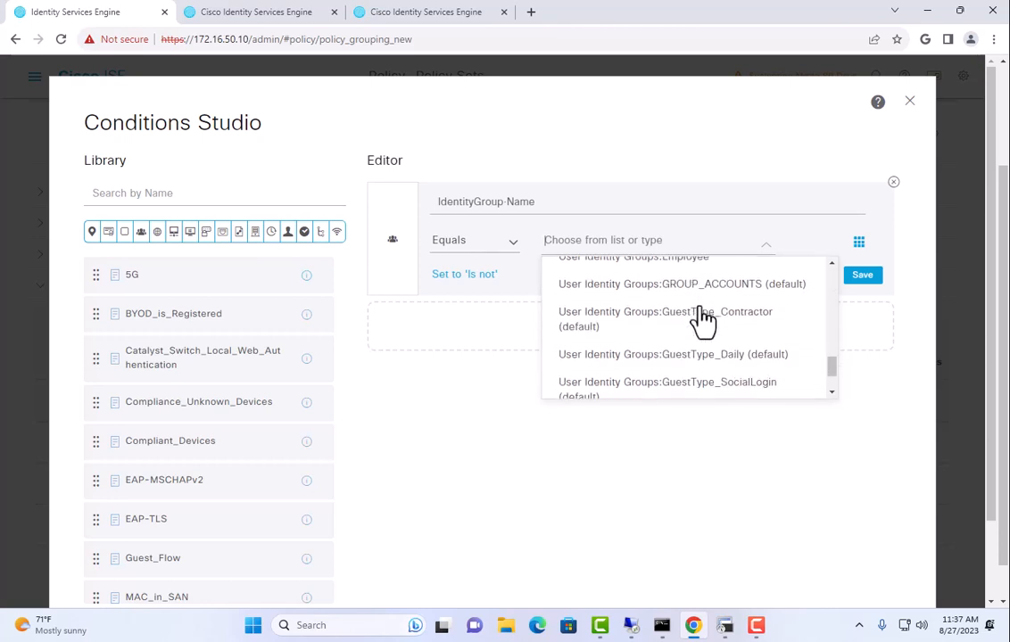
scroll(705, 319, "down", 1)
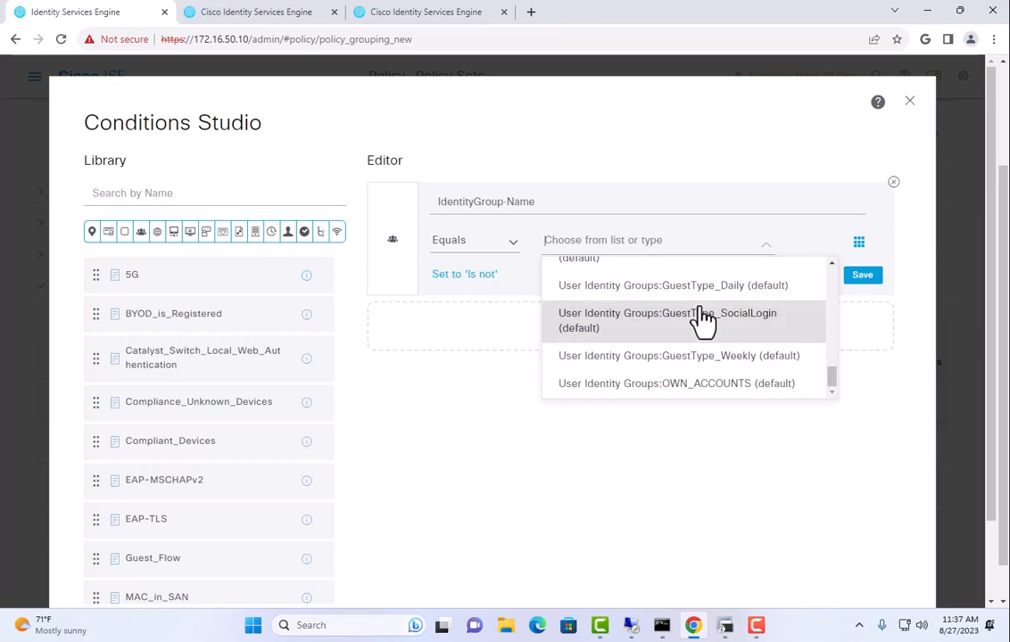
scroll(705, 358, "up", 4)
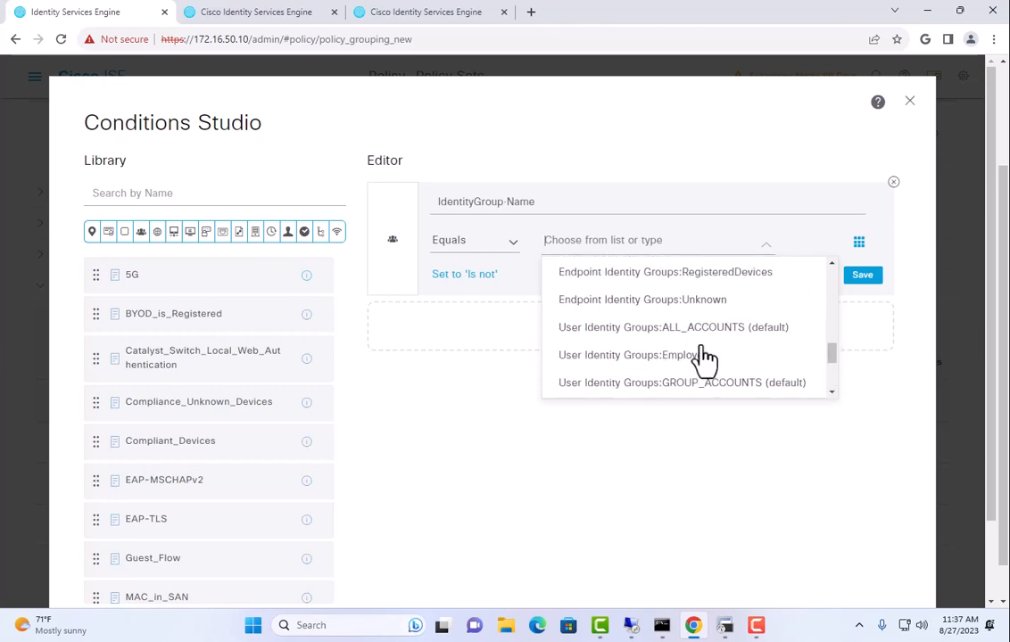
scroll(704, 359, "up", 8)
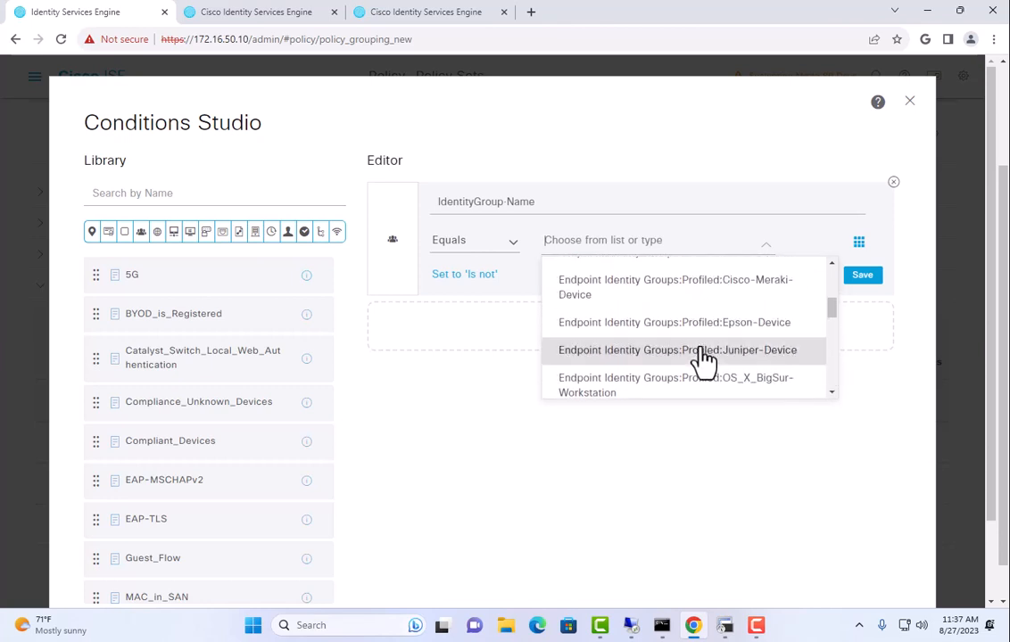
scroll(704, 359, "up", 3)
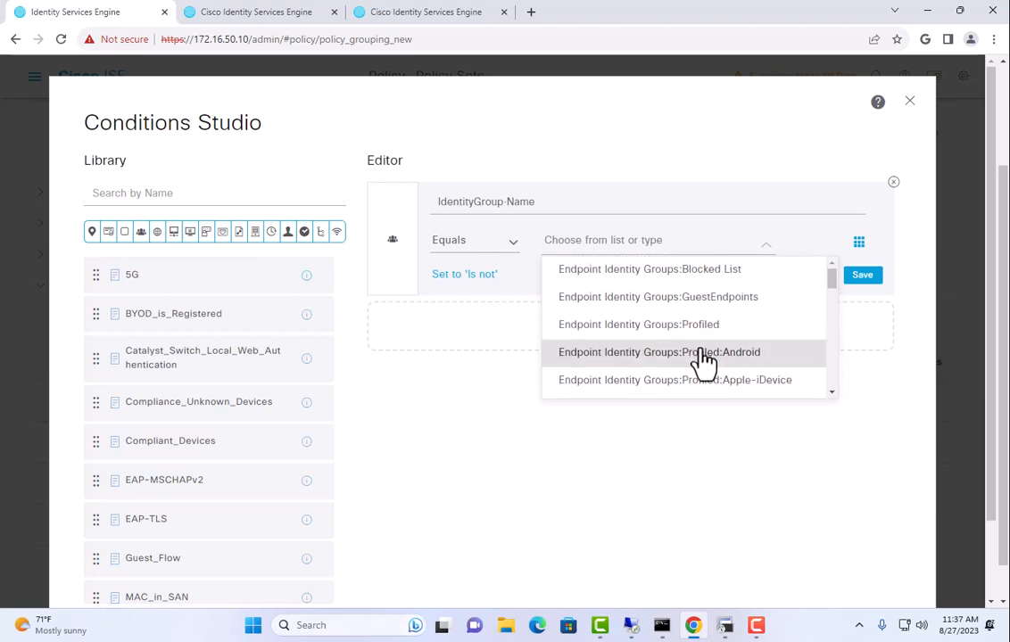
scroll(644, 361, "down", 3)
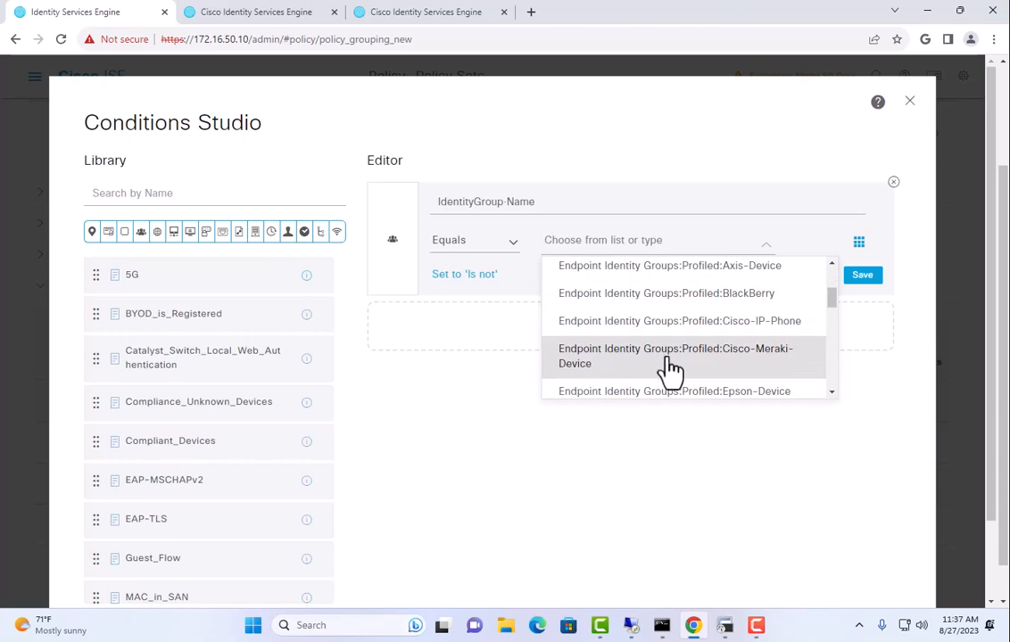
scroll(669, 373, "up", 1)
scroll(669, 373, "up", 2)
left_click(690, 328)
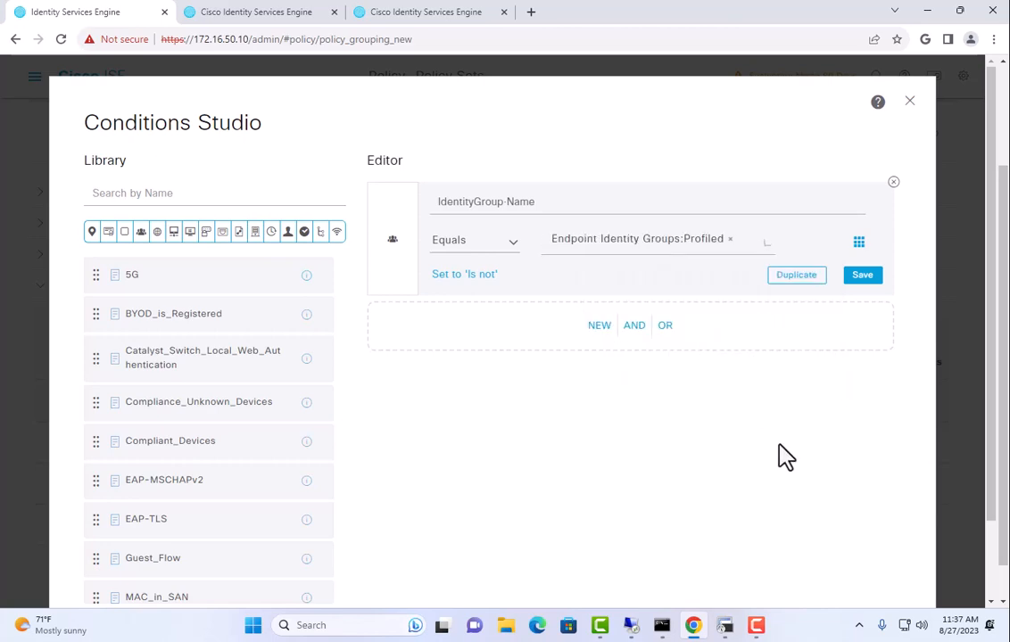
scroll(792, 496, "down", 2)
left_click(856, 541)
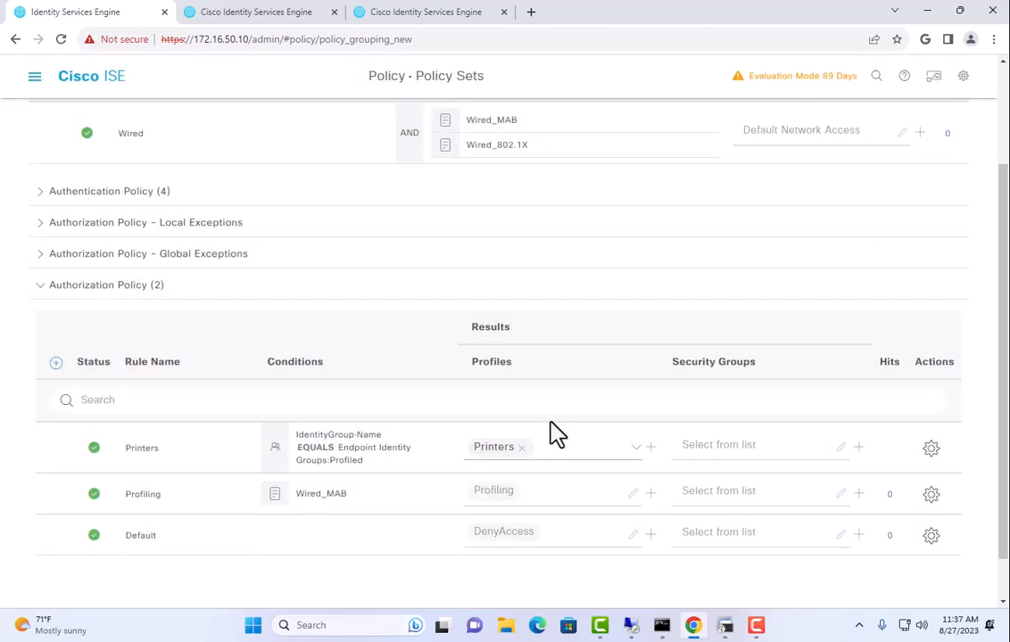
Save the Wired policy set and review its three authorization rules
scroll(745, 532, "down", 1)
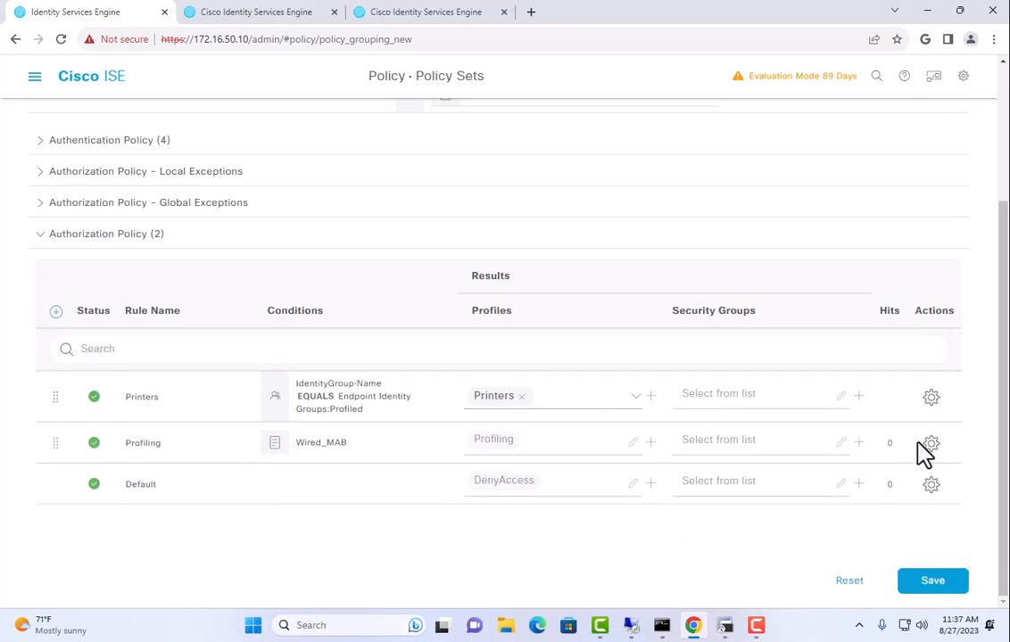
left_click(928, 582)
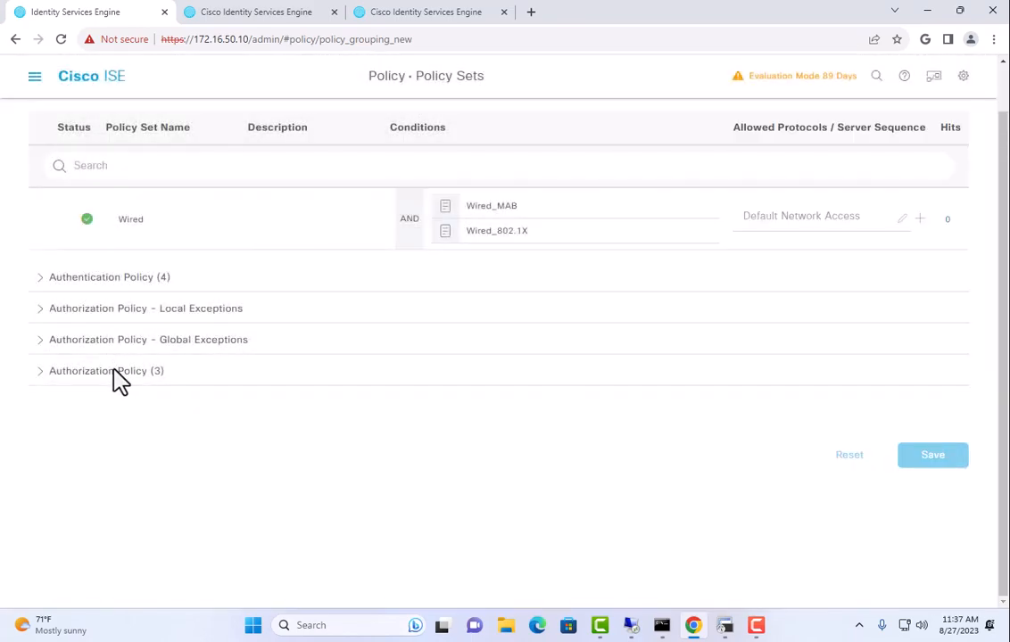
left_click(117, 376)
scroll(200, 390, "down", 2)
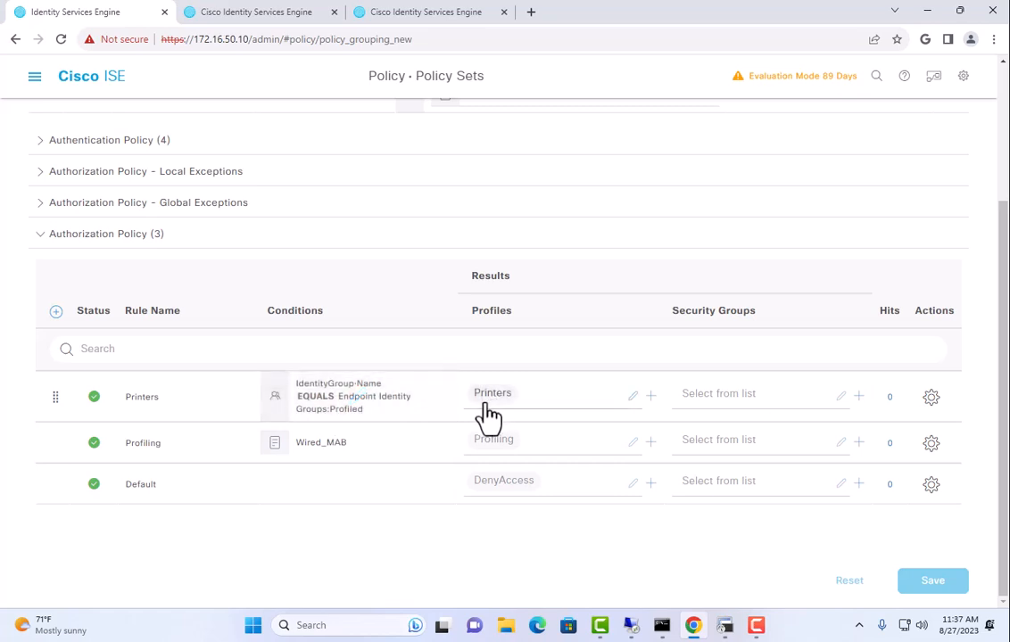
scroll(376, 415, "up", 3)
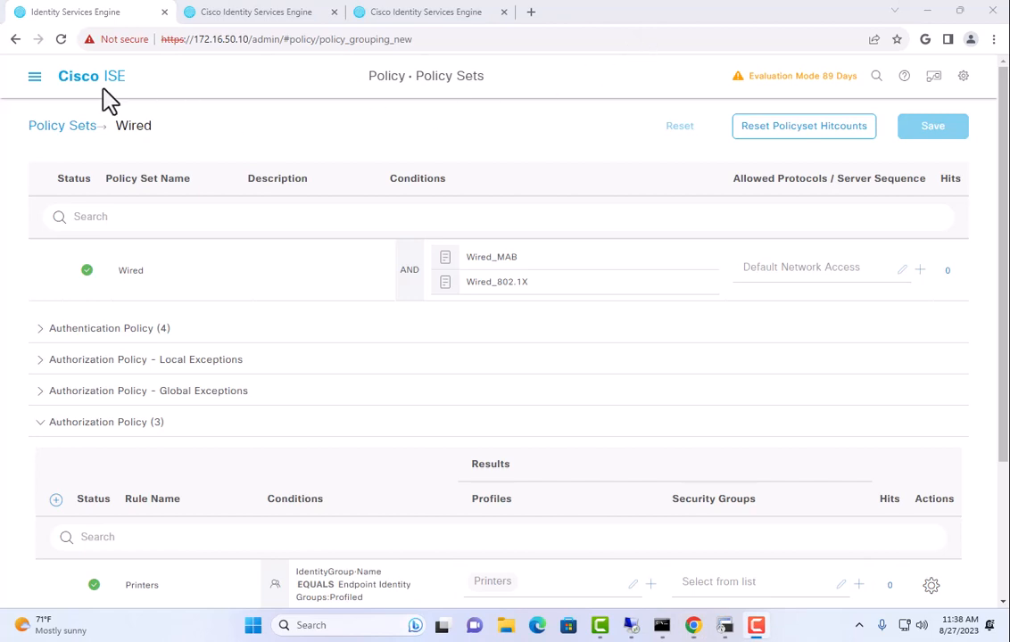
Open the Printers logical profile under Work Centers > Profiler > Logical Profiles
left_click(34, 80)
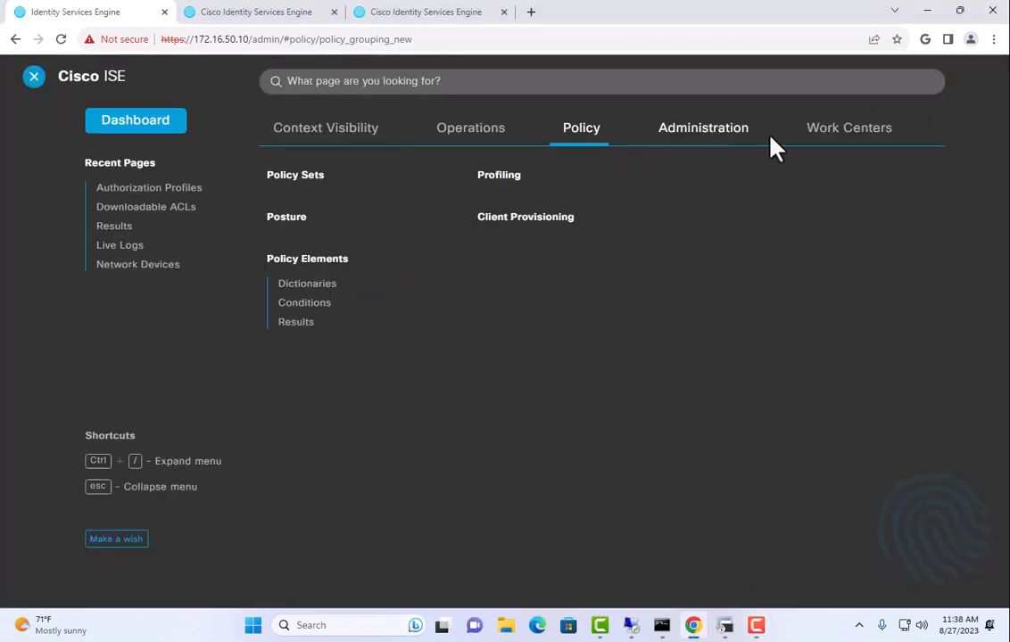
left_click(825, 141)
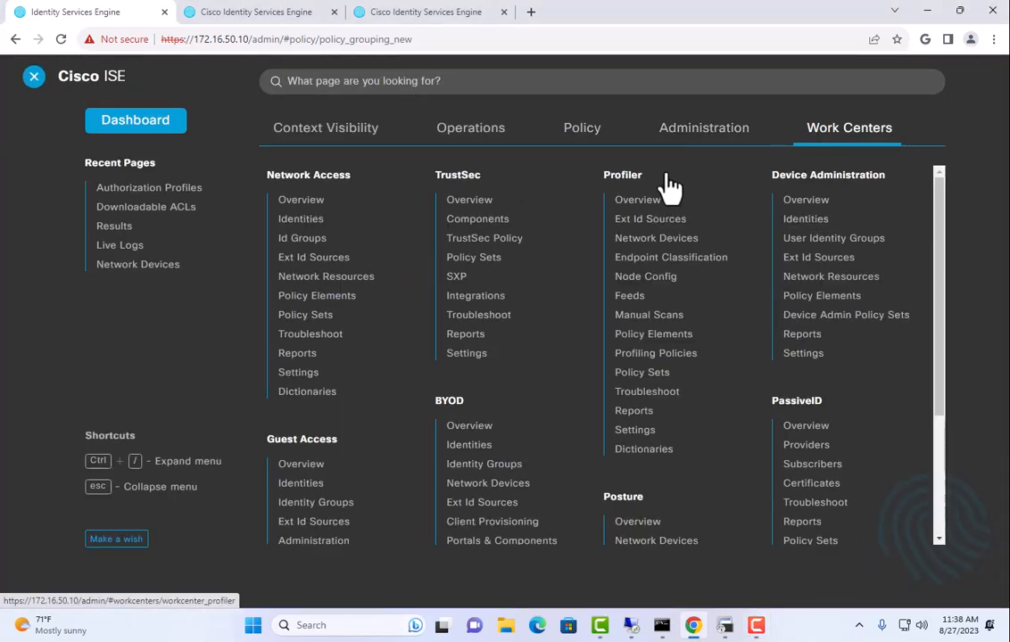
left_click(640, 355)
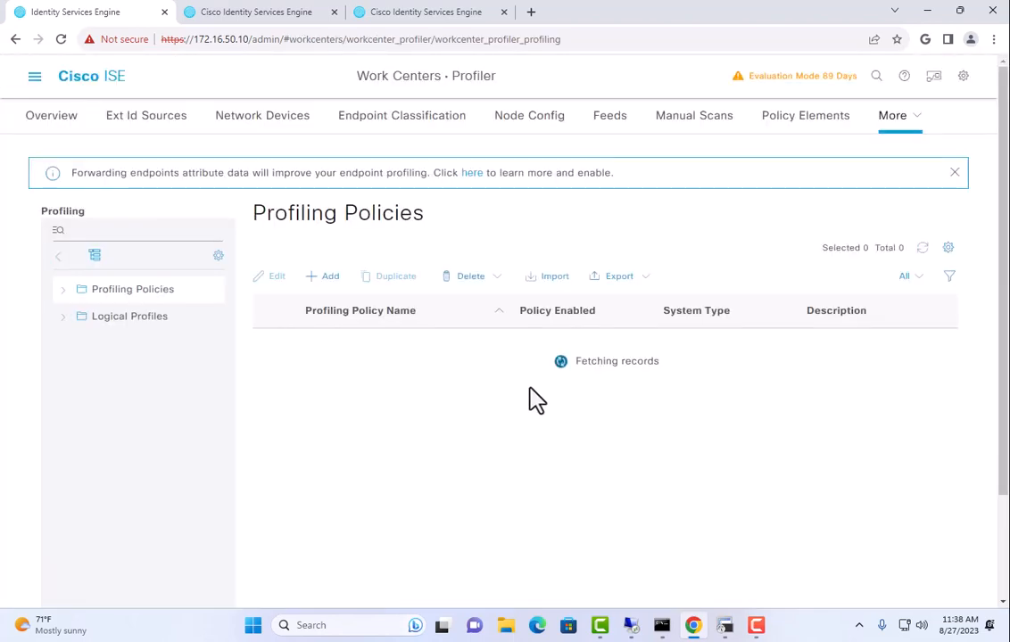
left_click(134, 317)
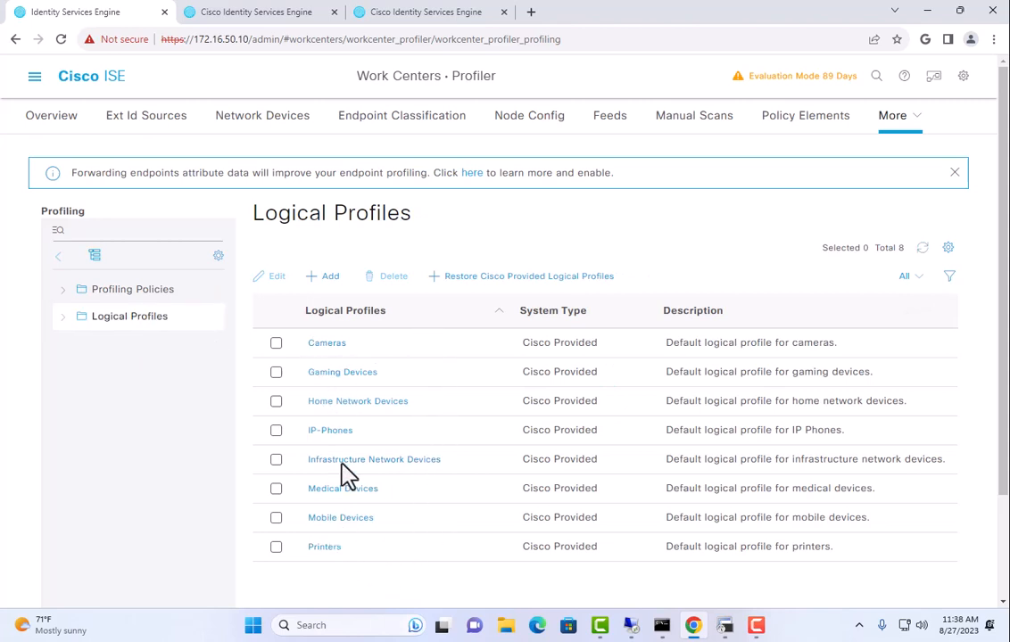
left_click(321, 551)
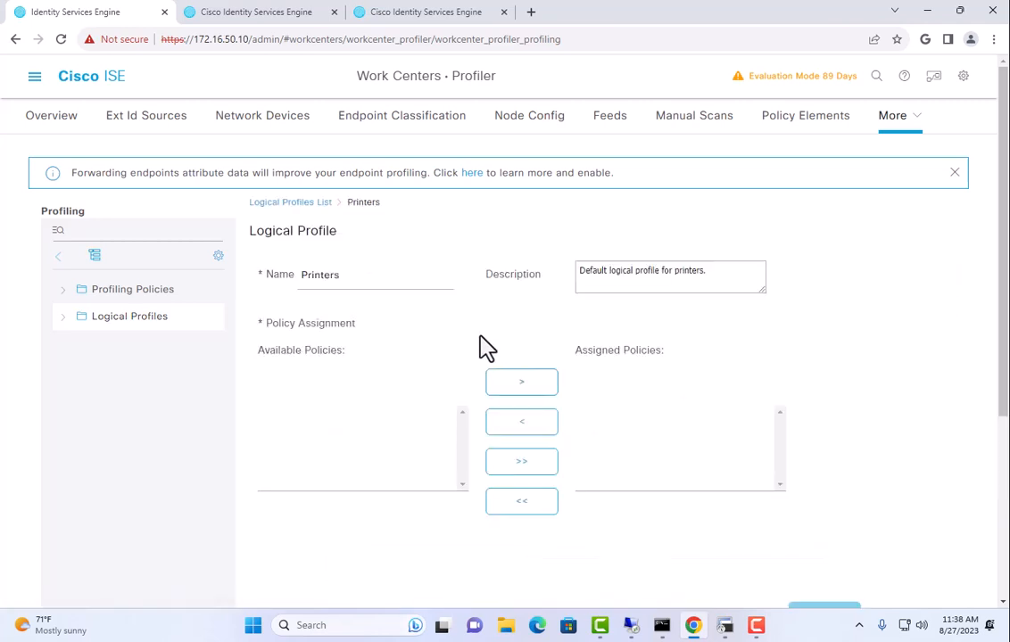
scroll(622, 414, "down", 2)
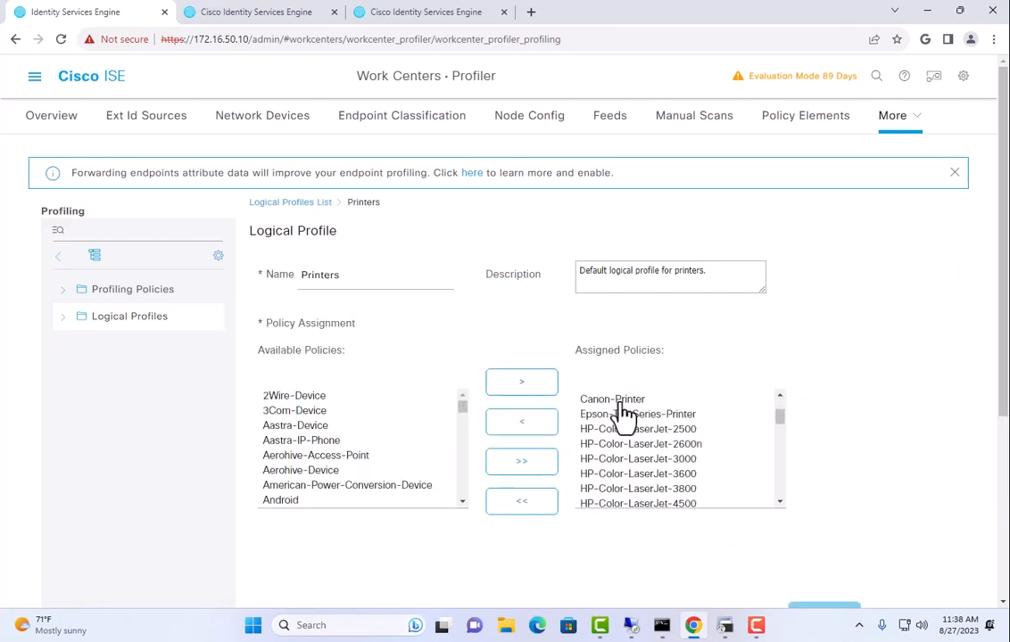
scroll(662, 442, "down", 3)
scroll(662, 439, "down", 10)
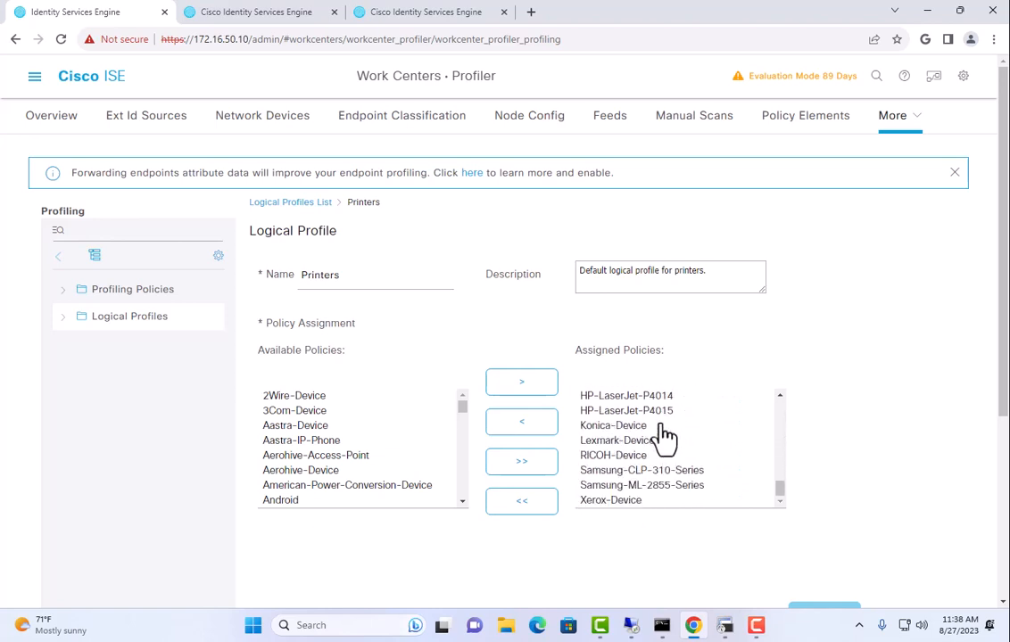
scroll(656, 428, "up", 15)
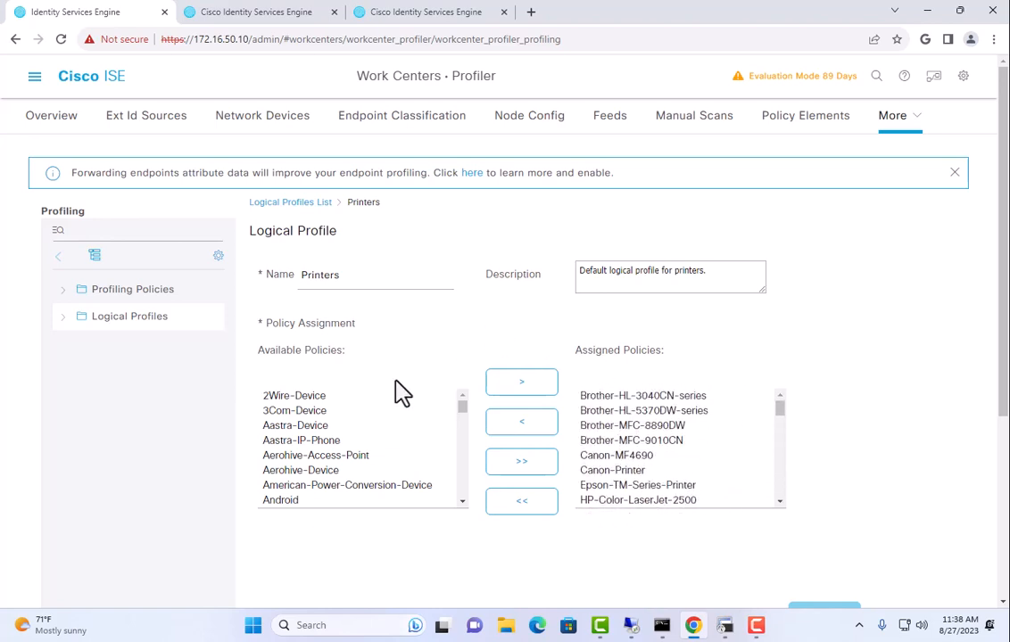
Assign HP-LaserJet-Printer to the Printers logical profile and save it
left_click(380, 428)
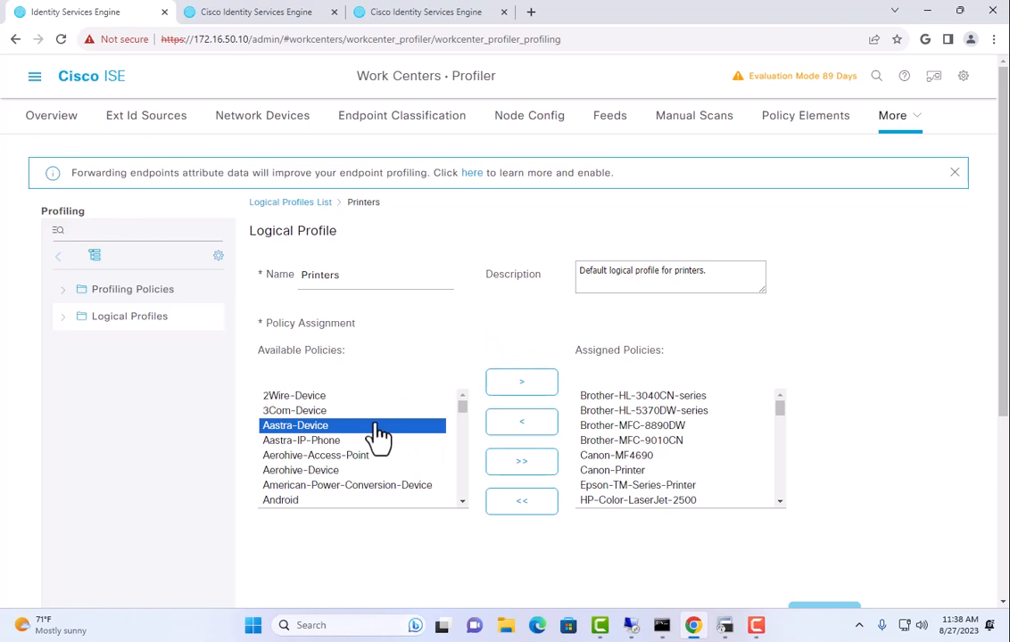
type("hp")
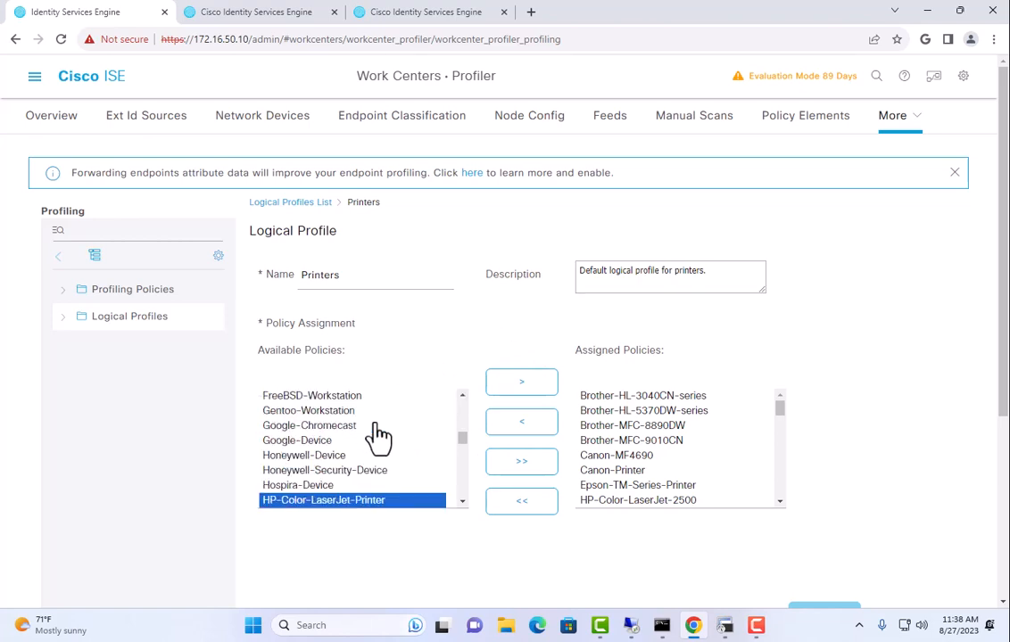
scroll(378, 437, "down", 2)
scroll(382, 446, "up", 1)
left_click(316, 475)
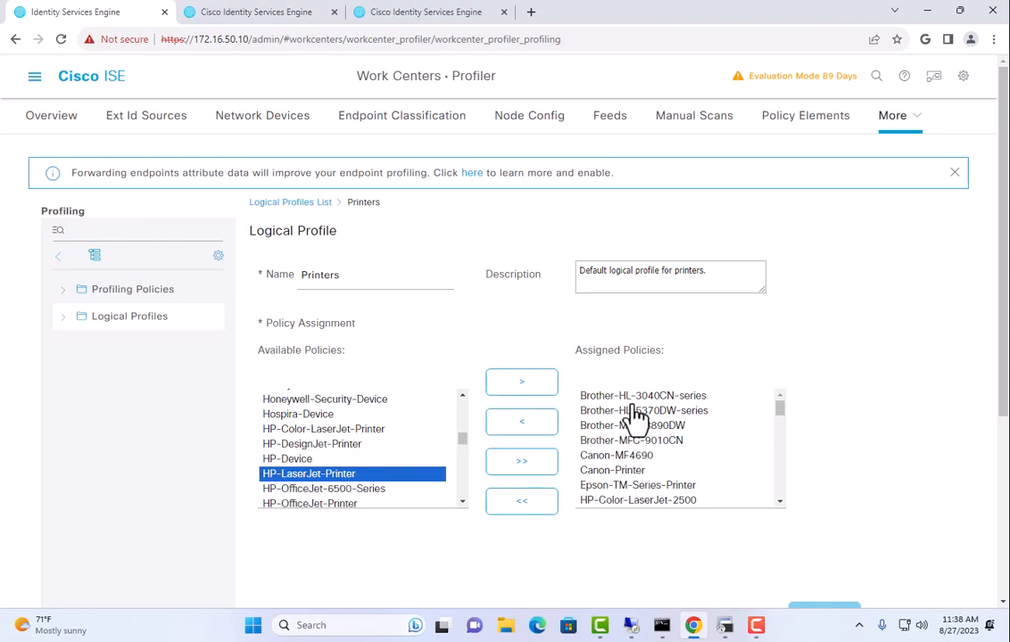
scroll(636, 463, "down", 2)
scroll(636, 466, "up", 1)
scroll(649, 462, "down", 2)
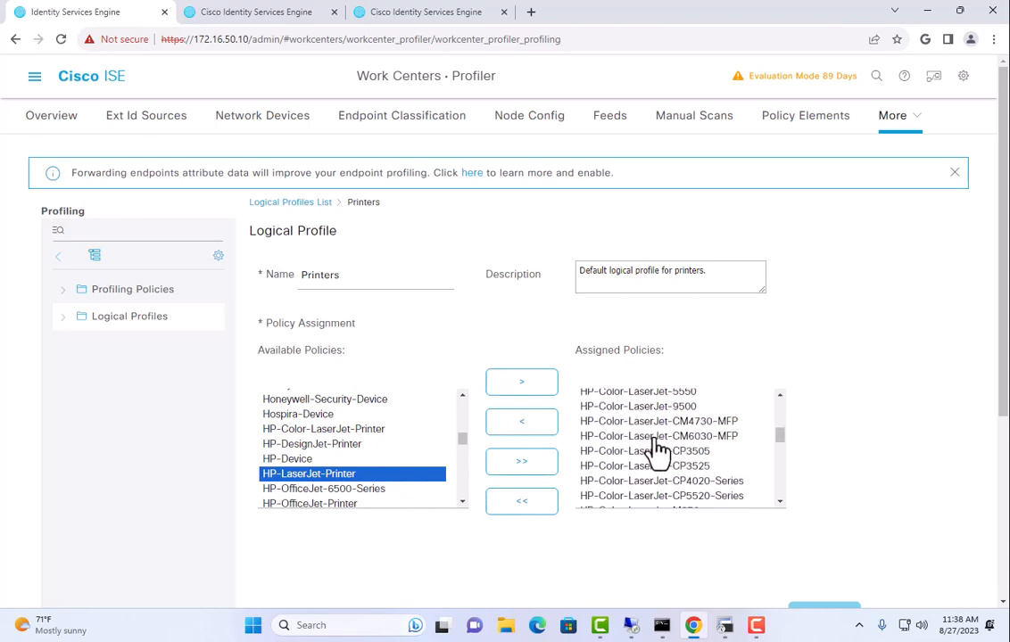
scroll(660, 446, "down", 1)
scroll(660, 446, "up", 2)
scroll(678, 437, "down", 1)
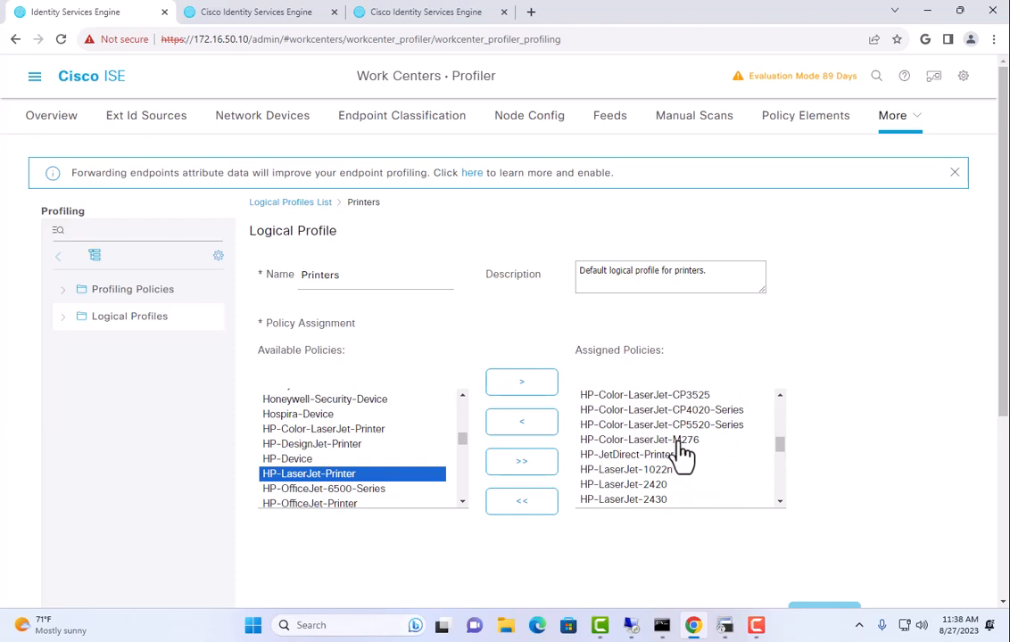
scroll(638, 473, "down", 1)
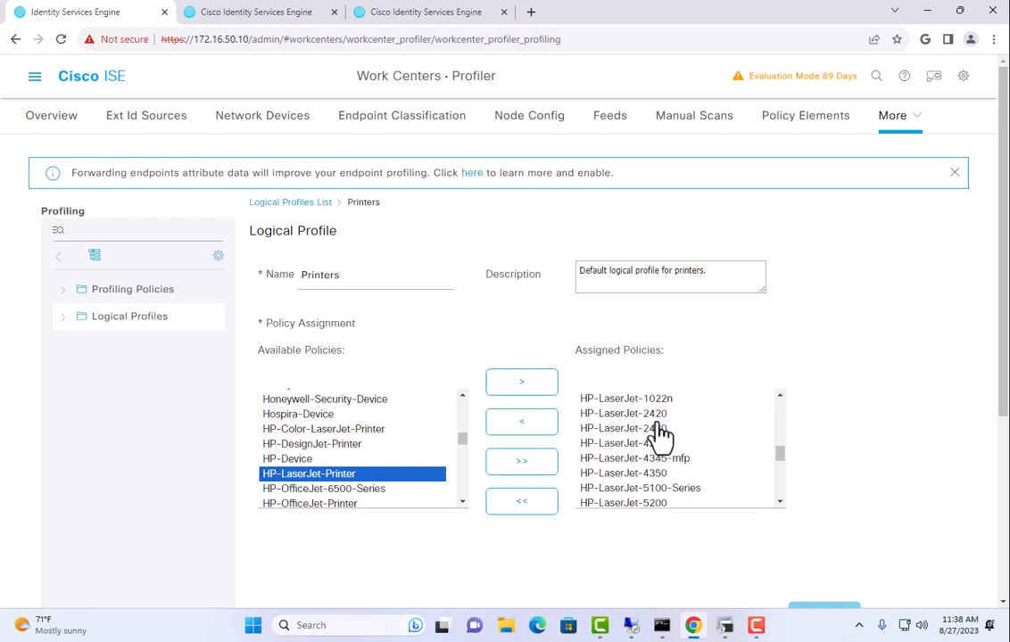
scroll(660, 437, "down", 1)
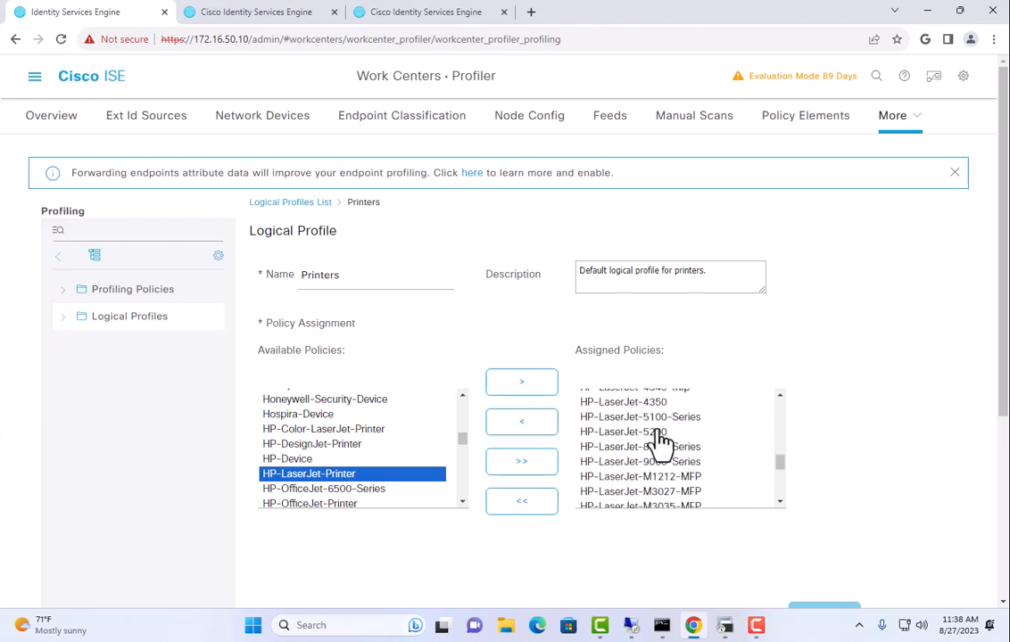
scroll(660, 443, "up", 2)
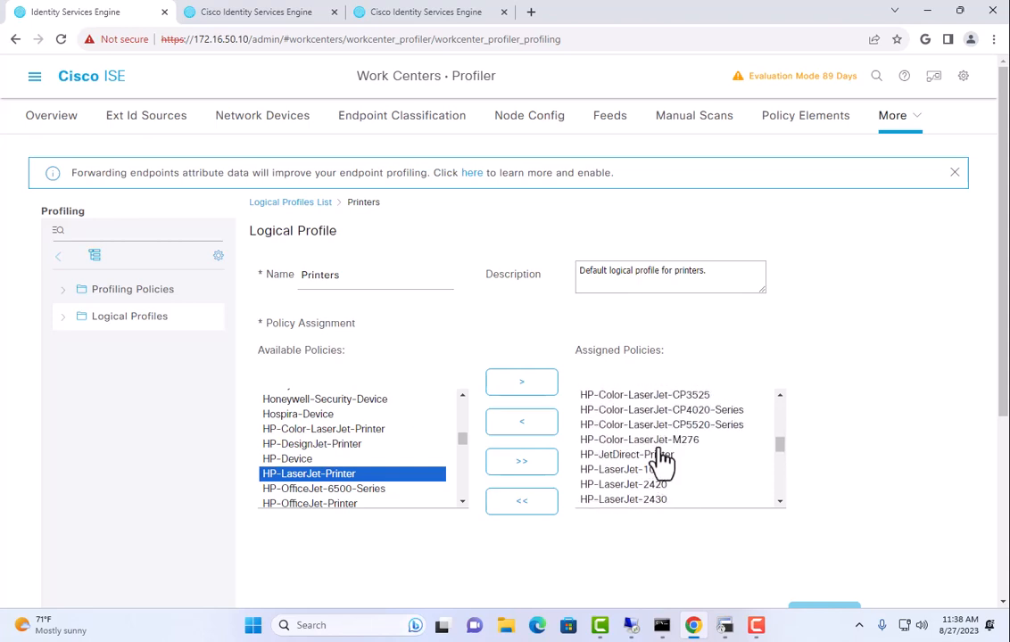
scroll(659, 455, "down", 1)
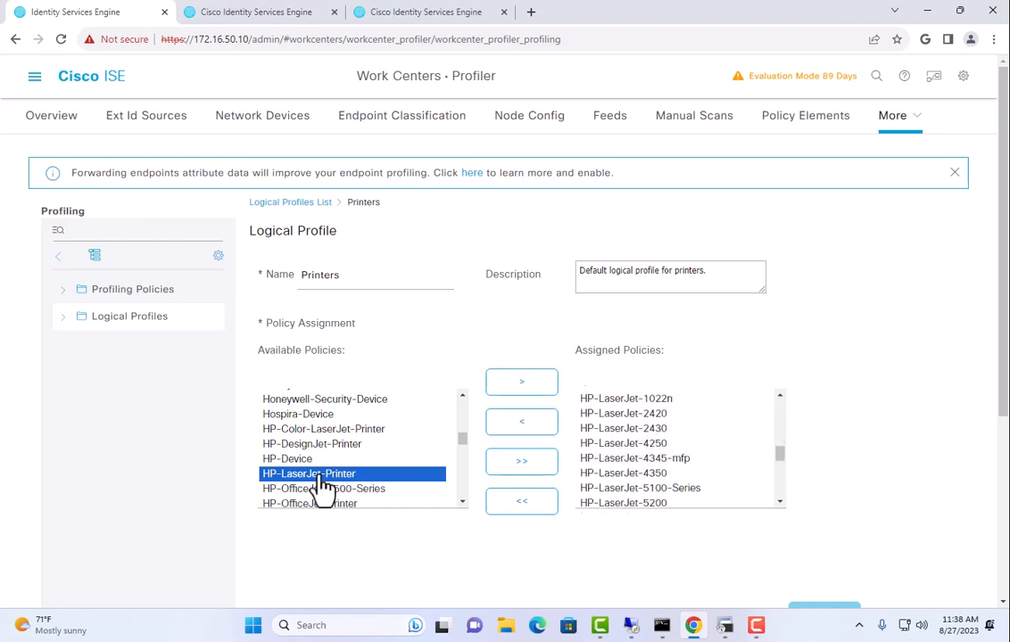
left_click(526, 383)
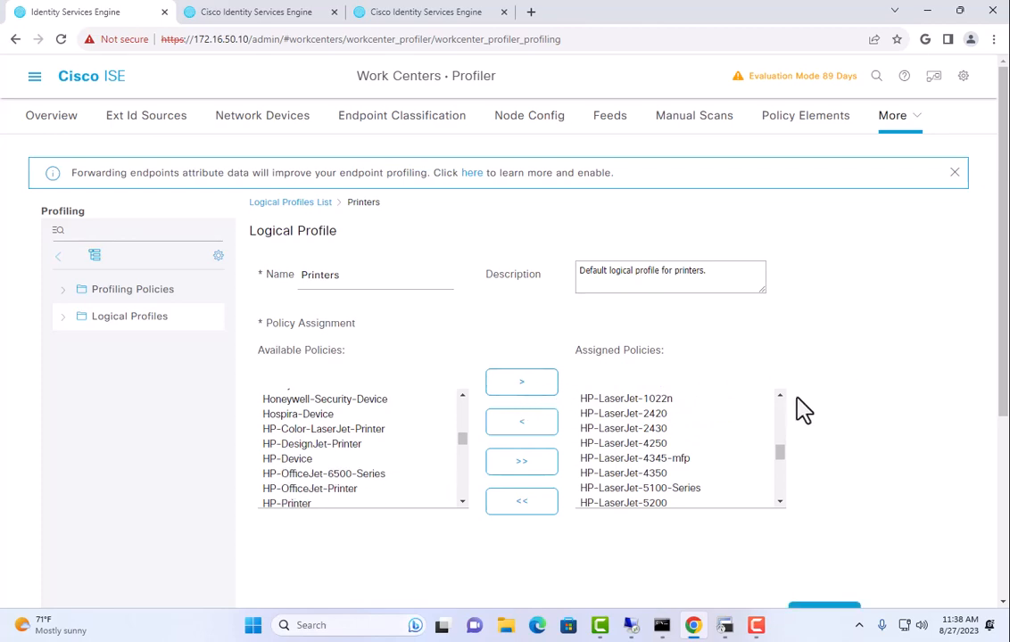
scroll(878, 508, "down", 2)
left_click(831, 478)
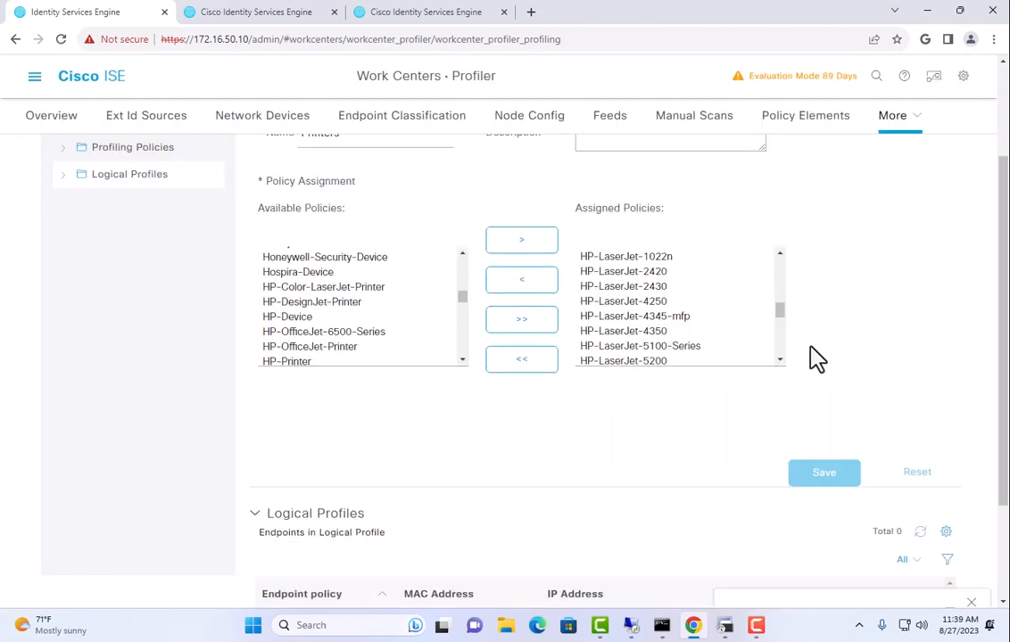
scroll(818, 355, "up", 1)
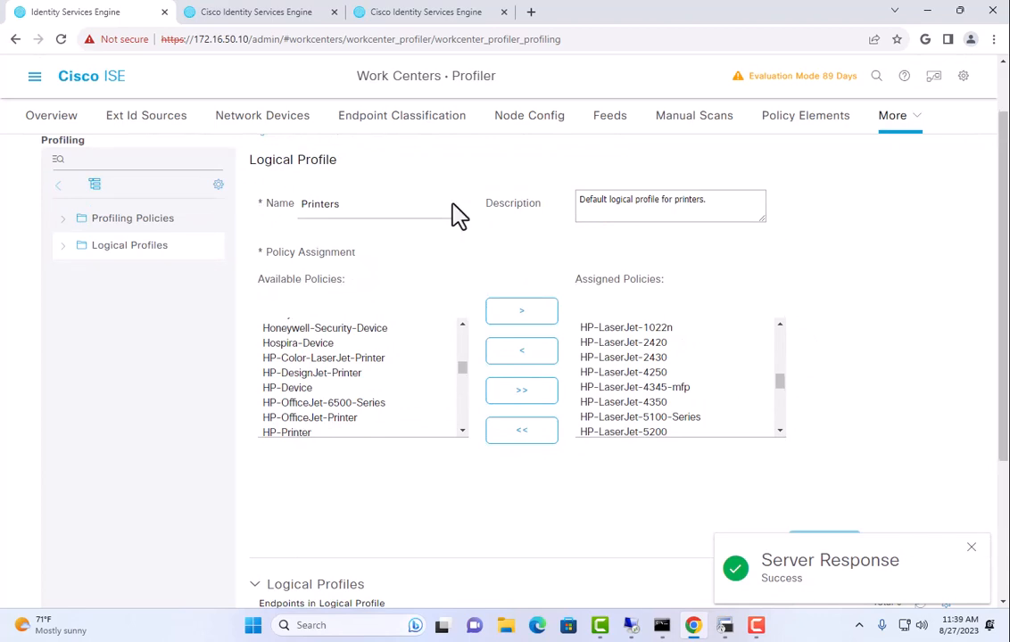
Open the Wired policy set and edit the Printers rule's condition
left_click(33, 83)
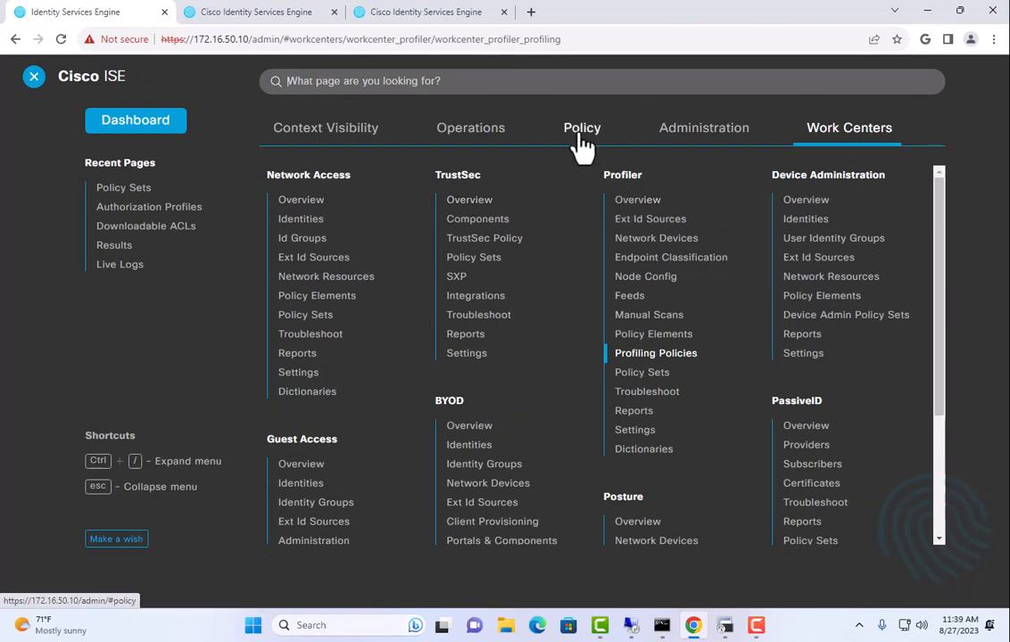
left_click(581, 138)
left_click(294, 179)
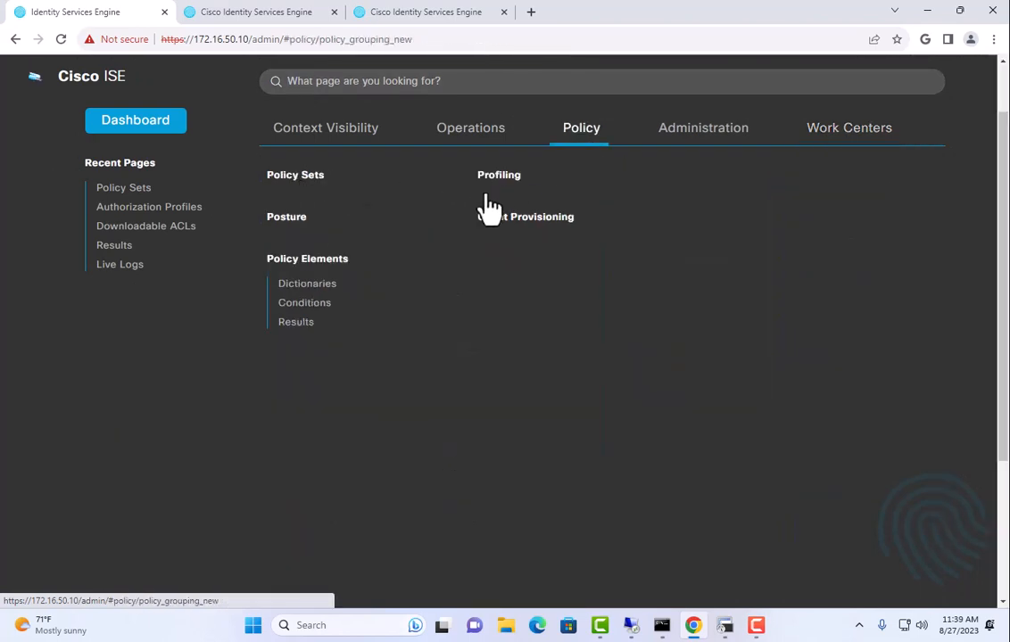
left_click(938, 264)
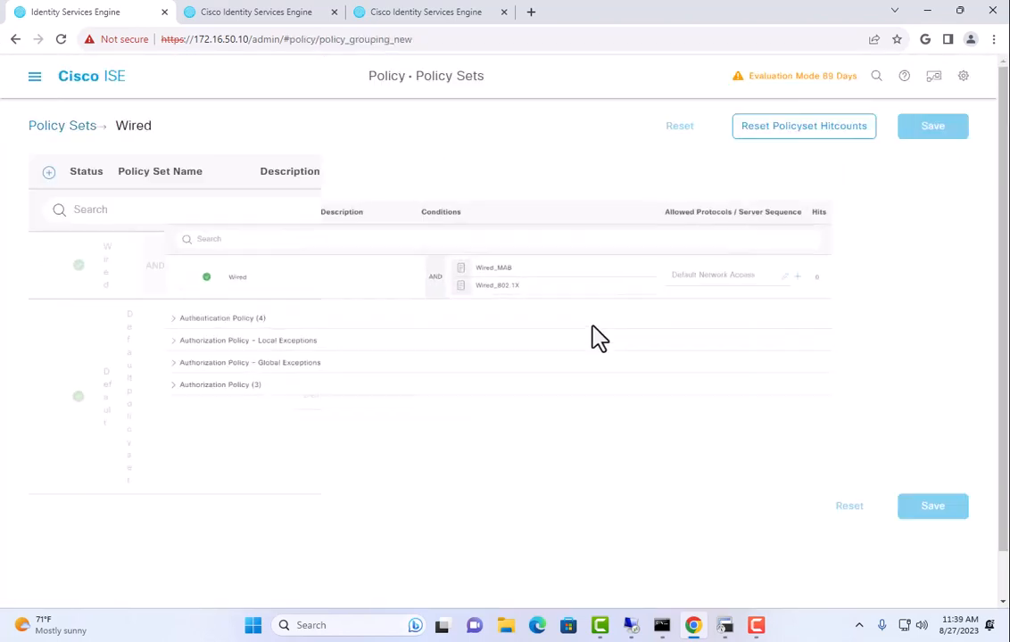
left_click(142, 424)
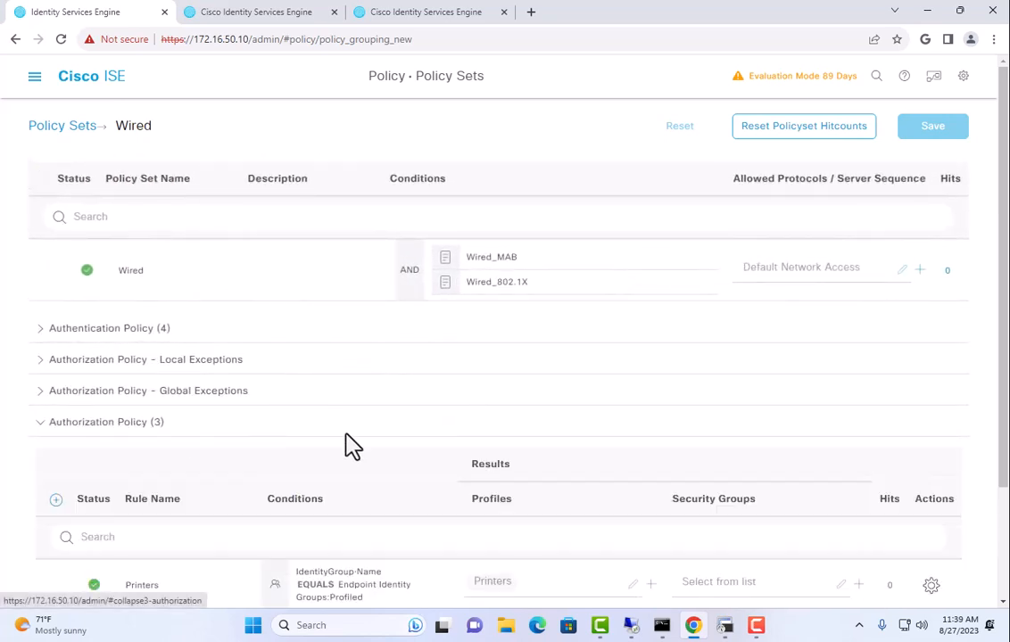
scroll(401, 446, "down", 2)
left_click(338, 411)
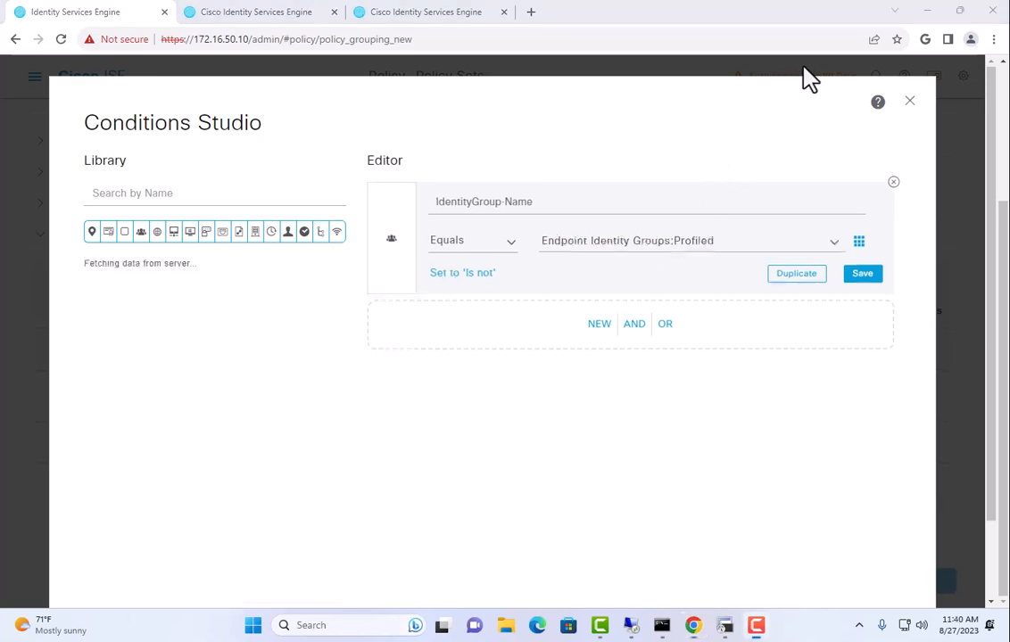
Change the condition to EndPoints·LogicalProfile Equals Printers and save the policy set
left_click(493, 209)
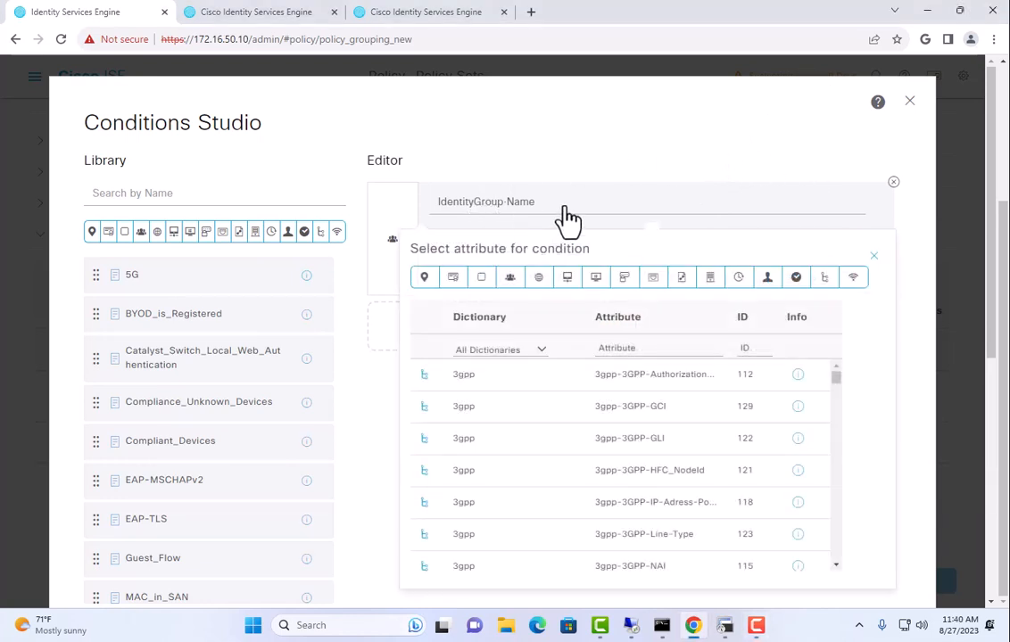
left_click(517, 353)
left_click(516, 520)
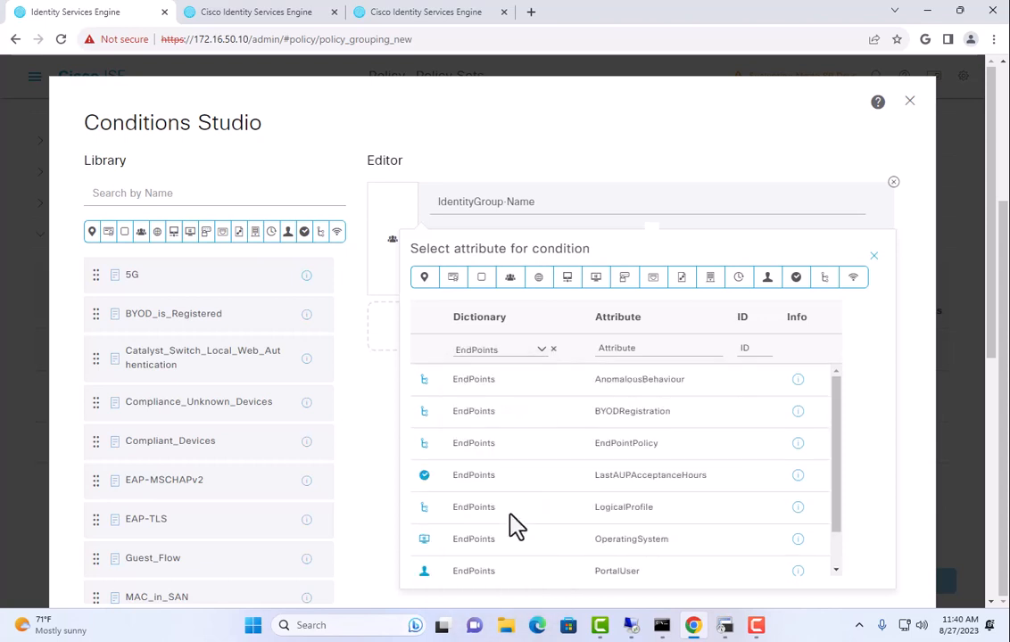
left_click(618, 515)
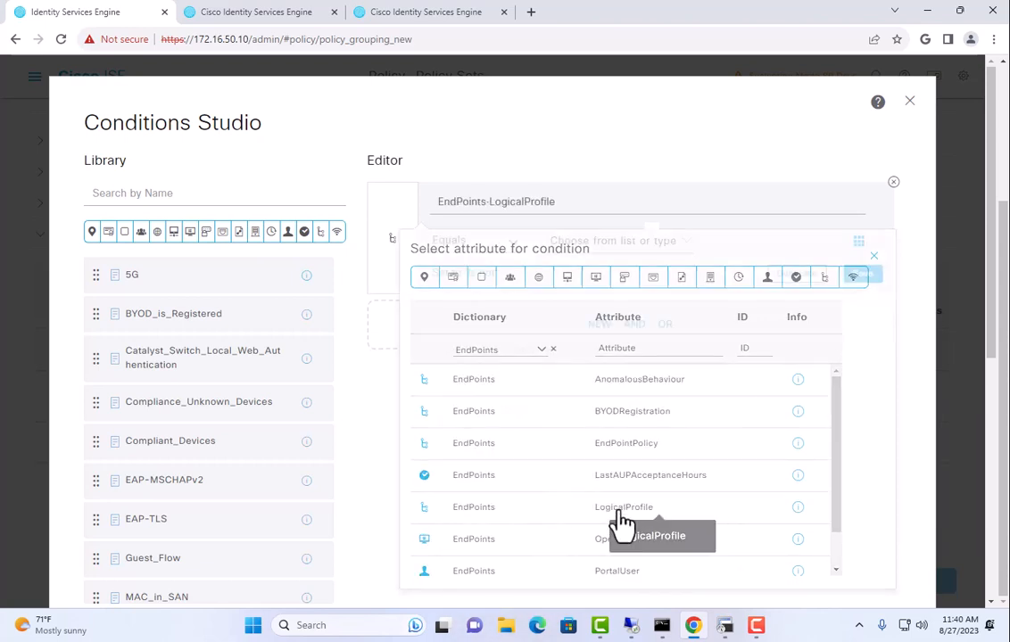
left_click(651, 257)
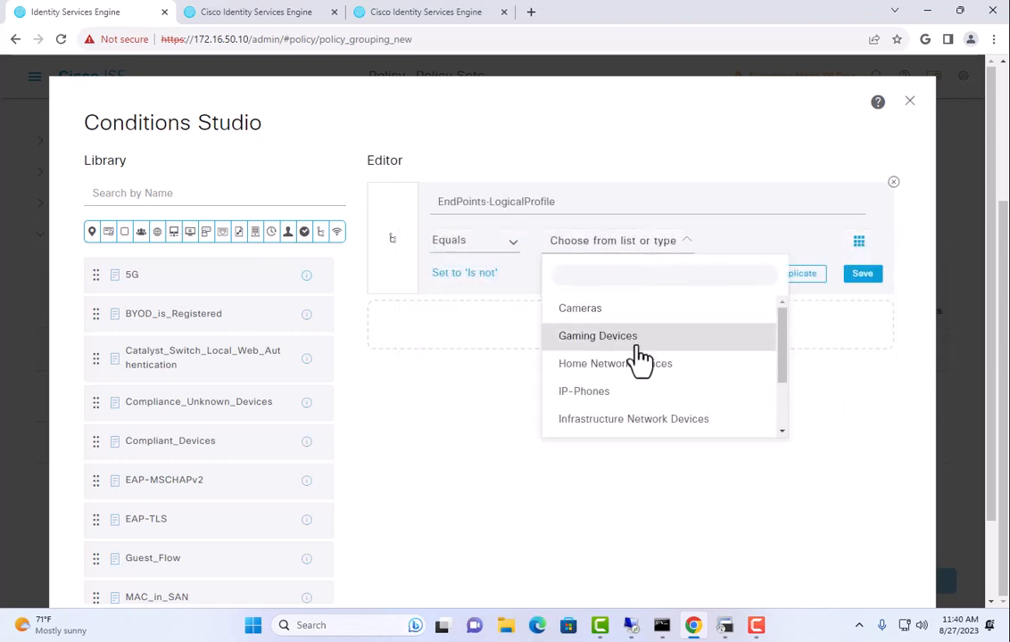
scroll(639, 366, "down", 2)
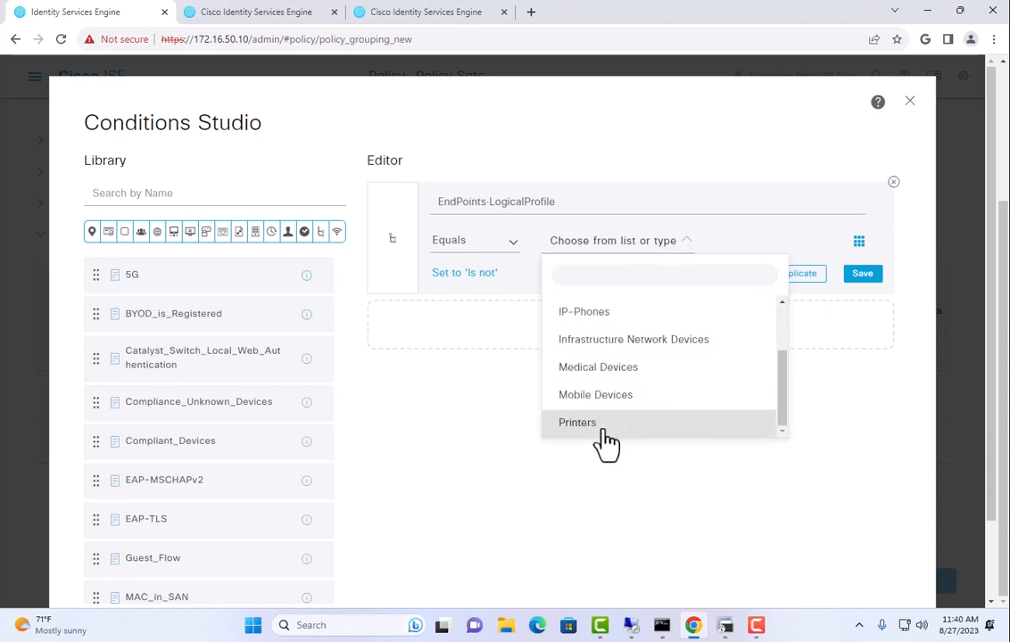
left_click(585, 422)
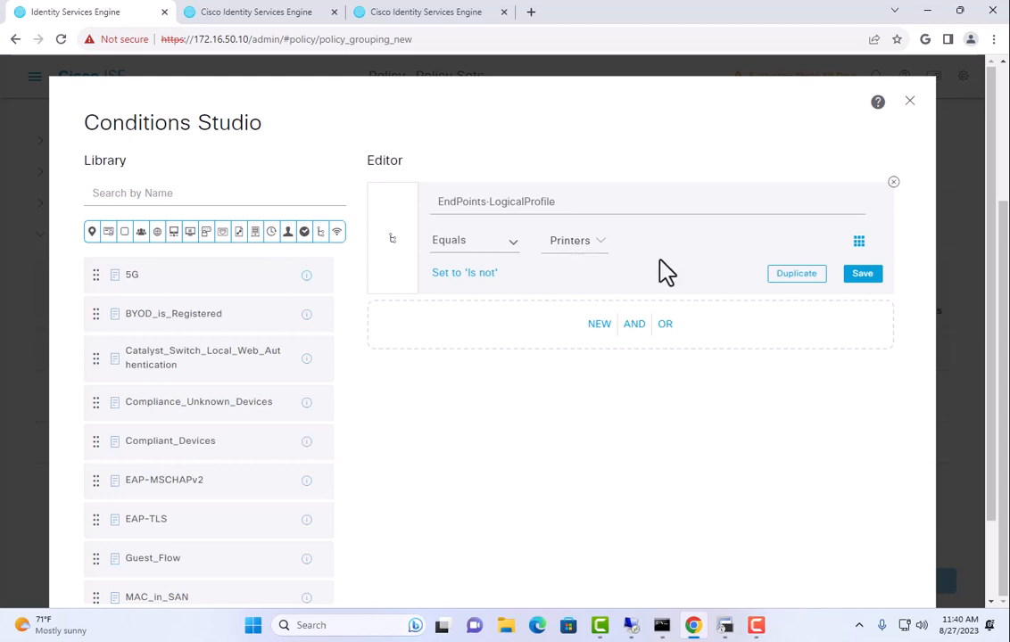
scroll(649, 480, "down", 2)
left_click(841, 552)
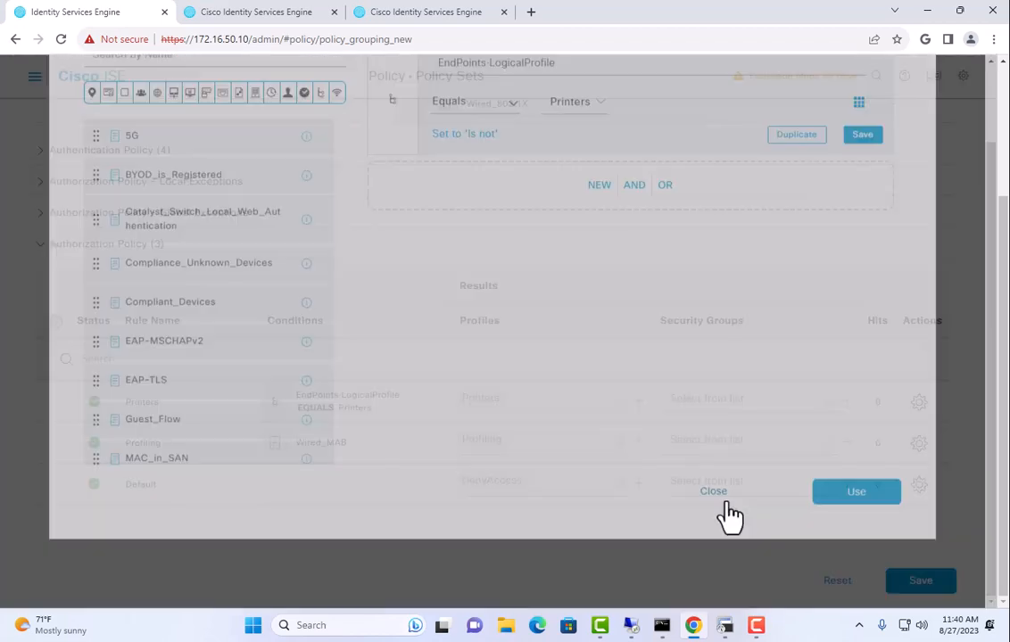
left_click(932, 581)
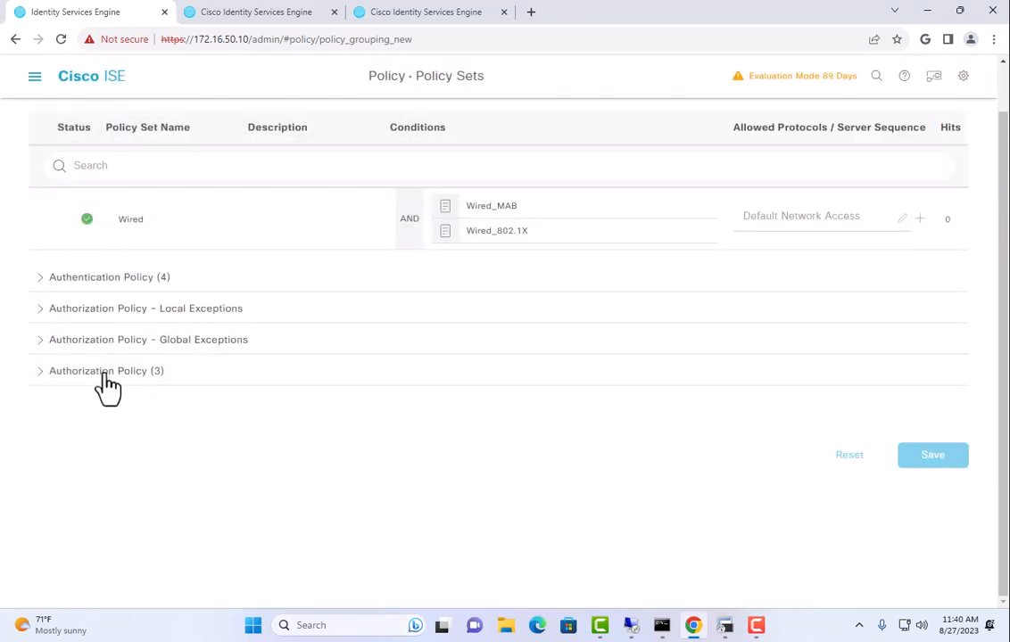
Duplicate the Printers rule above itself to create the Phones rule
left_click(102, 373)
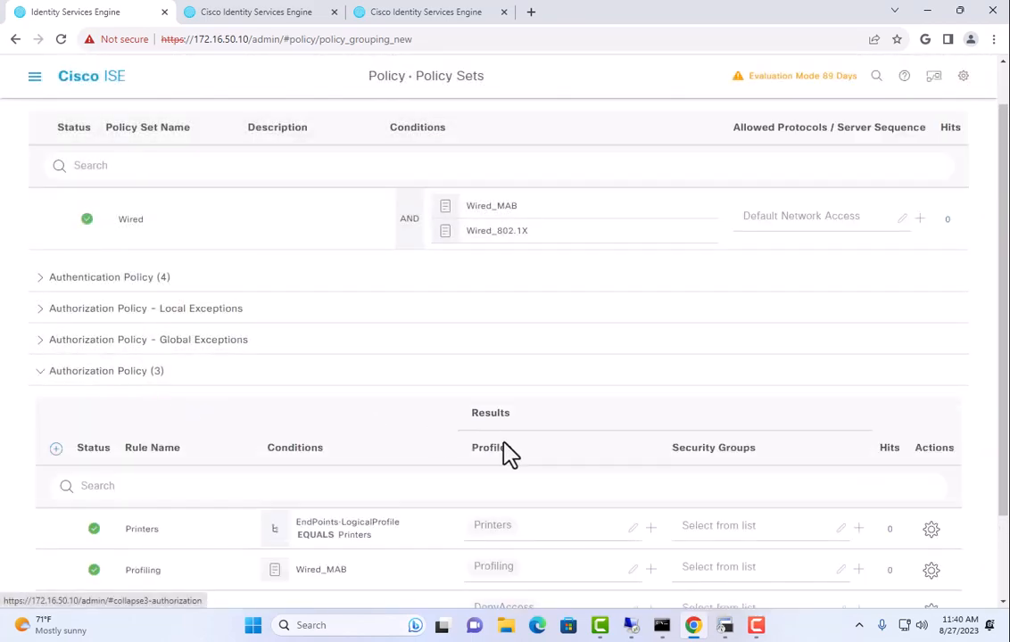
scroll(675, 457, "down", 2)
left_click(929, 405)
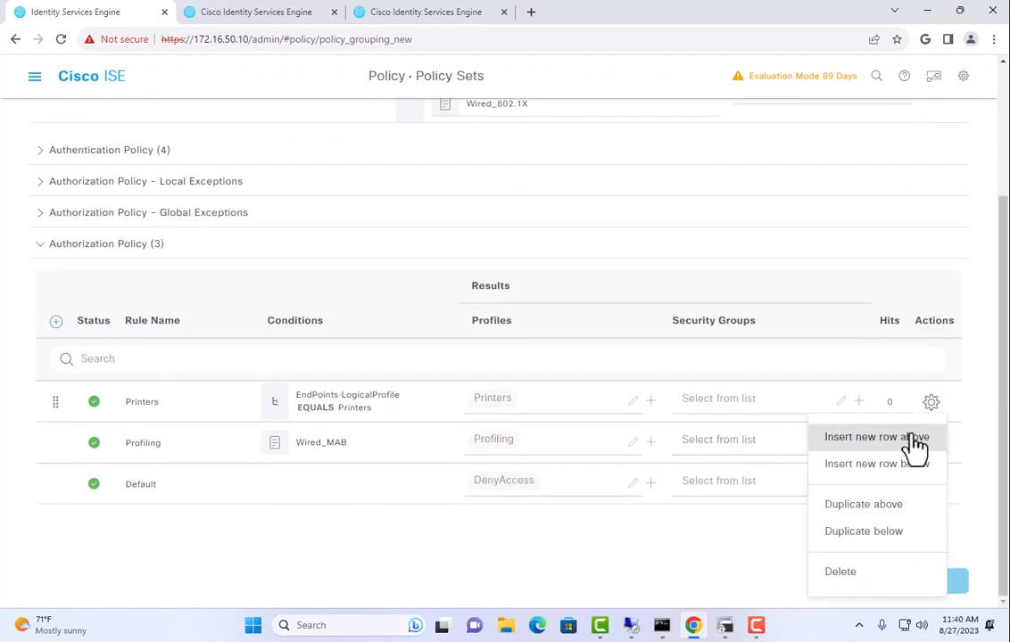
left_click(883, 507)
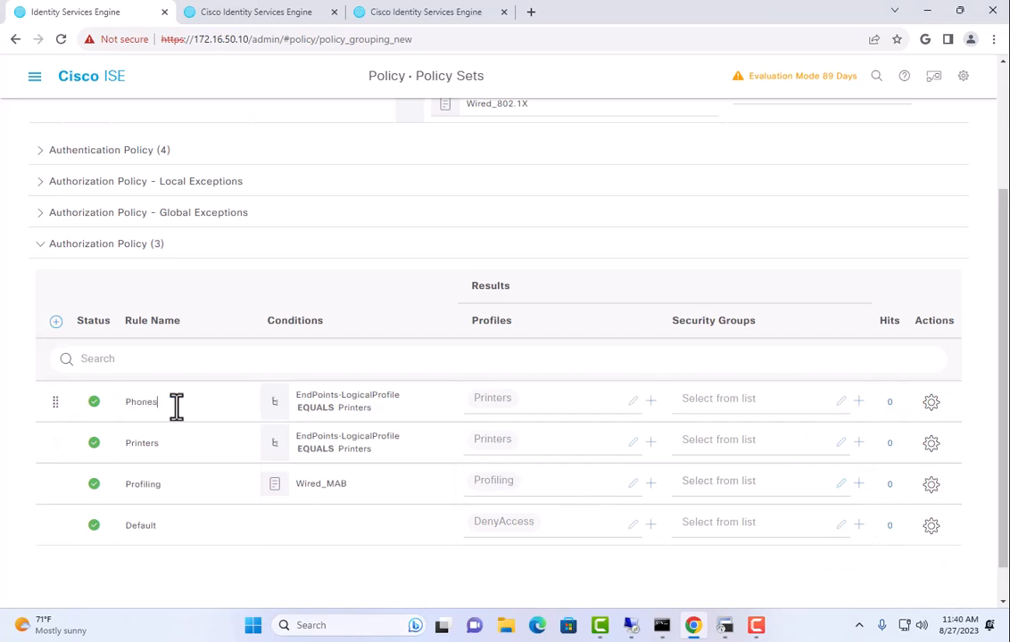
Change the Phones rule's LogicalProfile condition value to IP-Phones
left_click(318, 412)
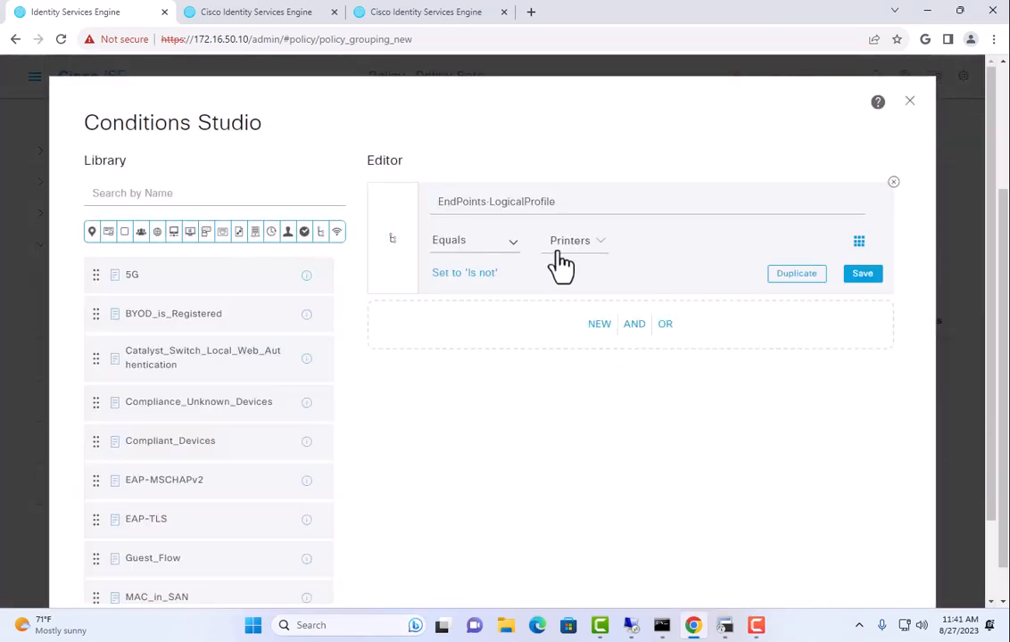
left_click(565, 255)
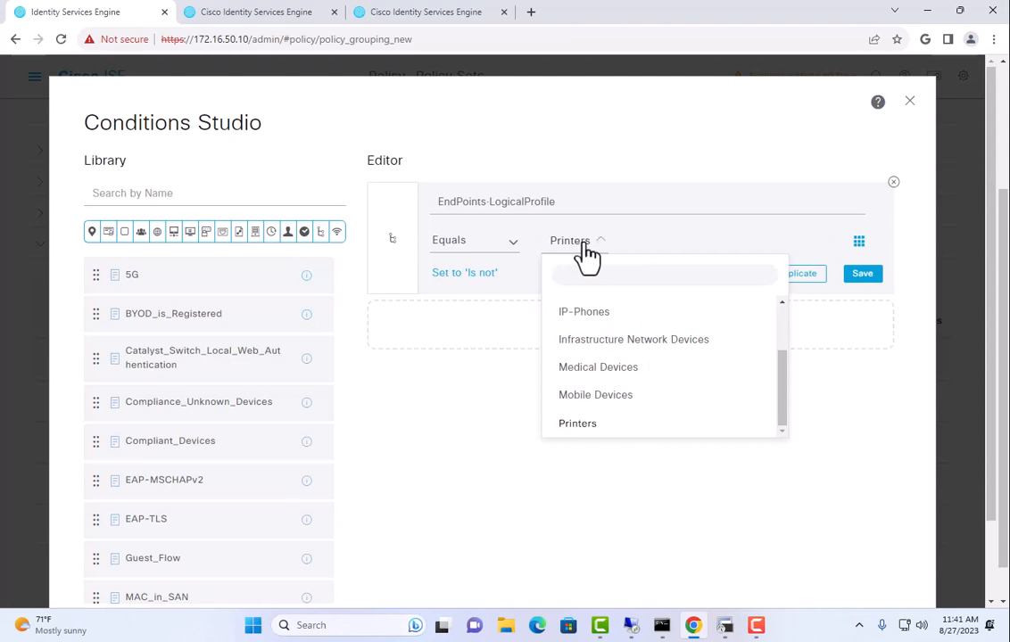
scroll(603, 383, "up", 1)
scroll(603, 383, "up", 1)
left_click(604, 390)
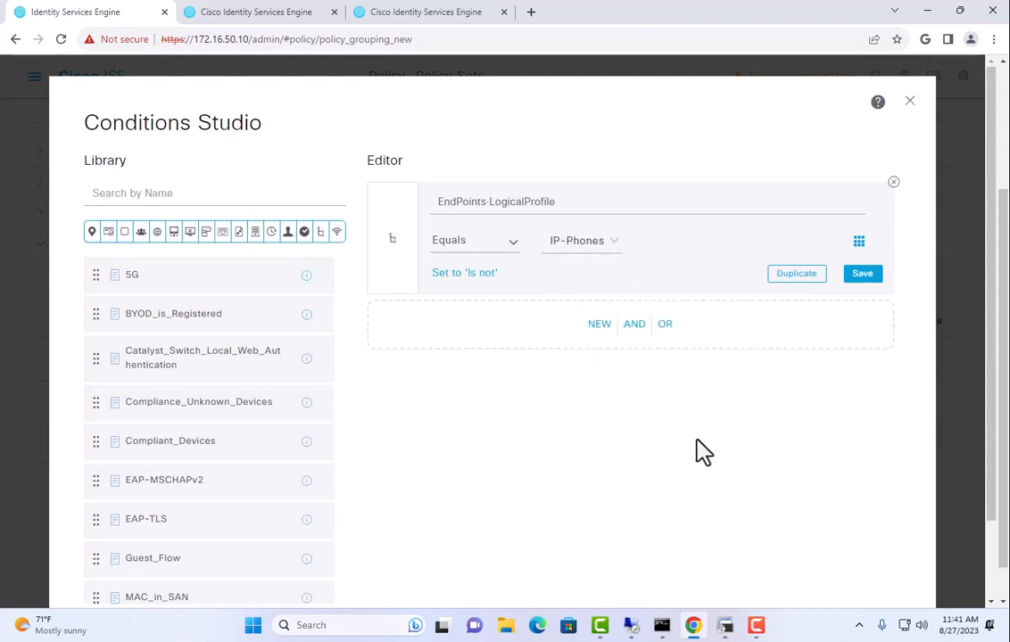
scroll(713, 455, "down", 1)
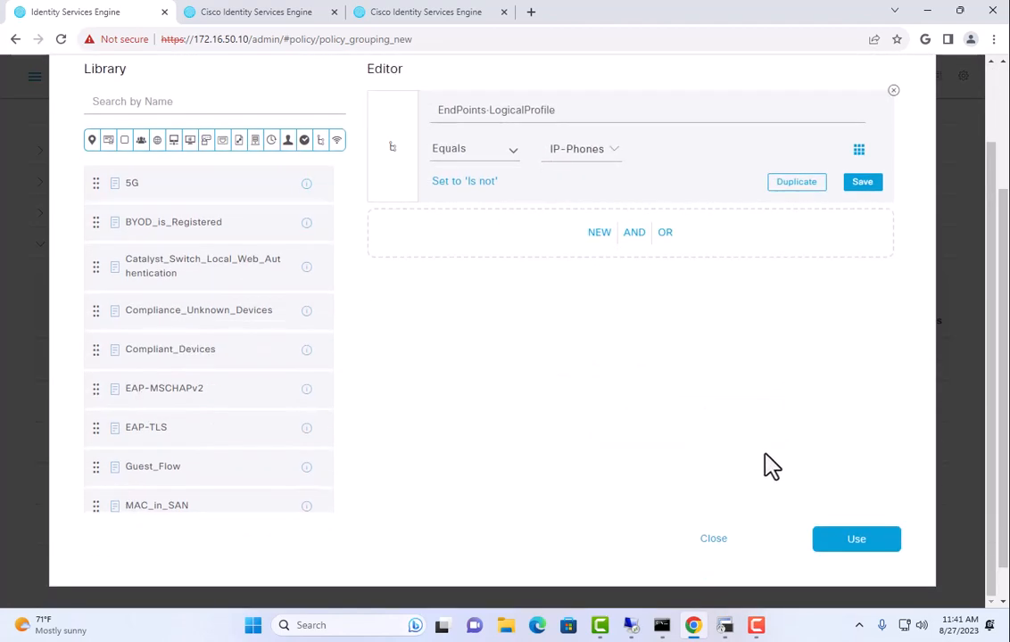
left_click(847, 544)
Replace the Phones rule's Printers profile with Phones-Voice
left_click(496, 403)
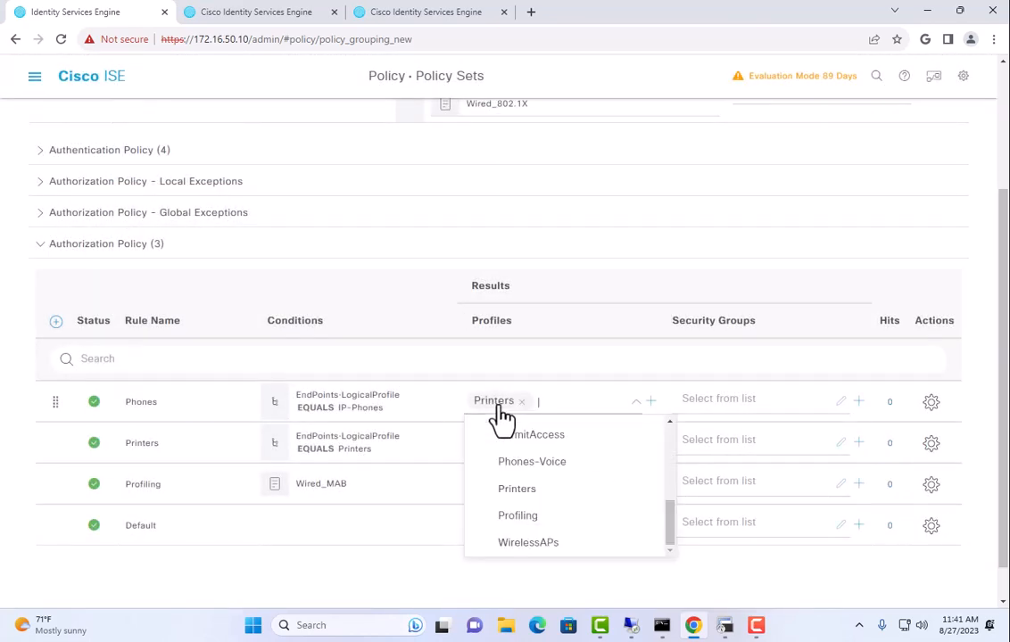
left_click(522, 412)
left_click(520, 402)
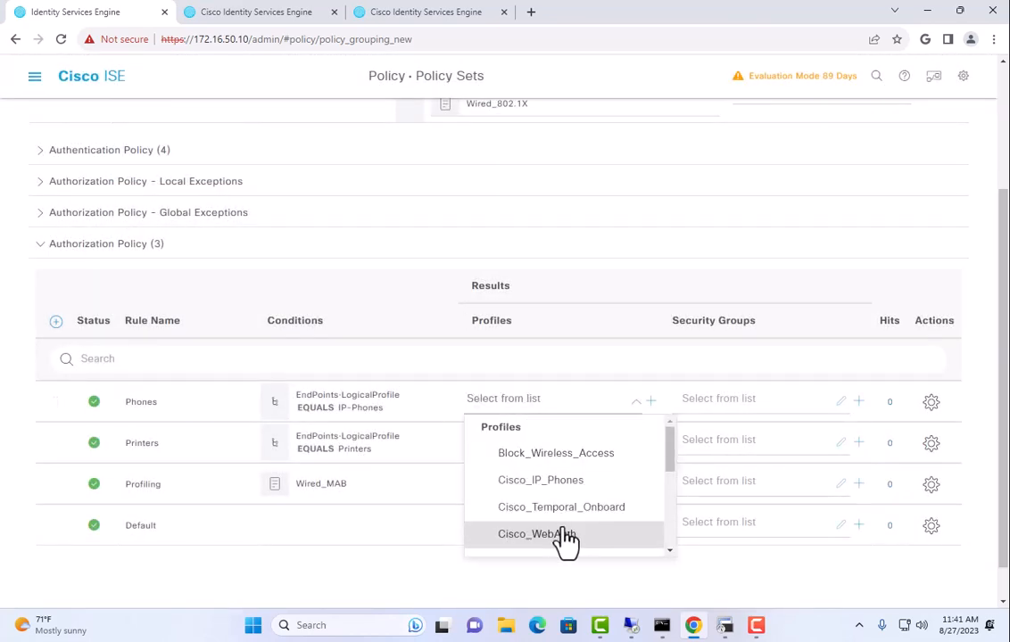
scroll(566, 539, "down", 3)
scroll(568, 540, "down", 2)
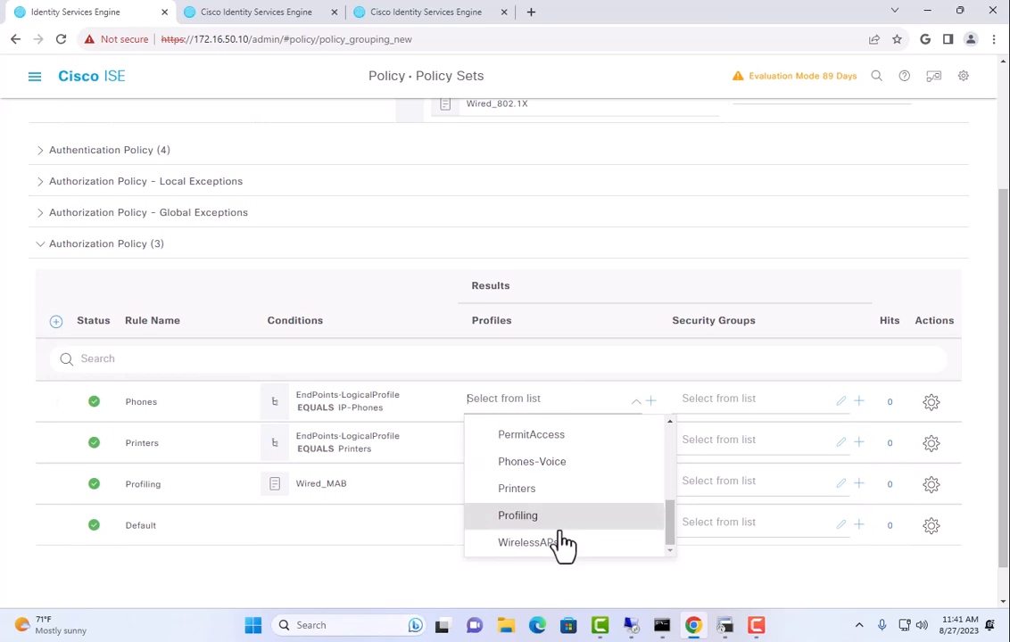
scroll(565, 542, "up", 3)
scroll(565, 544, "up", 3)
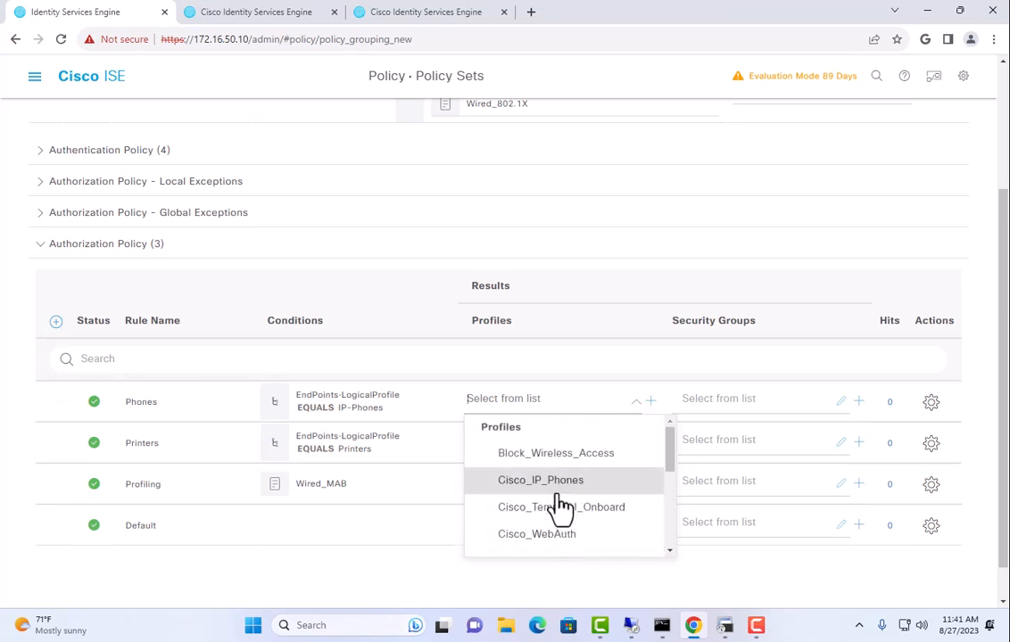
scroll(560, 500, "down", 2)
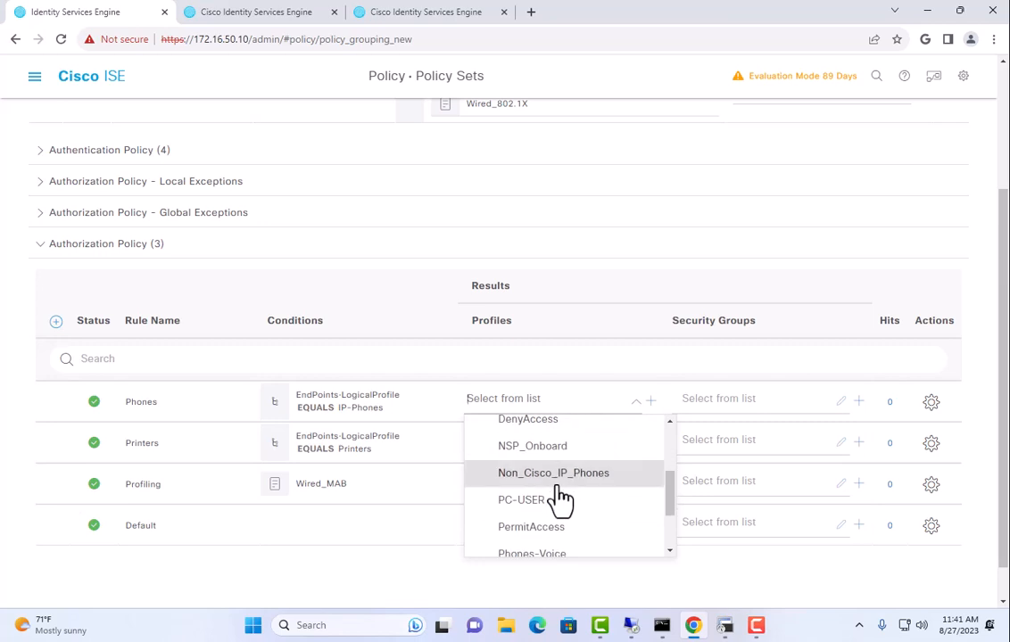
scroll(560, 499, "down", 1)
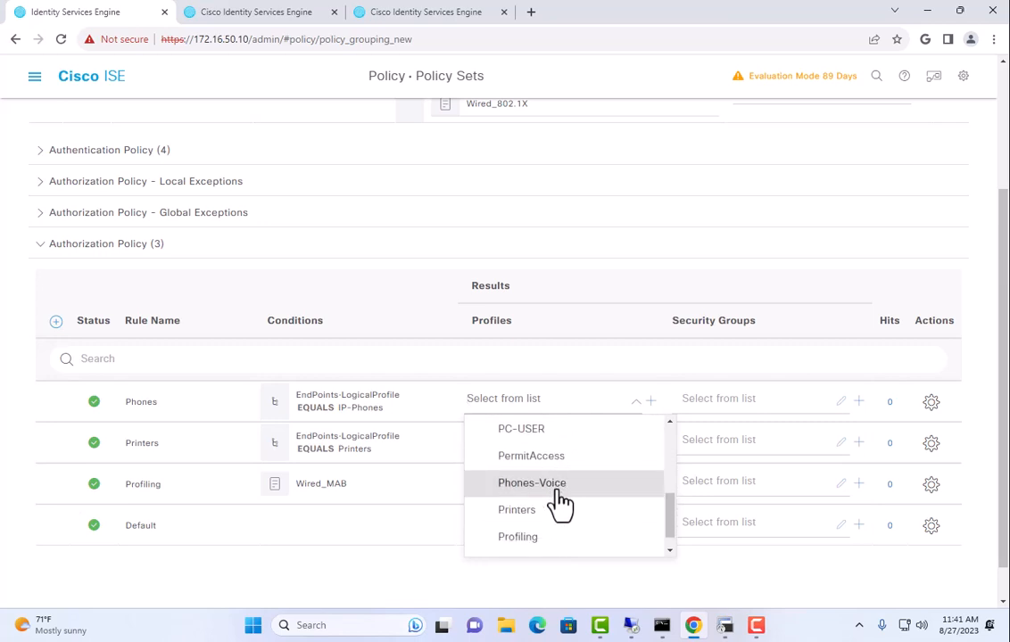
scroll(560, 503, "down", 1)
left_click(577, 480)
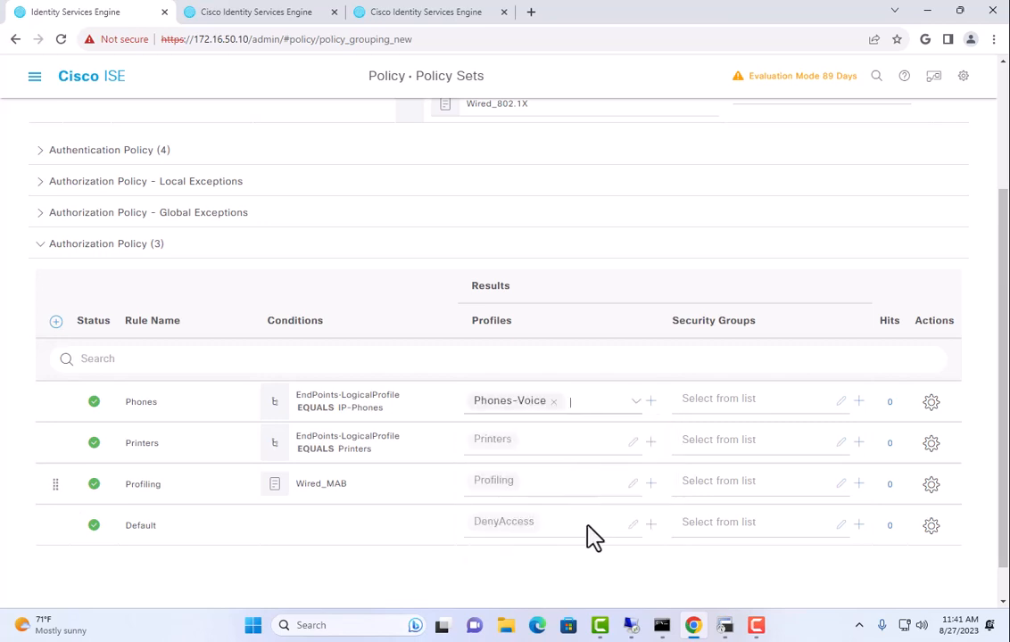
Save the policy set and re-expand the four authorization rules
scroll(624, 579, "down", 1)
left_click(954, 580)
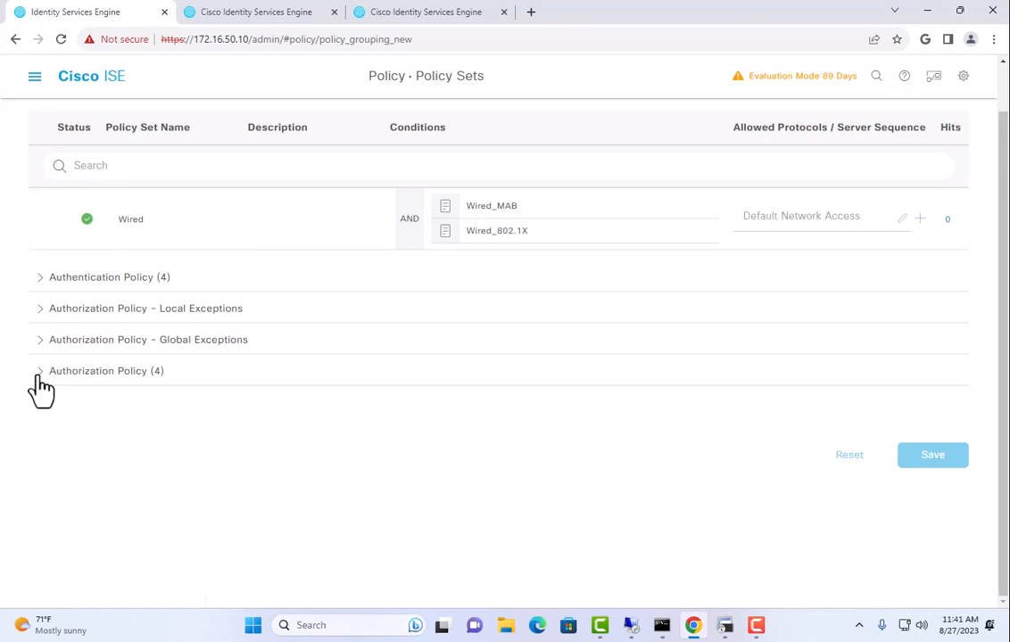
left_click(38, 373)
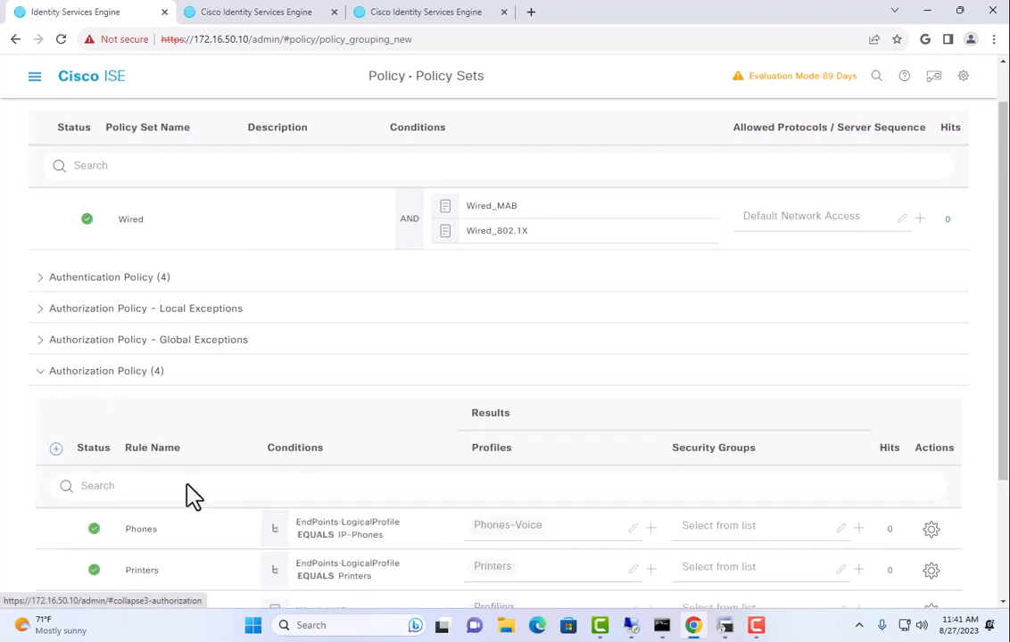
scroll(197, 485, "down", 1)
left_click(930, 388)
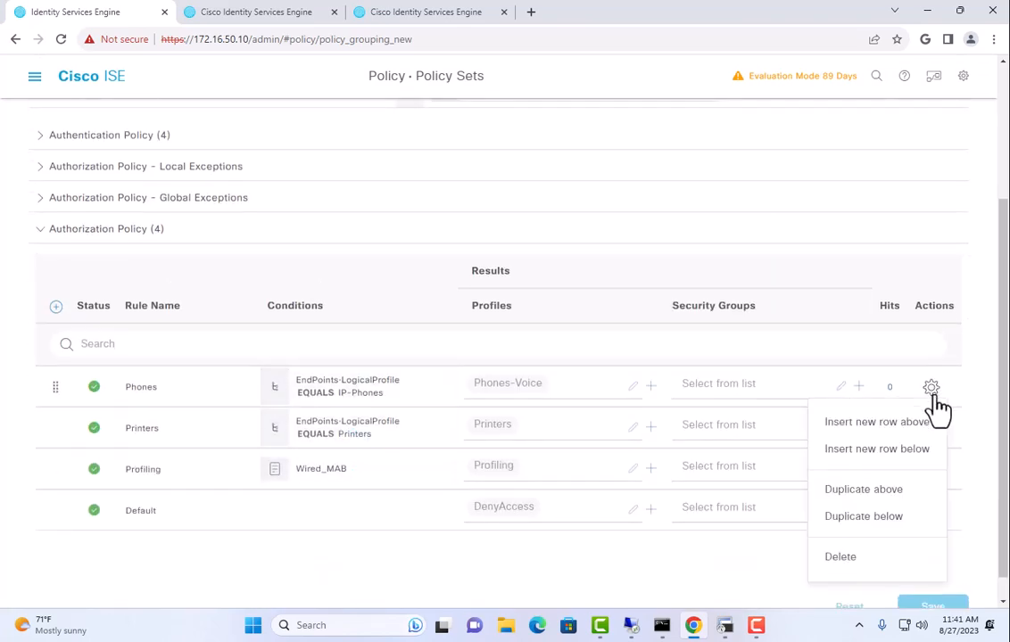
left_click(915, 432)
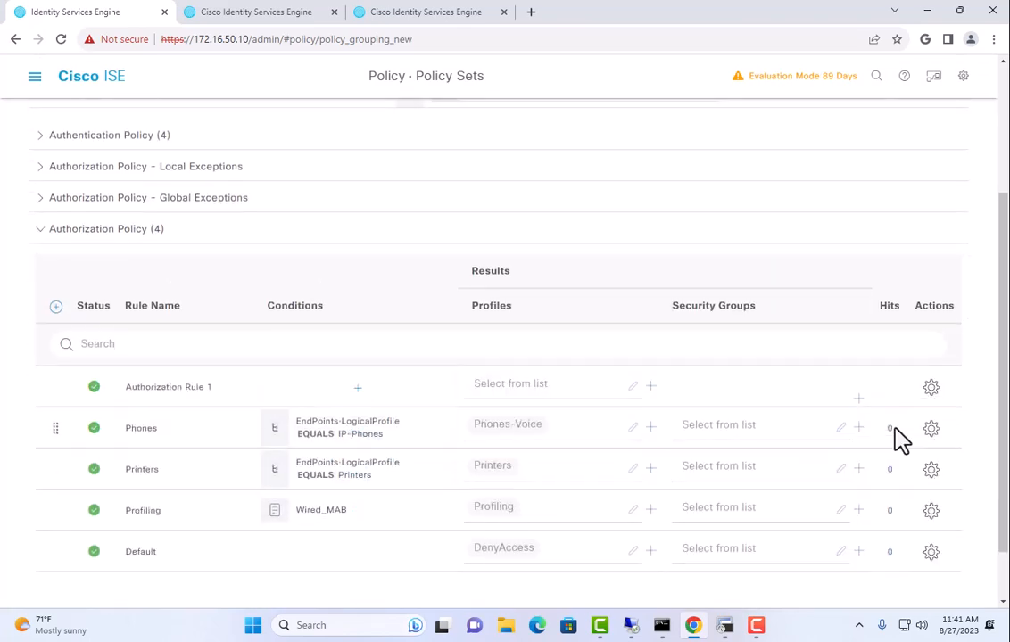
left_click(161, 387)
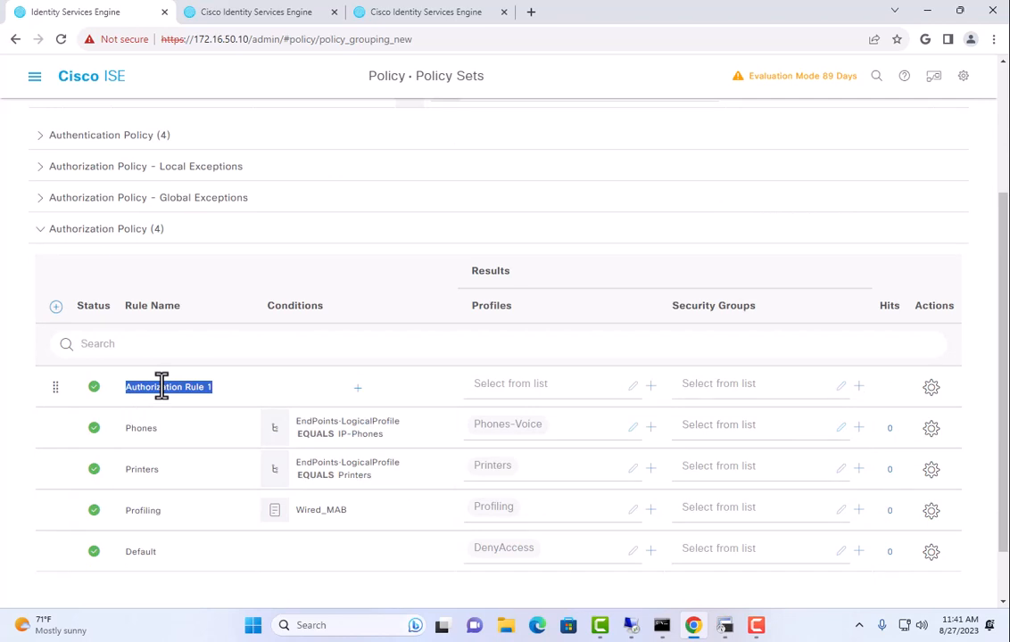
type("WirelessAPs")
left_click(332, 392)
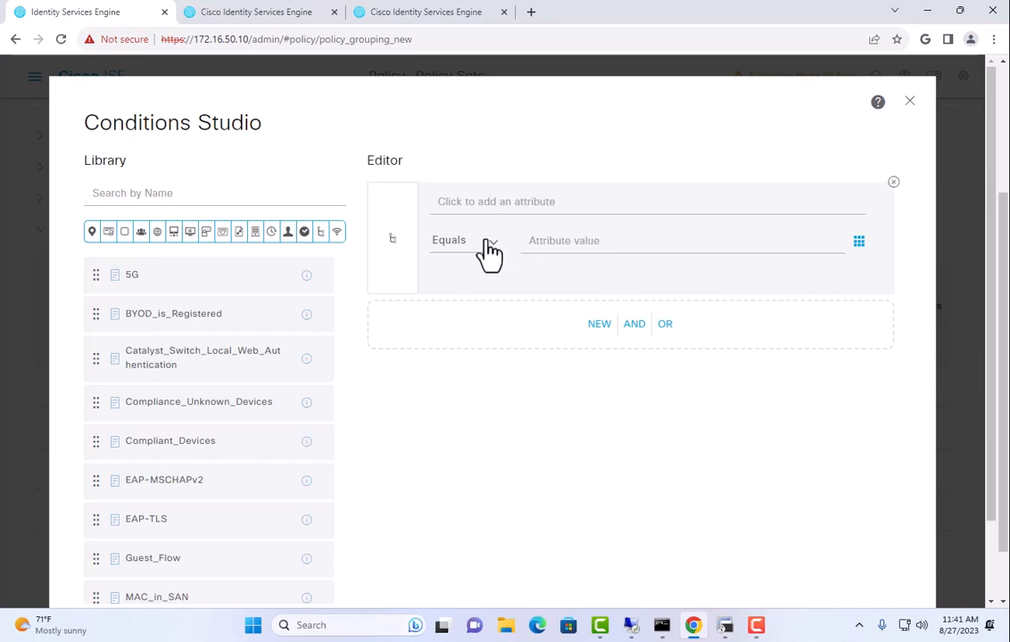
left_click(909, 100)
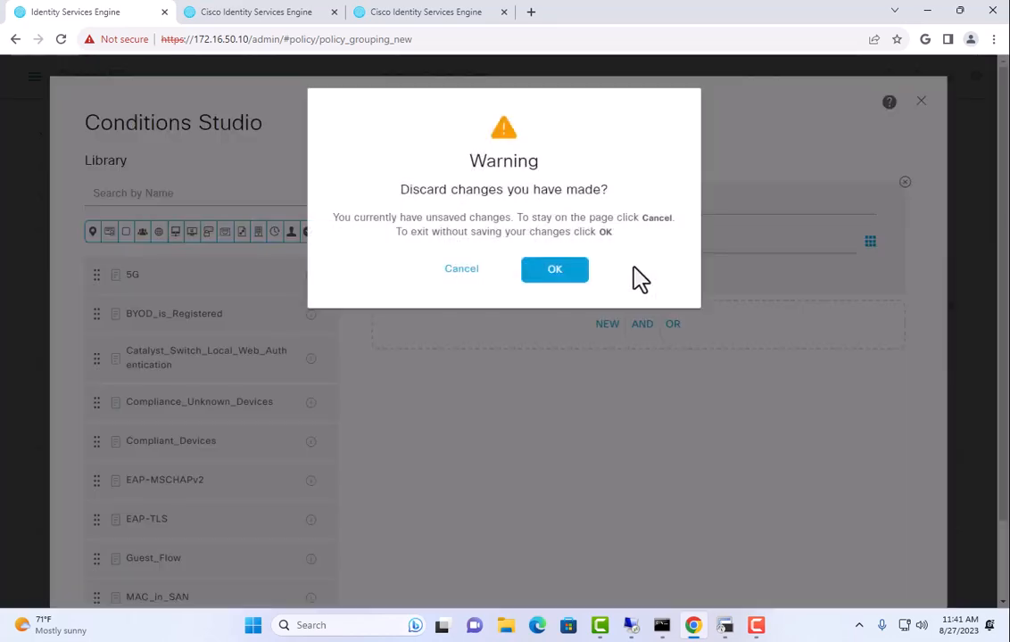
left_click(564, 273)
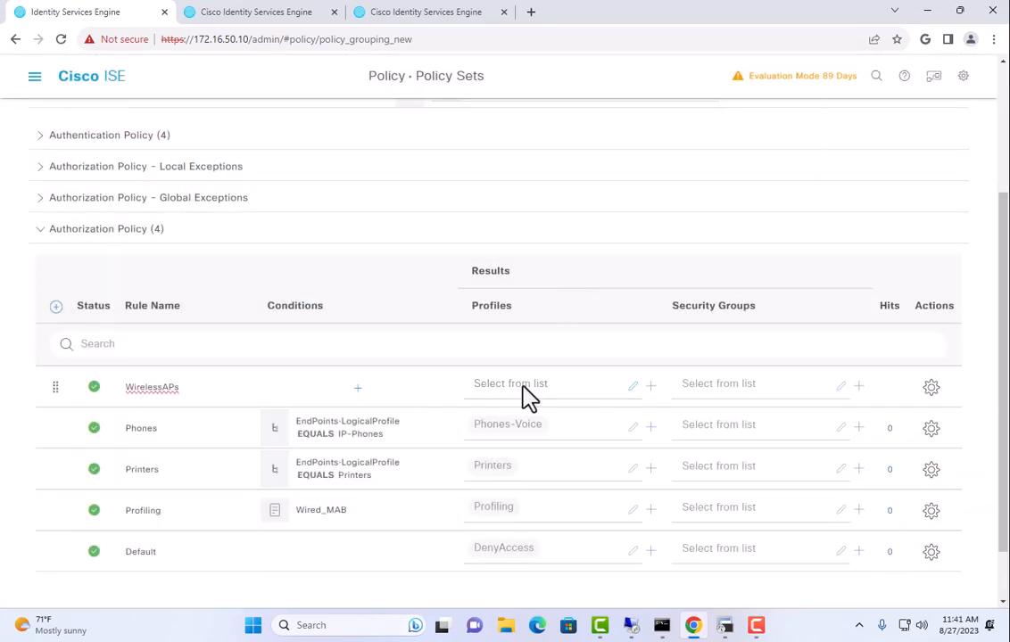
left_click(930, 390)
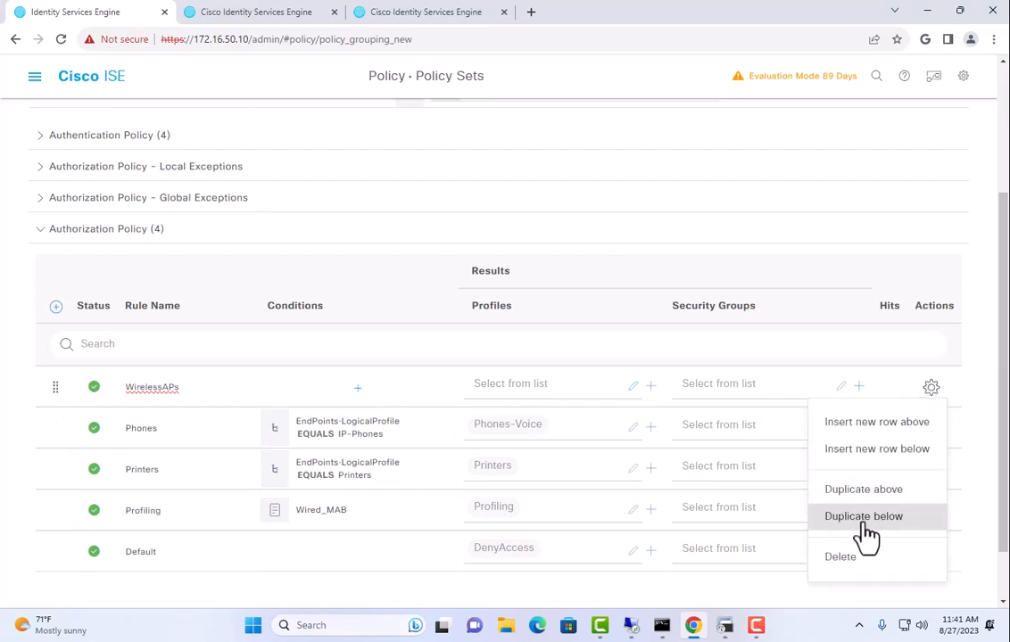
left_click(859, 557)
left_click(533, 215)
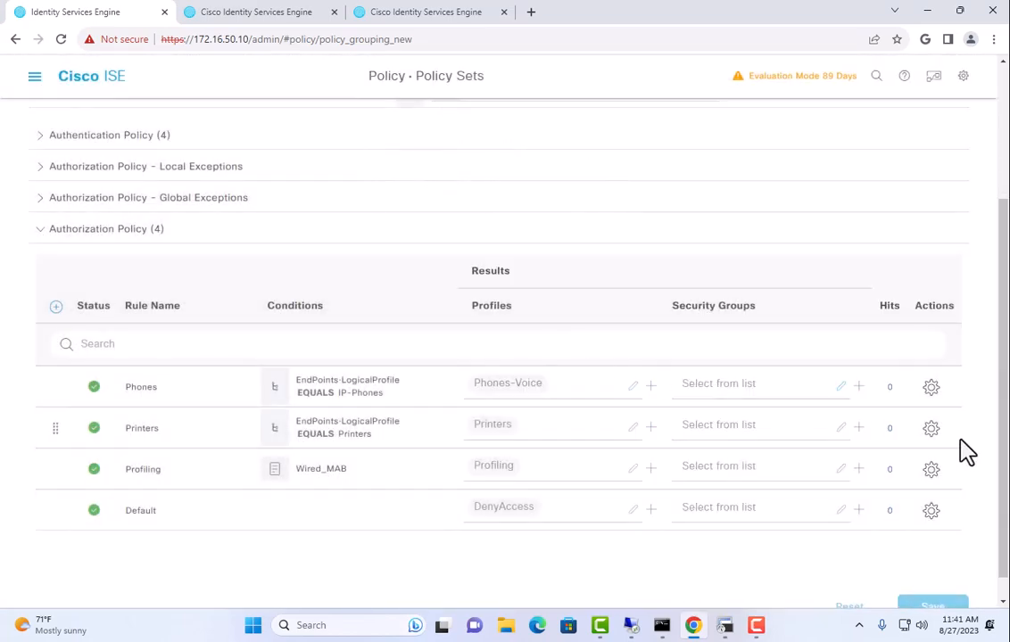
left_click(930, 387)
Duplicate Phones as Phones_copy, change its LogicalProfile value to Medical Devices, and save
left_click(892, 489)
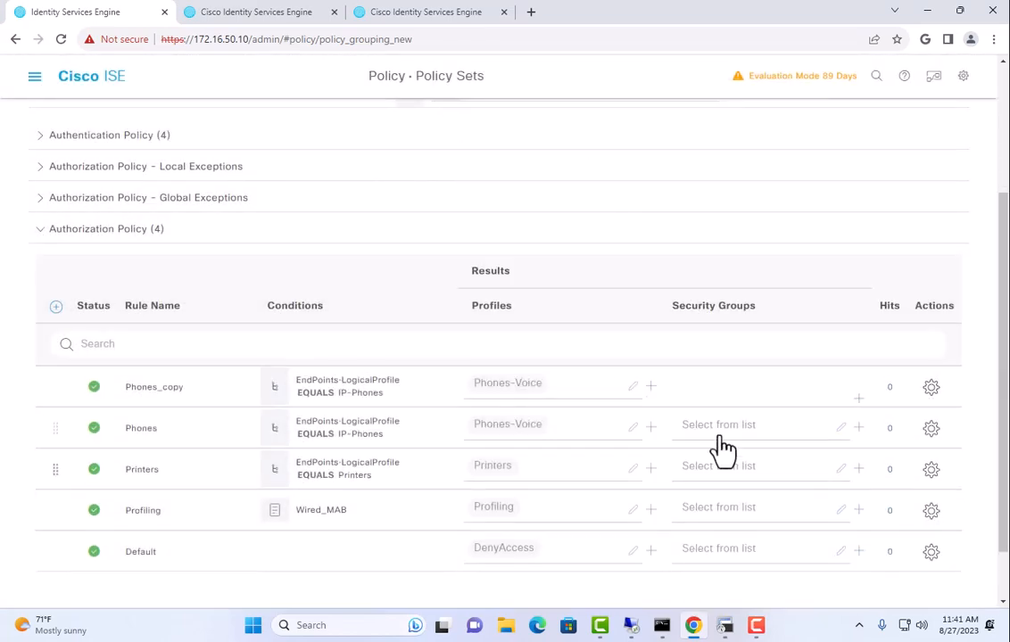
left_click(354, 390)
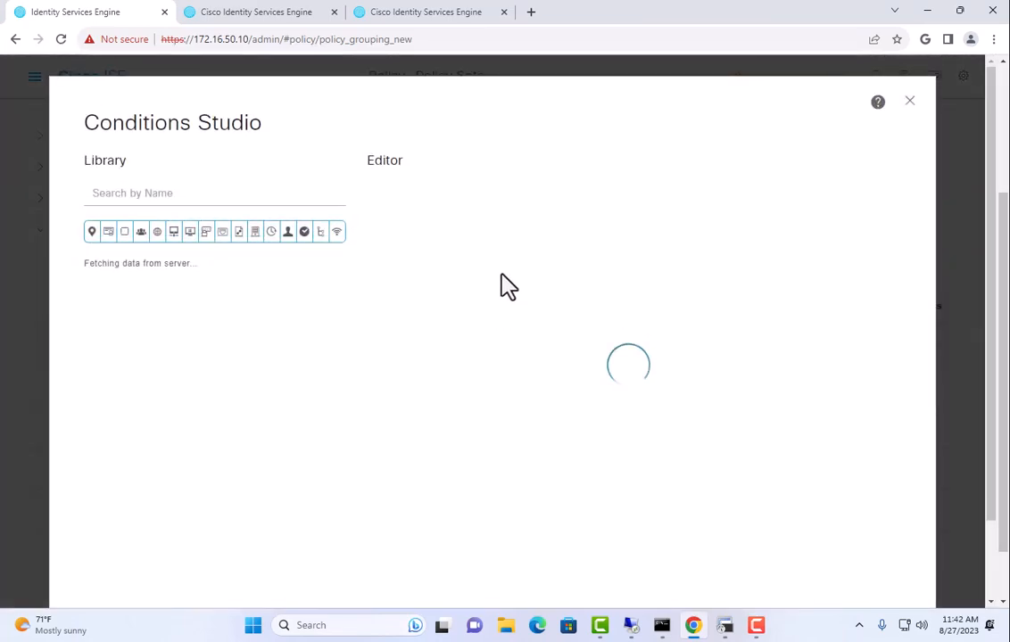
left_click(584, 247)
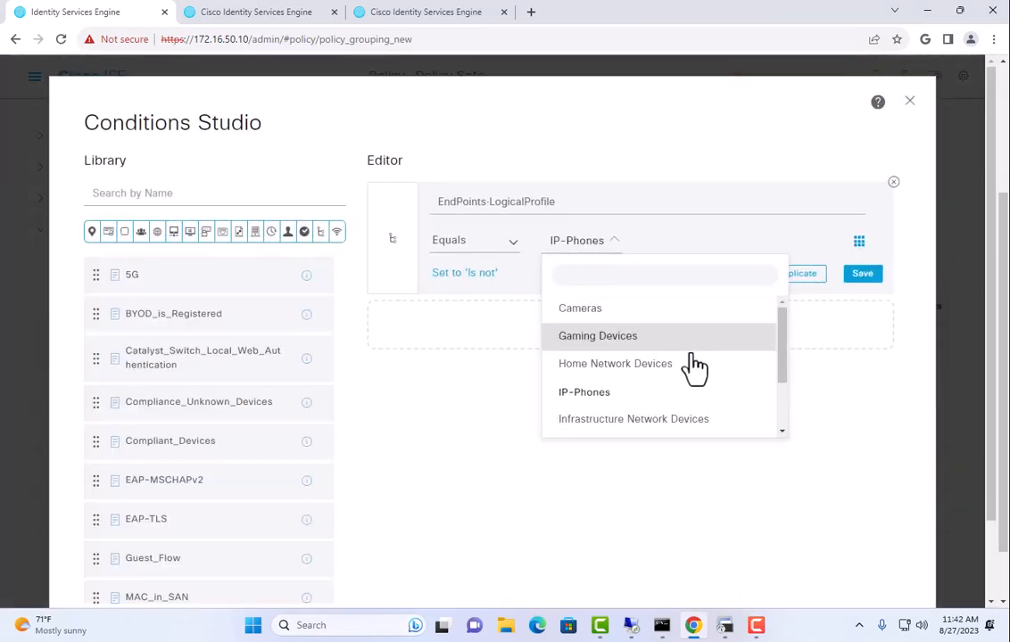
scroll(694, 366, "down", 2)
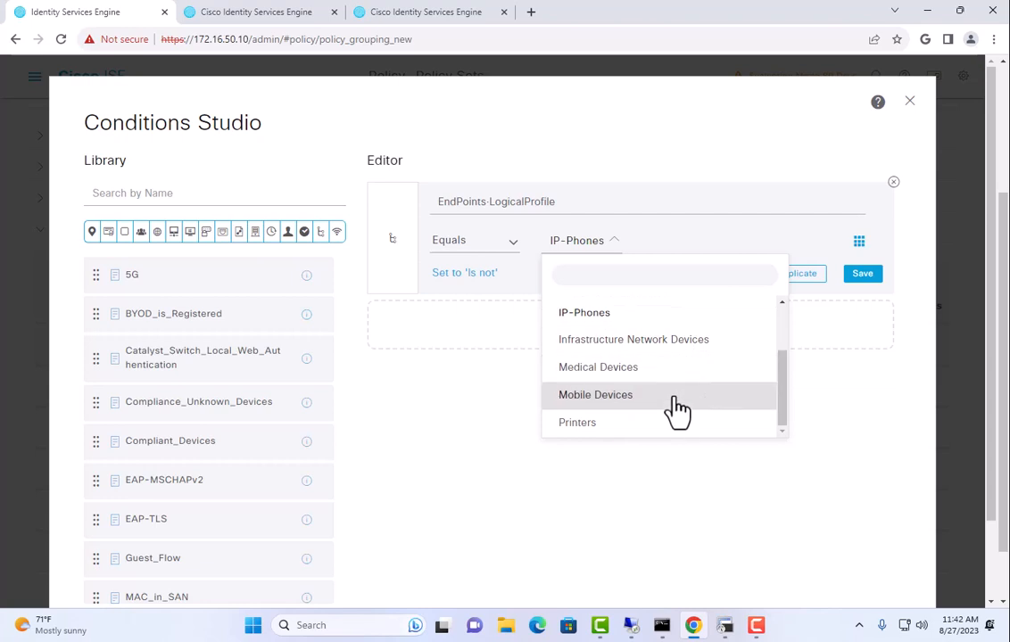
scroll(676, 412, "up", 2)
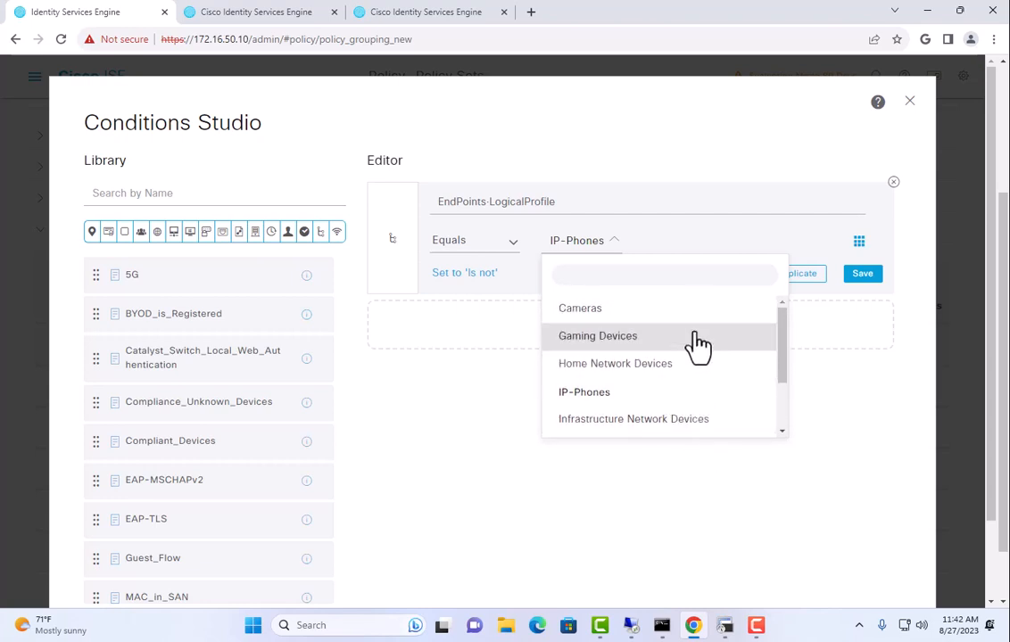
left_click(476, 449)
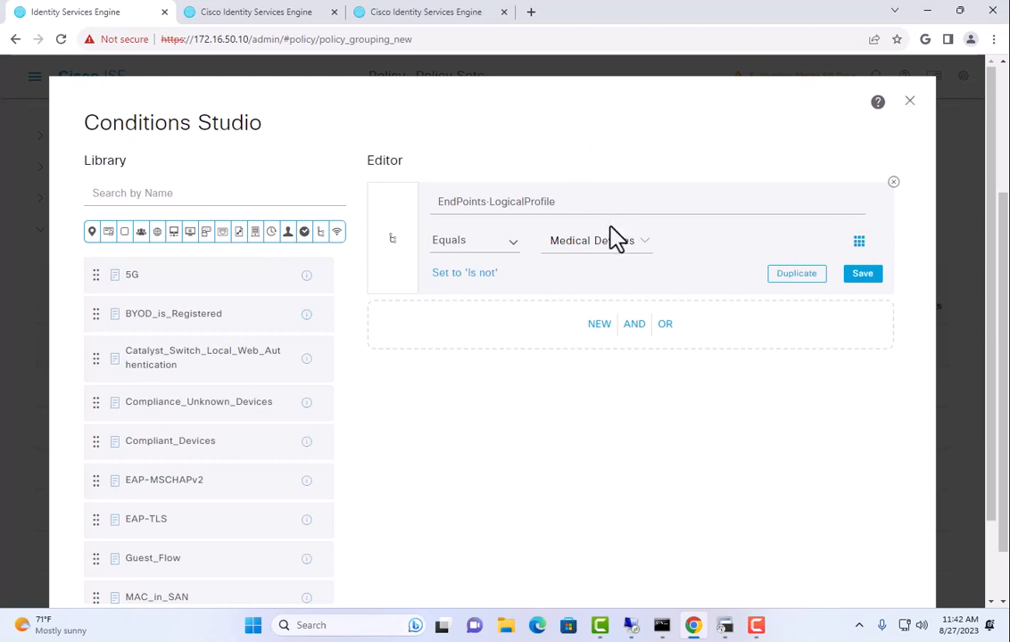
scroll(701, 452, "down", 2)
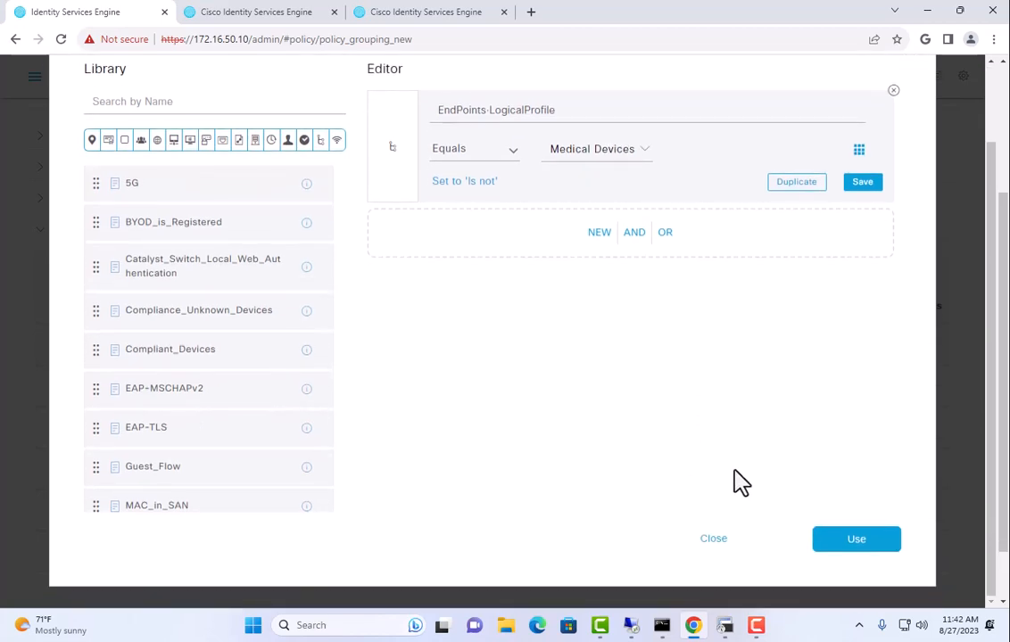
left_click(839, 544)
scroll(504, 440, "down", 2)
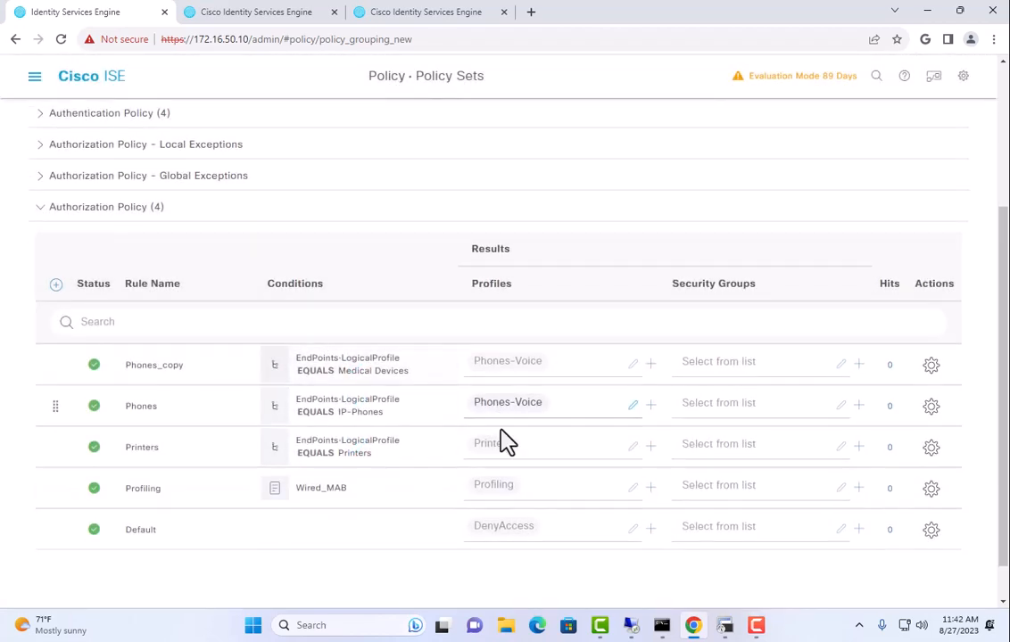
left_click(921, 585)
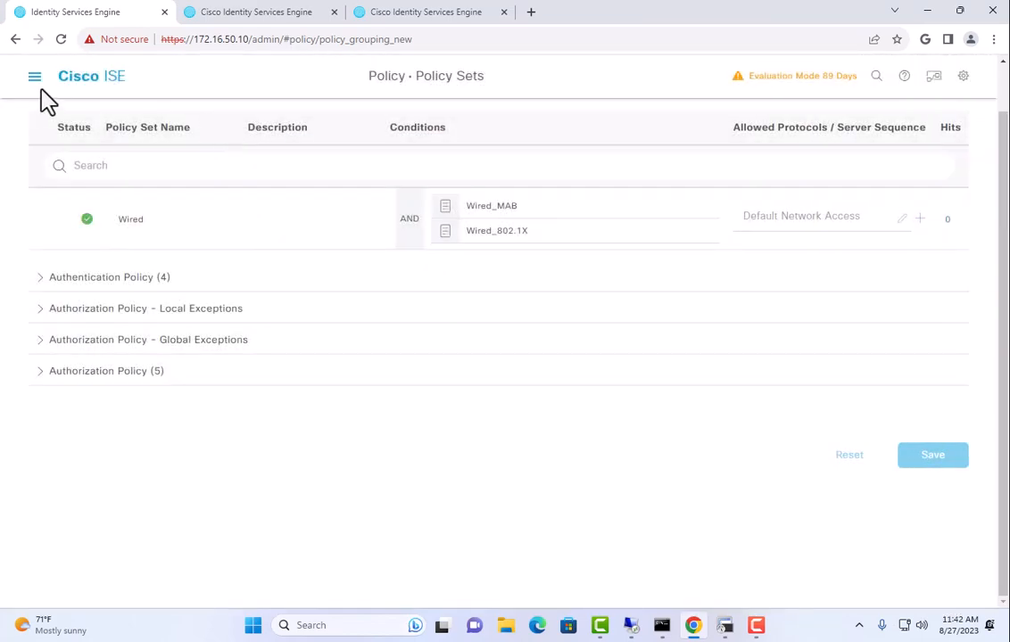
Start a new logical profile under Work Centers > Profiler > Logical Profiles
left_click(34, 80)
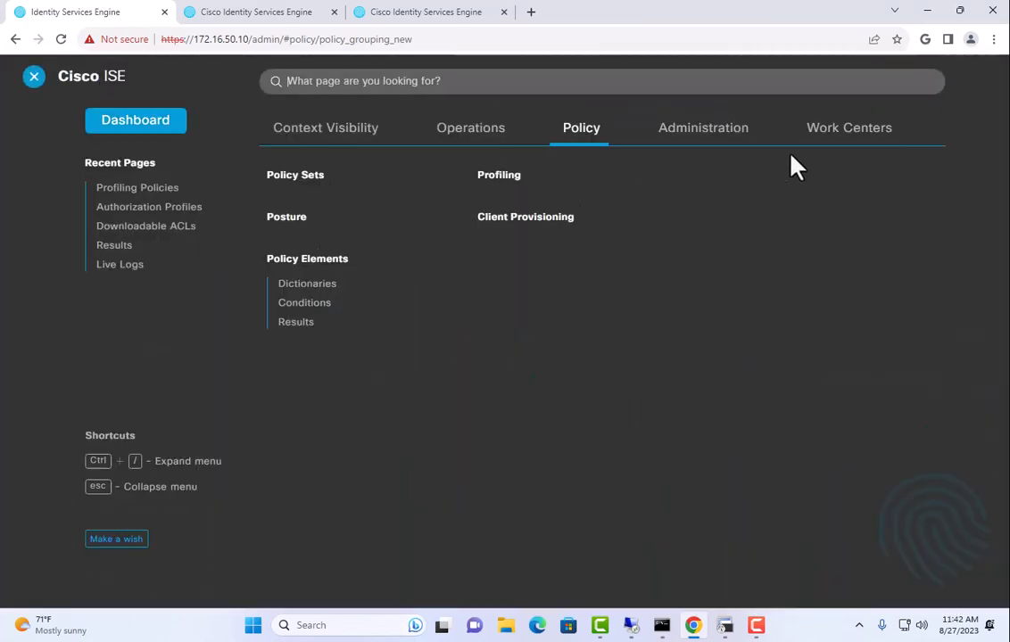
left_click(834, 134)
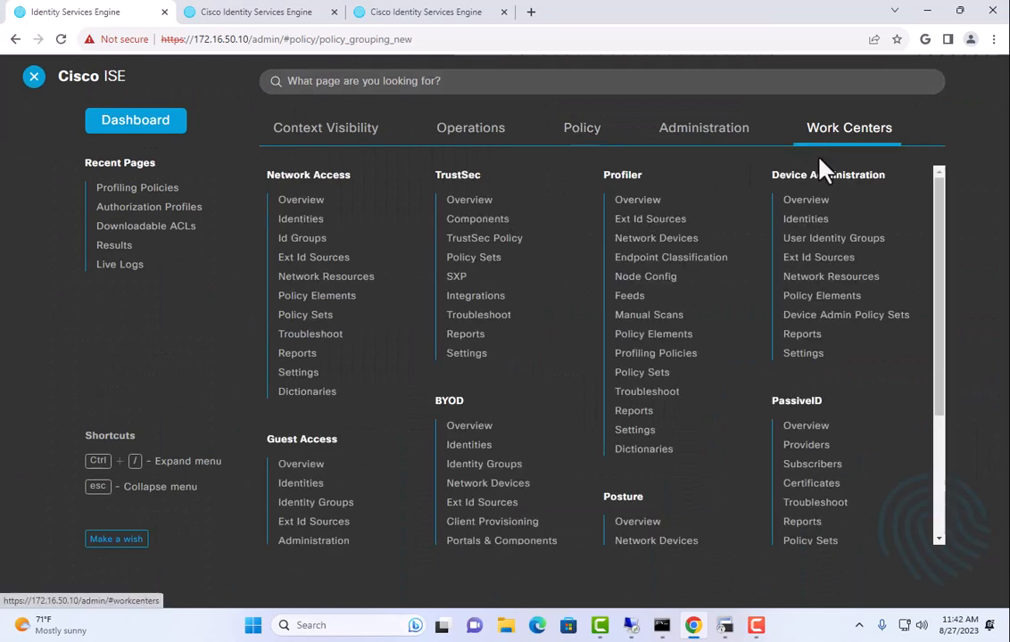
left_click(643, 353)
left_click(134, 318)
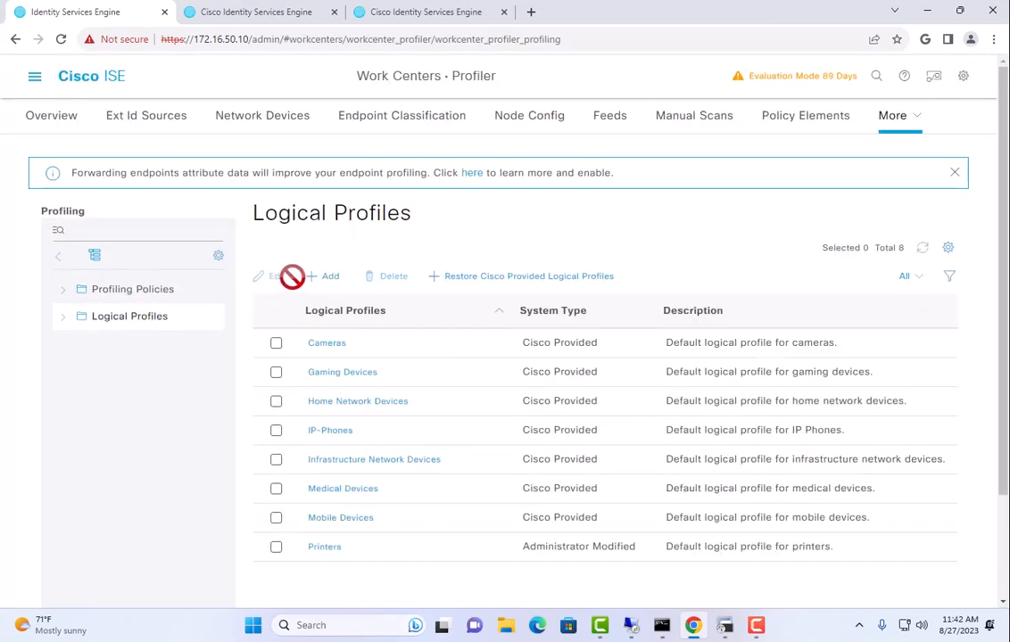
left_click(323, 275)
left_click(417, 276)
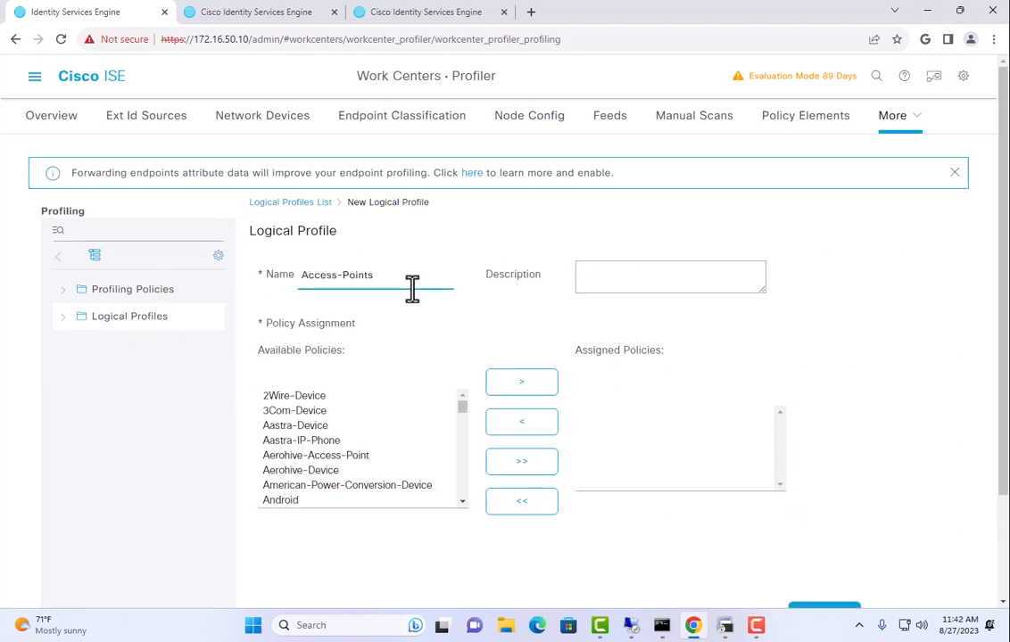
Assign Cisco-AP-Catalyst-9120AX, Cisco-AP-Aironet-4800 and Cisco-AP-Aironet-3800 policies to the profile
left_click(357, 427)
key("c")
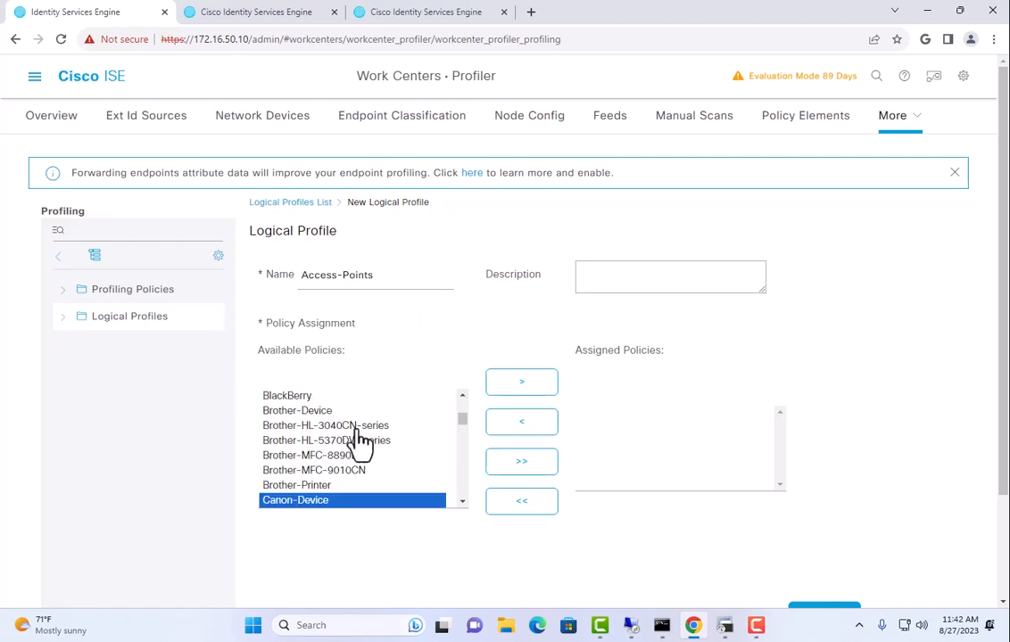
scroll(361, 441, "down", 3)
scroll(356, 439, "down", 2)
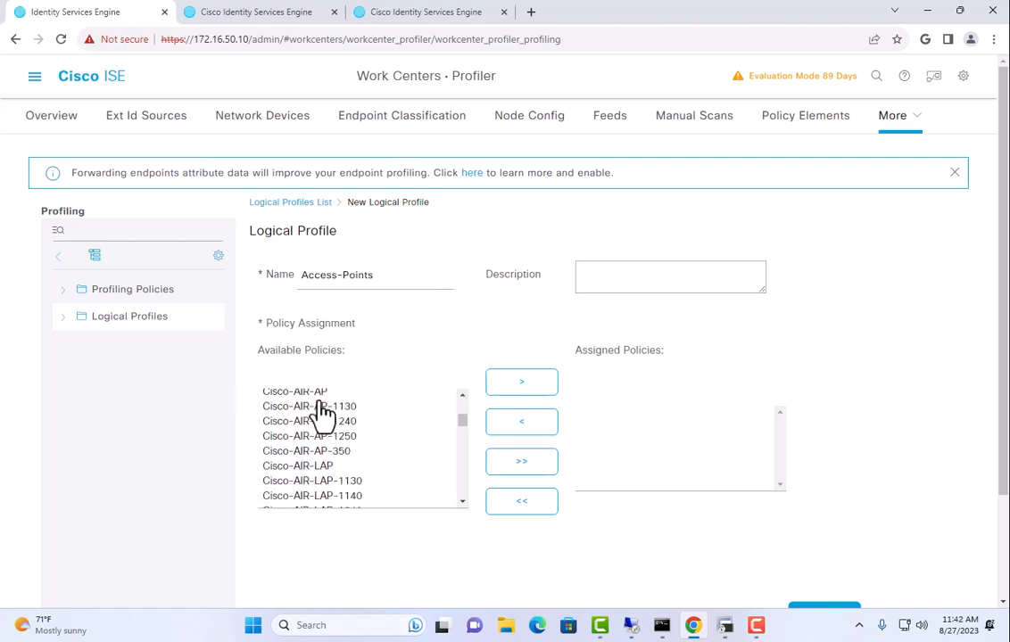
scroll(331, 473, "down", 2)
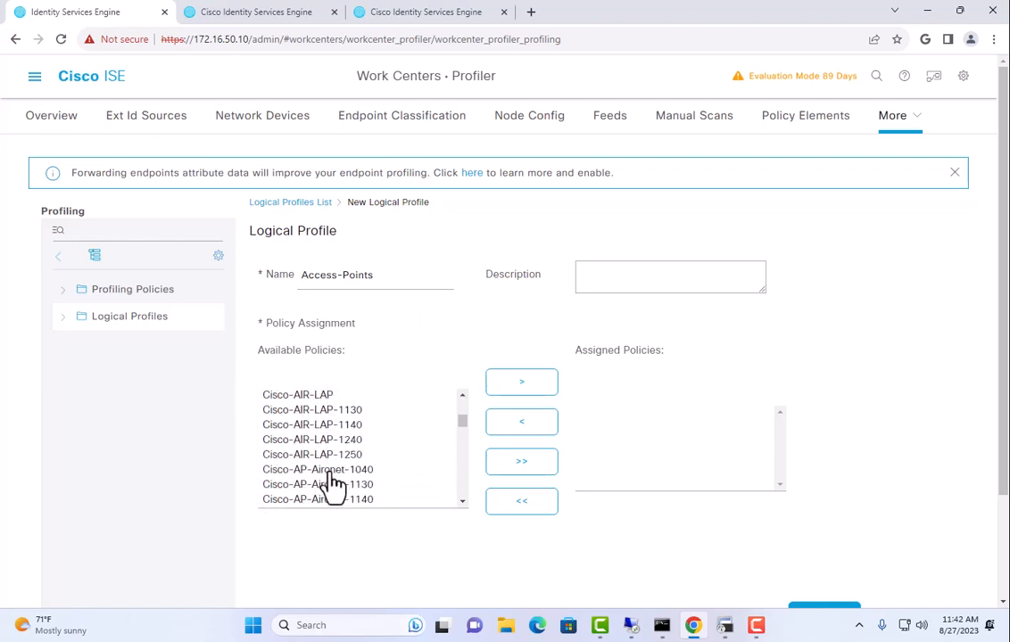
scroll(331, 480, "down", 2)
scroll(332, 482, "down", 2)
scroll(330, 477, "down", 5)
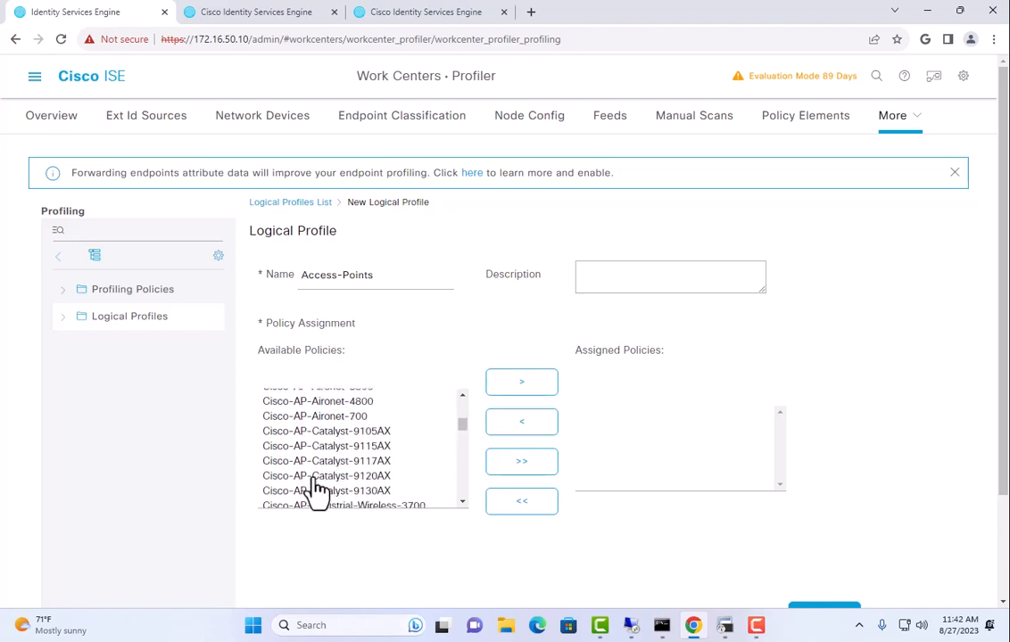
left_click(314, 477)
left_click(508, 384)
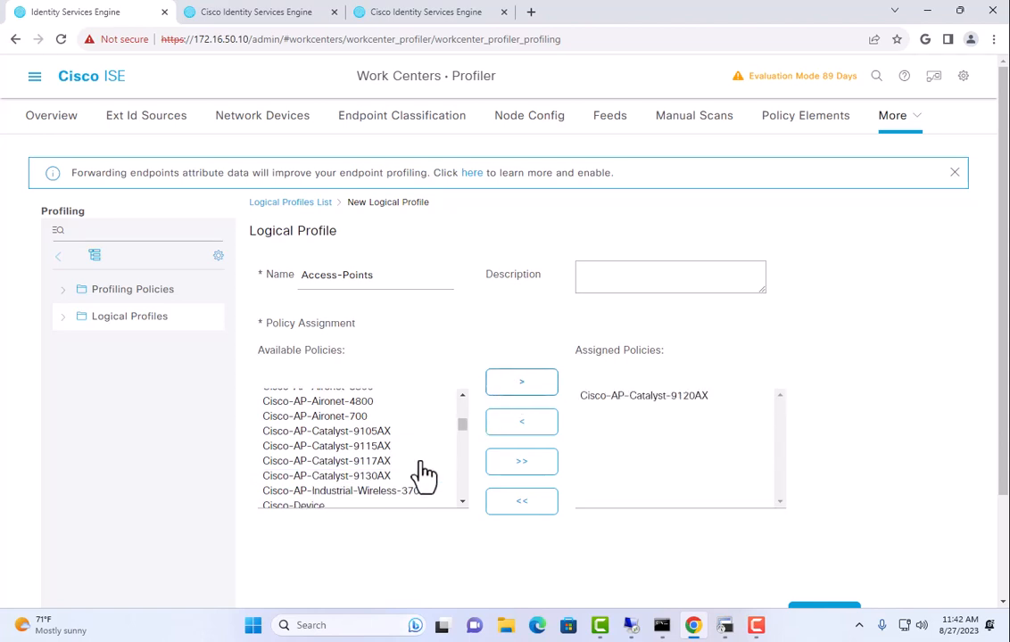
scroll(363, 481, "up", 2)
left_click(421, 472)
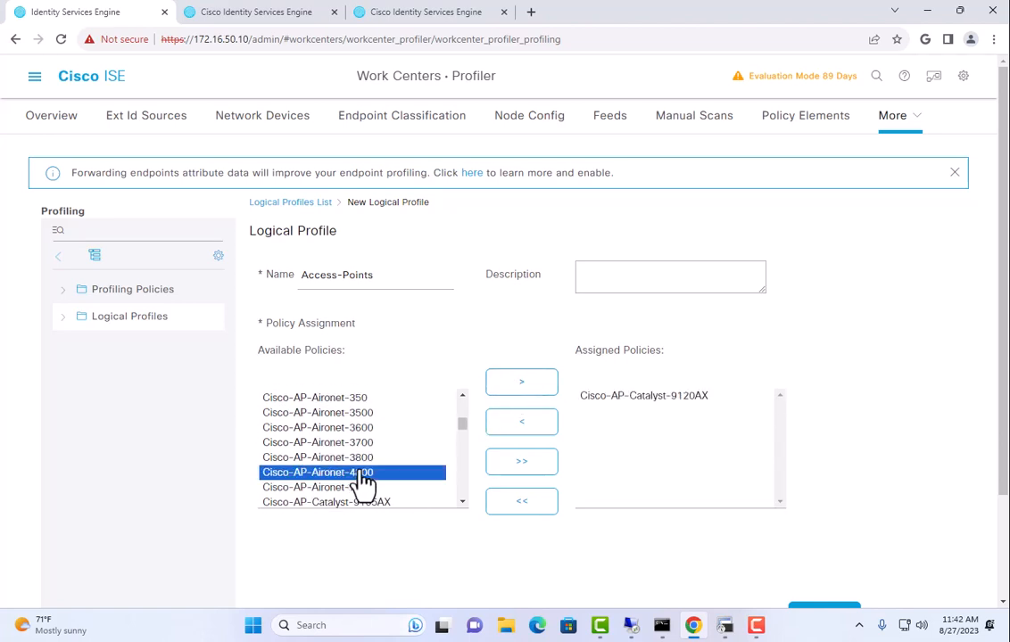
left_click(506, 390)
left_click(390, 457)
left_click(516, 388)
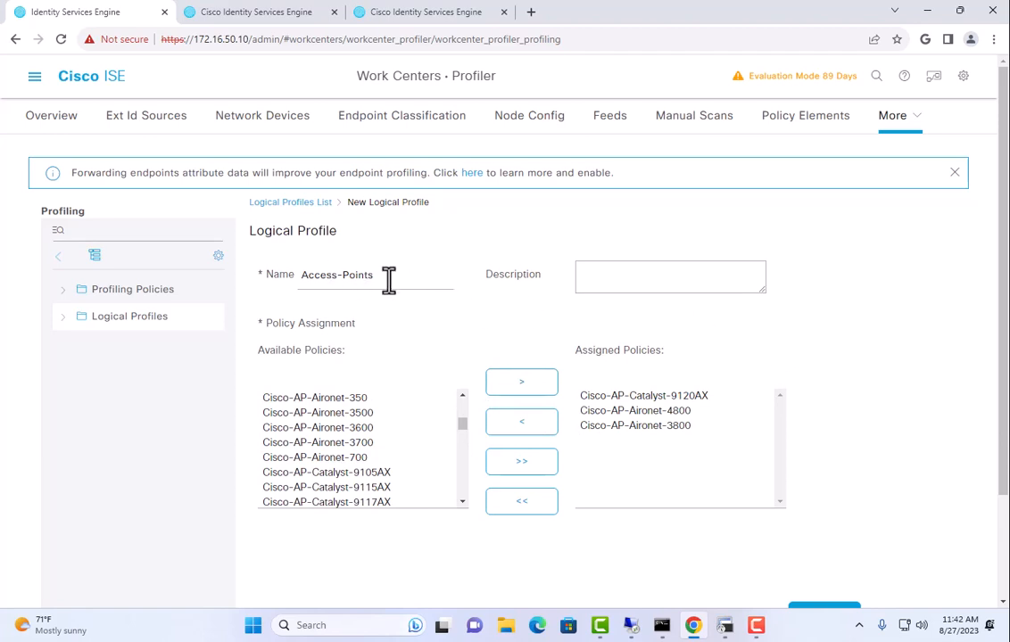
Name the logical profile CiscoAPs and submit it
left_click_drag(389, 279, 283, 270)
type("CiscoAPs")
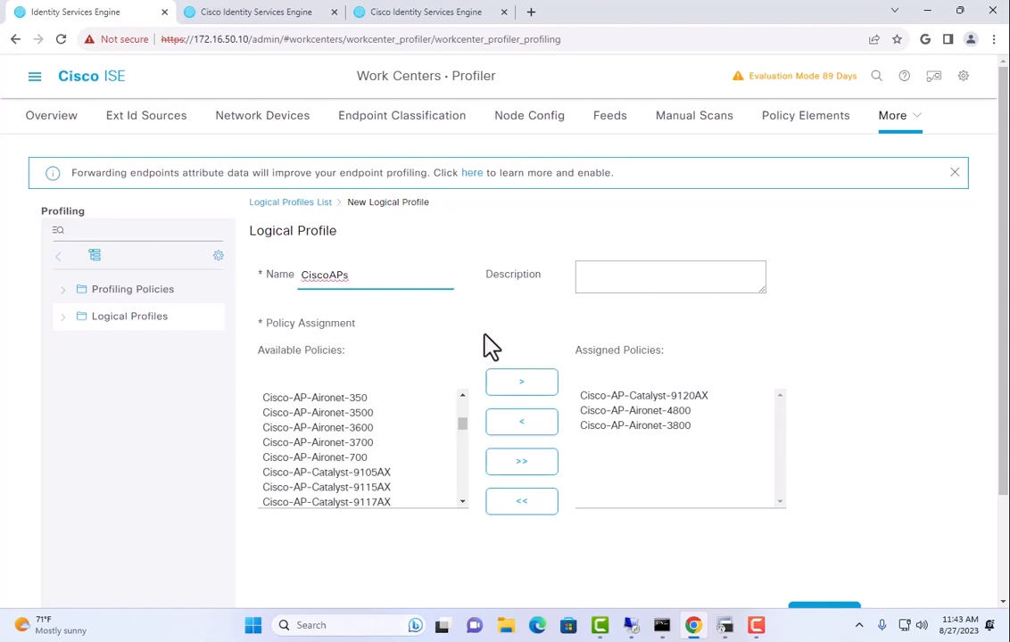
scroll(883, 415, "down", 3)
left_click(825, 488)
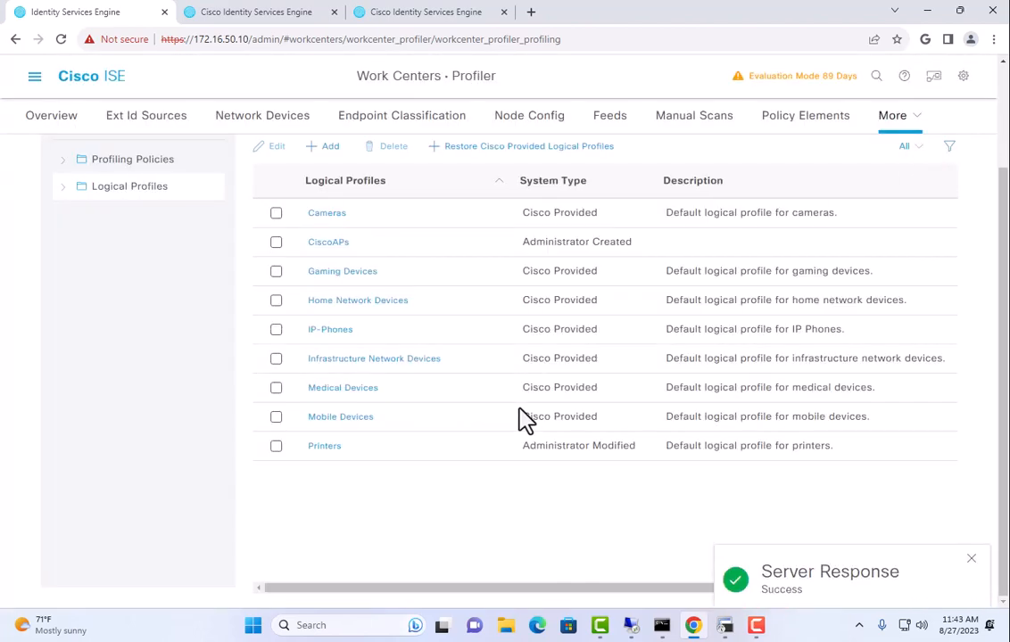
left_click(35, 77)
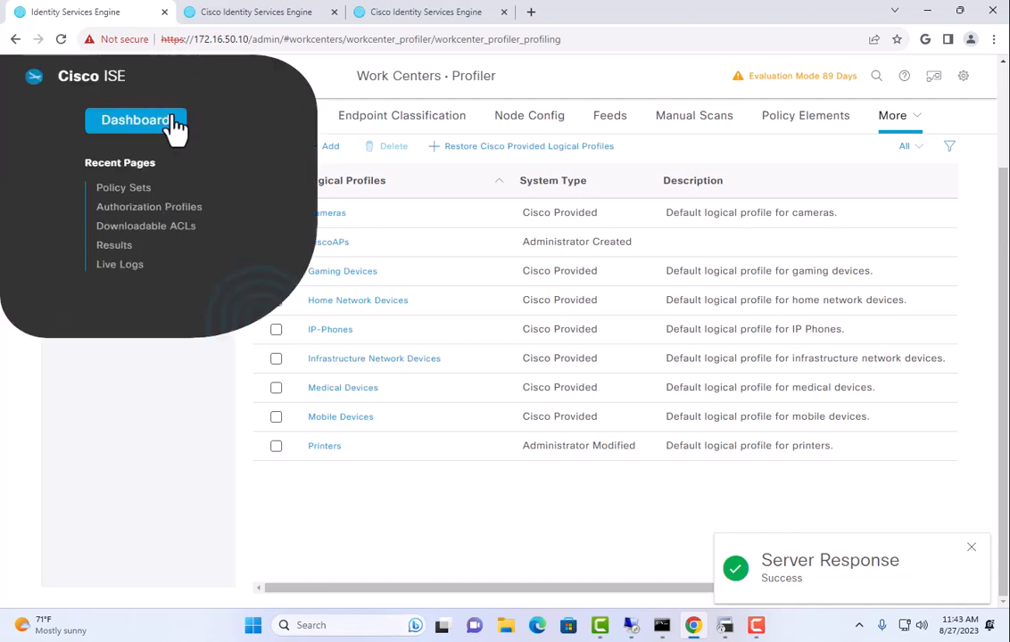
Open the Wired policy set's authorization rules and rename Phones_copy to AccessPoints
mouse_move(582, 145)
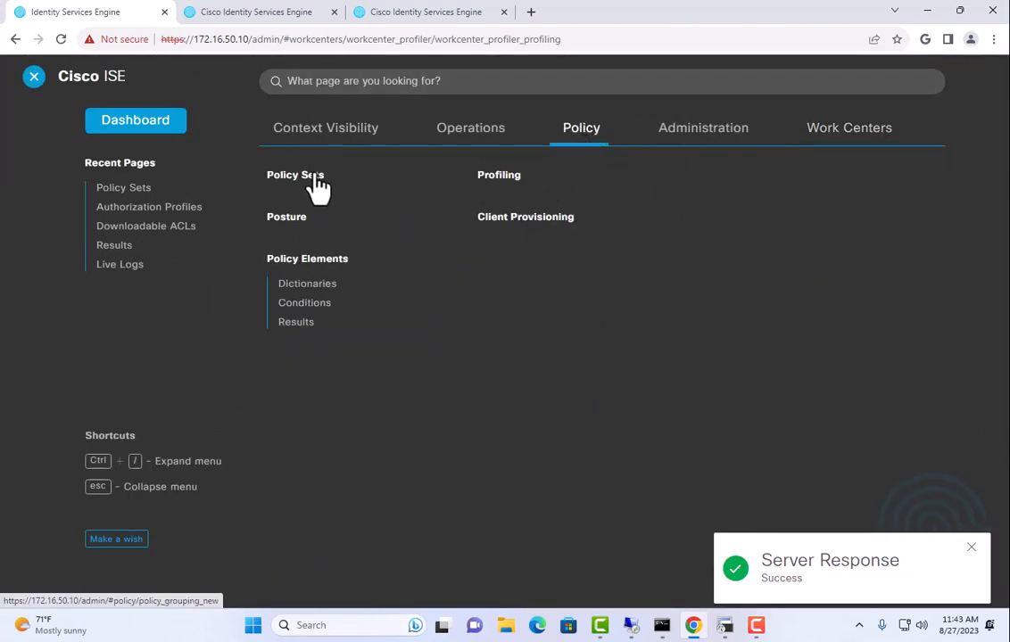
left_click(316, 178)
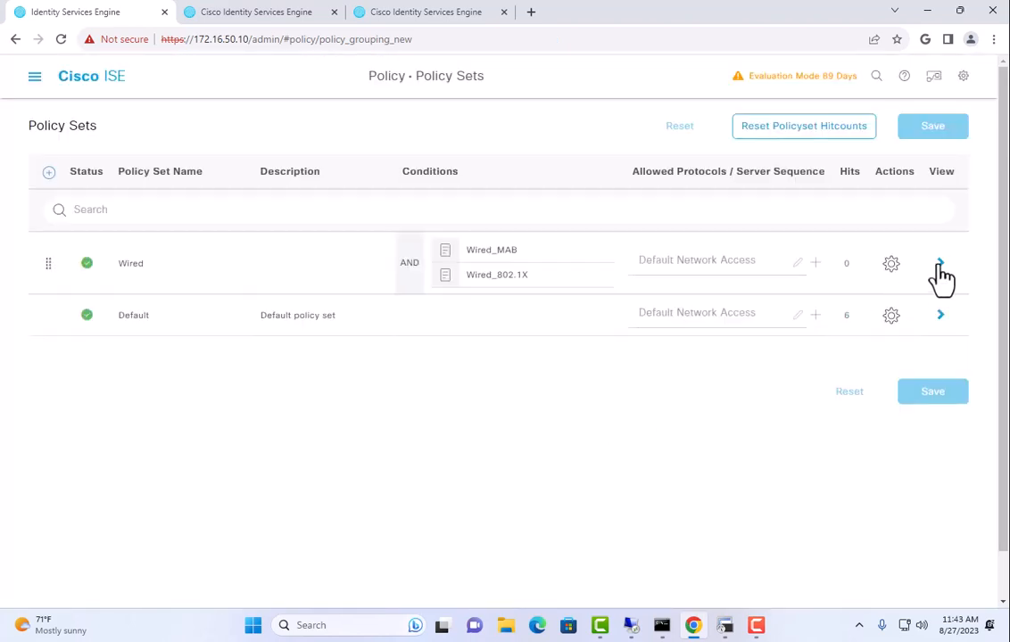
left_click(940, 264)
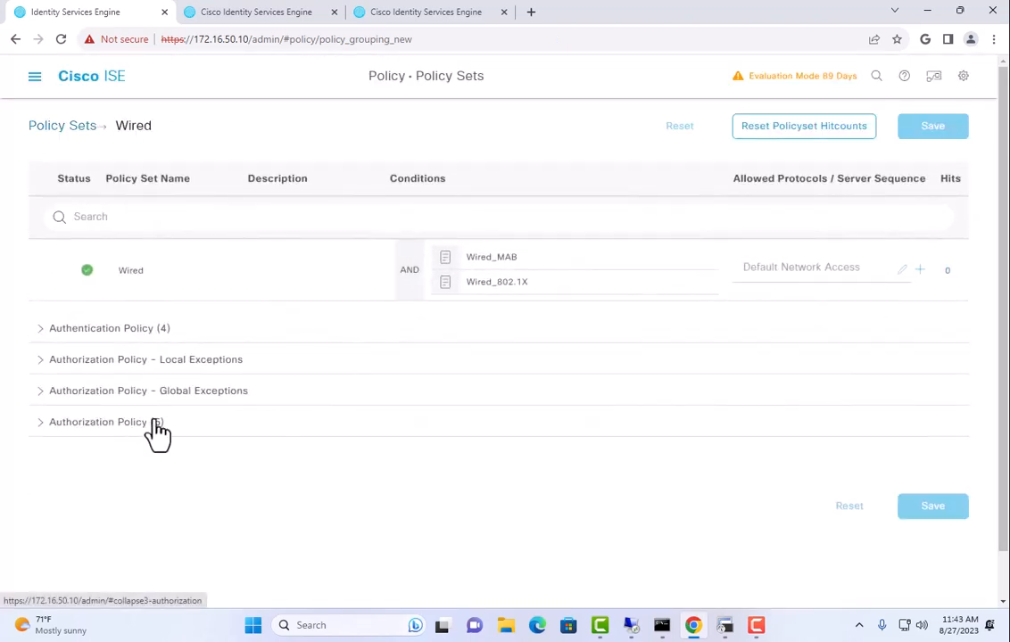
left_click(130, 422)
scroll(166, 428, "down", 3)
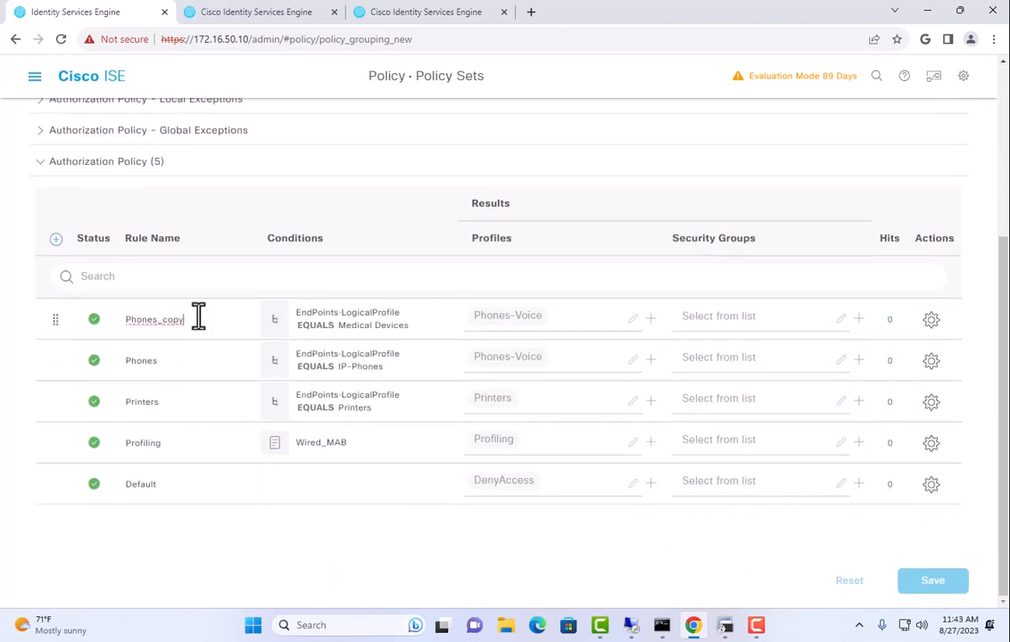
type("AccessPoints")
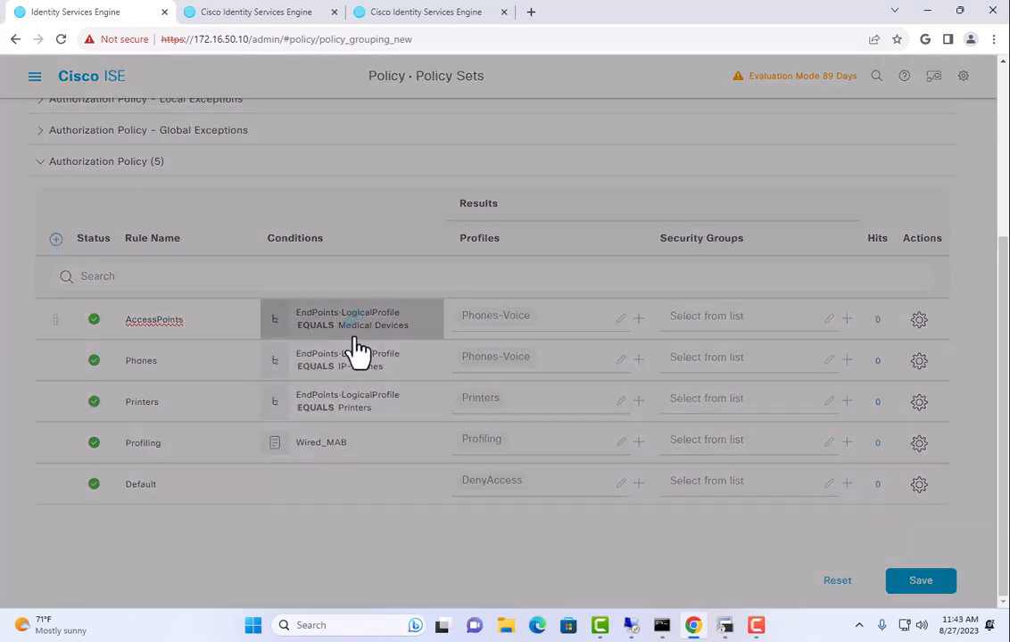
Change the AccessPoints rule's logical profile condition value to CiscoAPs
left_click(354, 335)
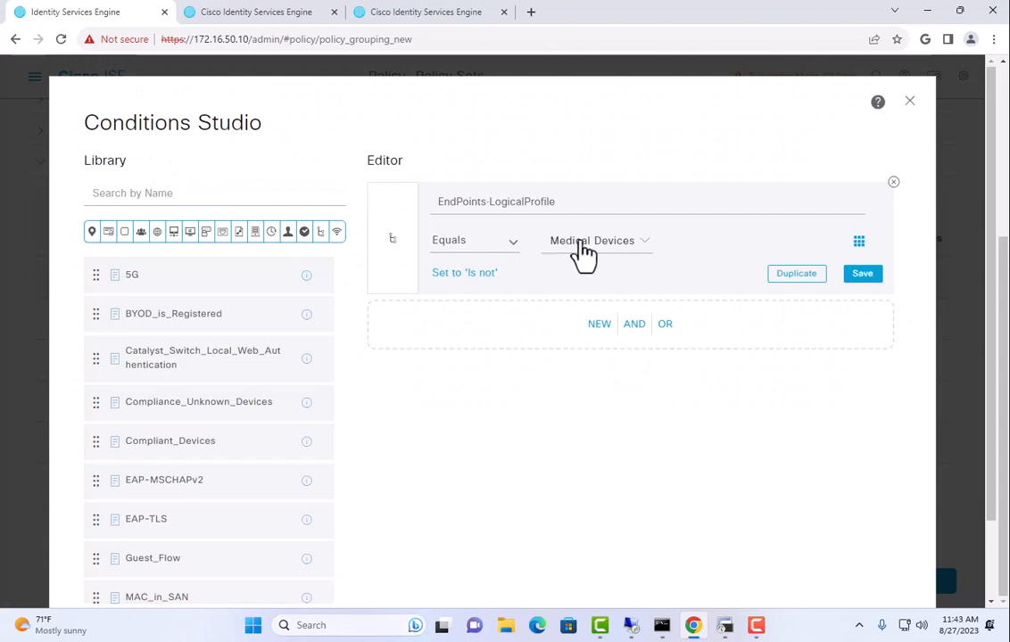
left_click(576, 247)
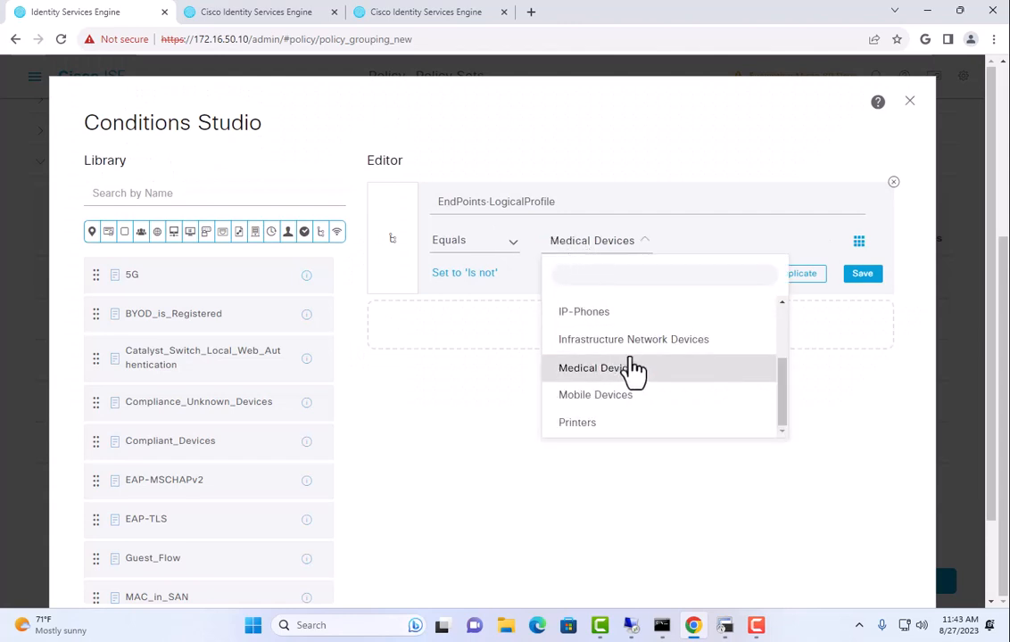
scroll(629, 367, "up", 2)
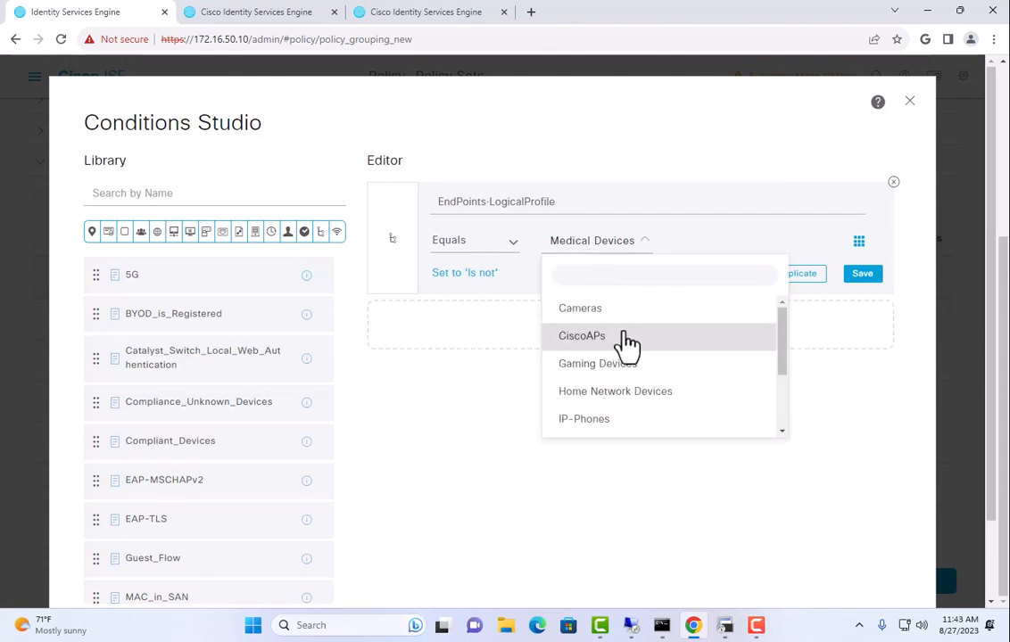
left_click(623, 331)
scroll(726, 419, "down", 3)
left_click(861, 540)
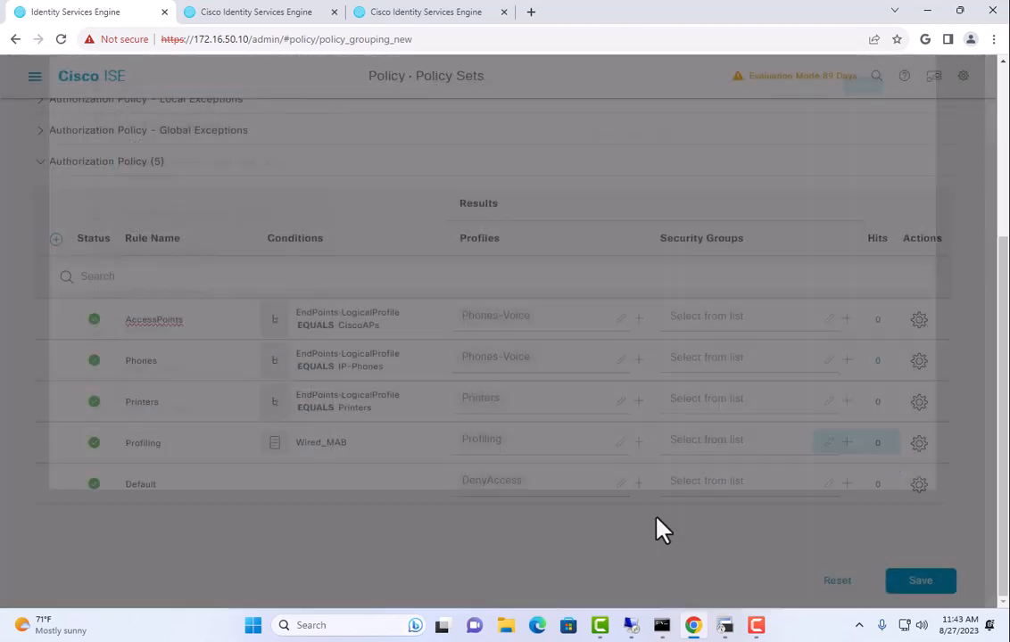
Replace the Phones-Voice profile with WirelessAPs and save the Wired policy set
left_click(533, 321)
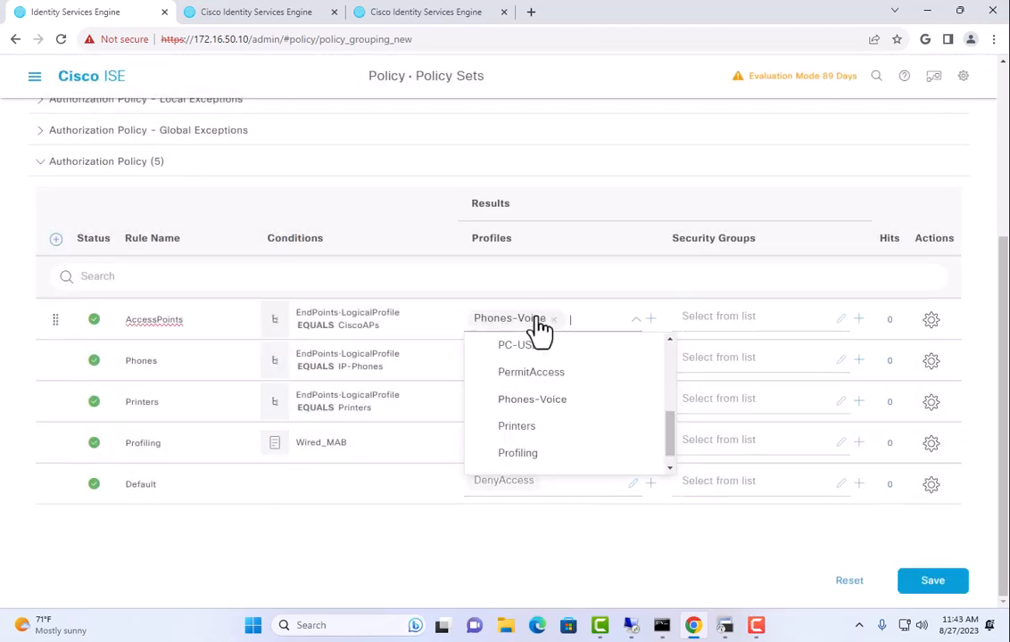
type("w")
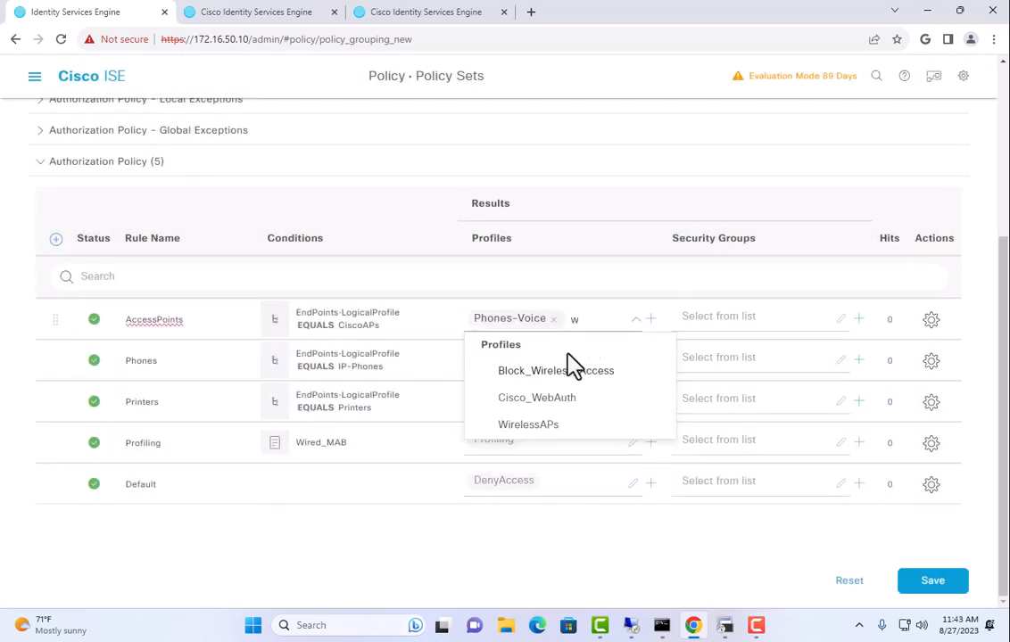
left_click(562, 422)
left_click(553, 320)
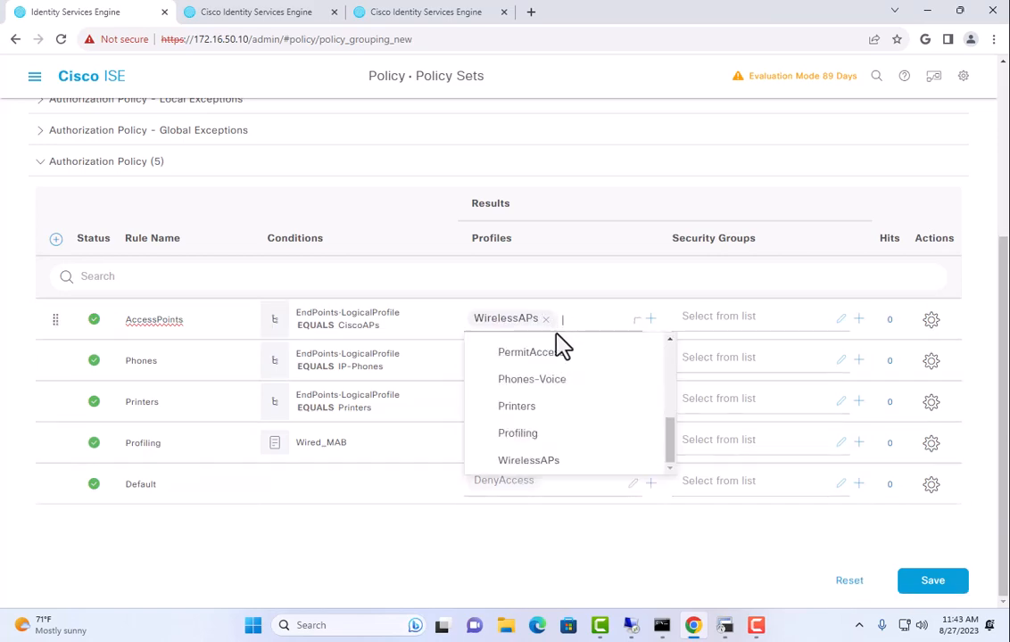
left_click(779, 548)
left_click(947, 578)
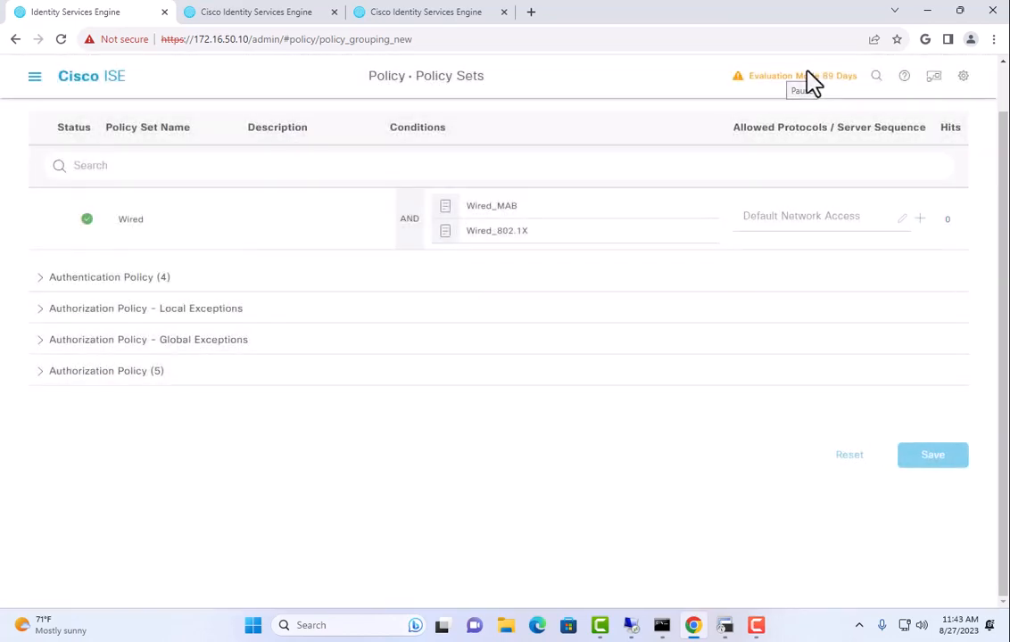
Insert a new rule above AccessPoints and name it Domain Computers
left_click(39, 379)
scroll(527, 350, "down", 3)
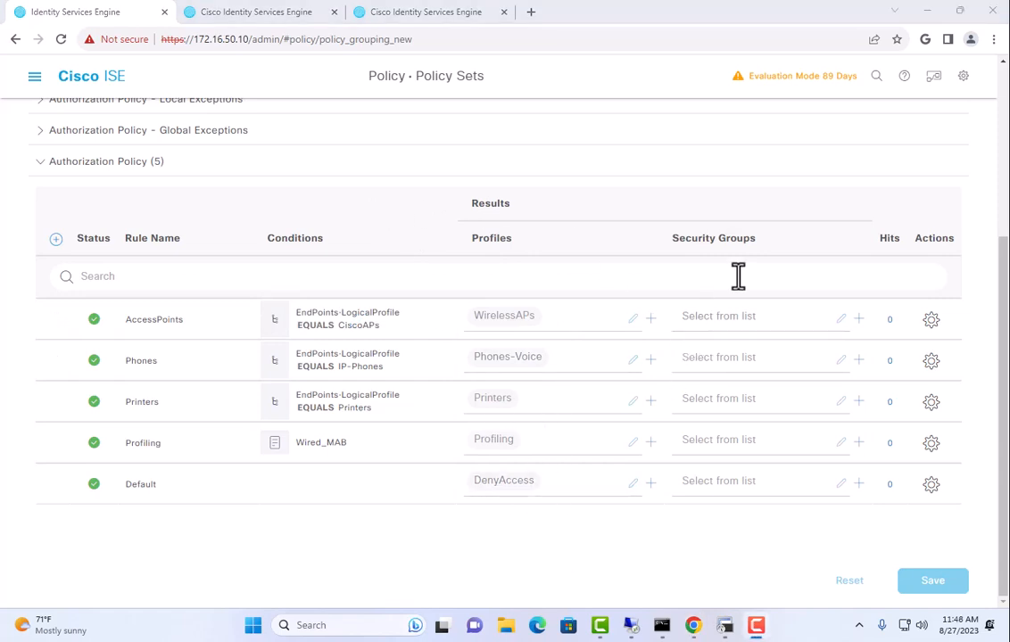
left_click(930, 323)
left_click(891, 359)
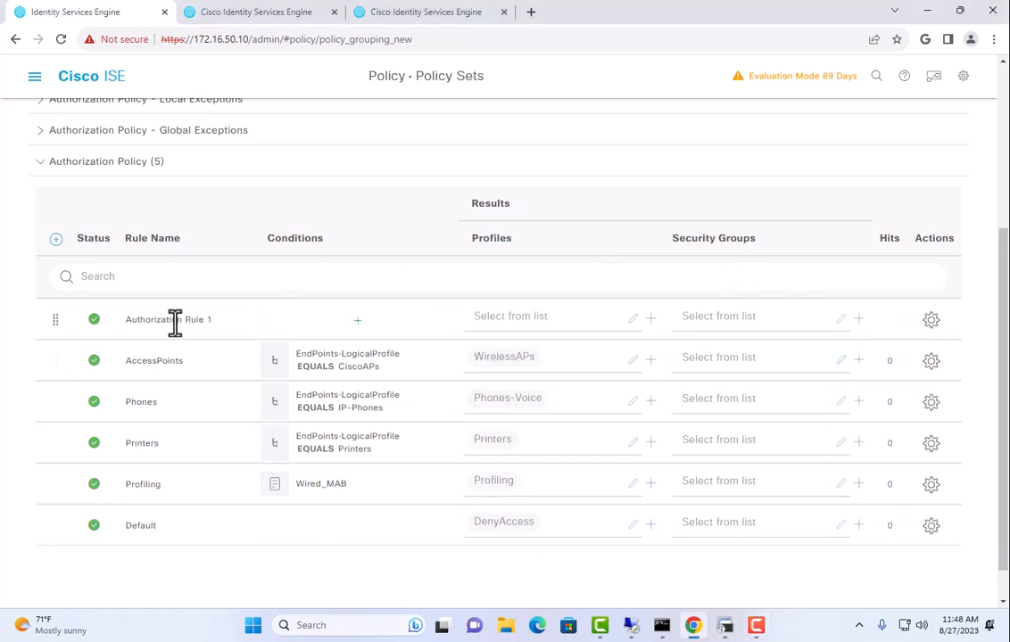
triple_click(174, 323)
type("Domain Computers")
Set the new rule's condition to NETTECH ExternalGroups EQUALS Domain Computers
left_click(364, 321)
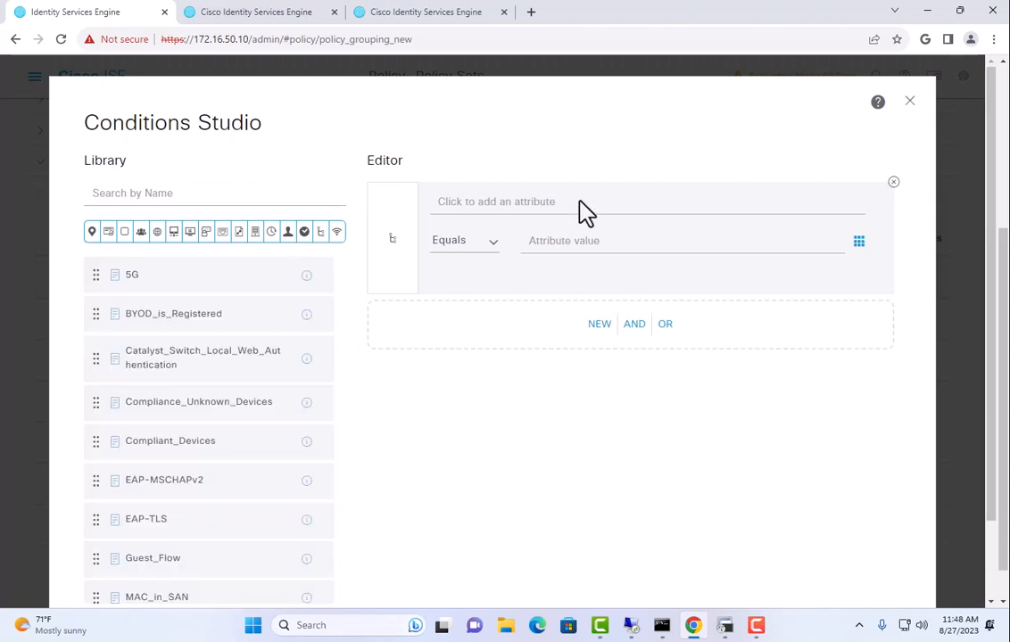
left_click(579, 203)
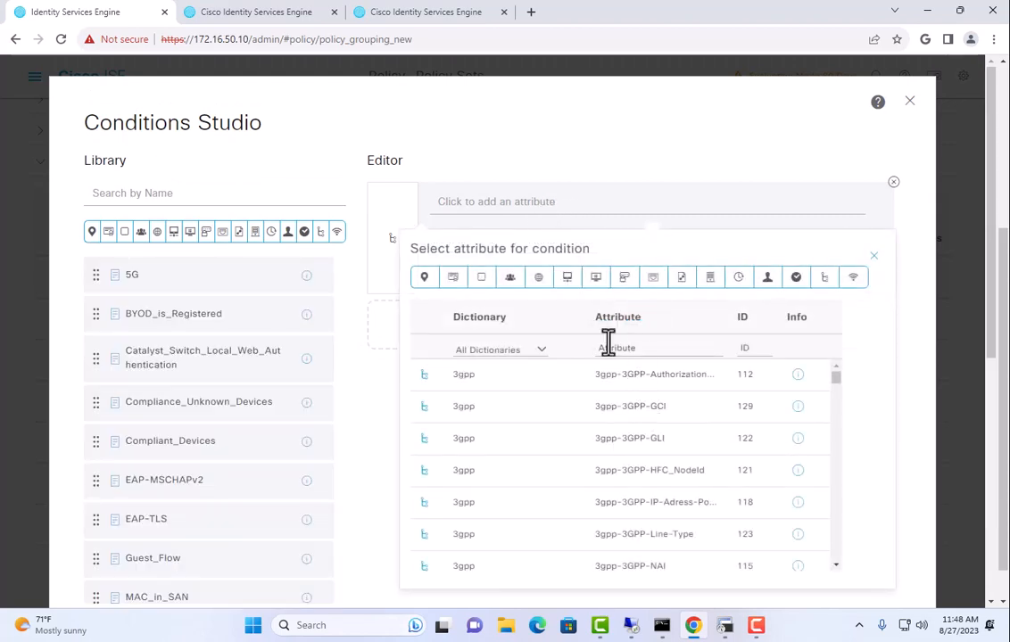
left_click(510, 278)
scroll(575, 439, "down", 2)
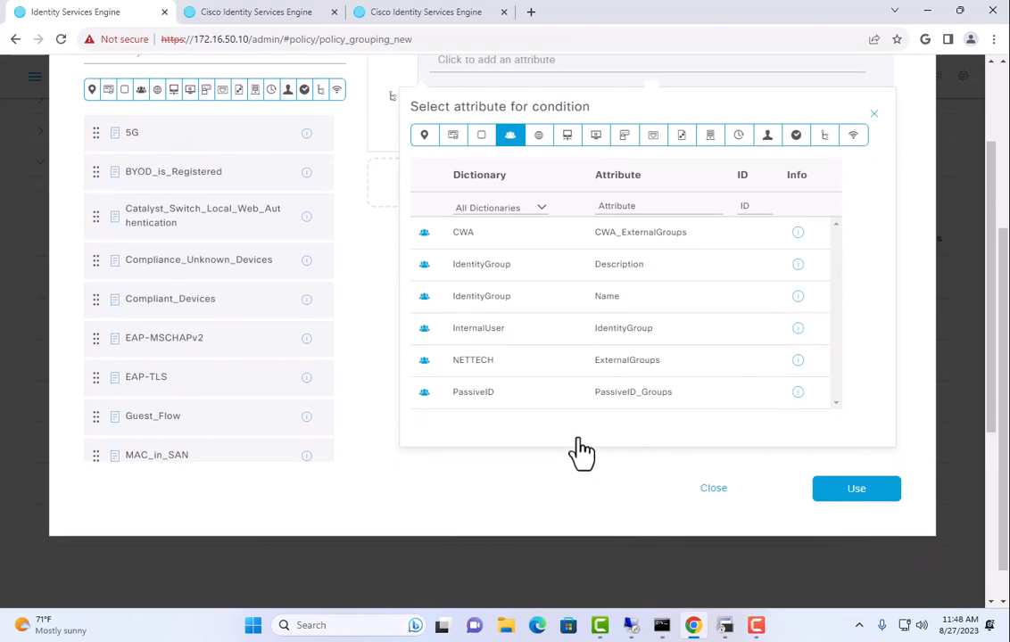
left_click(621, 363)
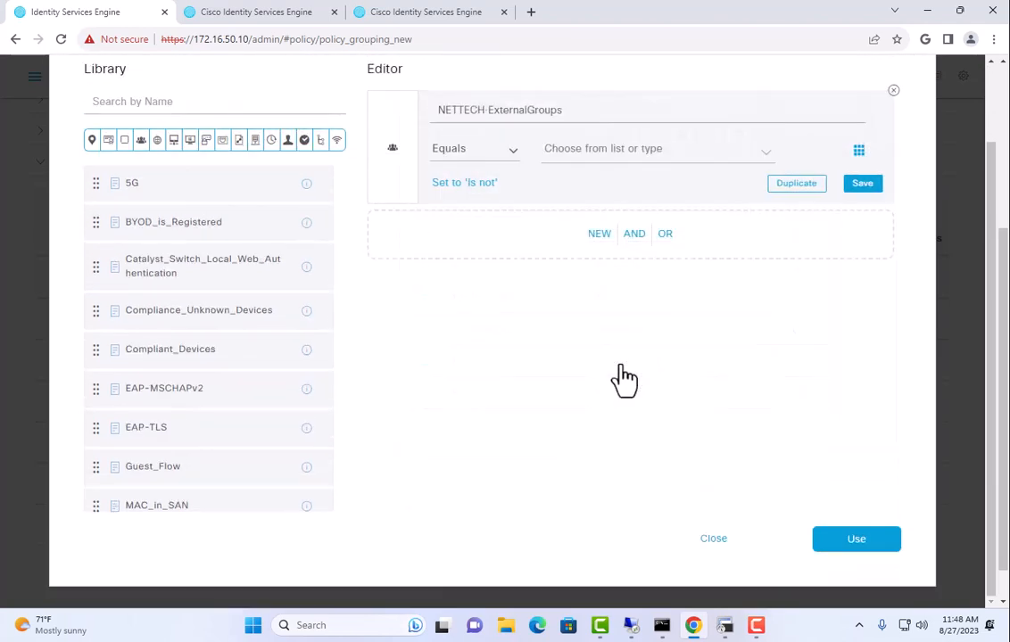
left_click(669, 152)
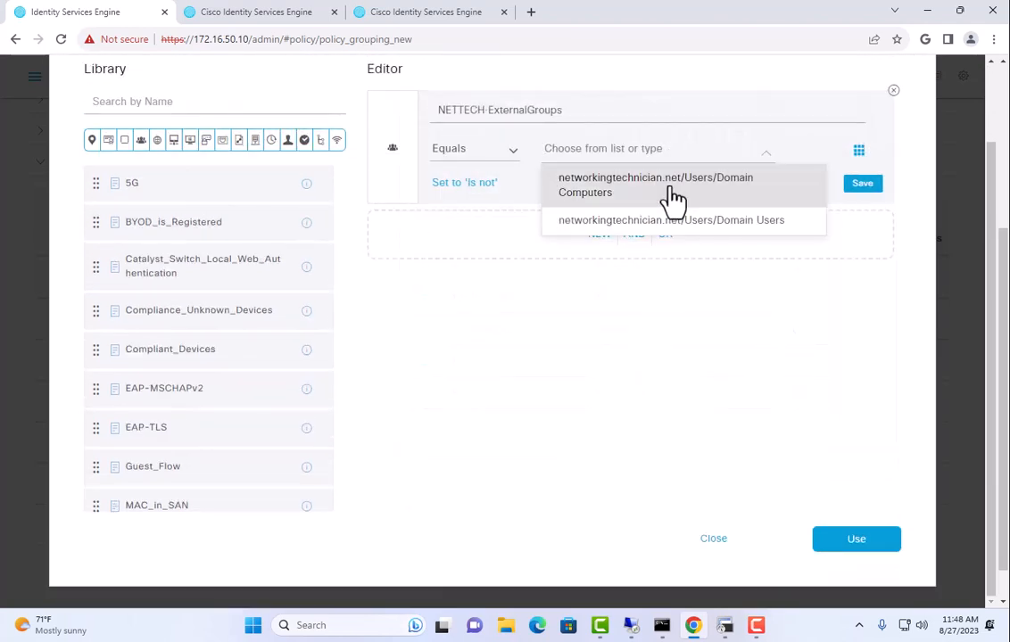
left_click(673, 192)
left_click(826, 546)
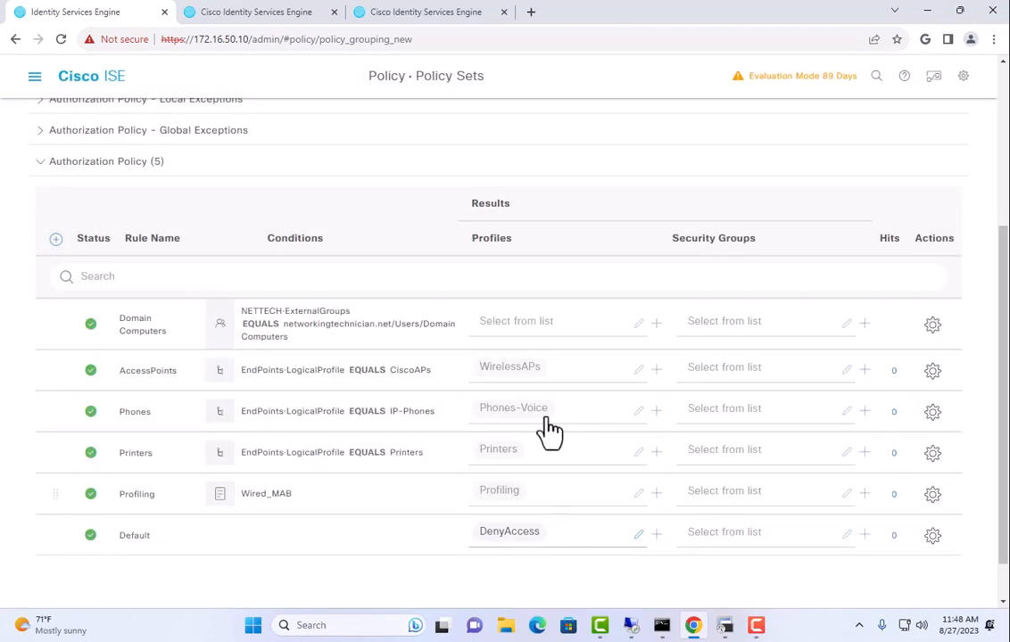
Give the Domain Computers rule the PC-USER profile and save the policy set
left_click(541, 324)
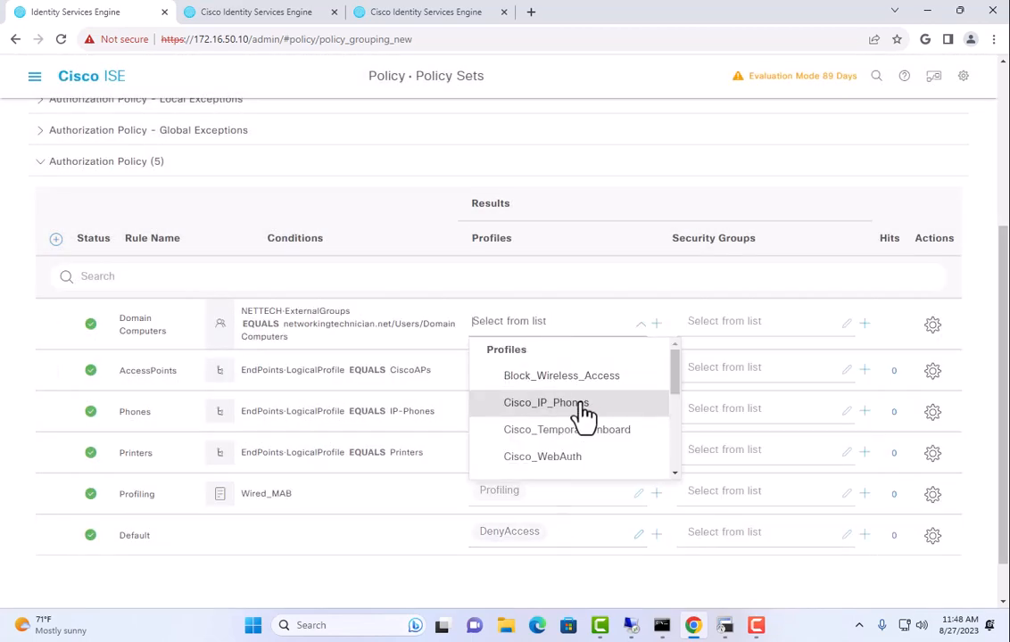
type("pc")
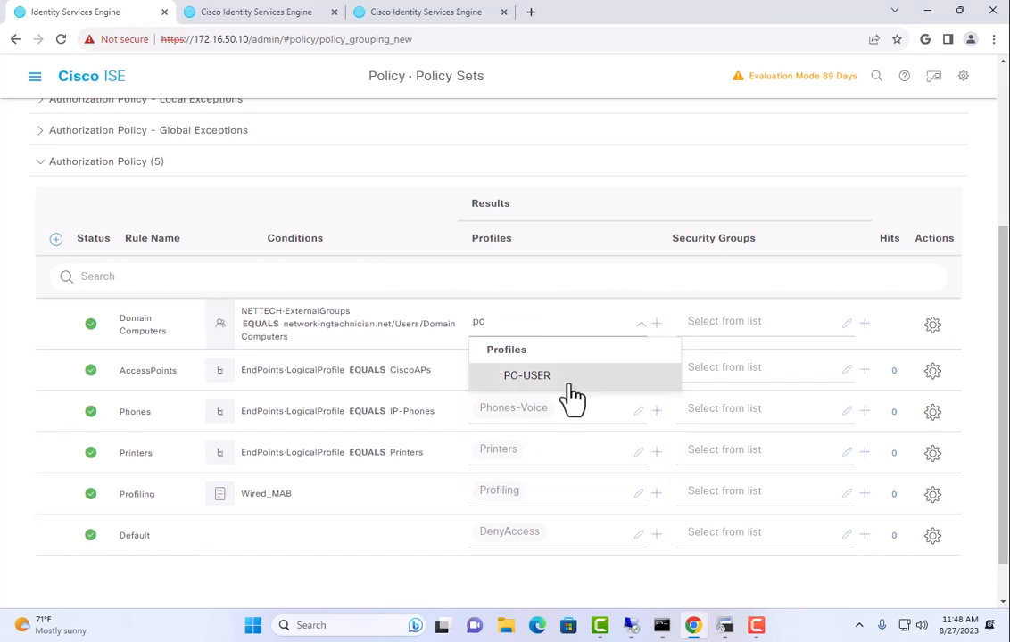
left_click(567, 383)
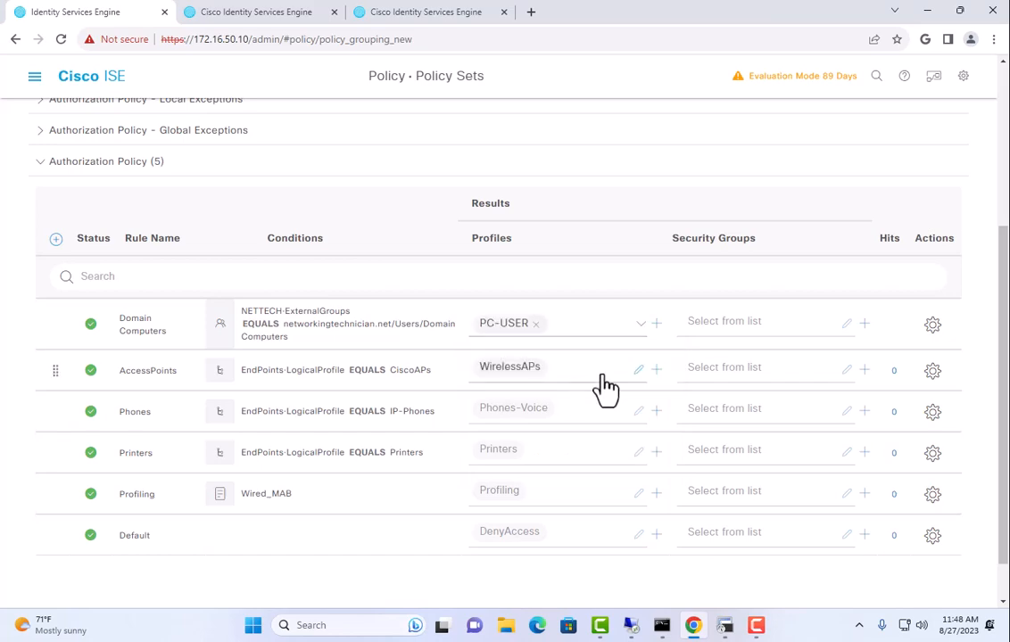
scroll(618, 498, "down", 2)
left_click(923, 585)
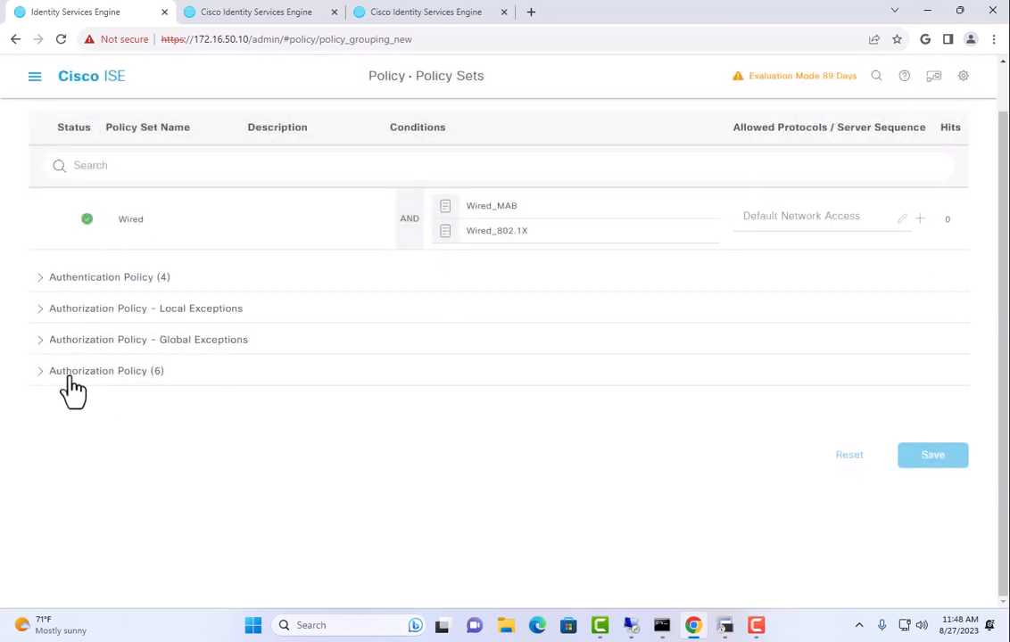
Duplicate the Domain Computers rule above itself and rename the copy Domain Users
left_click(68, 373)
left_click(931, 535)
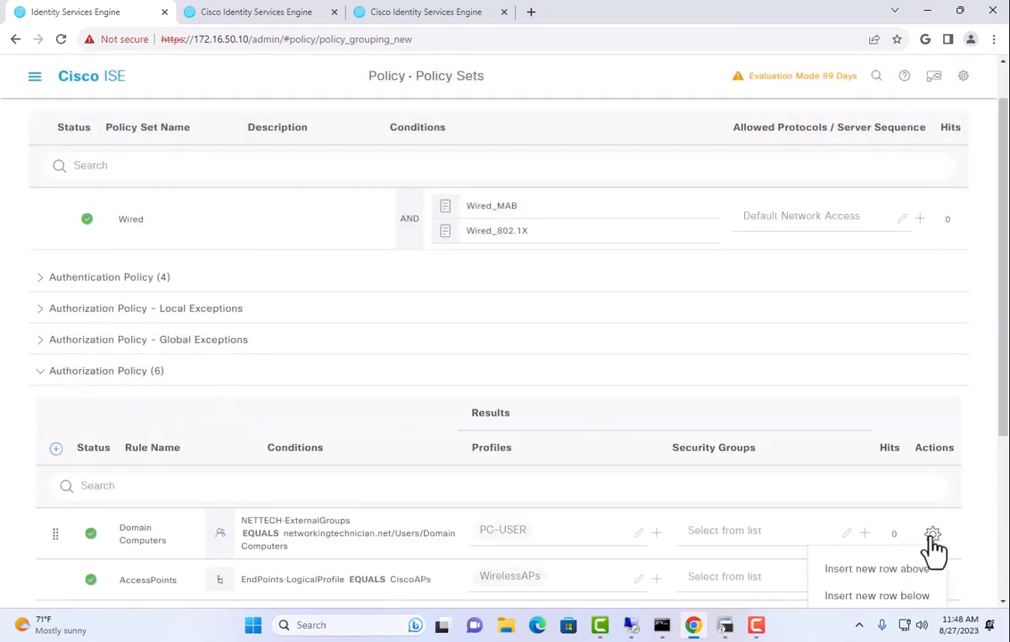
scroll(892, 536, "down", 3)
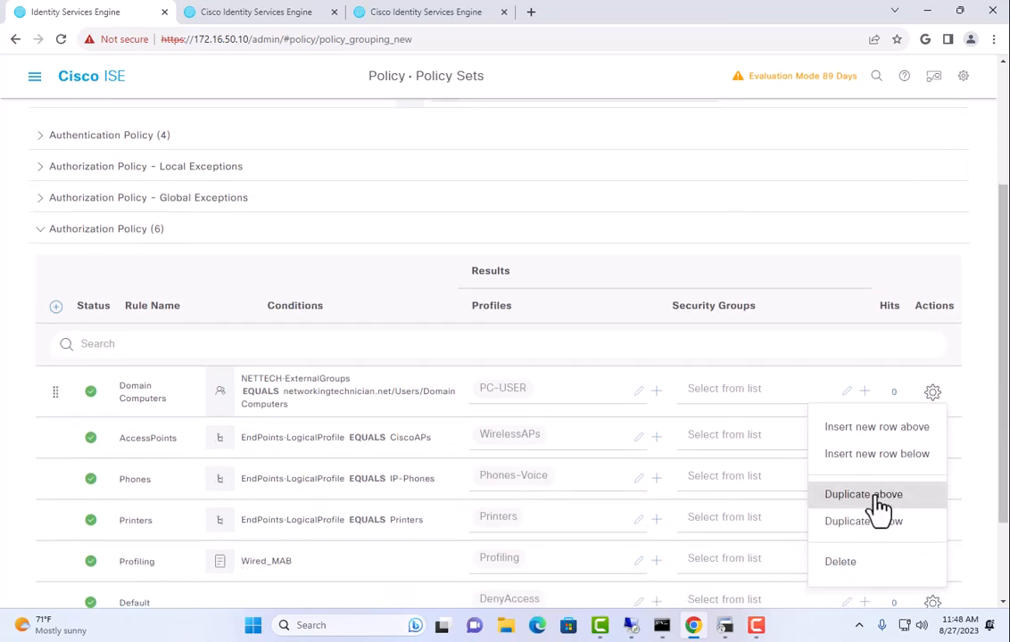
left_click(879, 511)
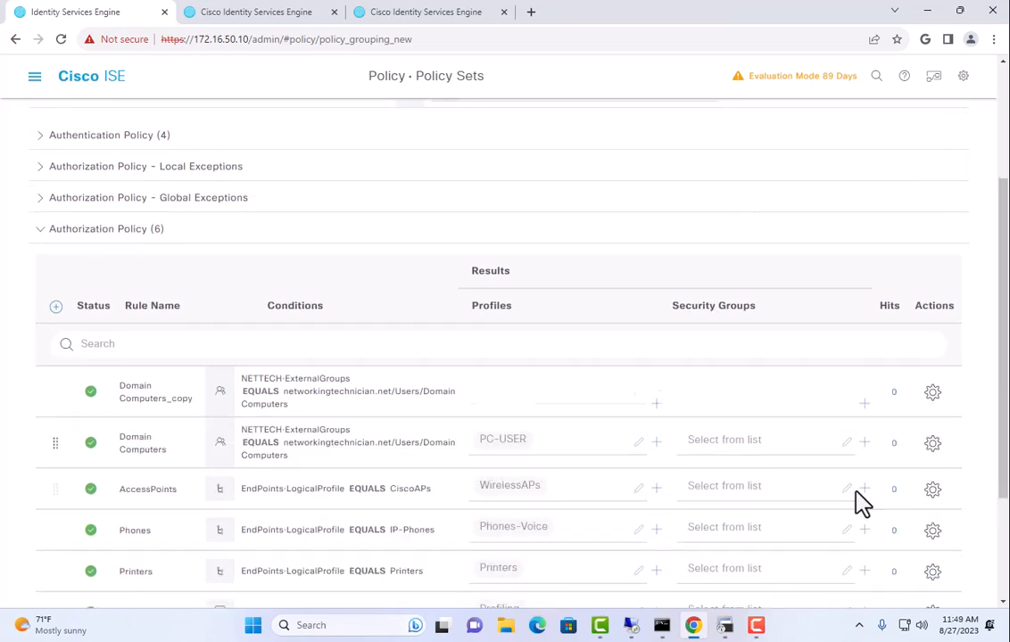
triple_click(159, 401)
type("Domain")
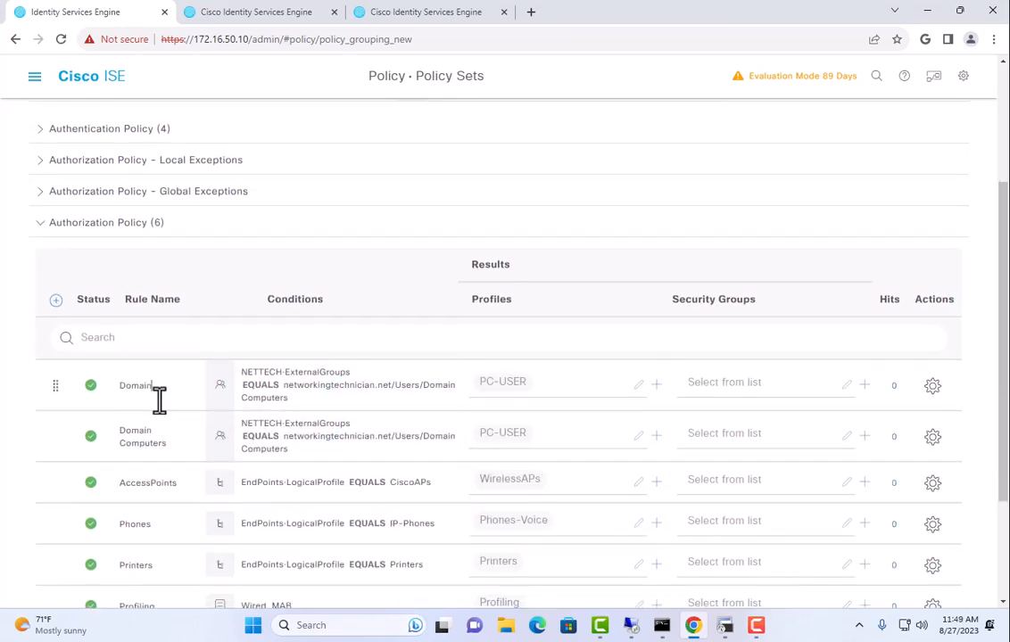
type(" Users")
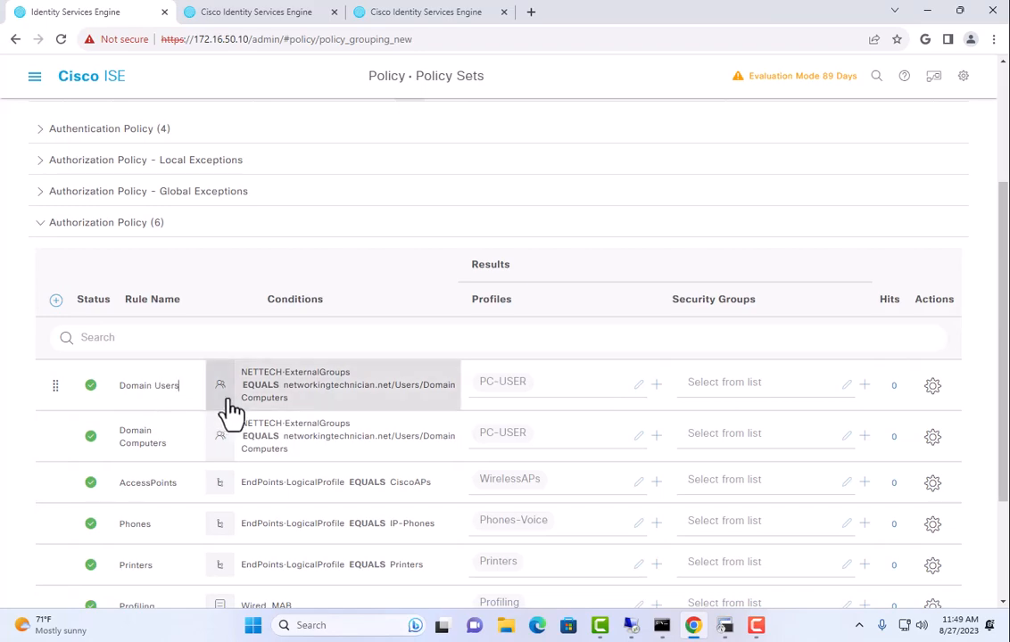
Change the copied rule's group condition value to Domain Users and save
left_click(286, 411)
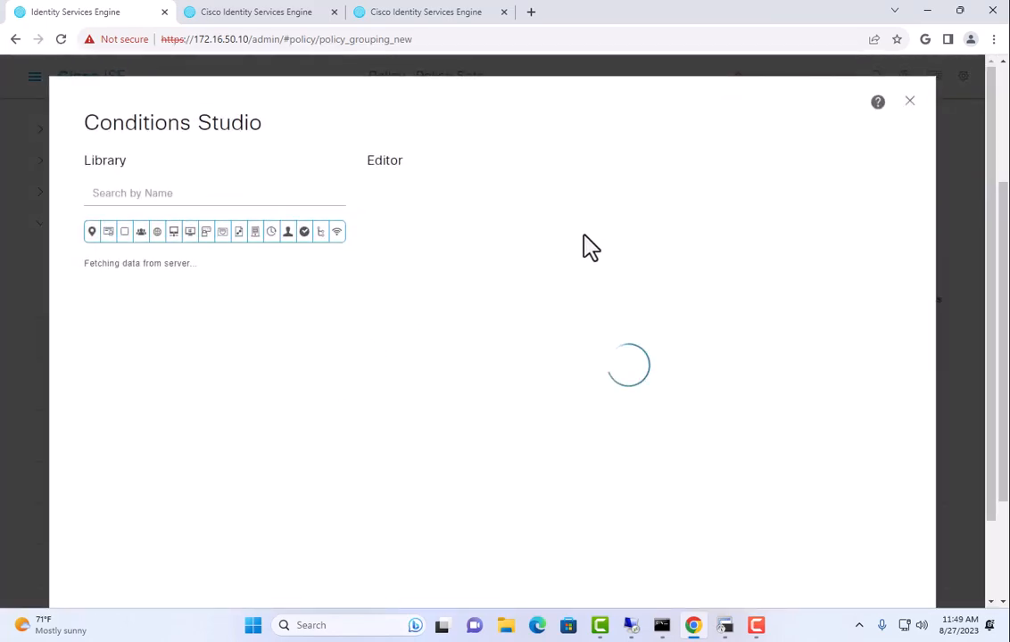
left_click(764, 239)
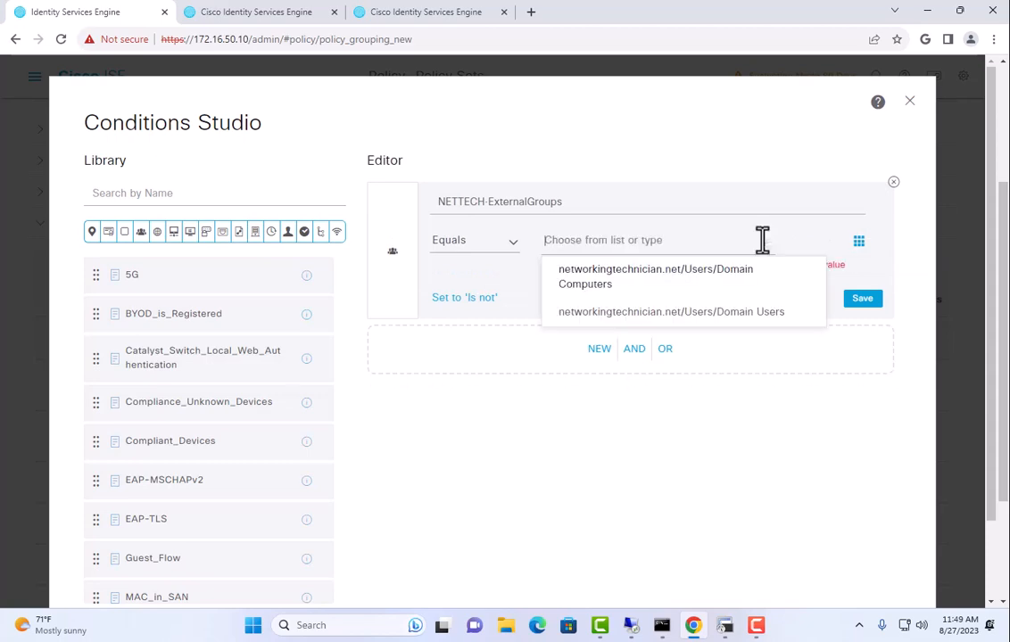
left_click(725, 313)
scroll(722, 466, "down", 1)
left_click(854, 541)
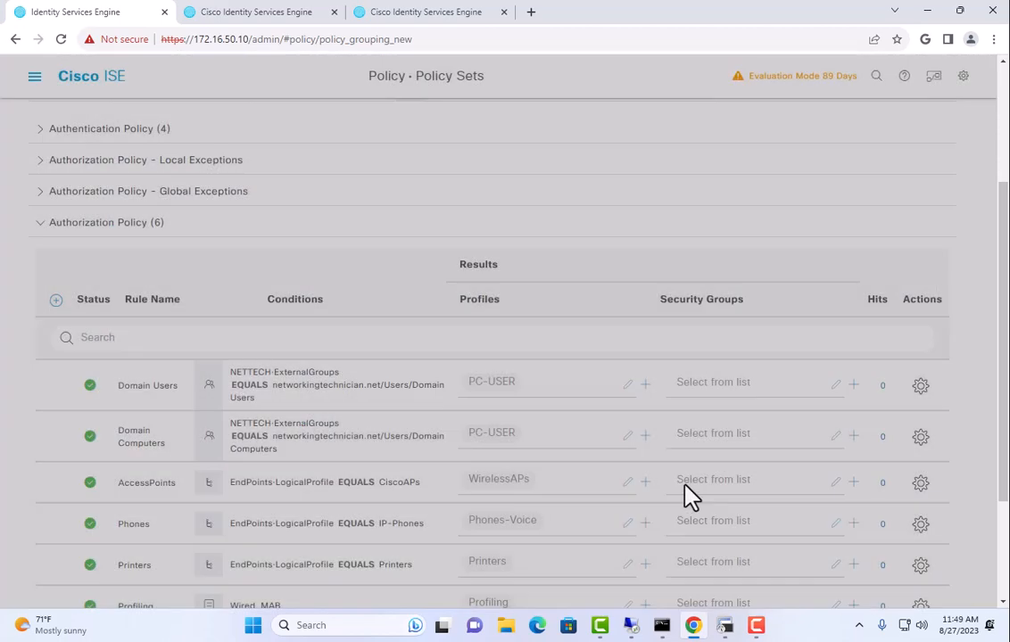
scroll(651, 428, "down", 2)
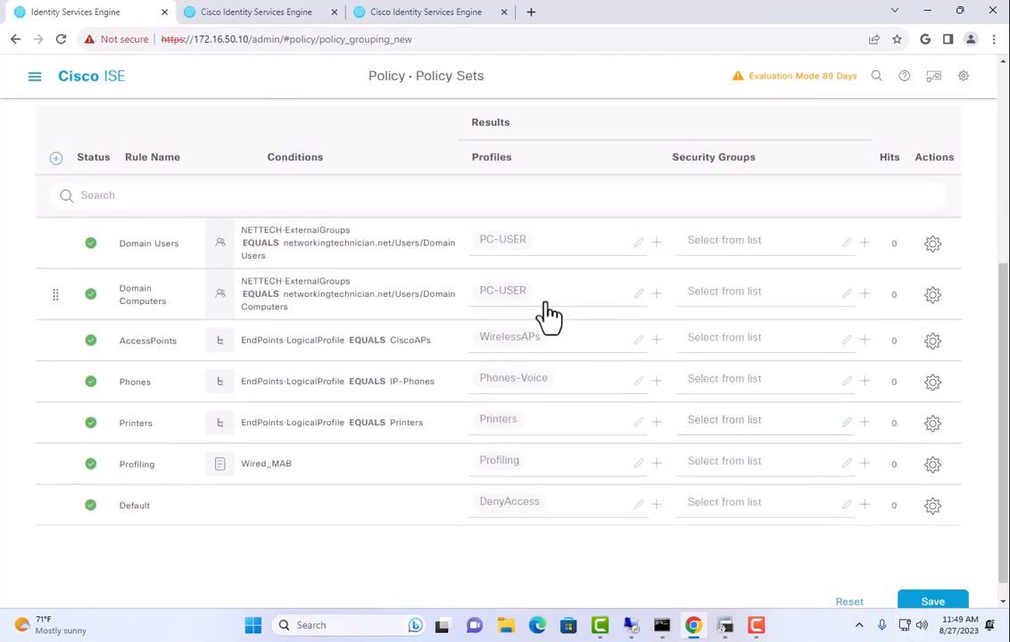
left_click(932, 603)
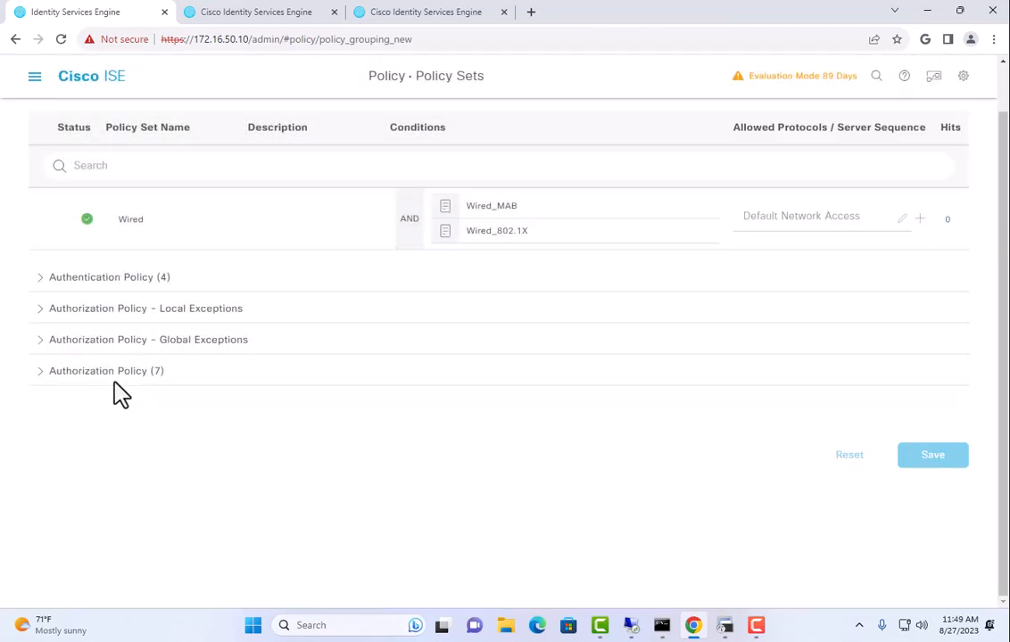
Review the seven authorization rules, highlighting the Domain Computers rule name
left_click(114, 375)
scroll(446, 388, "down", 3)
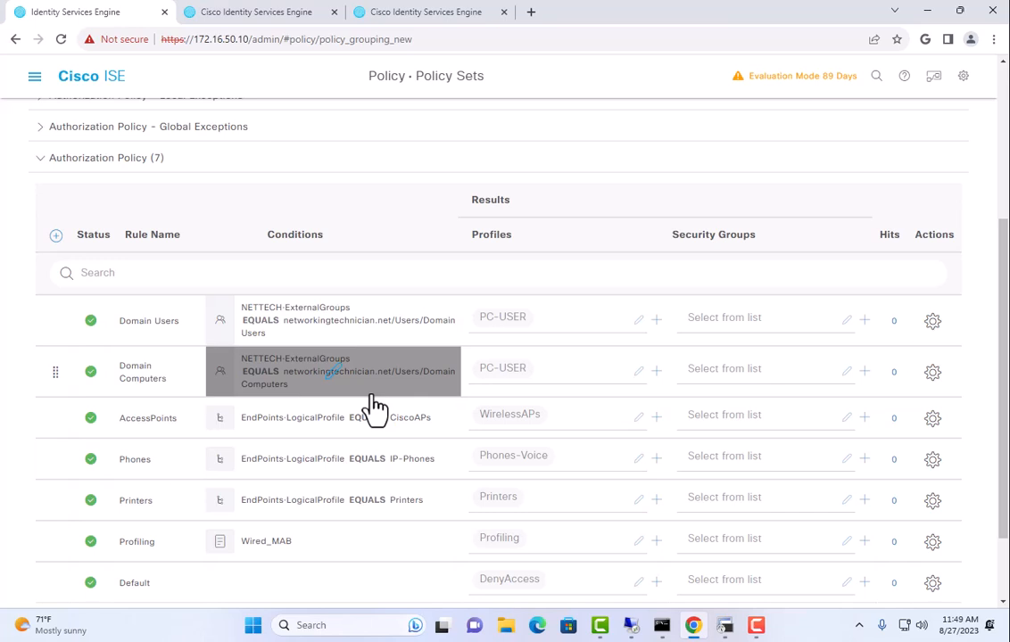
left_click_drag(174, 381, 120, 369)
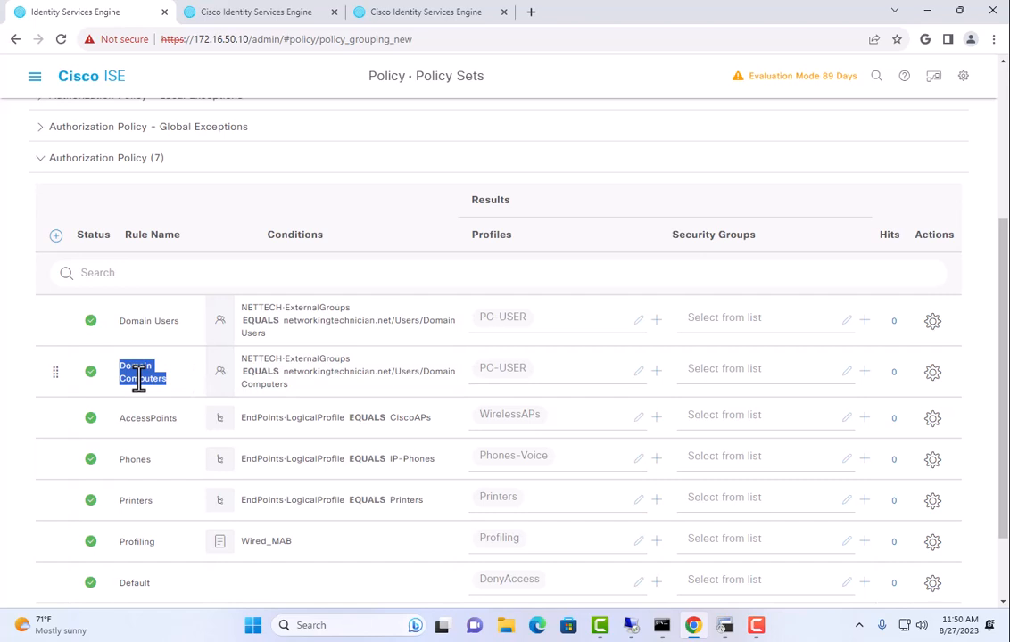
left_click(141, 323)
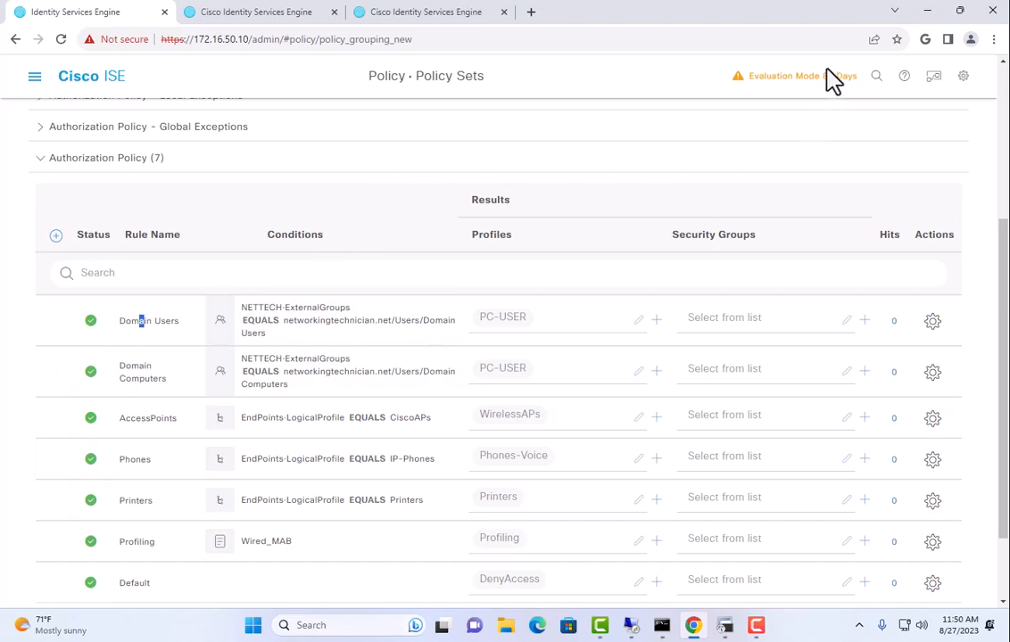
scroll(792, 267, "down", 1)
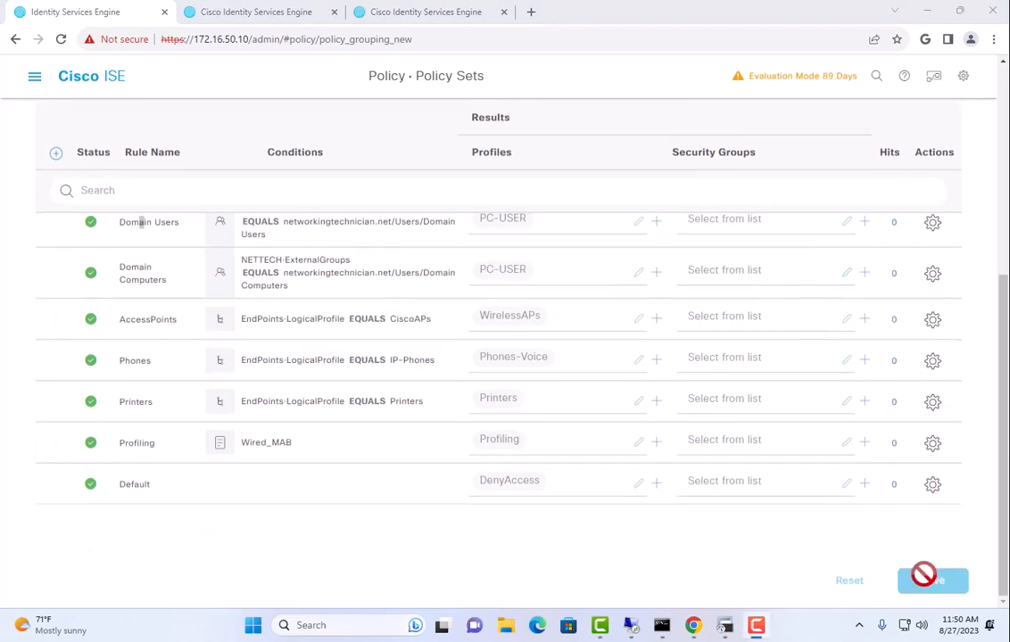
scroll(579, 392, "up", 3)
scroll(579, 382, "down", 3)
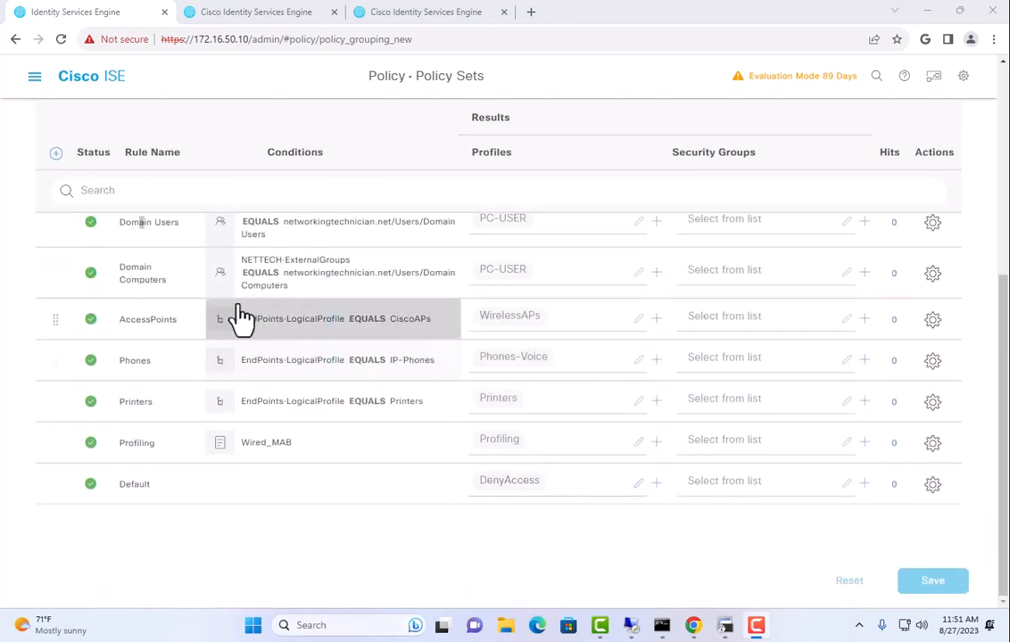
scroll(304, 495, "up", 2)
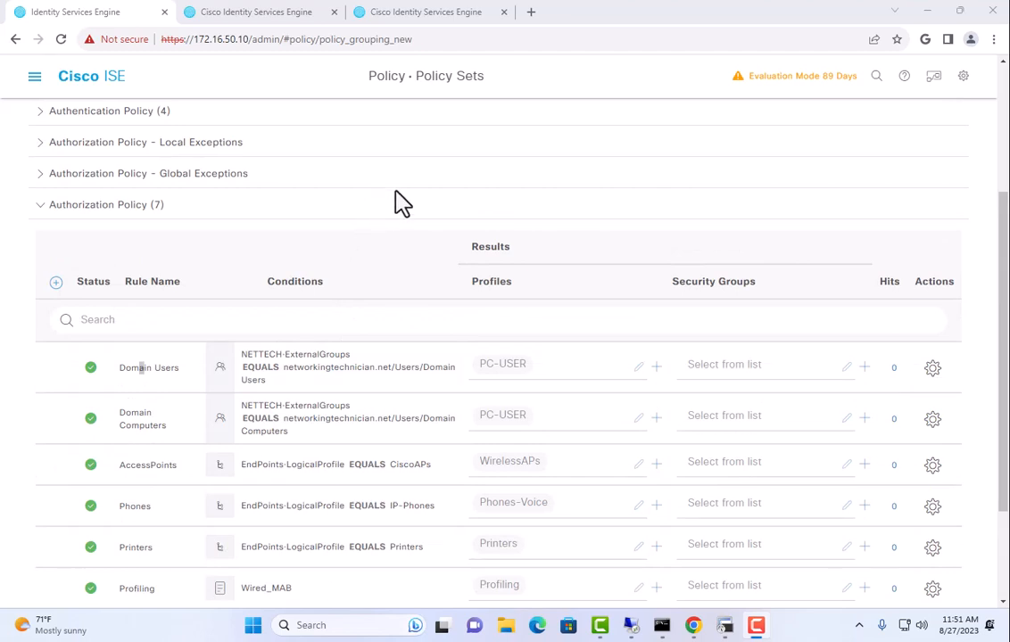
scroll(421, 190, "down", 1)
scroll(427, 191, "down", 2)
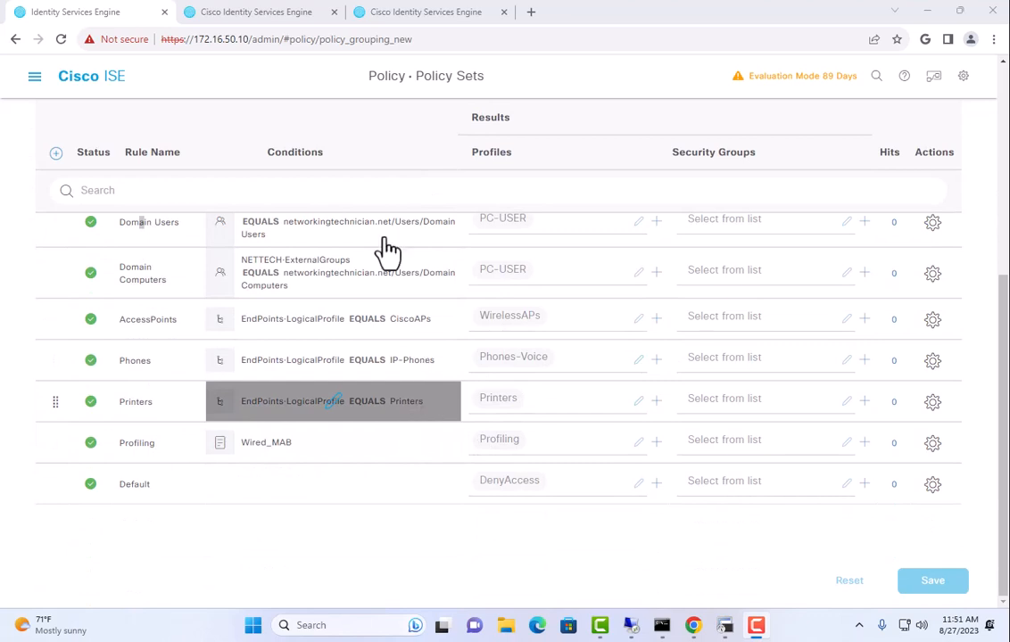
scroll(350, 415, "up", 1)
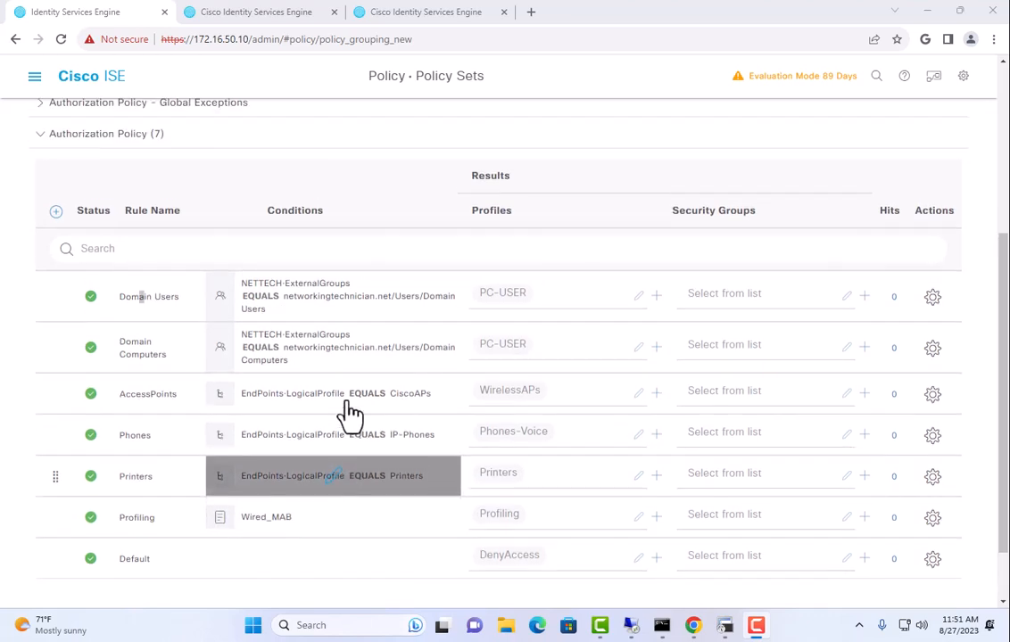